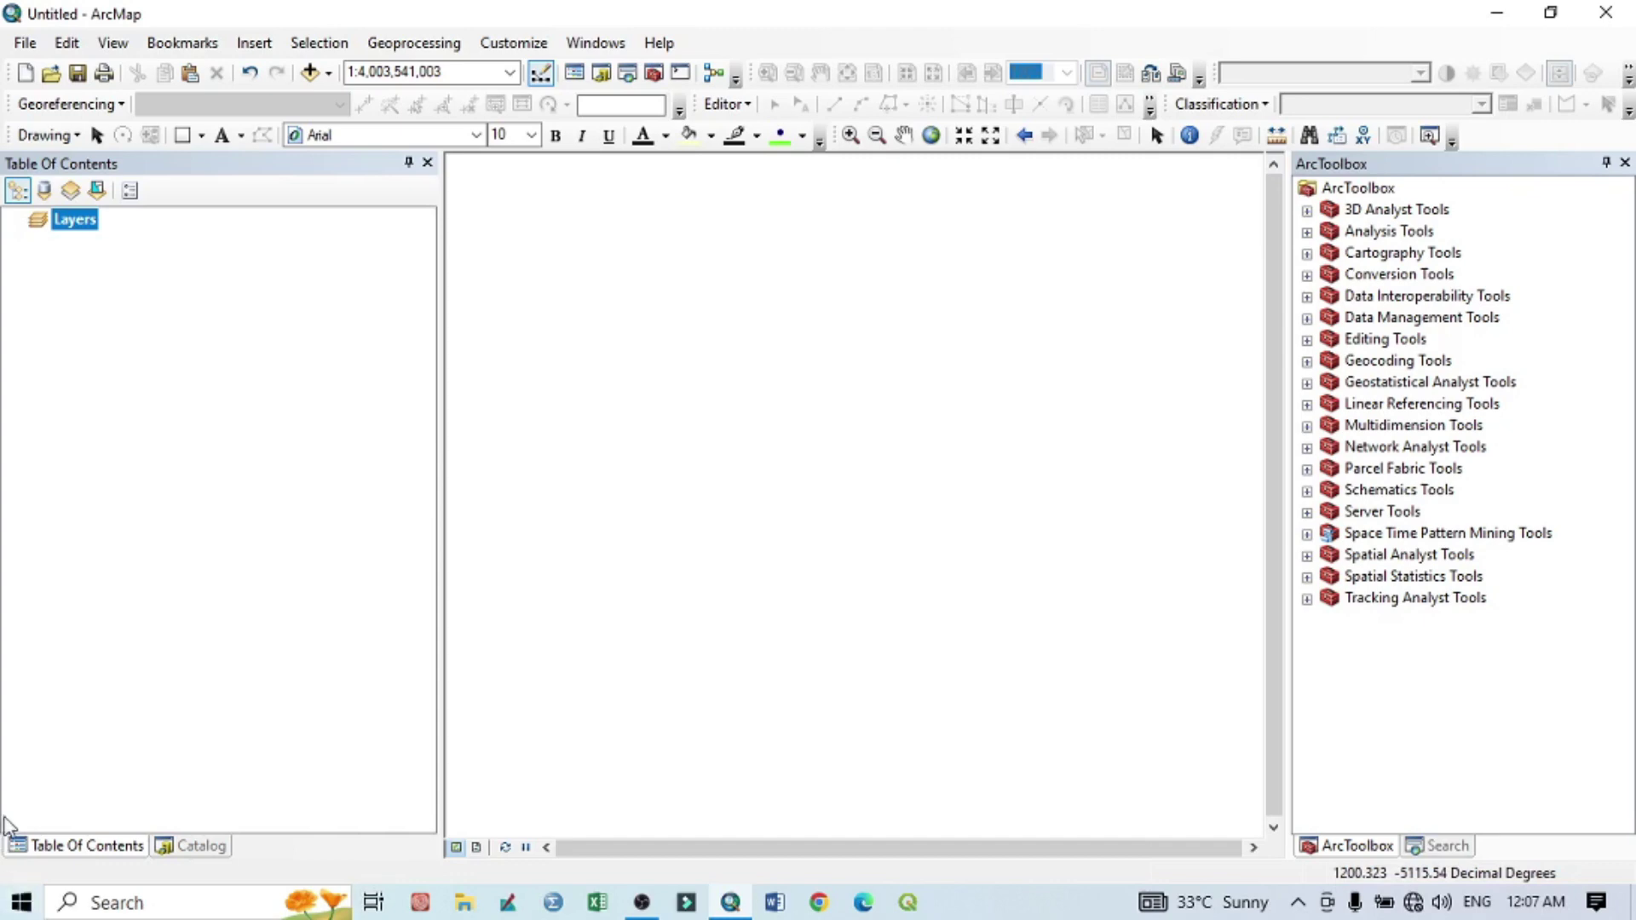
Add rajasthan 45F3_09.jpg from the topo folder to the map and dismiss the spatial reference warning.
click(198, 847)
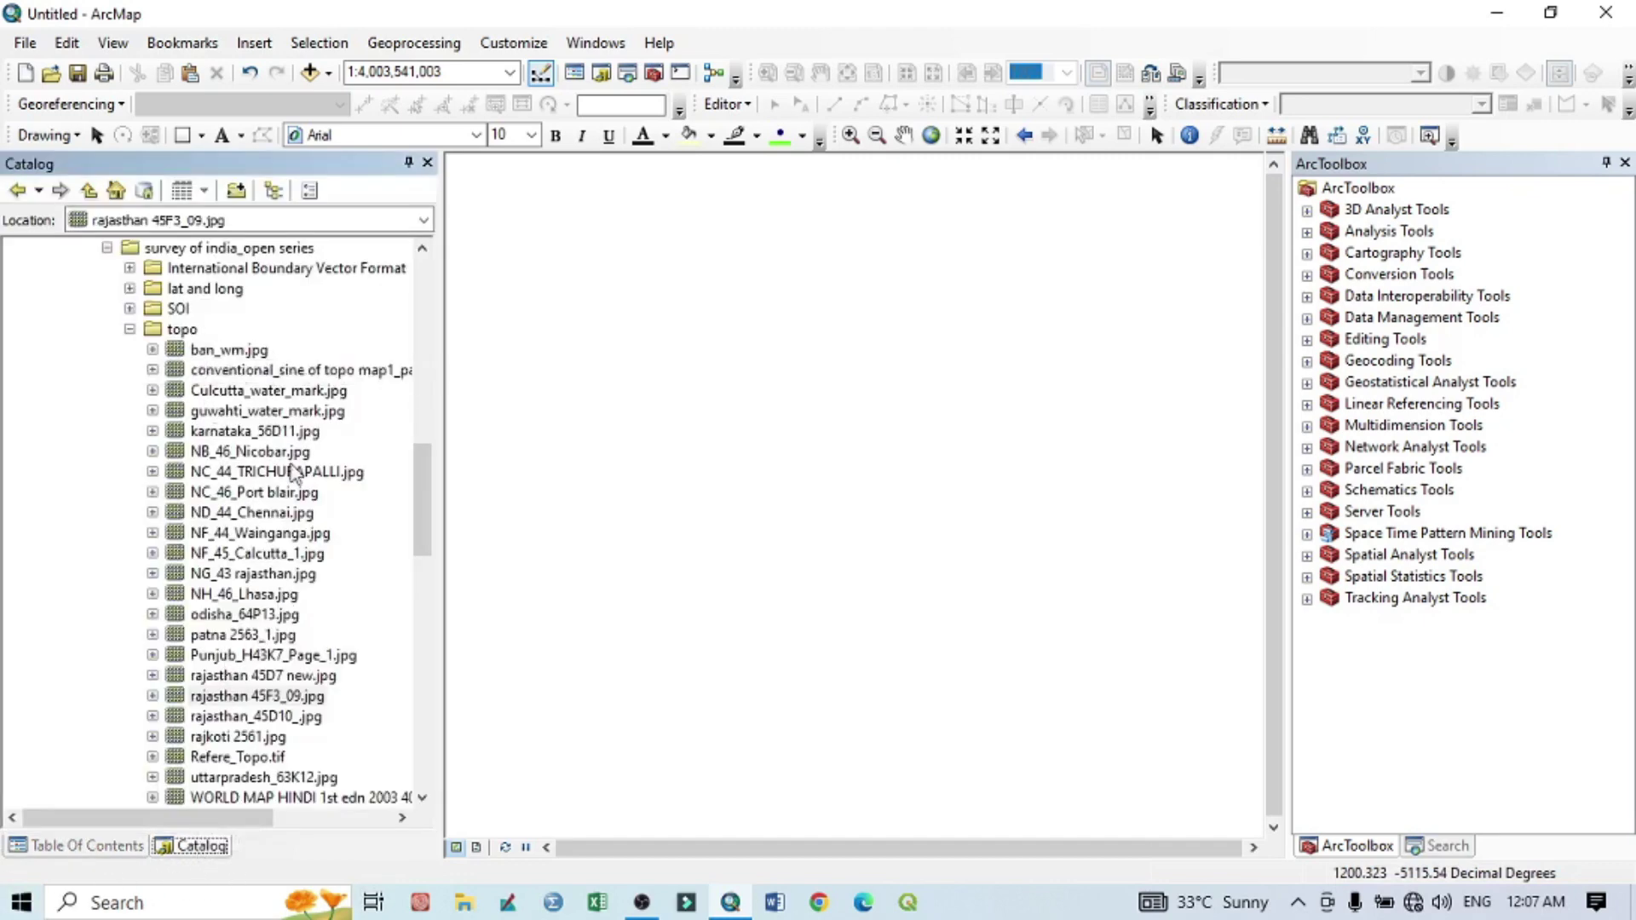
click(217, 704)
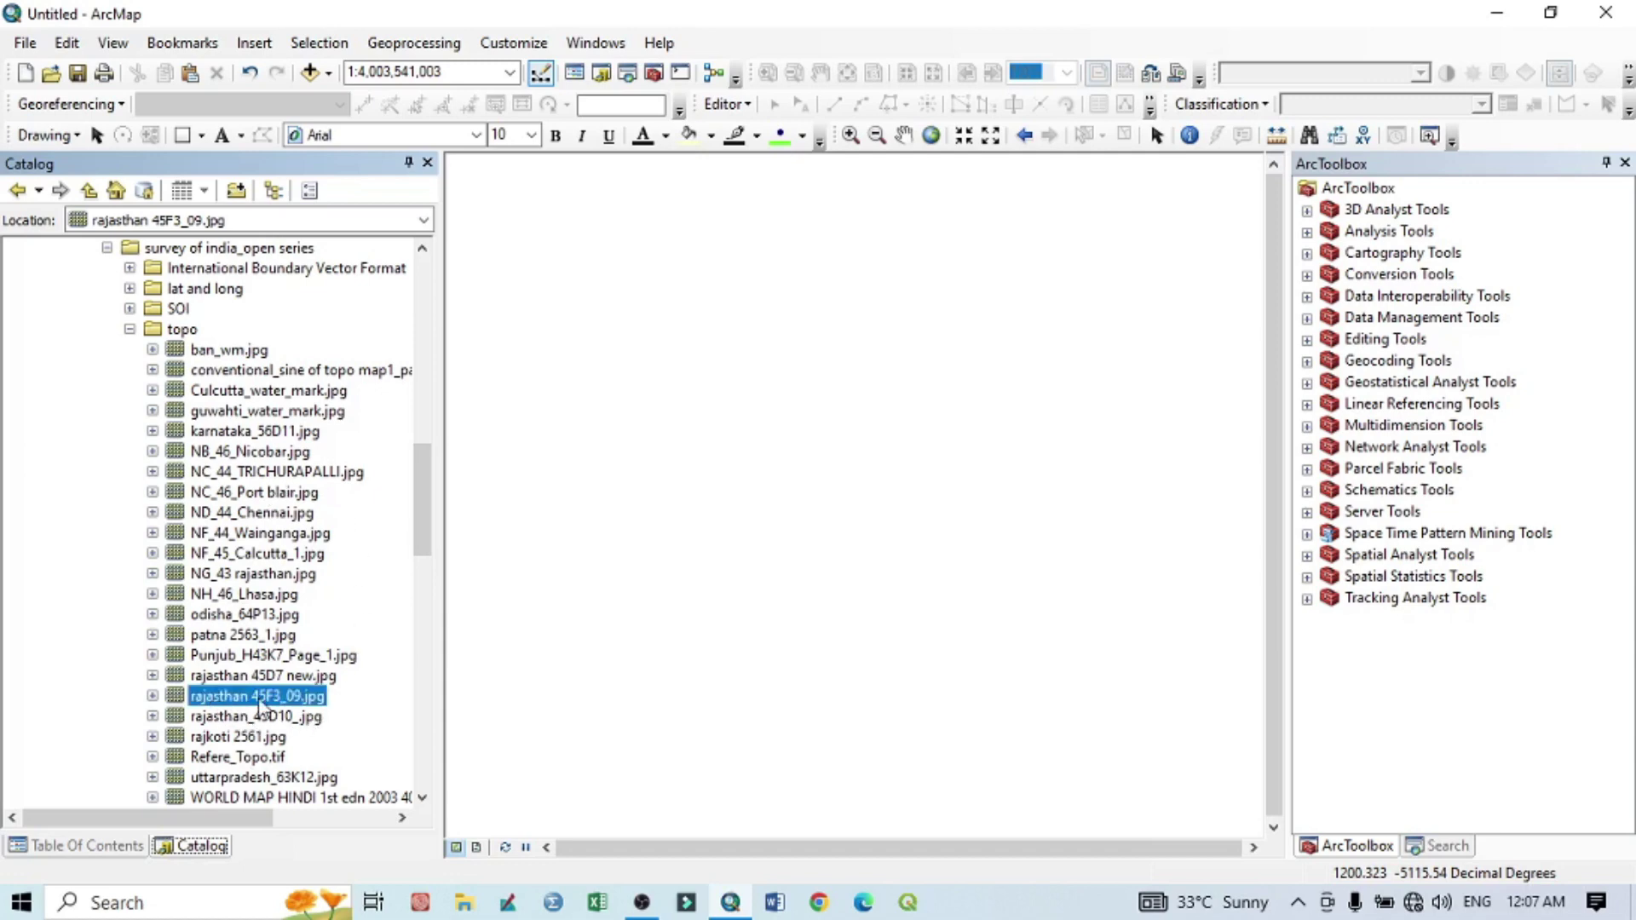
drag(247, 704, 805, 620)
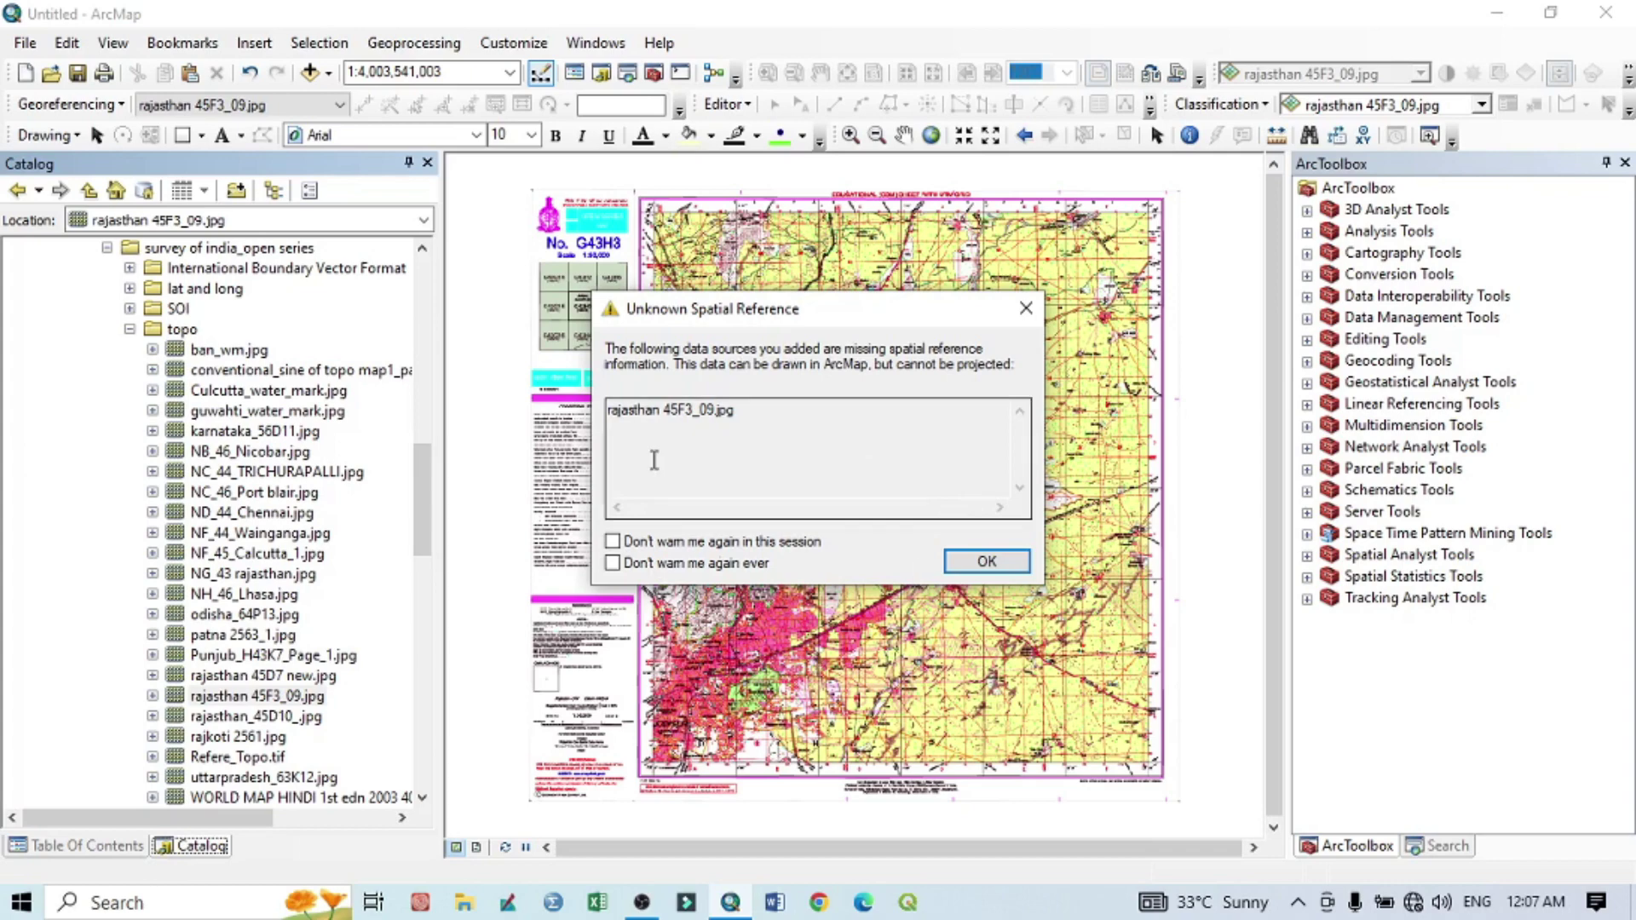
click(1026, 308)
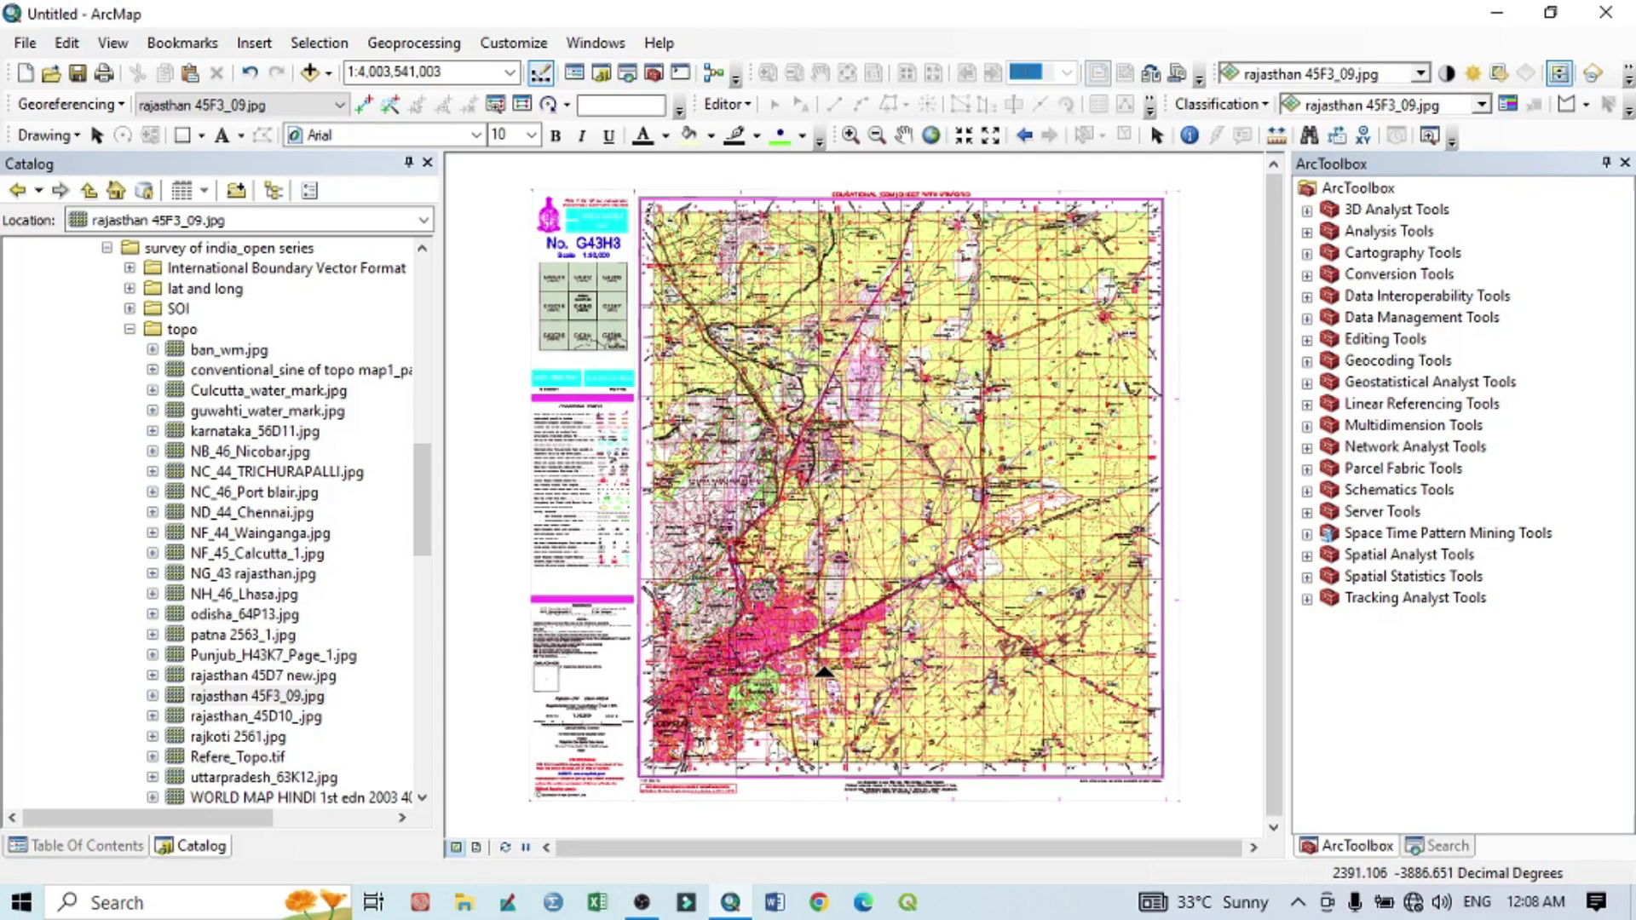
Check the spatial reference of the rajasthan 45F3_09.jpg layer in its source properties.
click(68, 848)
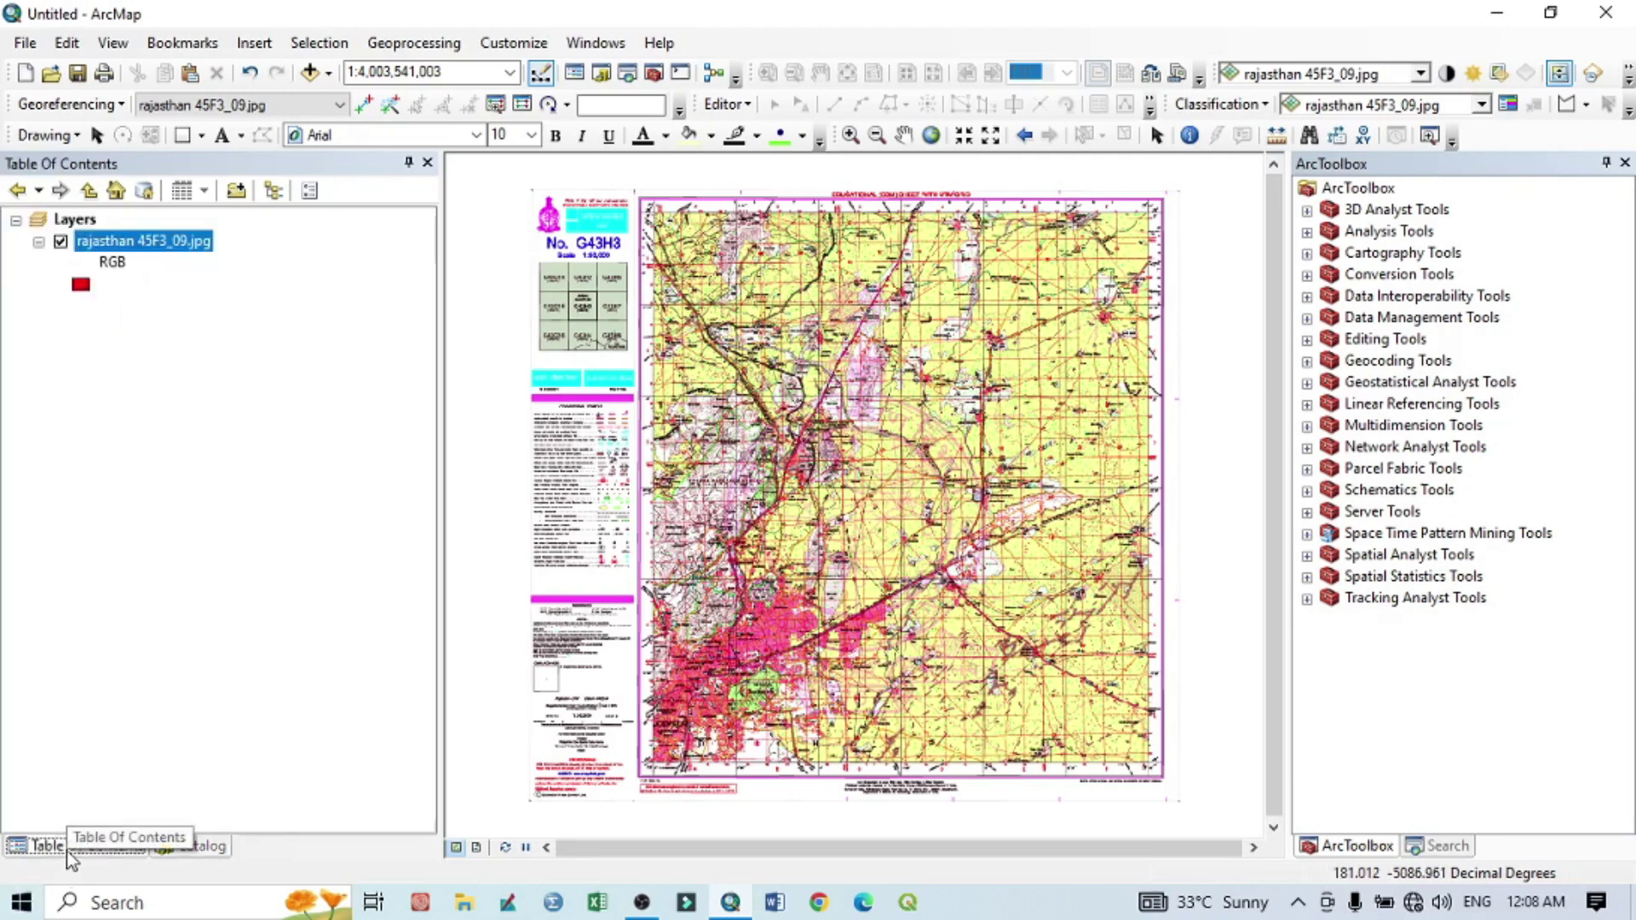
right_click(106, 241)
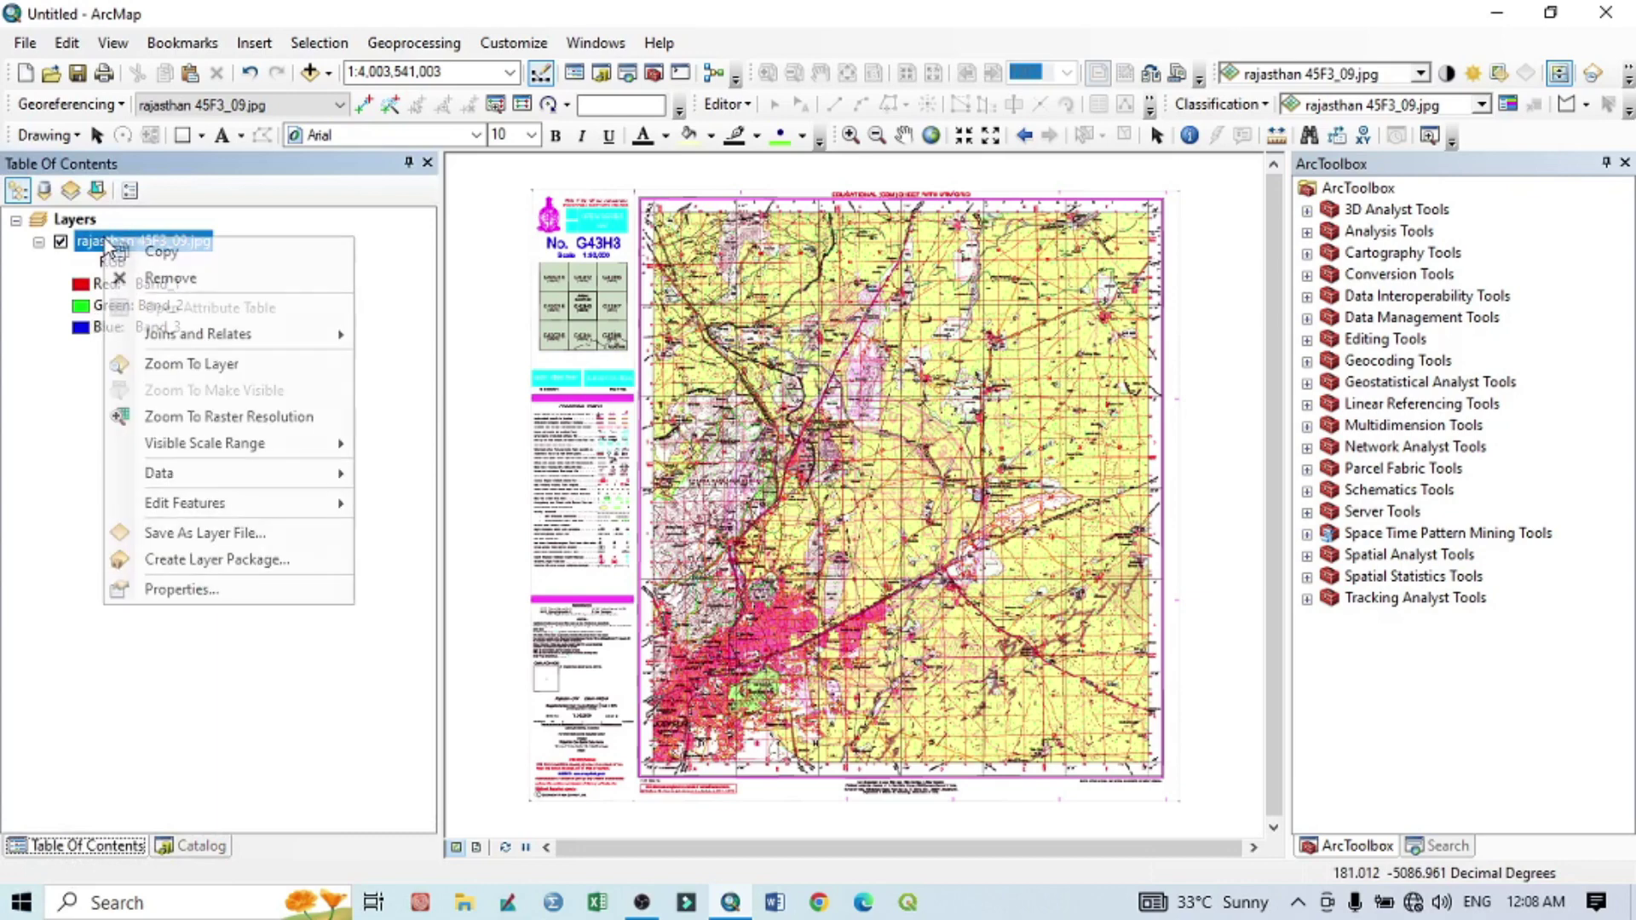
click(192, 590)
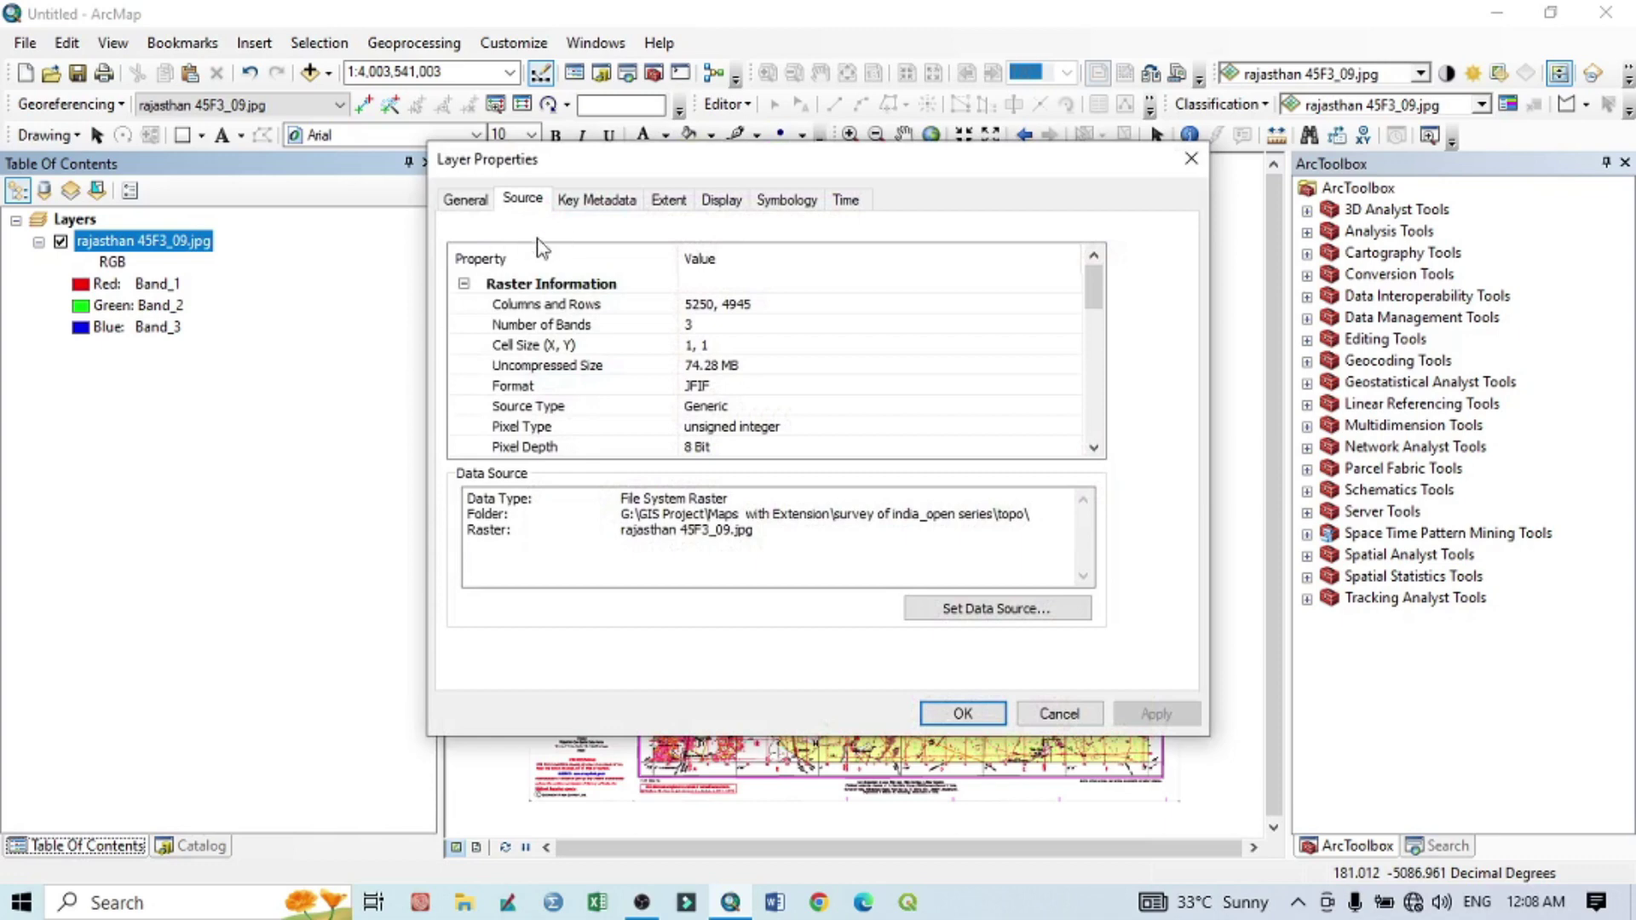
scroll(569, 336, down, 3)
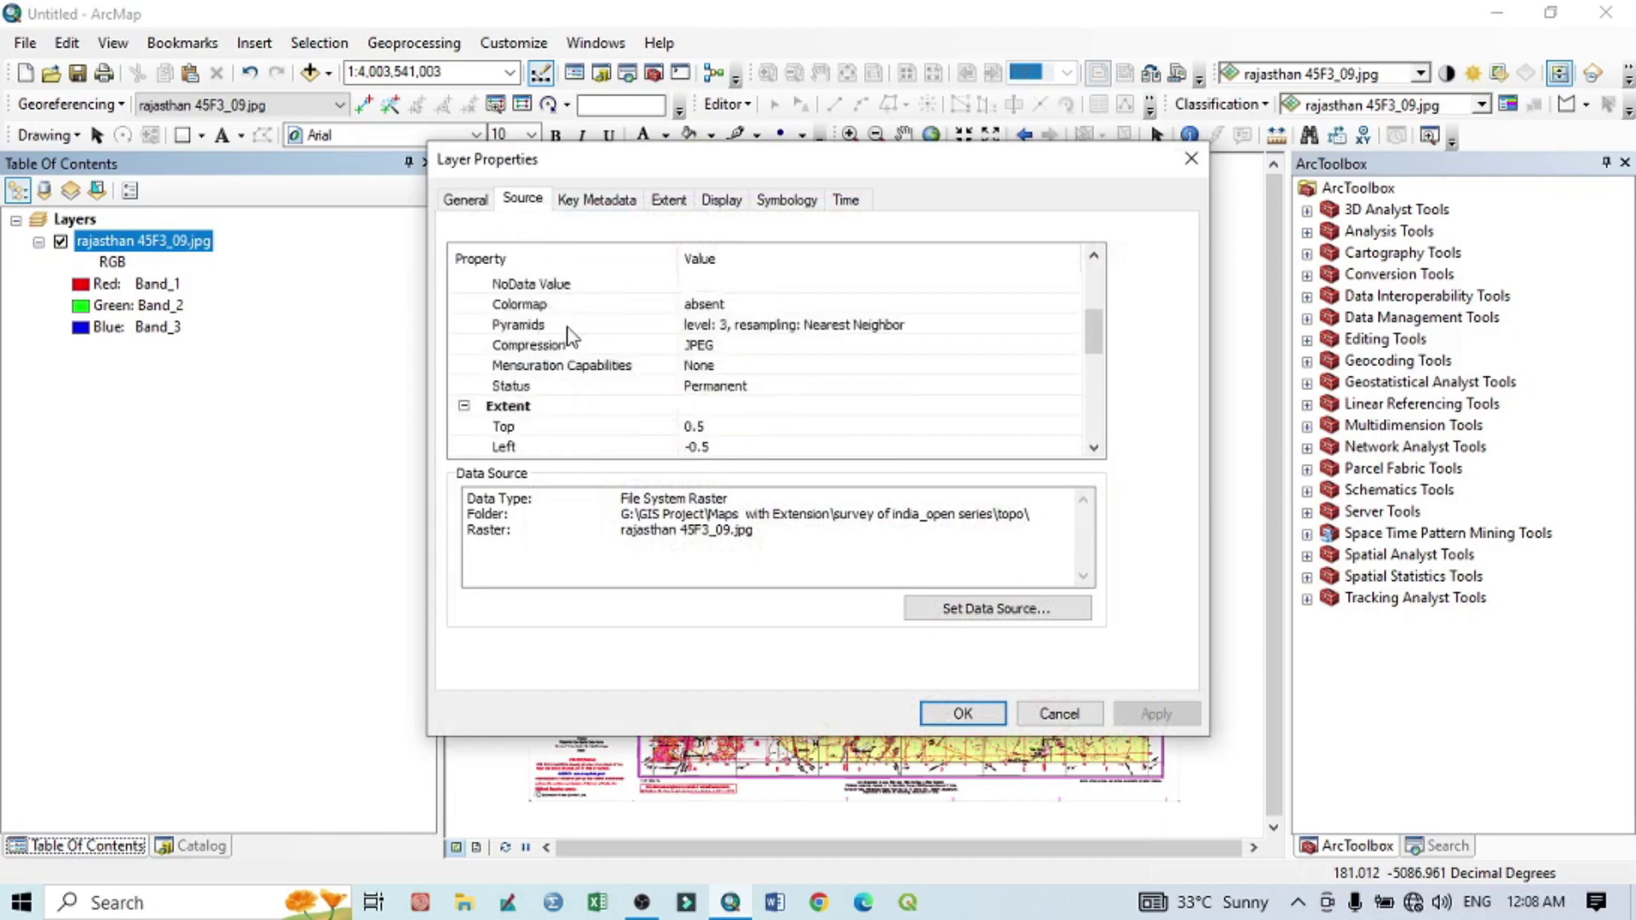
scroll(563, 367, down, 6)
scroll(546, 384, up, 2)
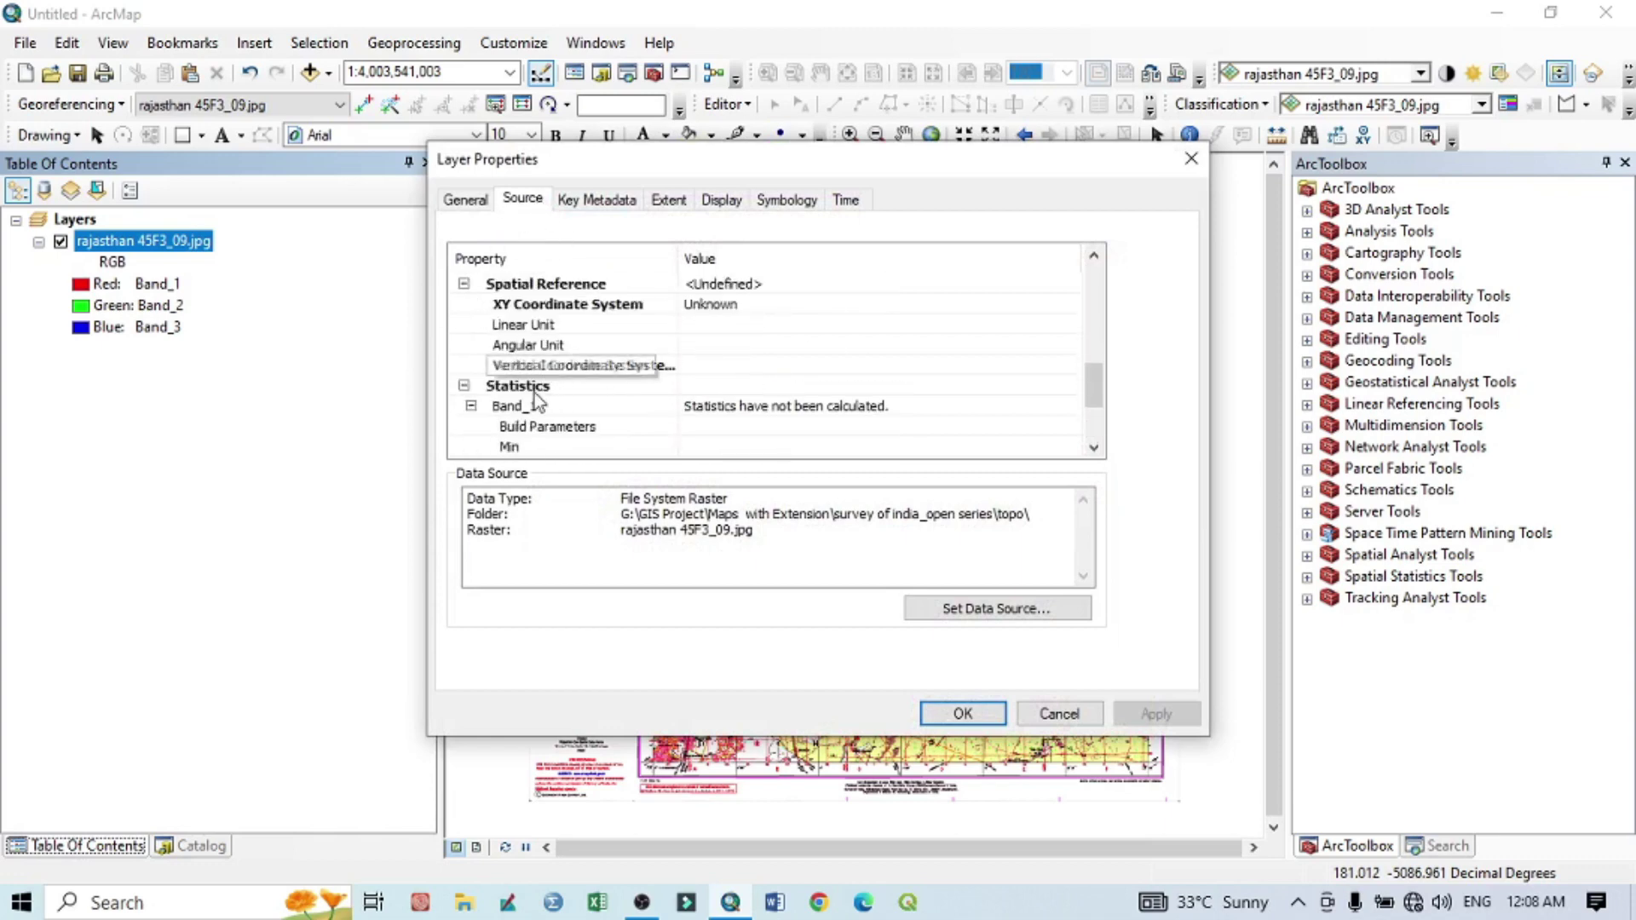
scroll(614, 392, down, 2)
scroll(615, 392, up, 2)
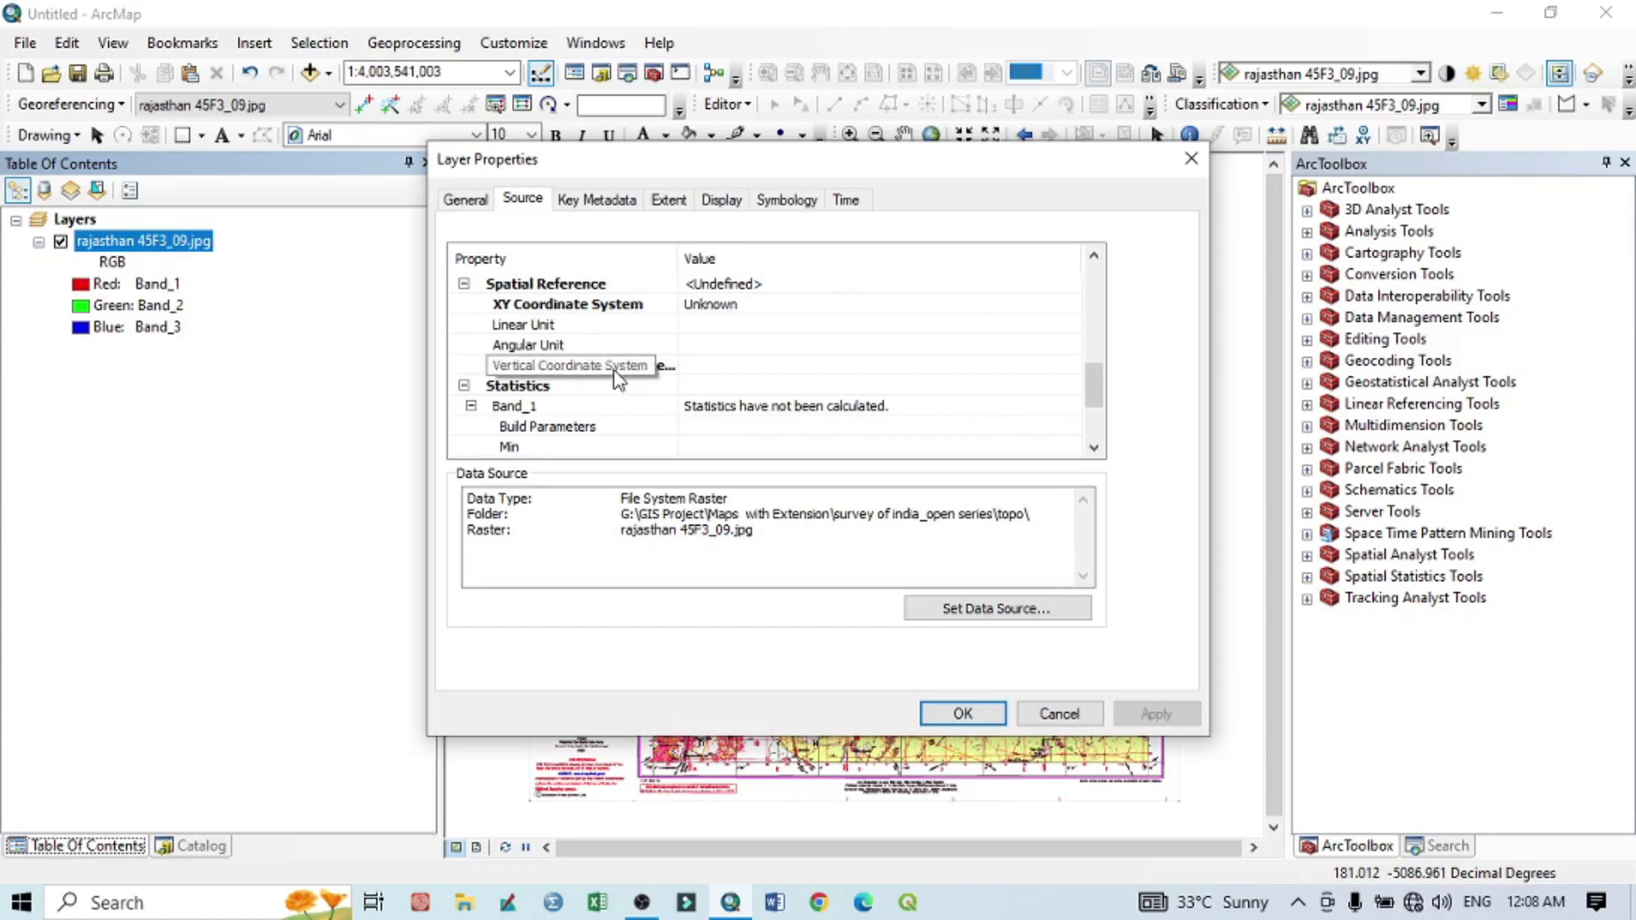
click(1071, 726)
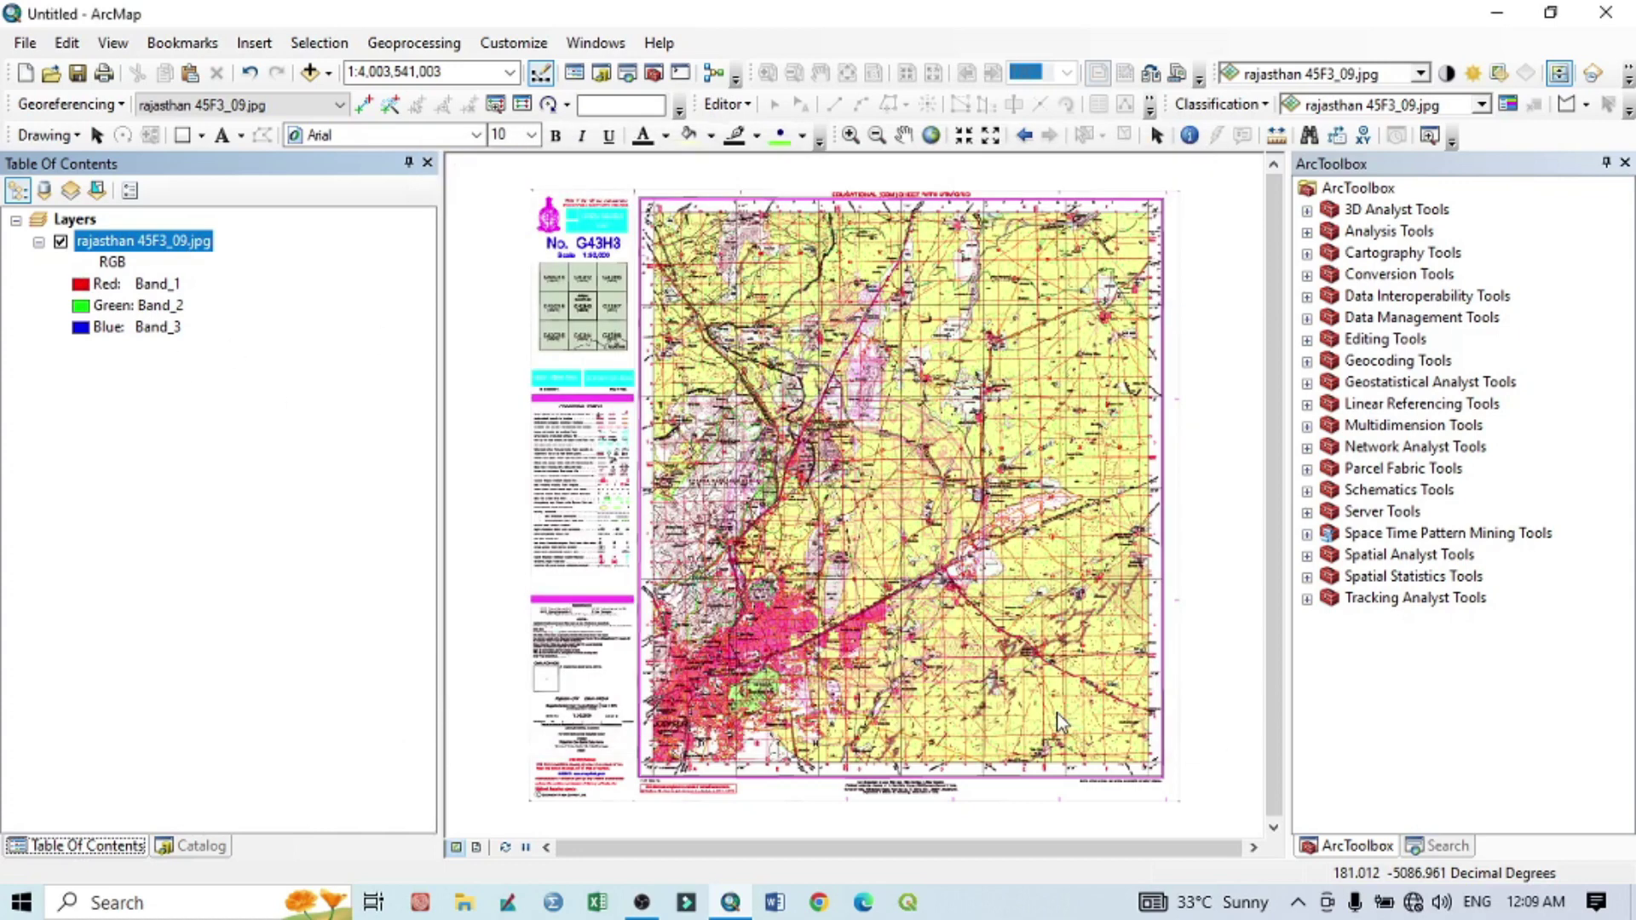
Undock the Georeferencing toolbar, check that it is enabled in the list of toolbars, and dock it back.
click(98, 135)
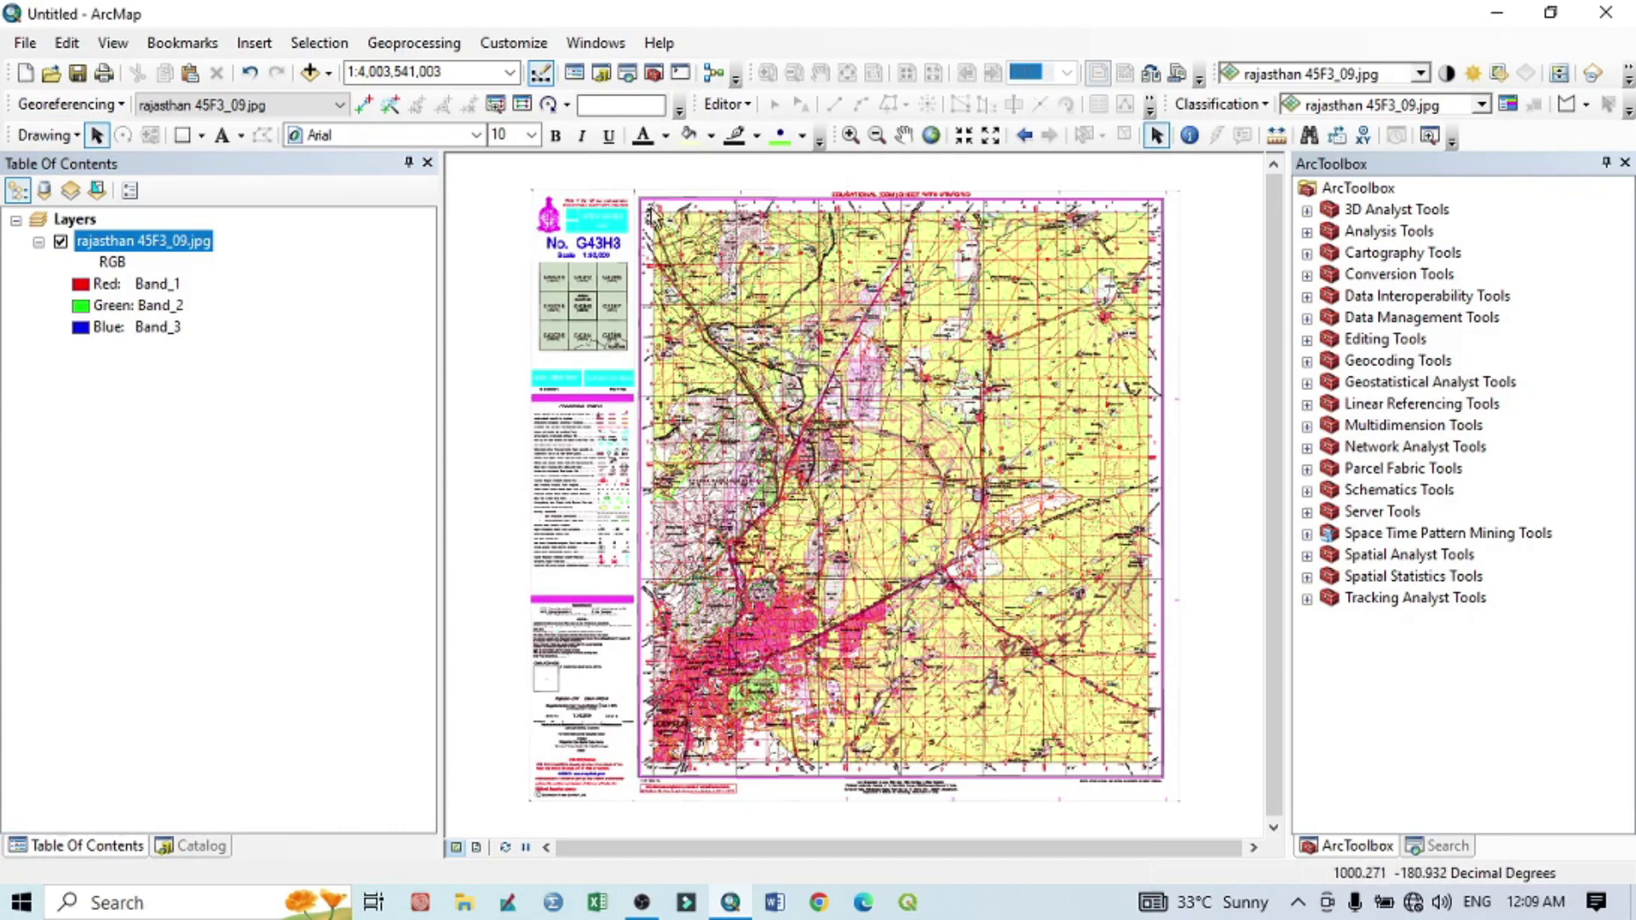
scroll(648, 211, down, 10)
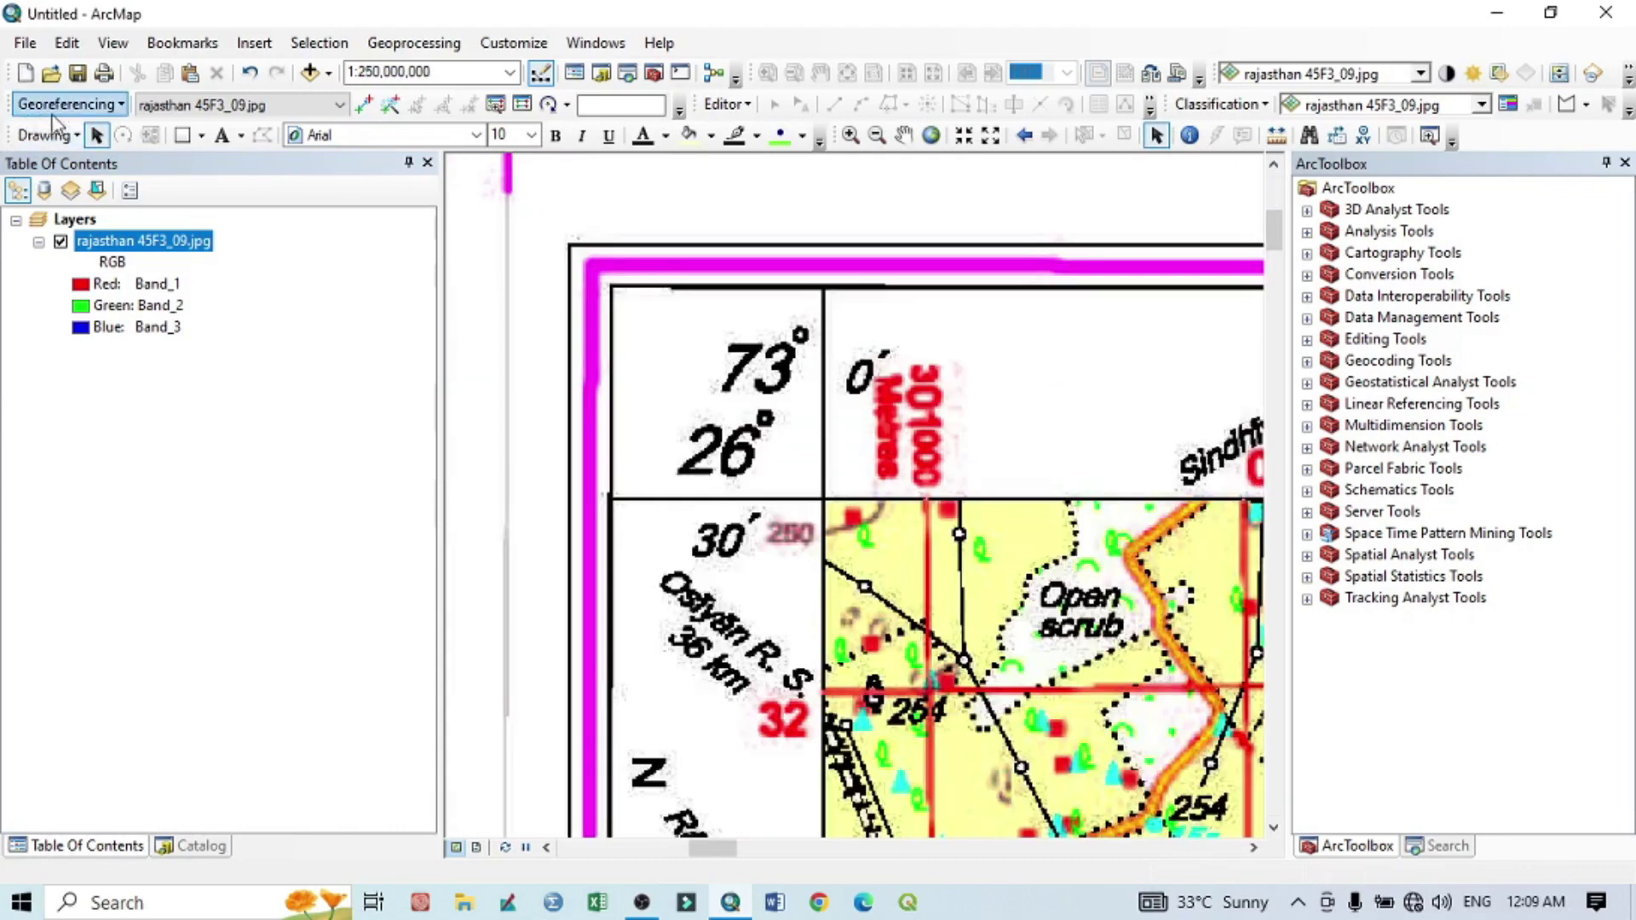
drag(12, 102, 341, 312)
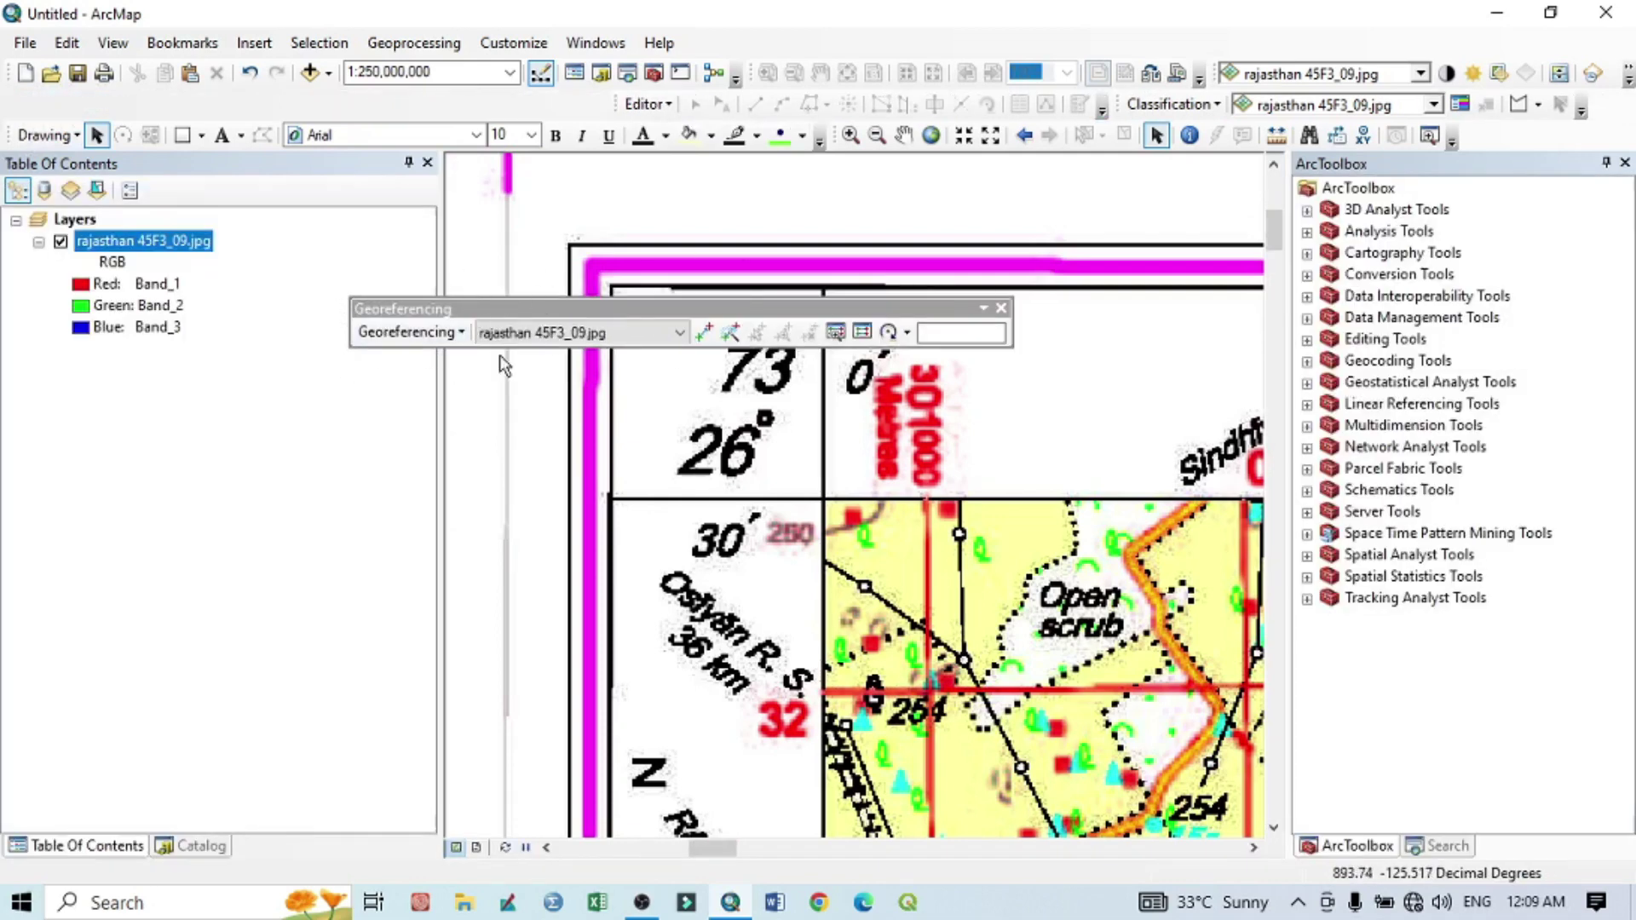
right_click(730, 44)
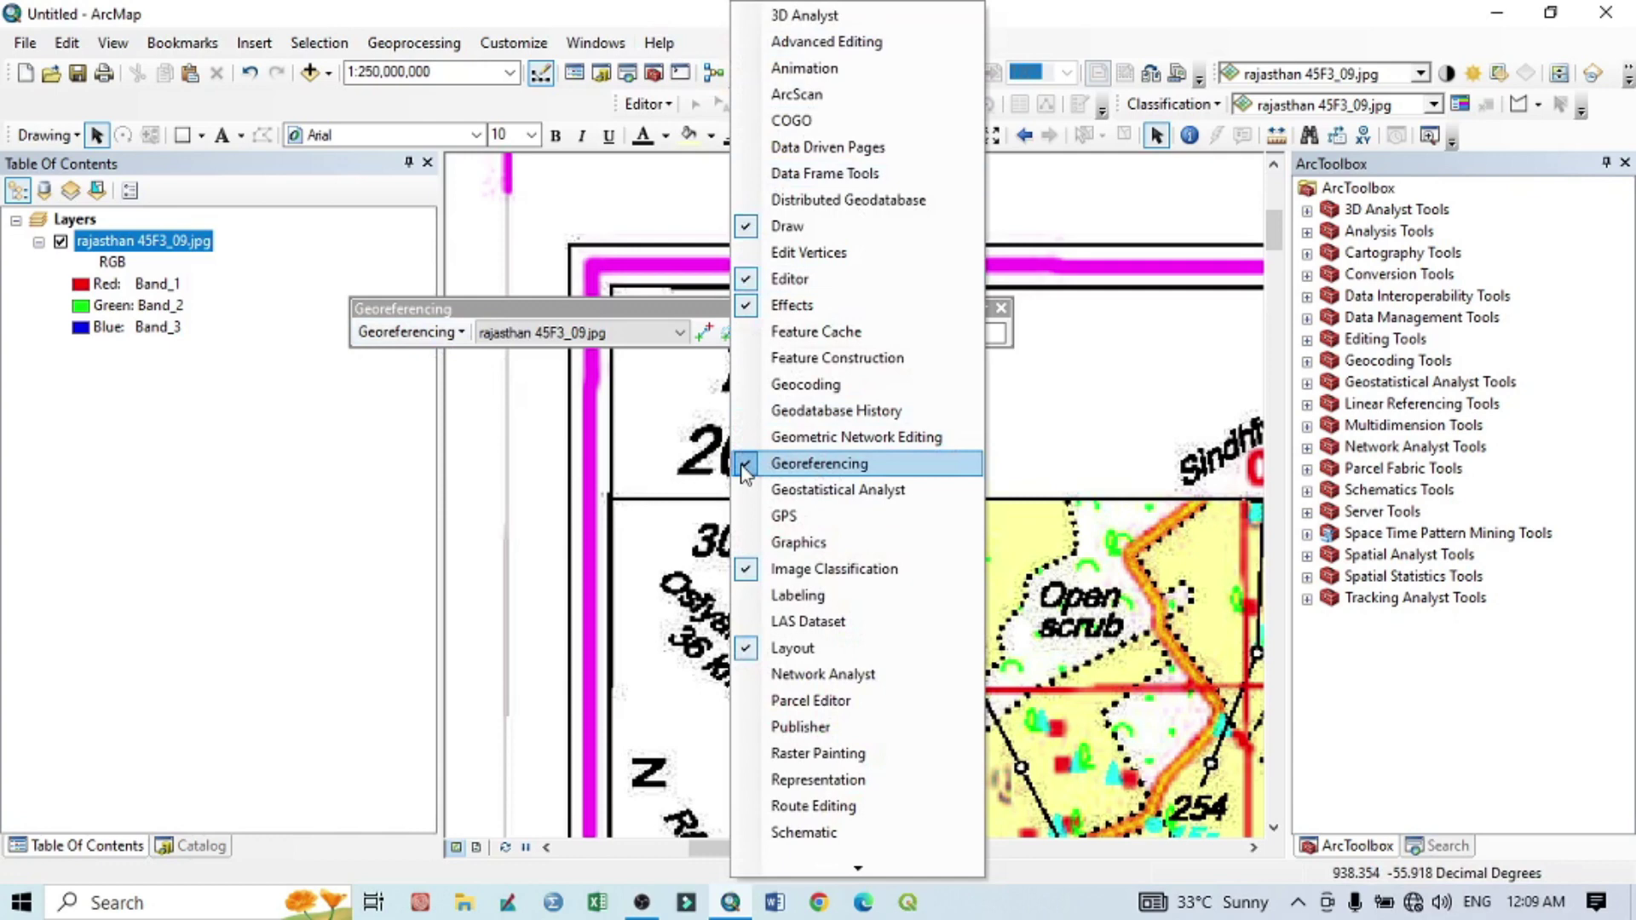
click(463, 311)
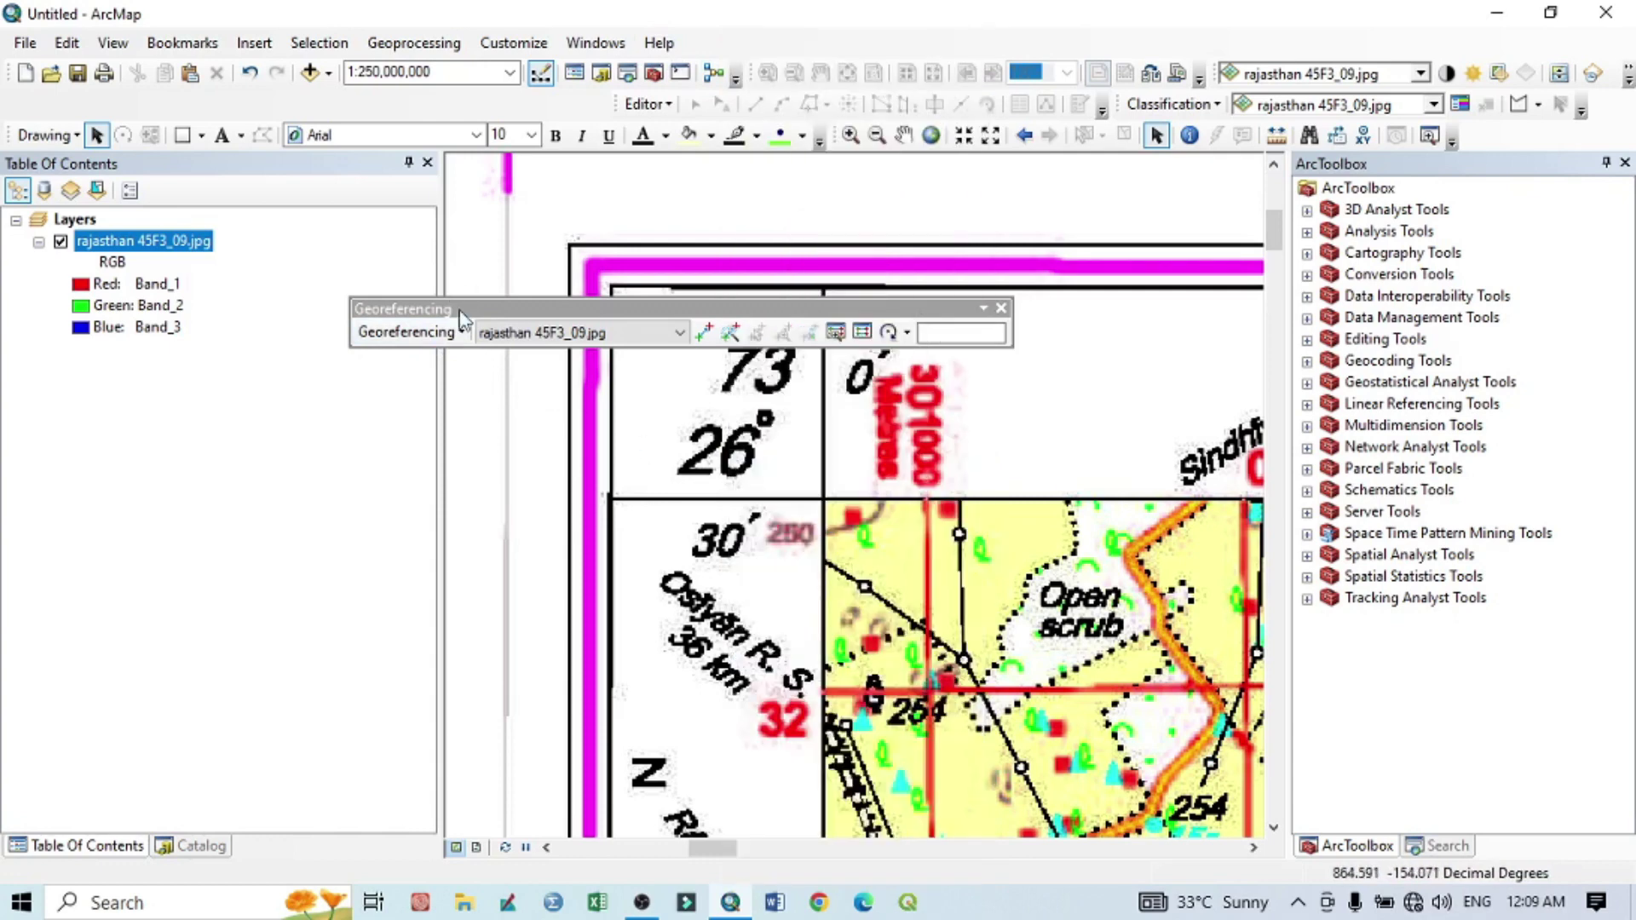
drag(454, 325, 64, 104)
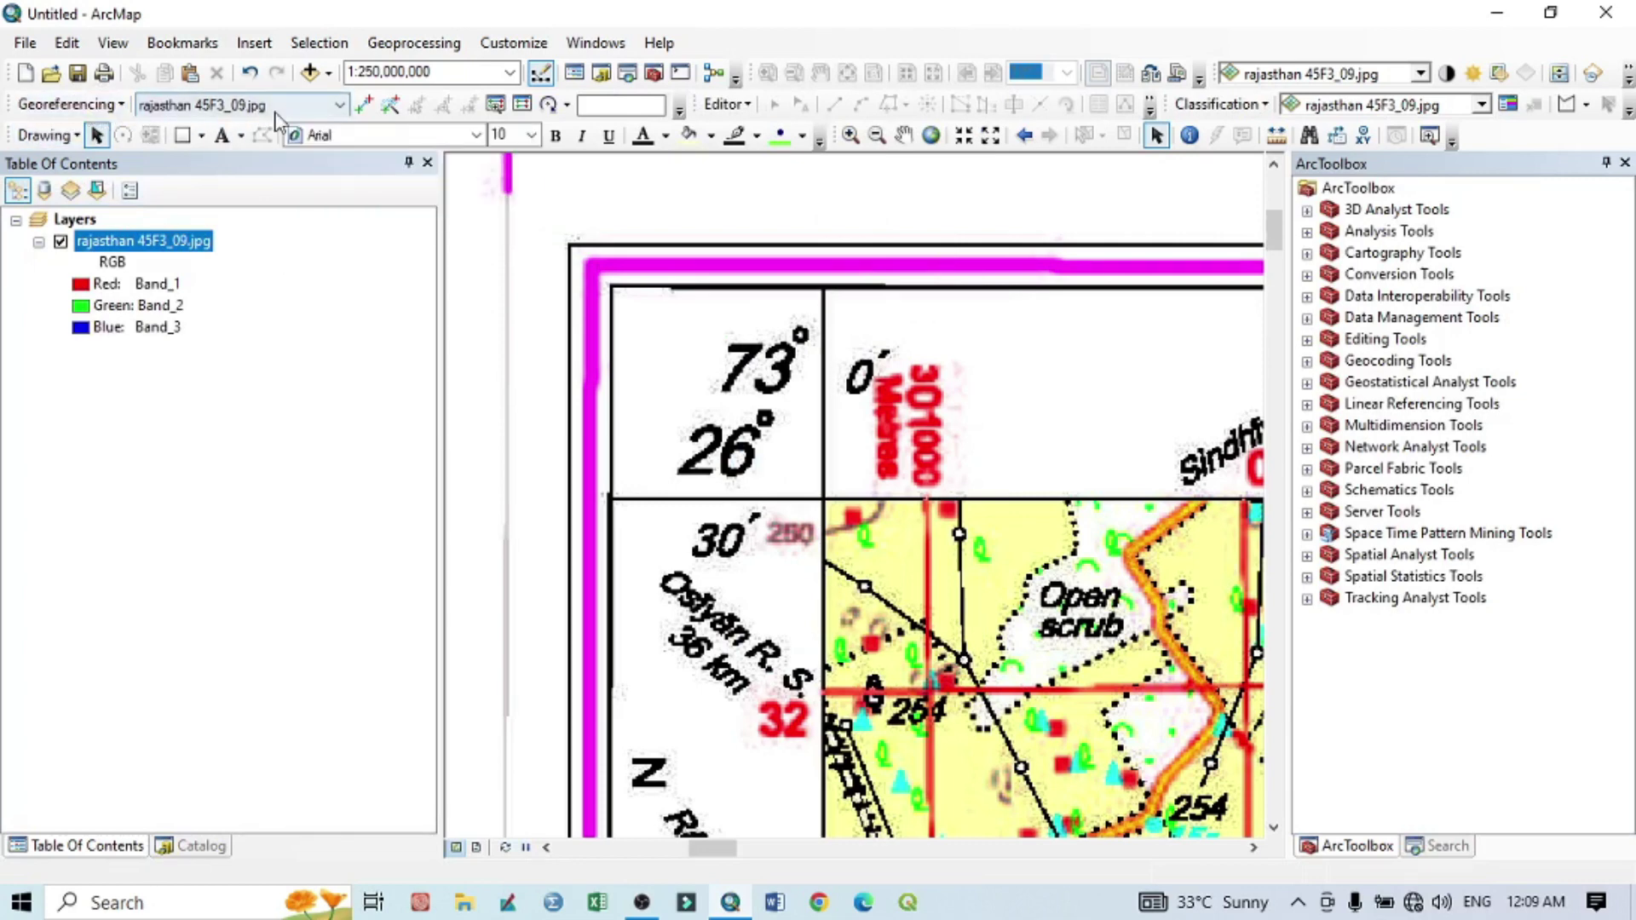
Choose rajasthan 45F3_09.jpg as the georeferencing layer and place a control point on its upper-left grid intersection at 73°0′, 26°30′.
click(300, 105)
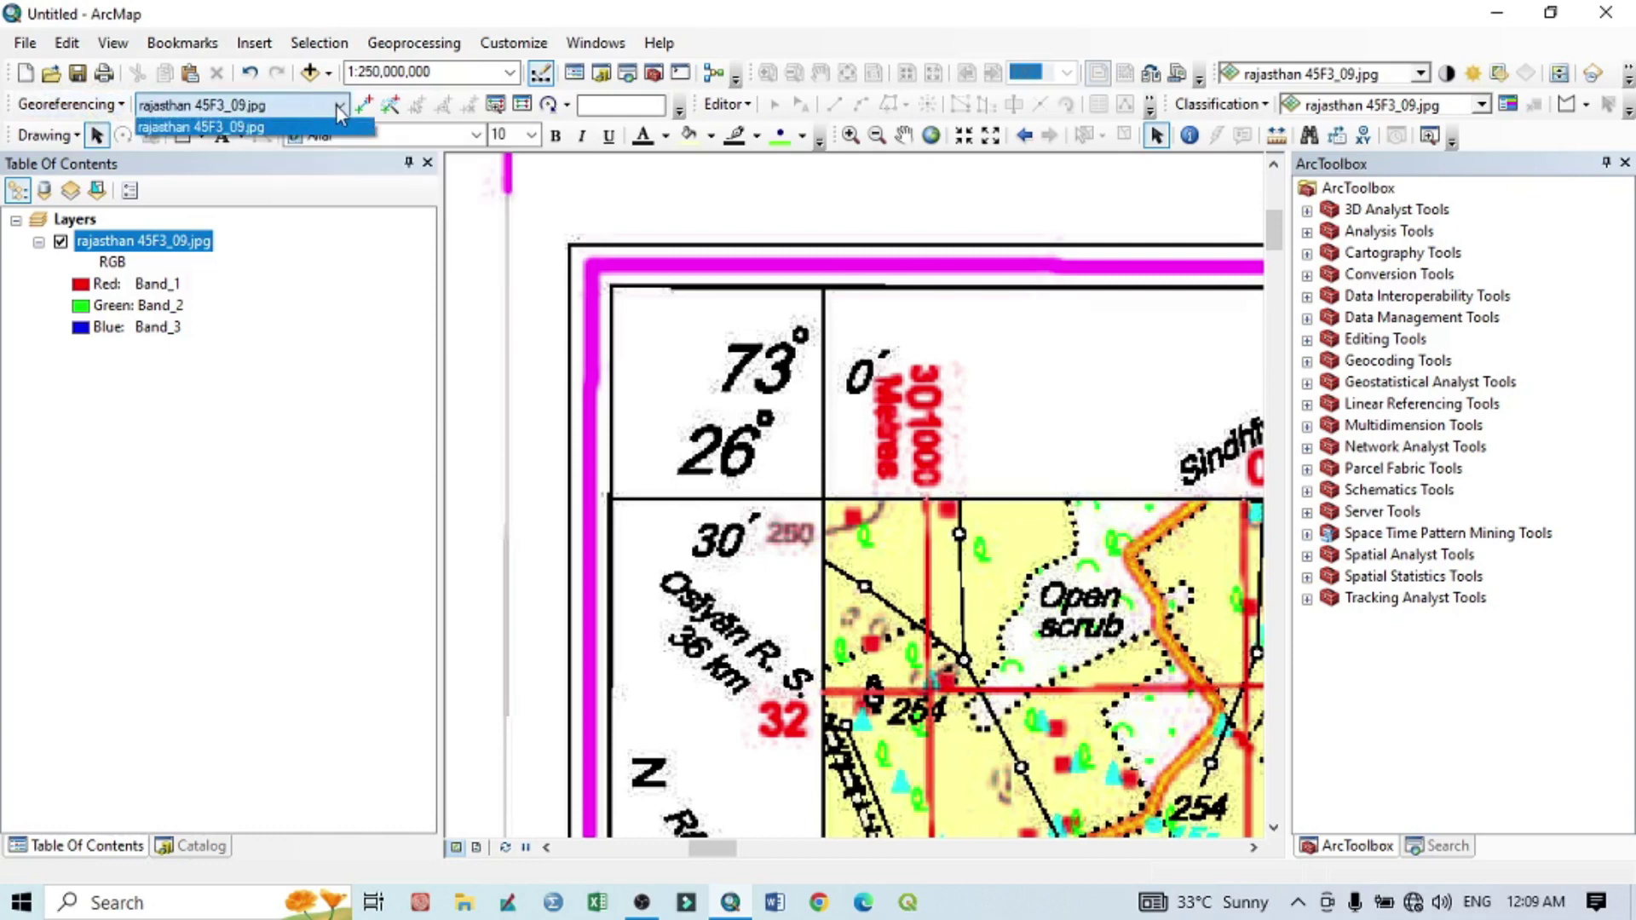
click(218, 128)
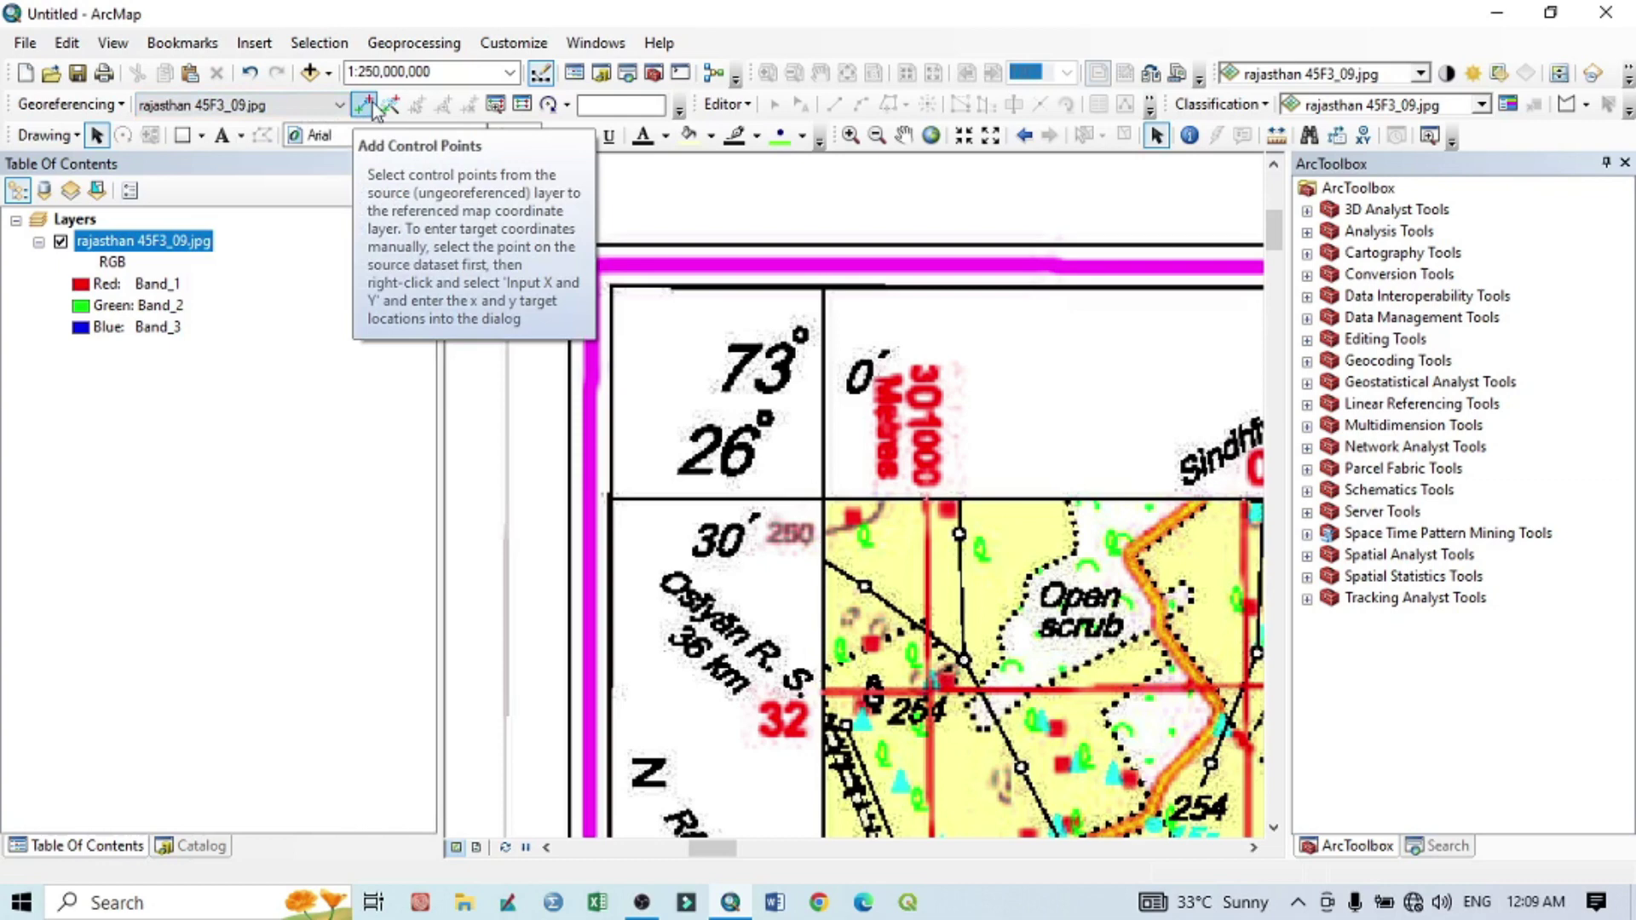
click(372, 109)
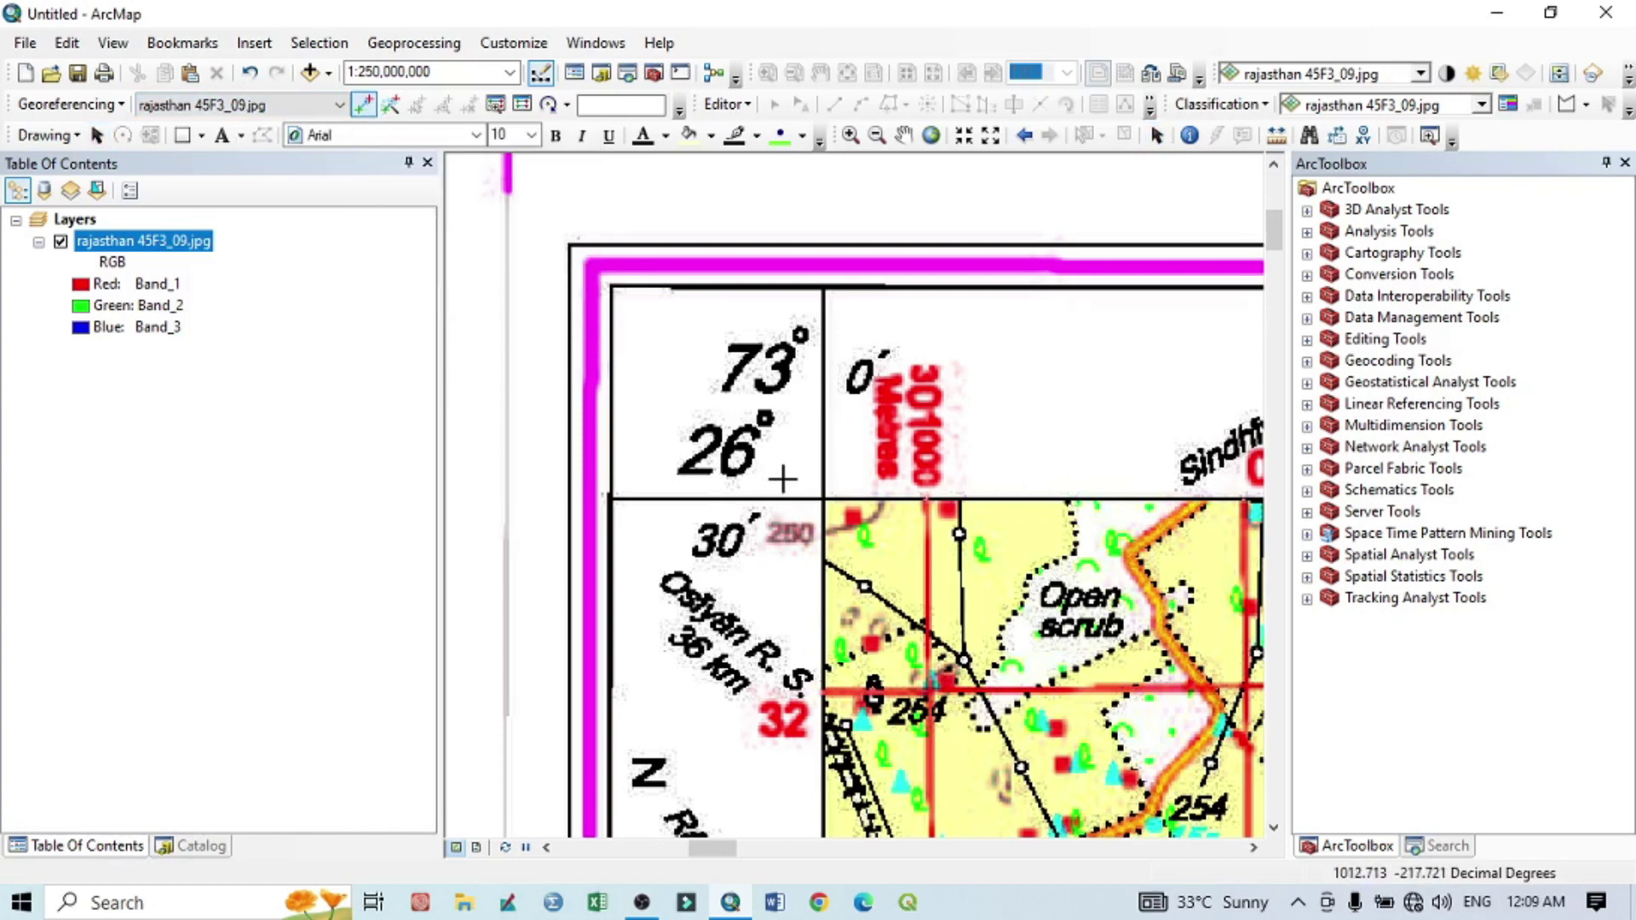
scroll(783, 480, down, 2)
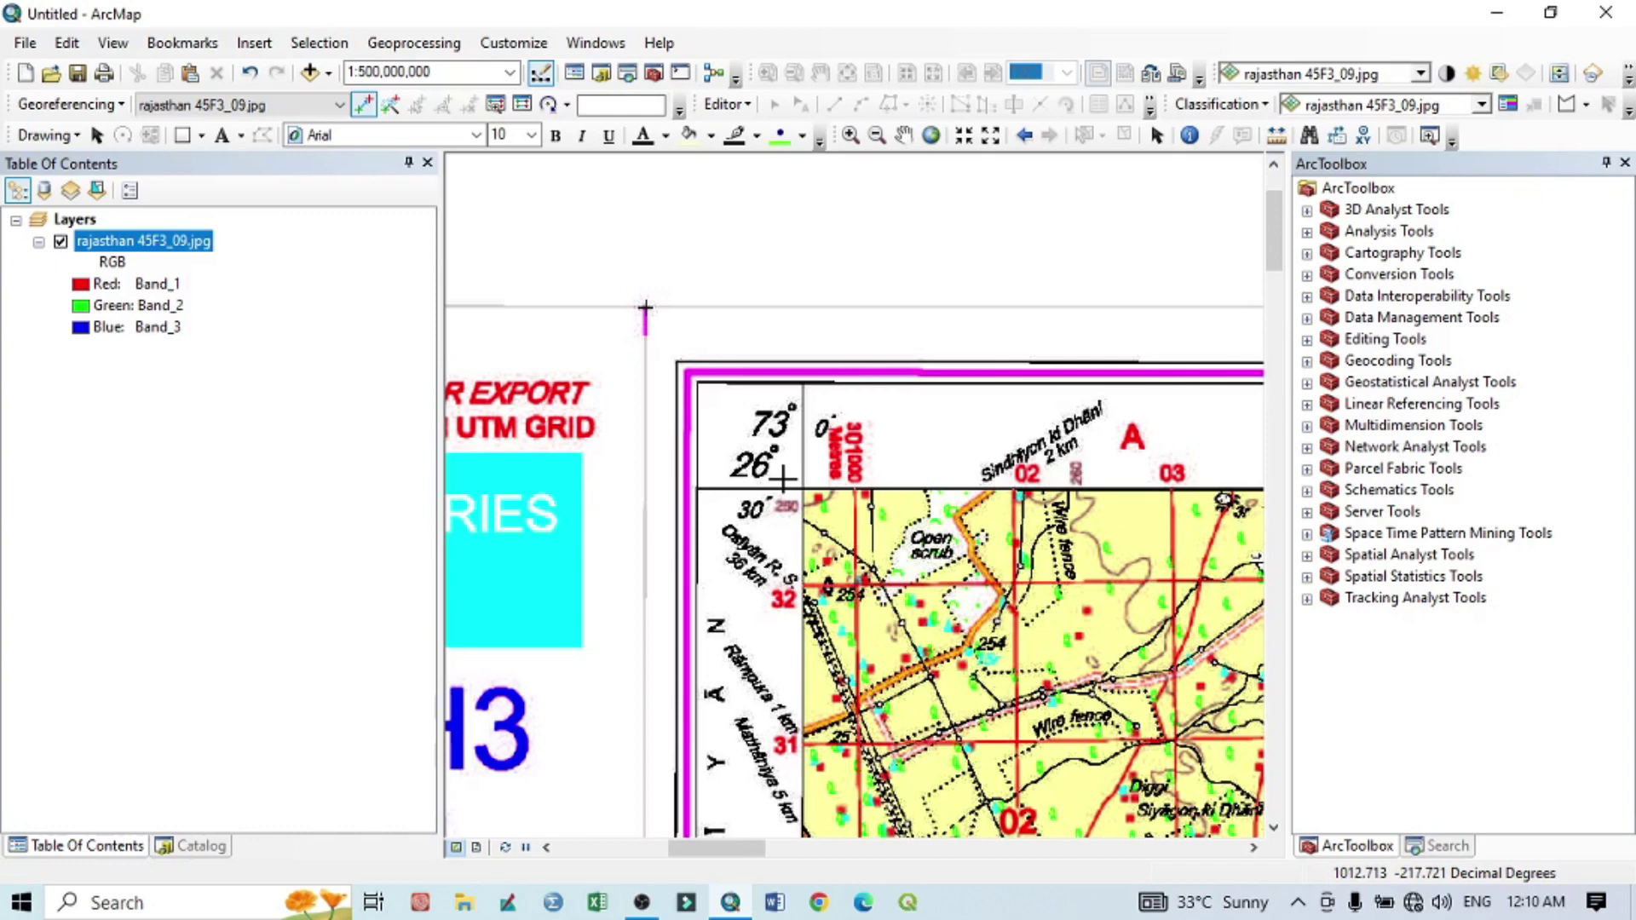
scroll(801, 479, down, 1)
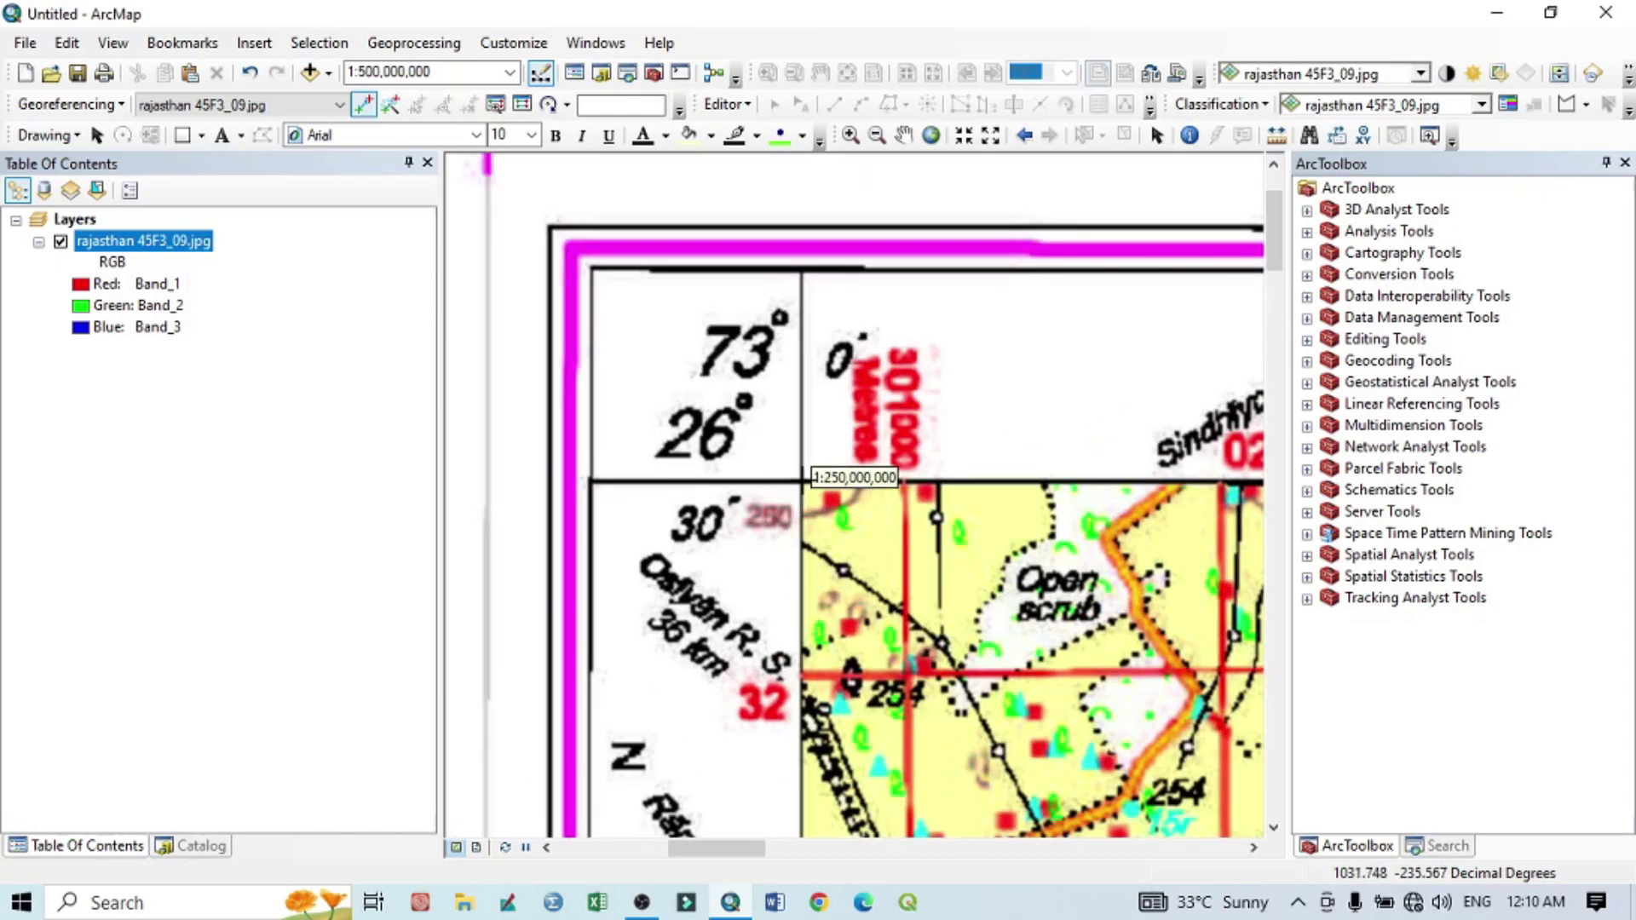
scroll(806, 477, down, 3)
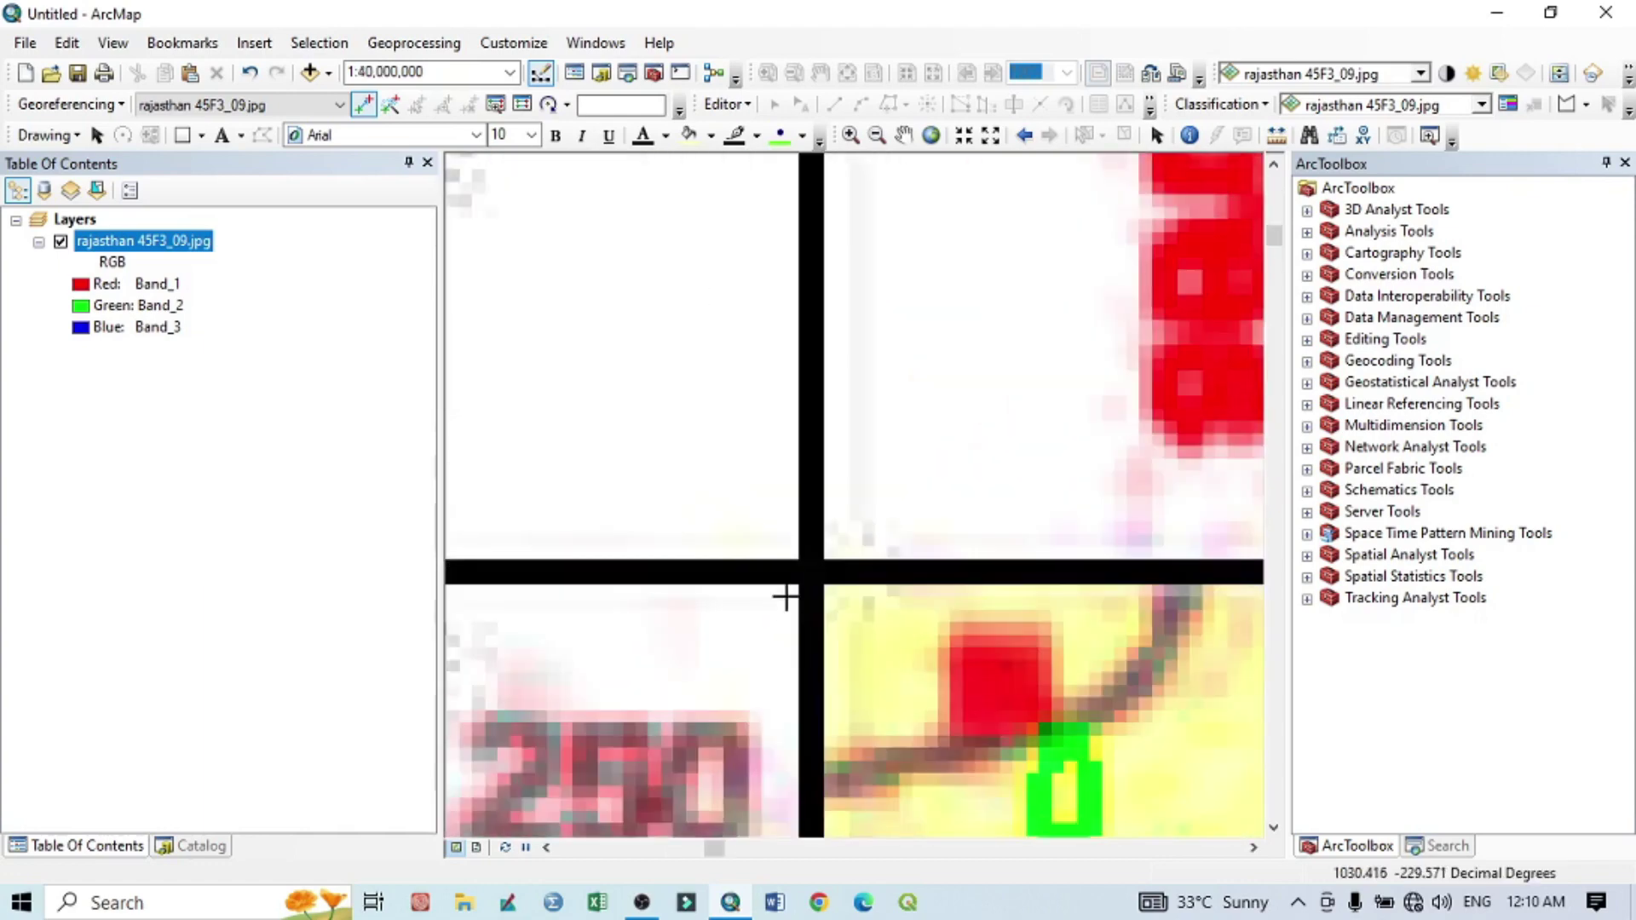
scroll(785, 596, down, 1)
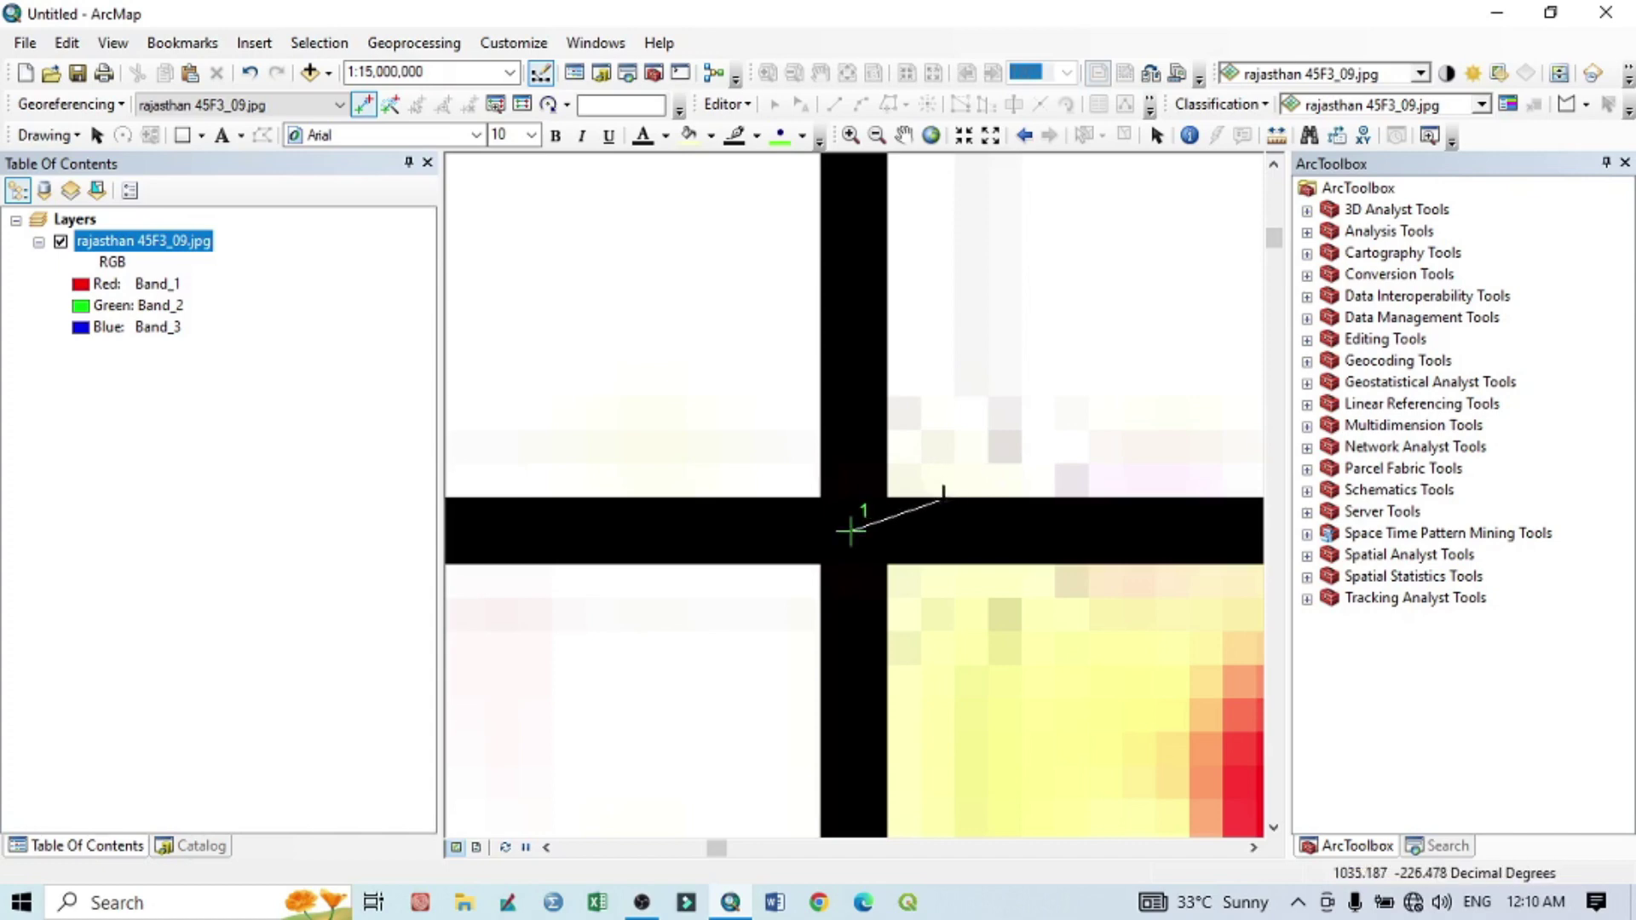
scroll(853, 498, down, 1)
scroll(886, 542, up, 5)
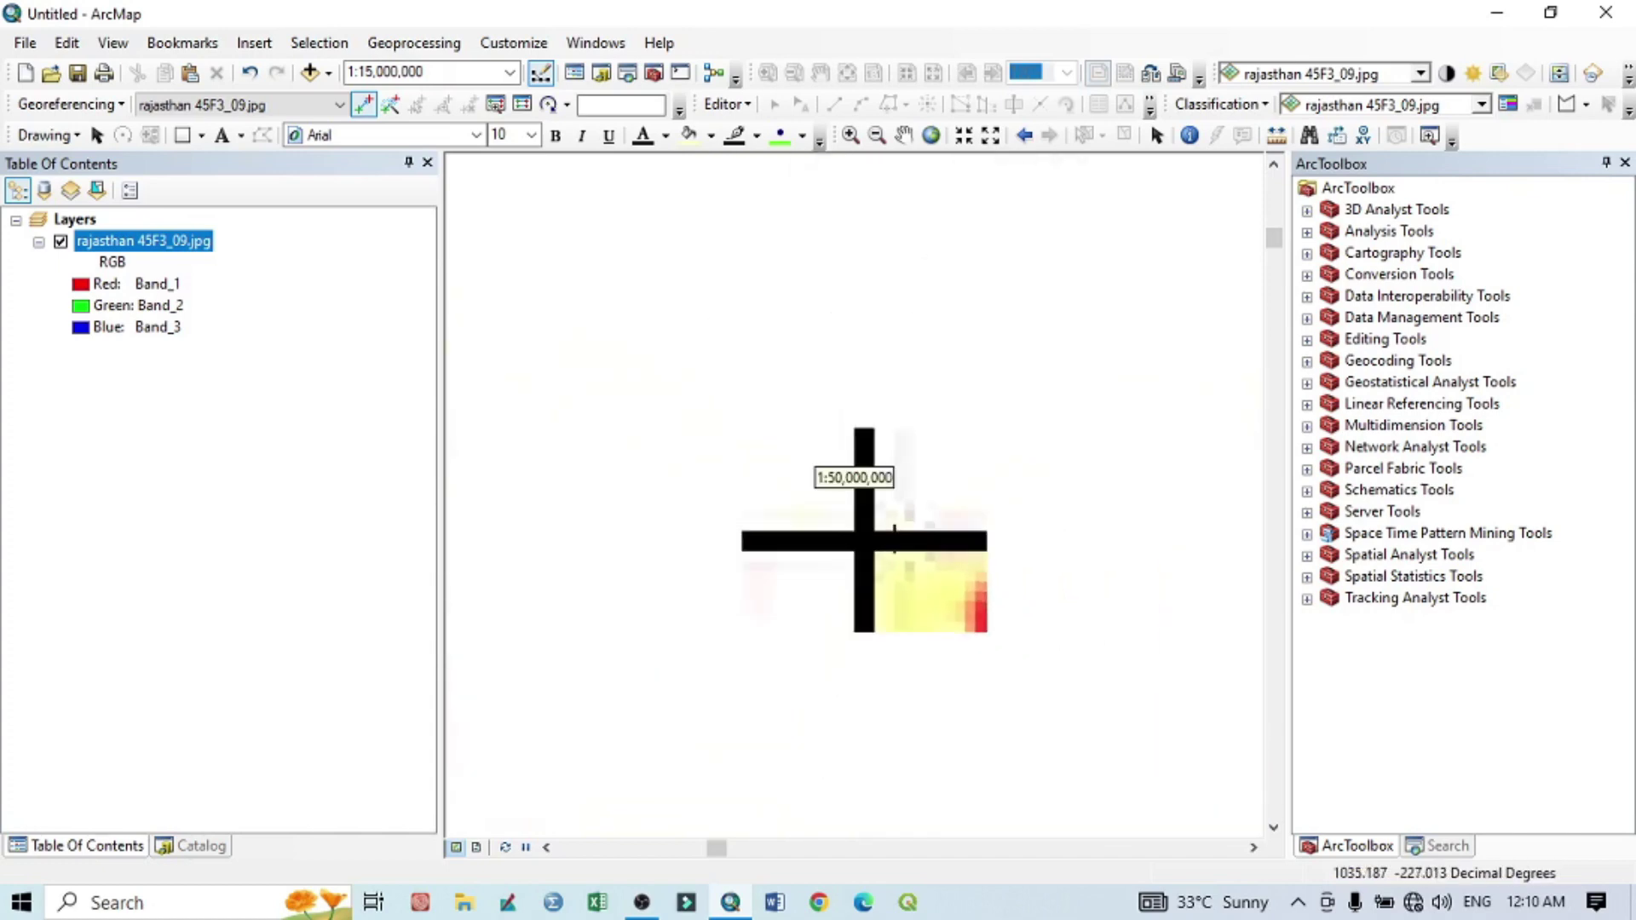
scroll(914, 515, up, 2)
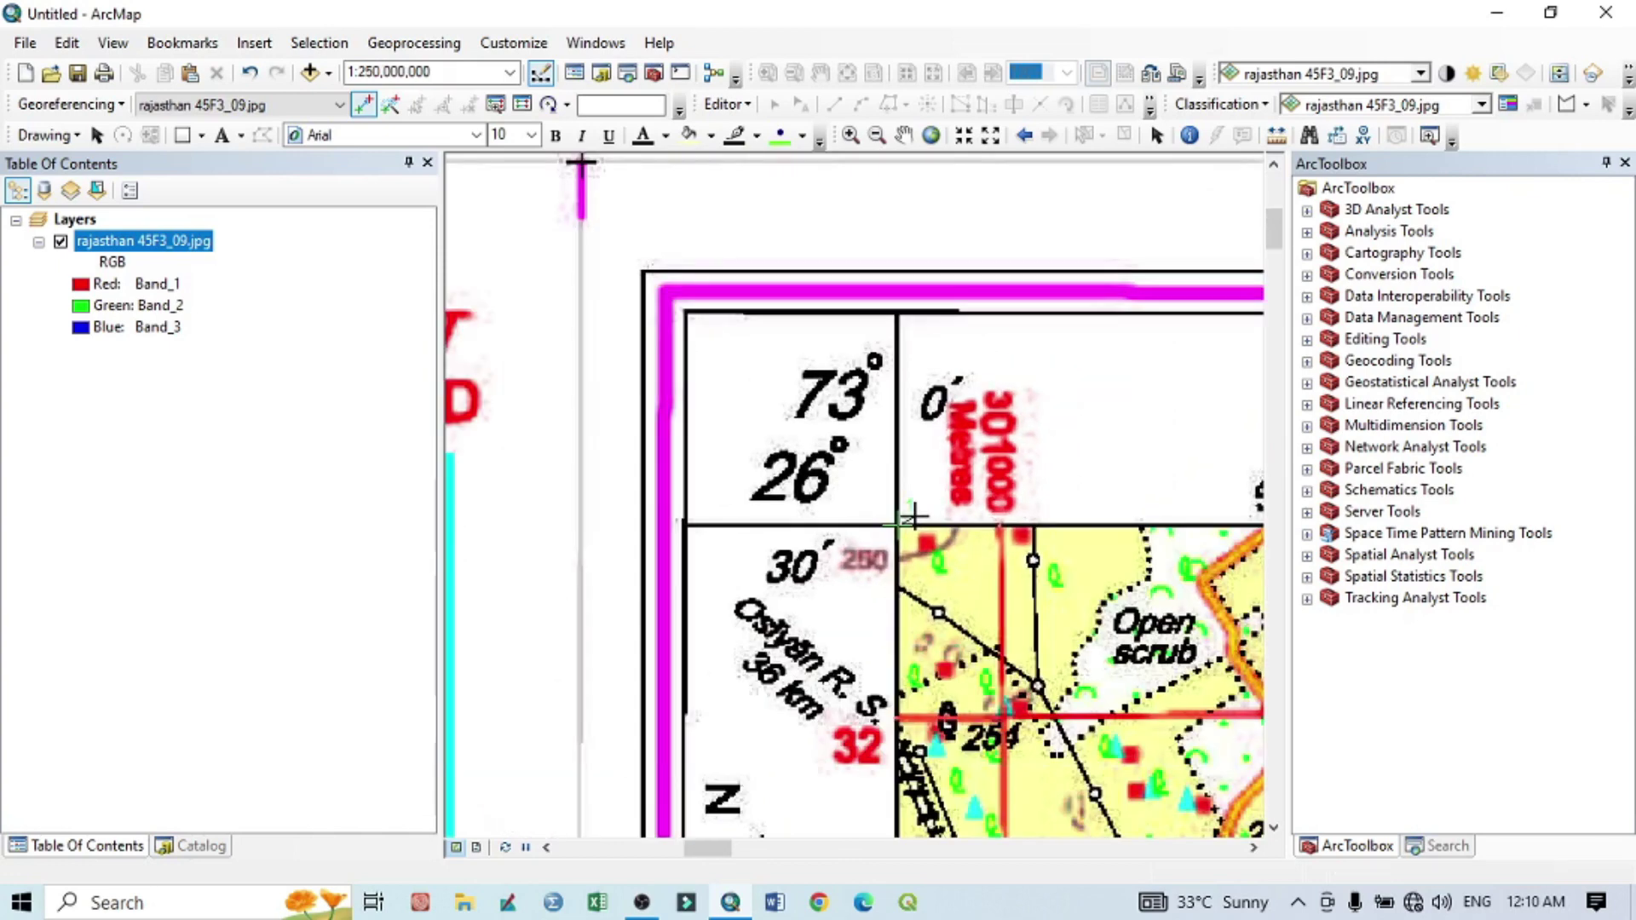
click(900, 524)
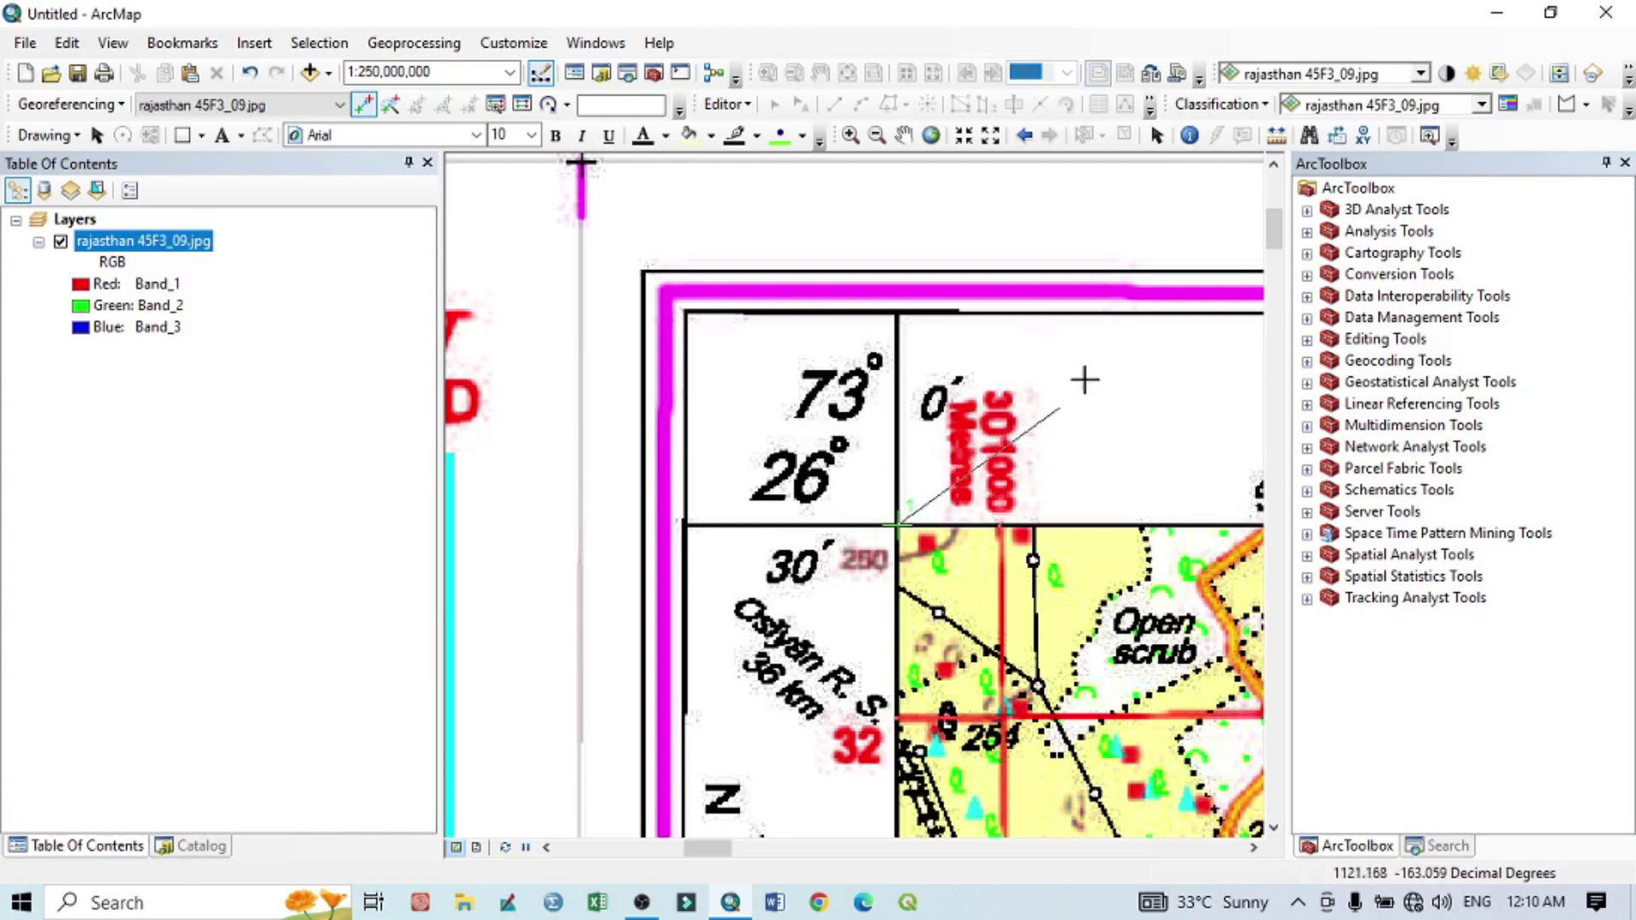
Assign the target coordinates X 73 and Y 26.50 to the control point at the map sheet's upper-left corner.
right_click(1023, 466)
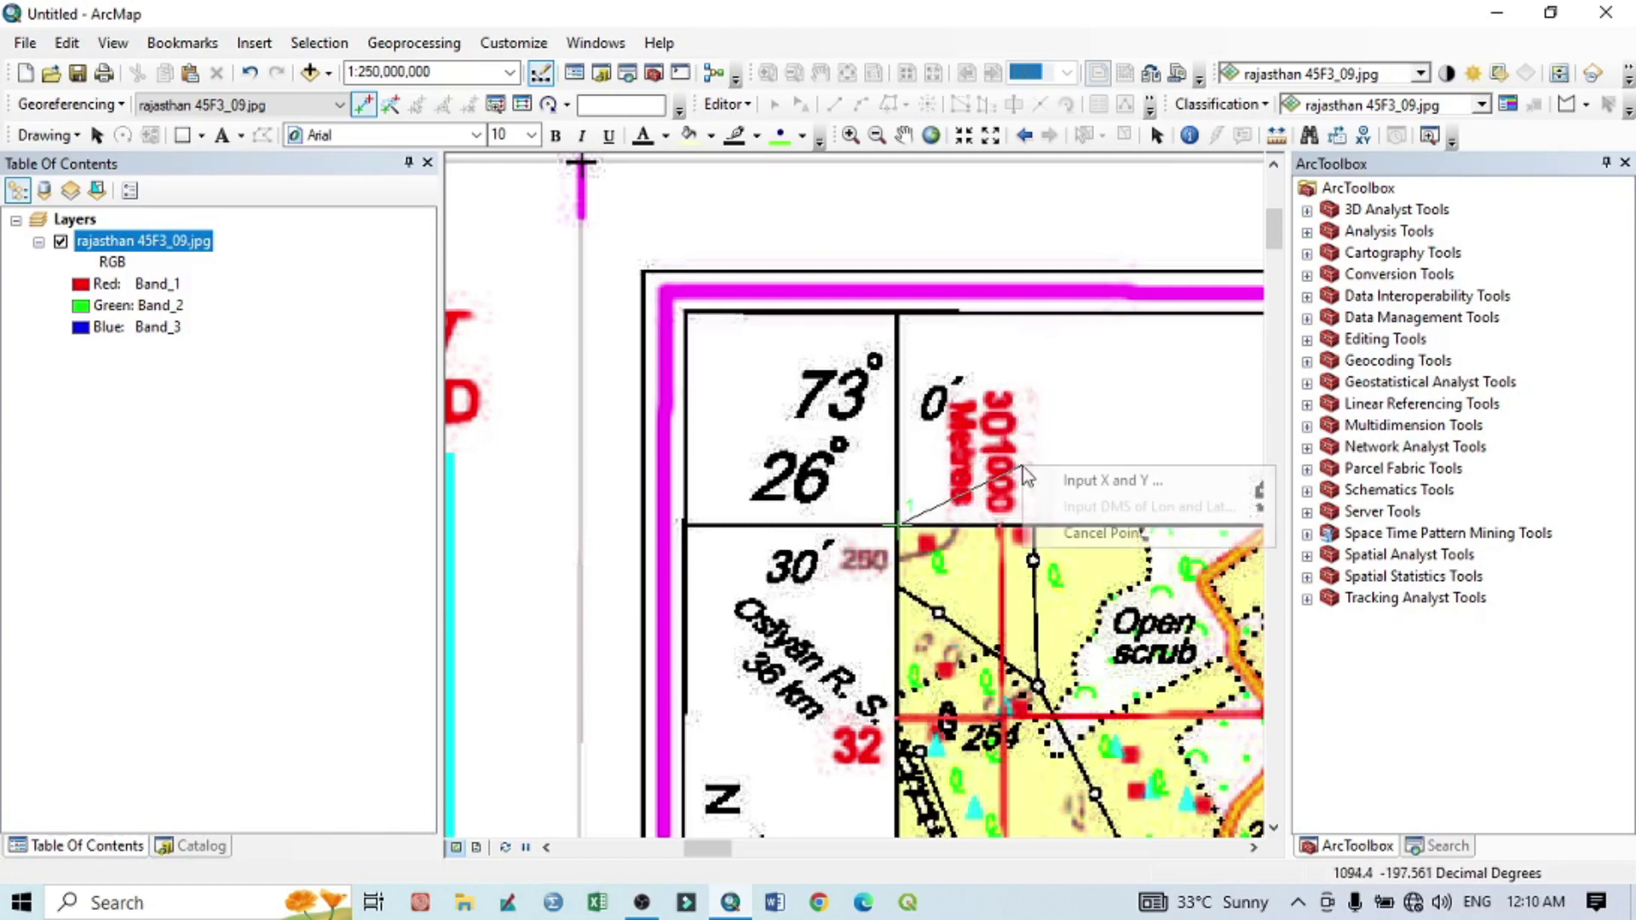
click(1084, 481)
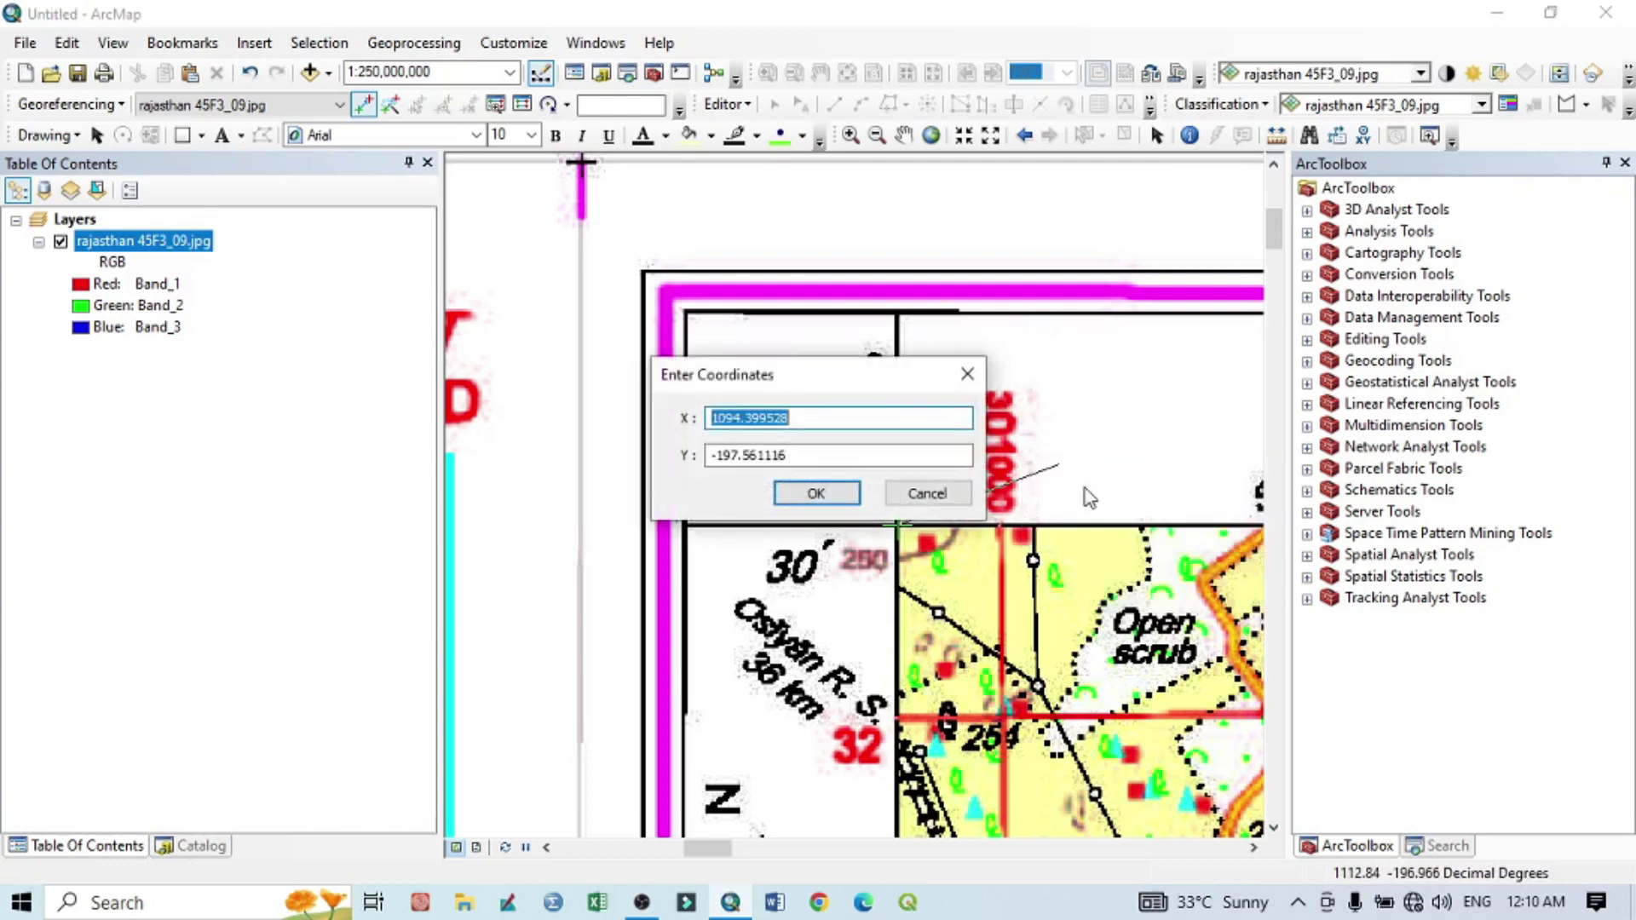
drag(791, 381, 1033, 472)
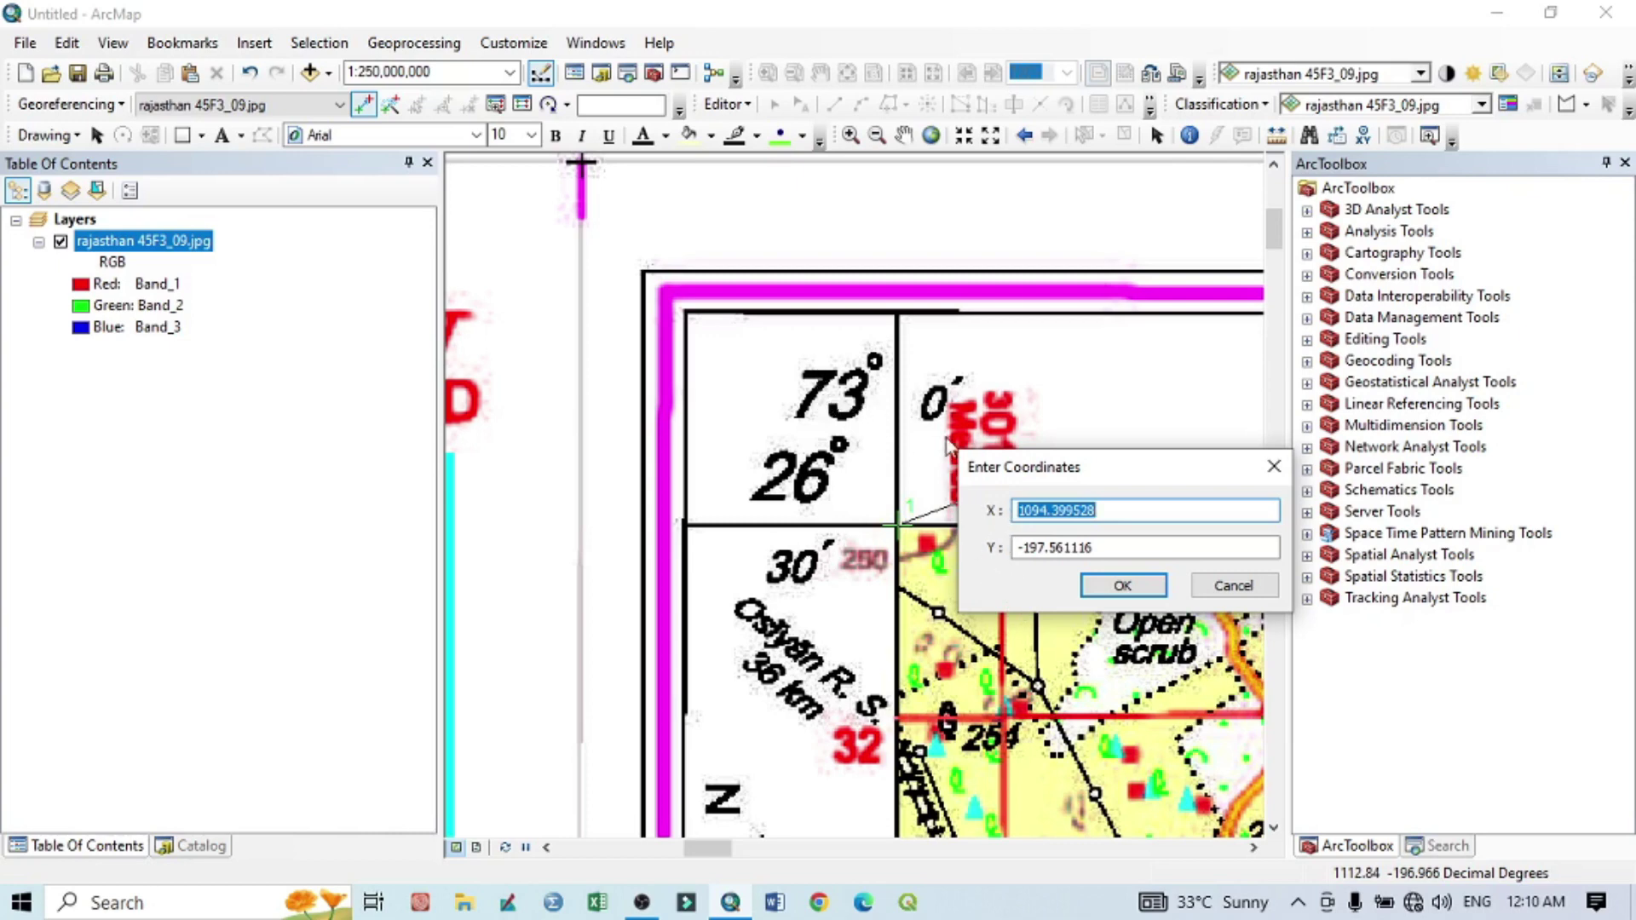
text(73)
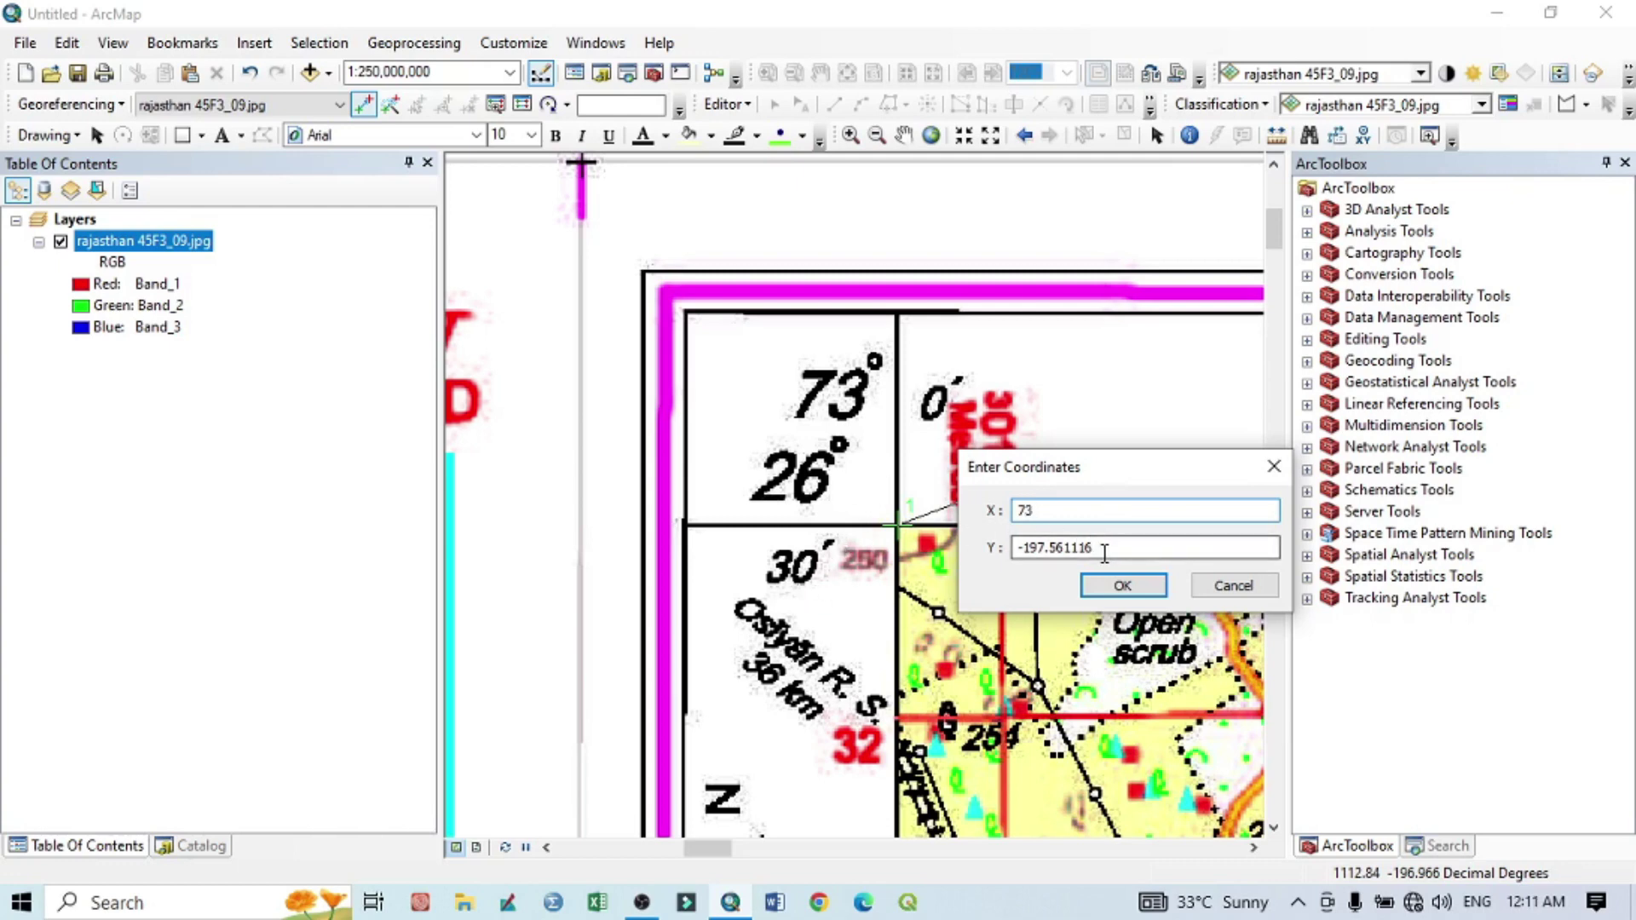
drag(1104, 547, 987, 548)
text(2)
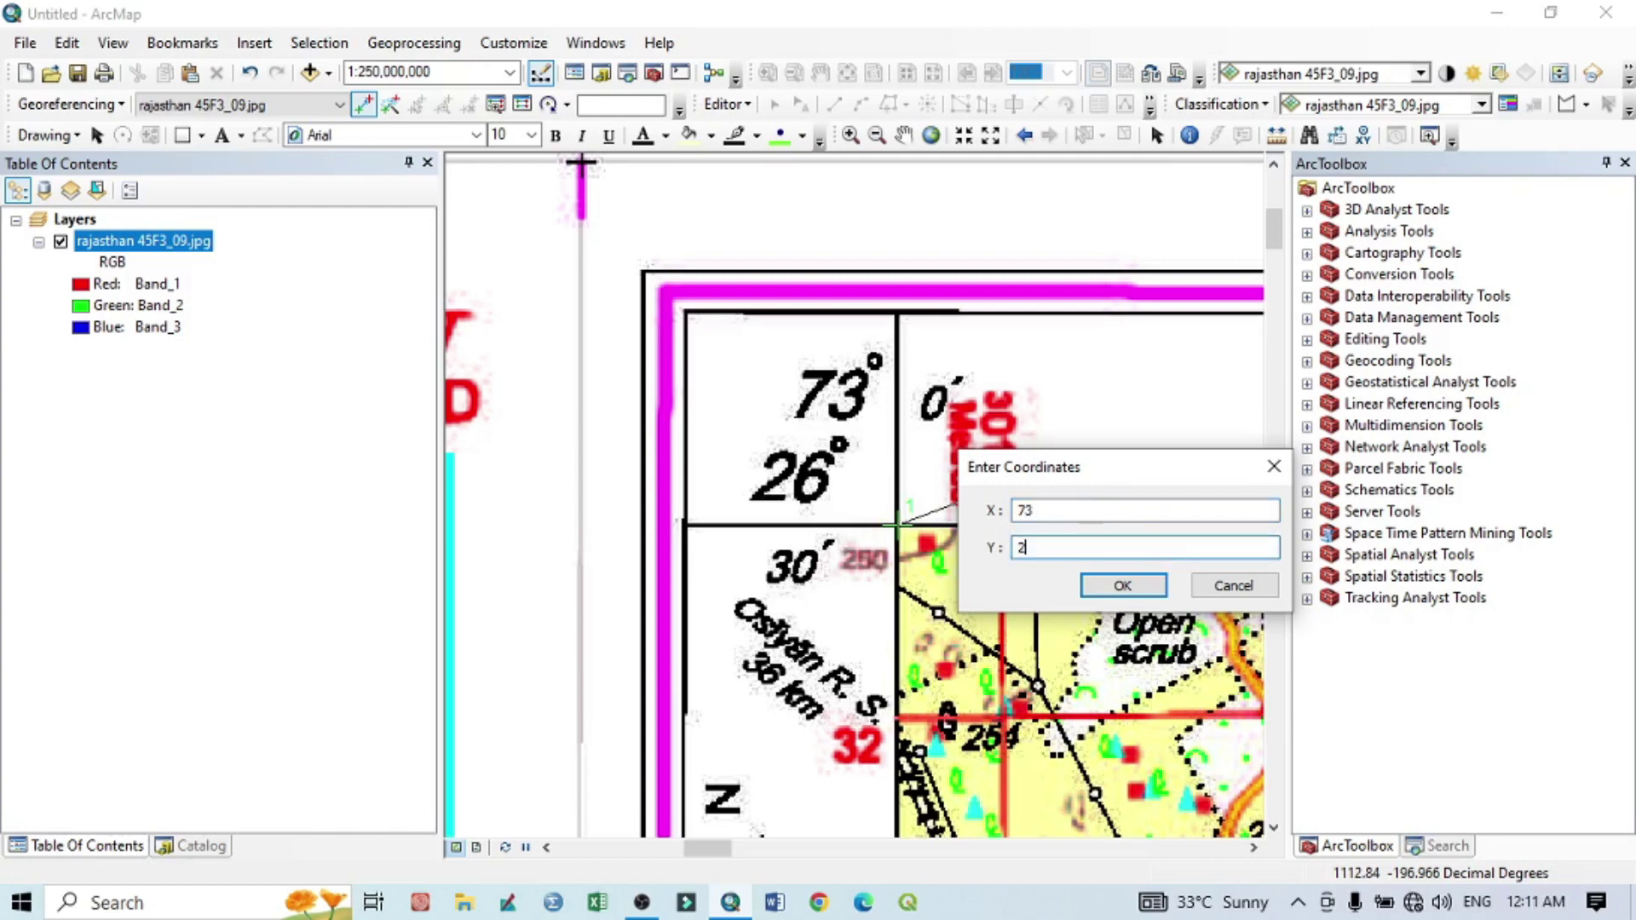
text(6 3)
key(BackSpace)
text(.50)
click(1142, 592)
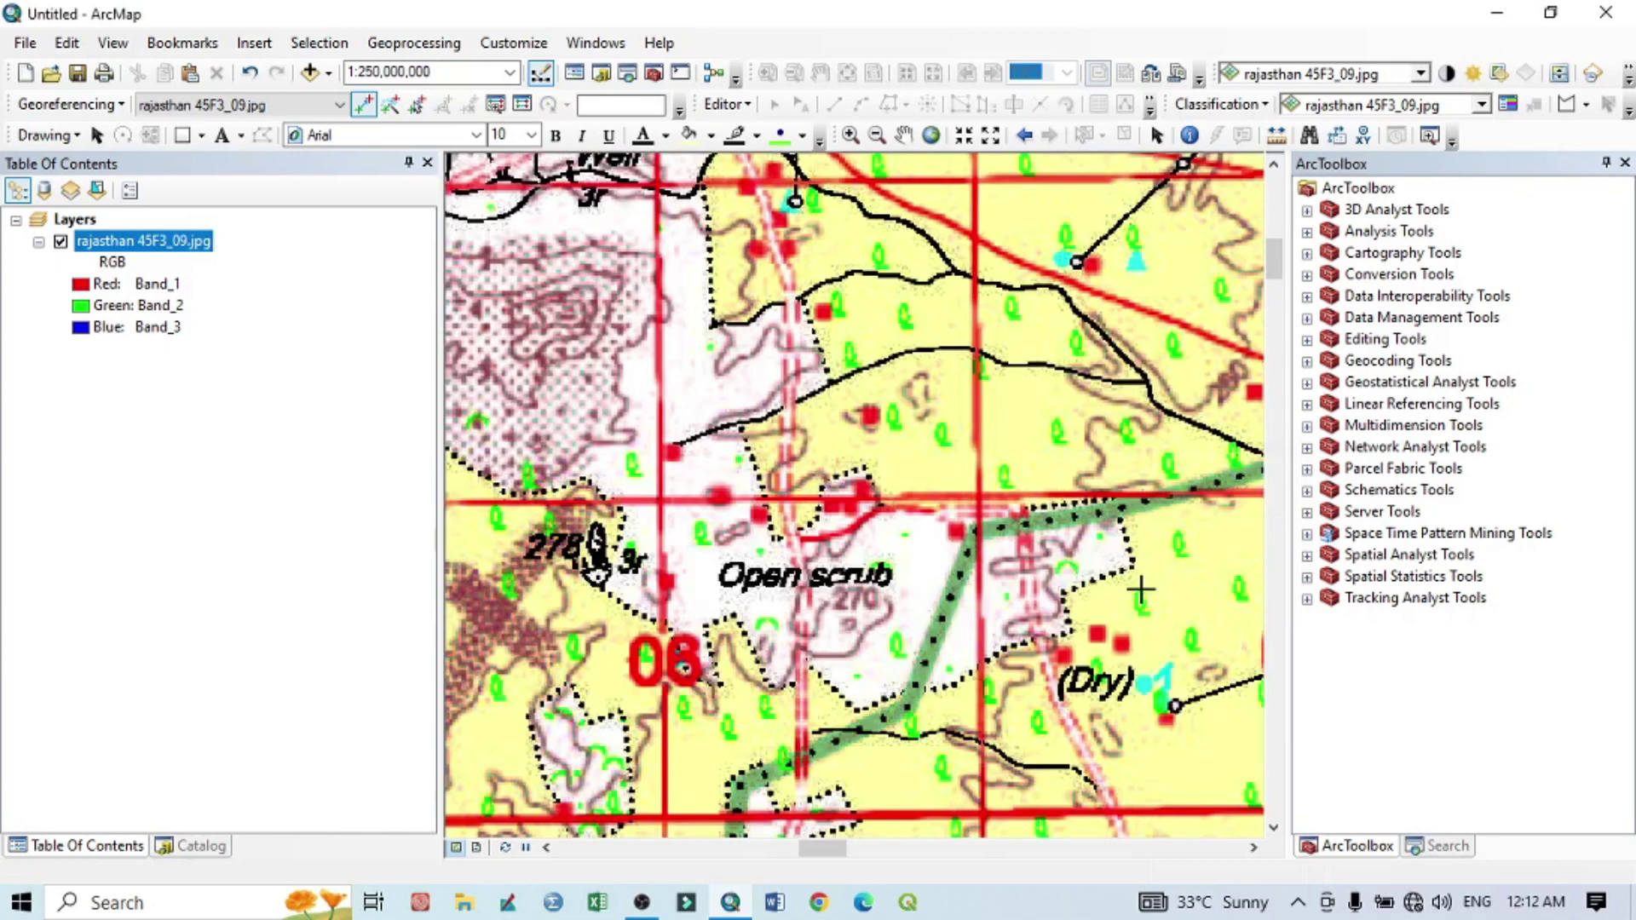
right_click(152, 242)
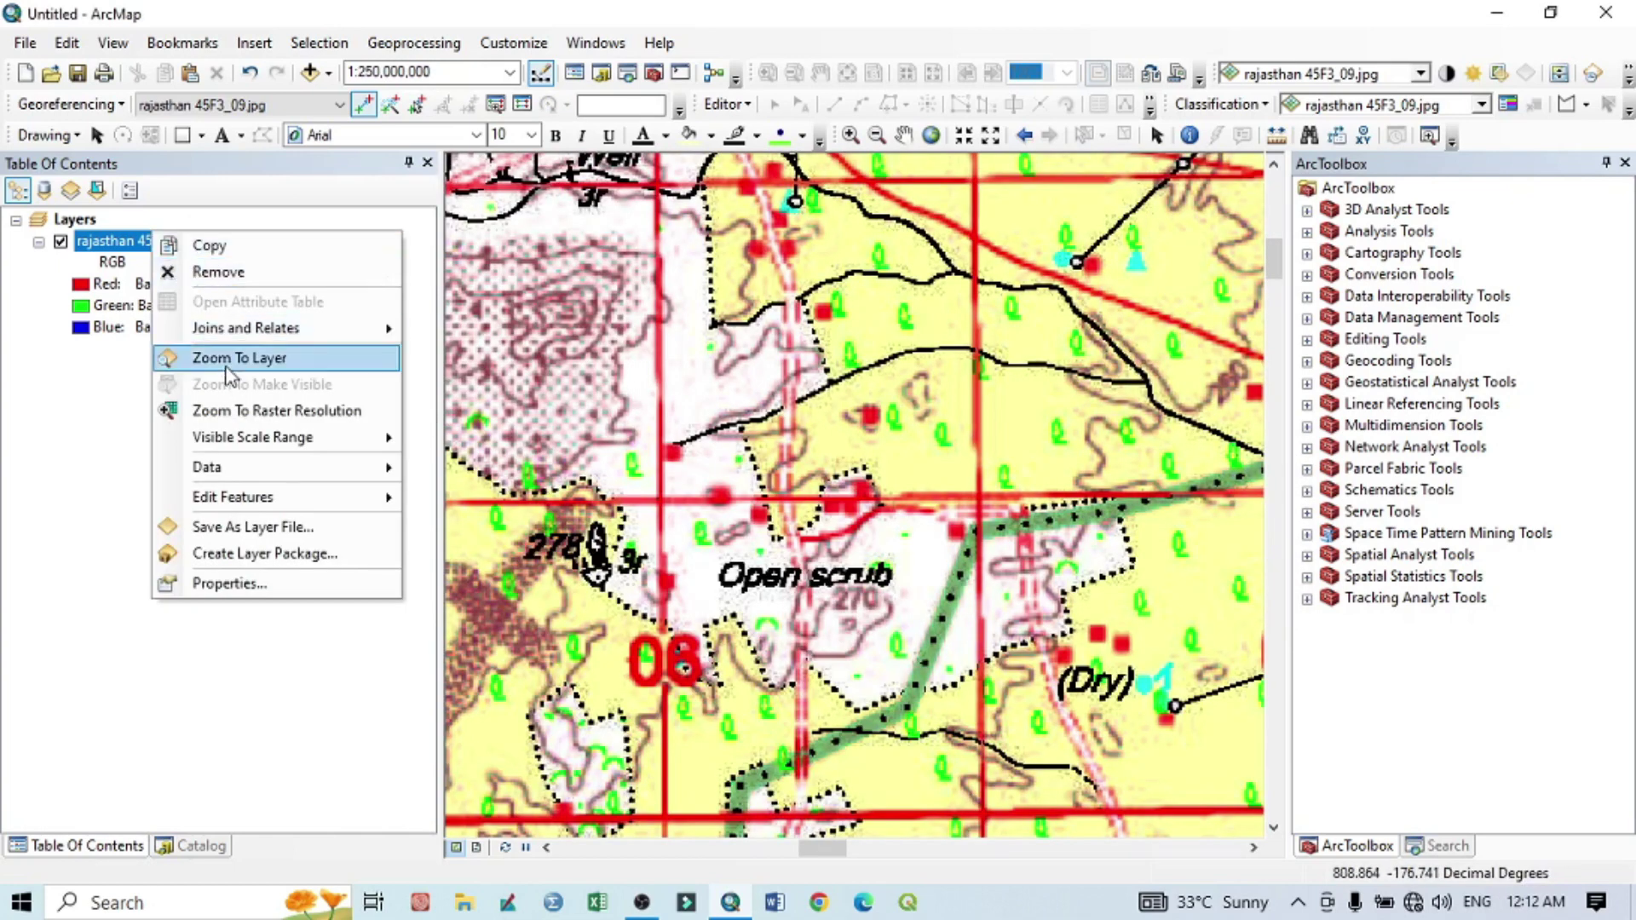
click(226, 358)
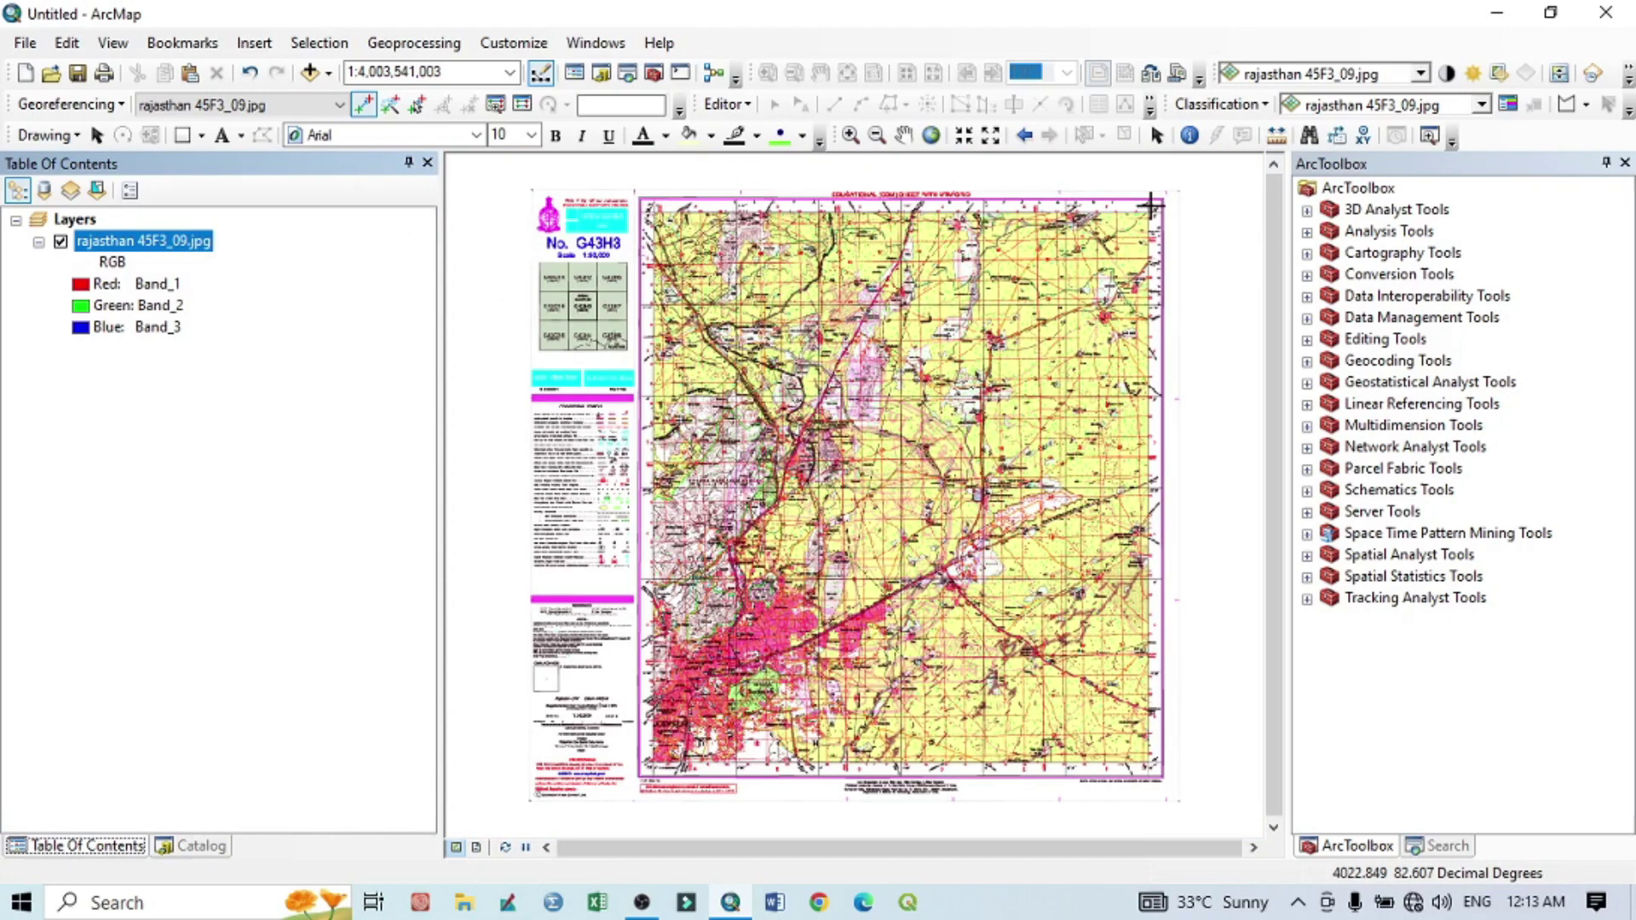
Place a second control point on the map sheet's upper-right grid intersection at 73°15′, 26°30′.
scroll(1146, 205, up, 5)
scroll(1226, 226, up, 3)
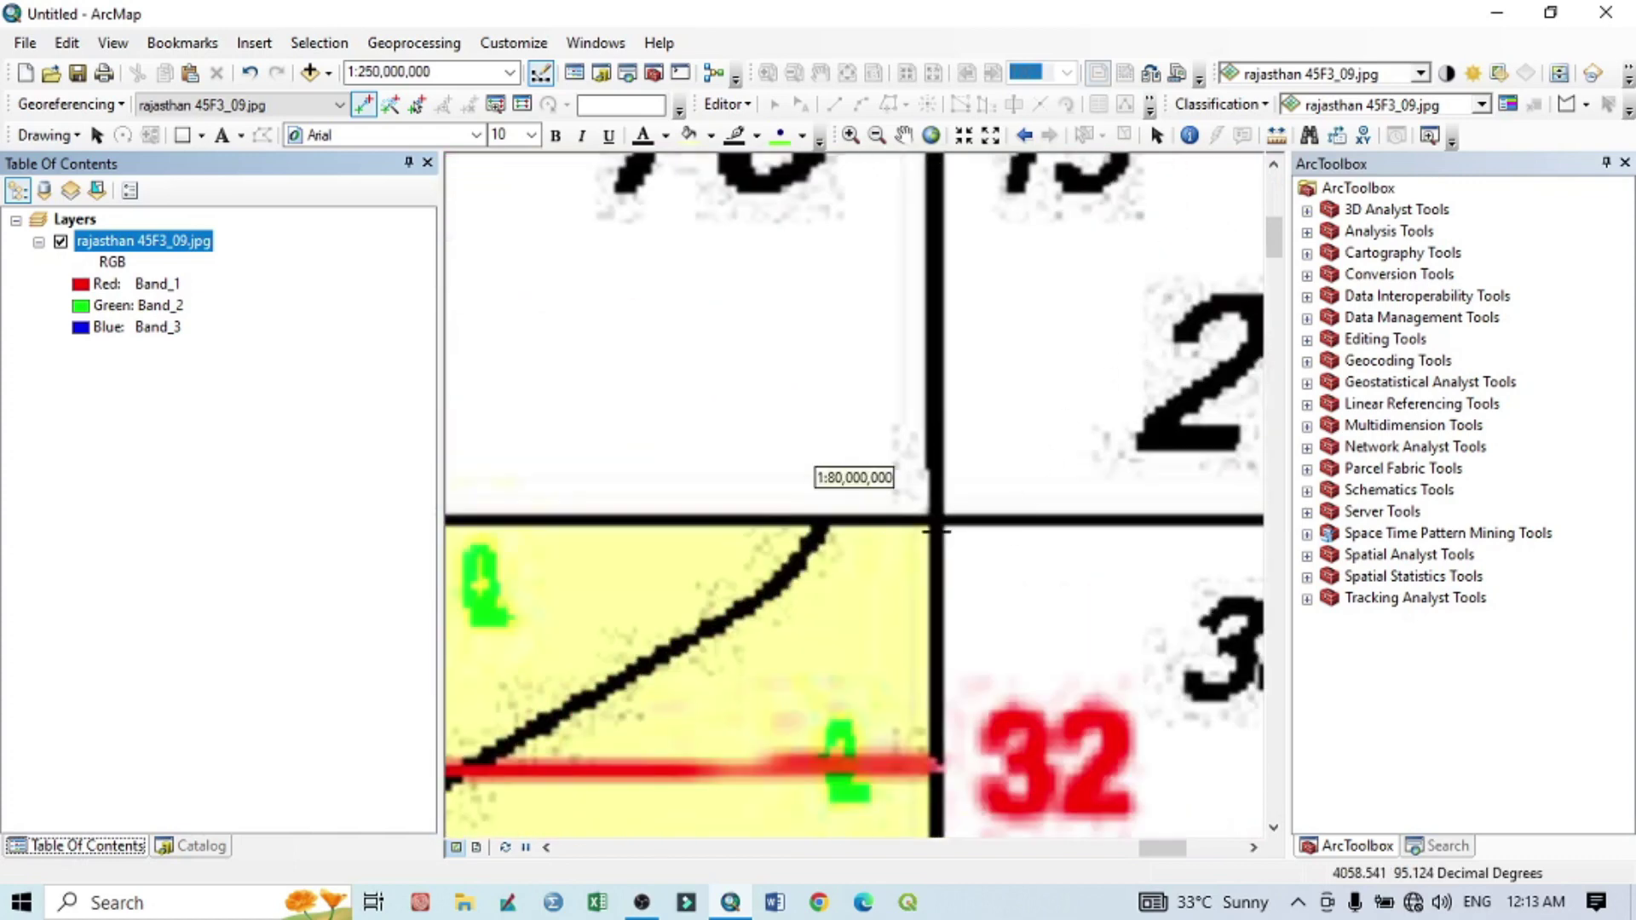
scroll(935, 511, up, 3)
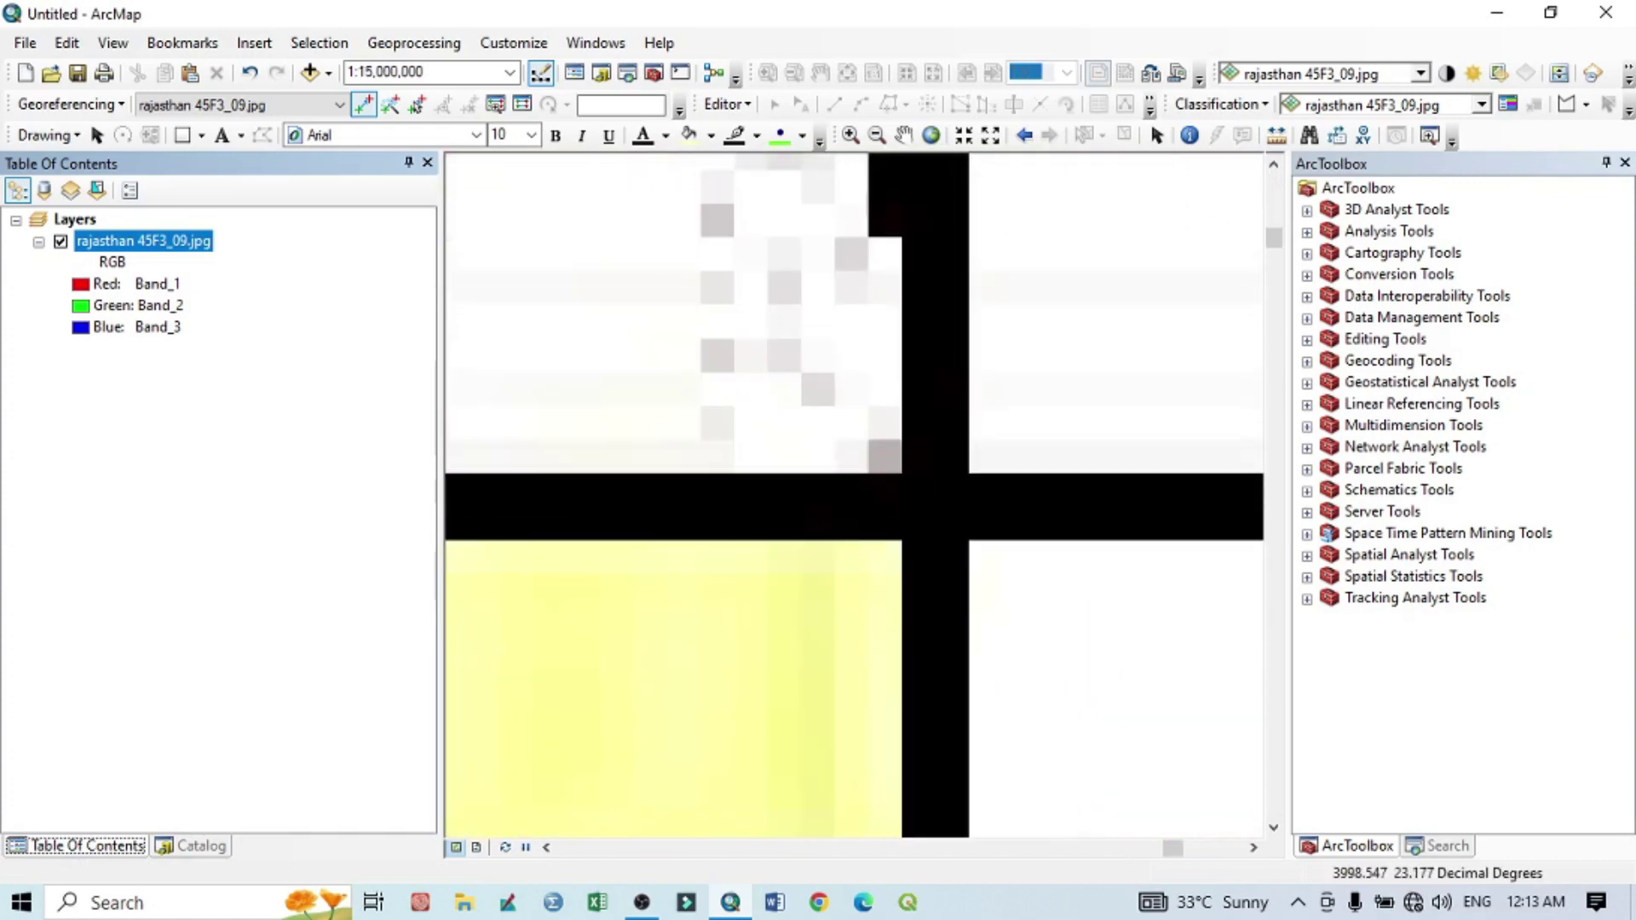
click(942, 500)
scroll(1074, 405, up, 1)
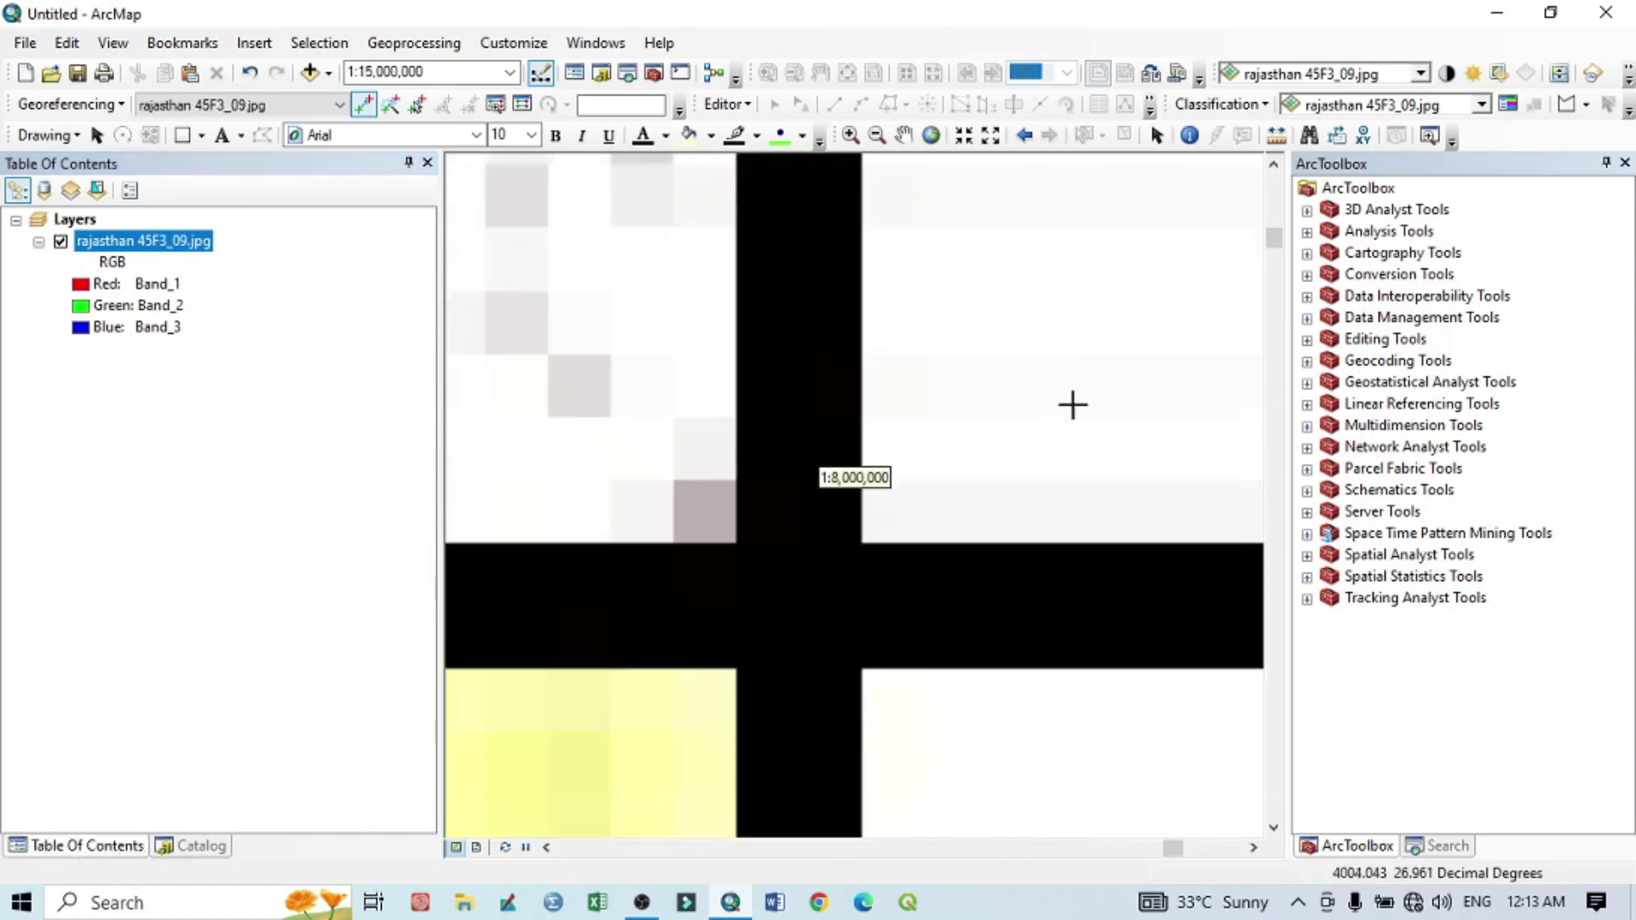
scroll(1052, 460, down, 3)
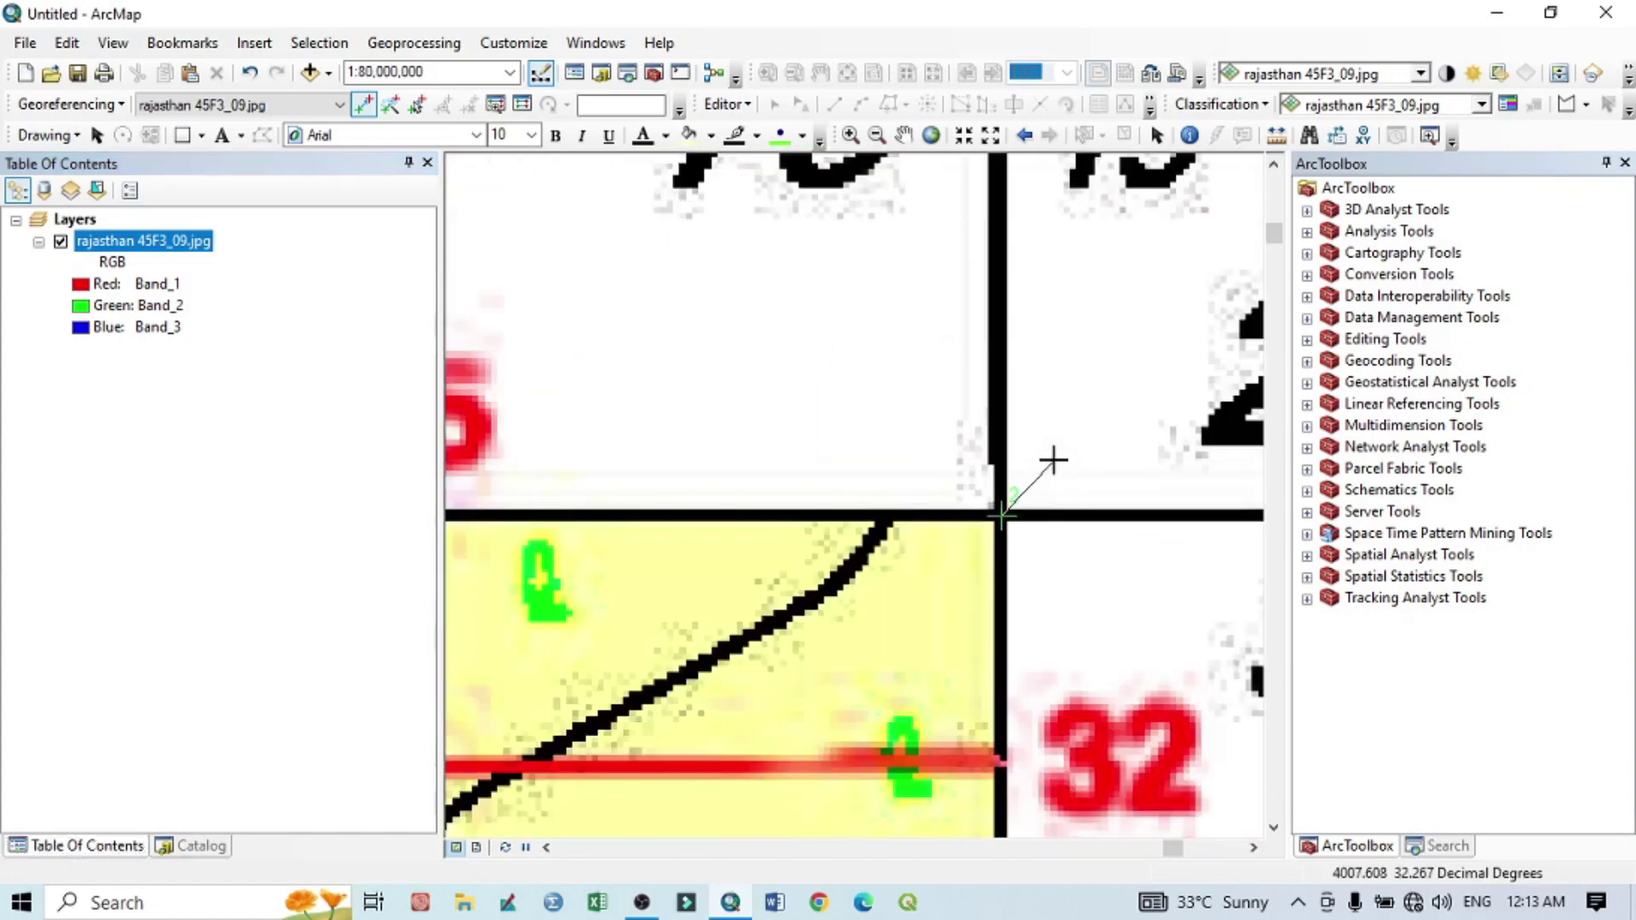
scroll(1054, 460, down, 2)
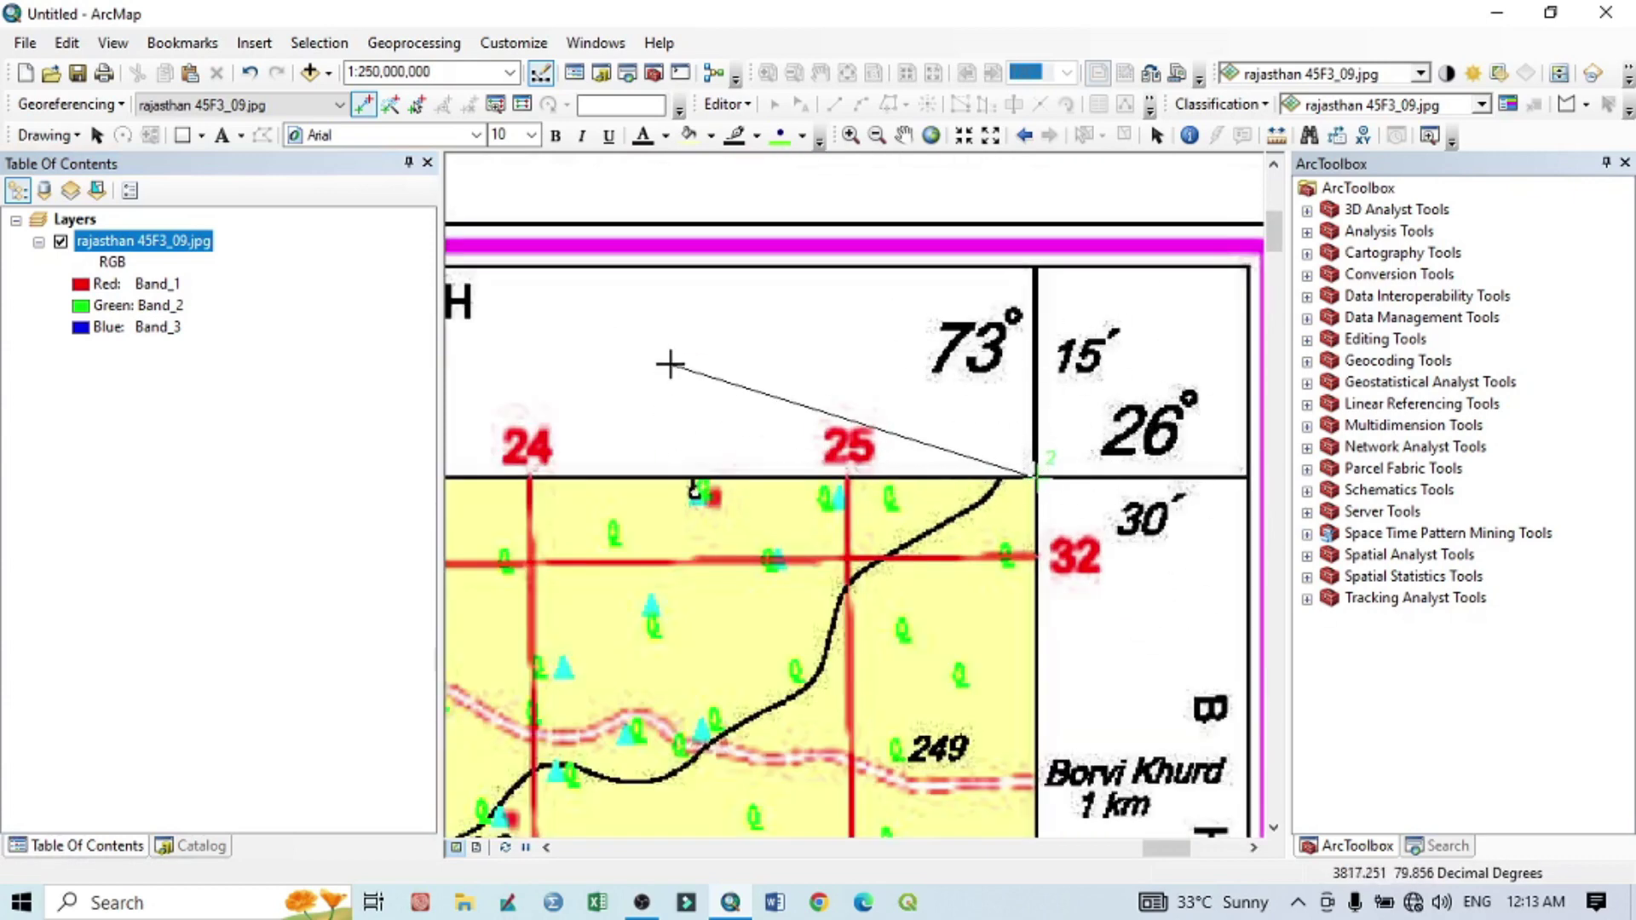
Enter 73.25 as the target X coordinate of the control point at the map sheet's upper-right corner.
right_click(641, 341)
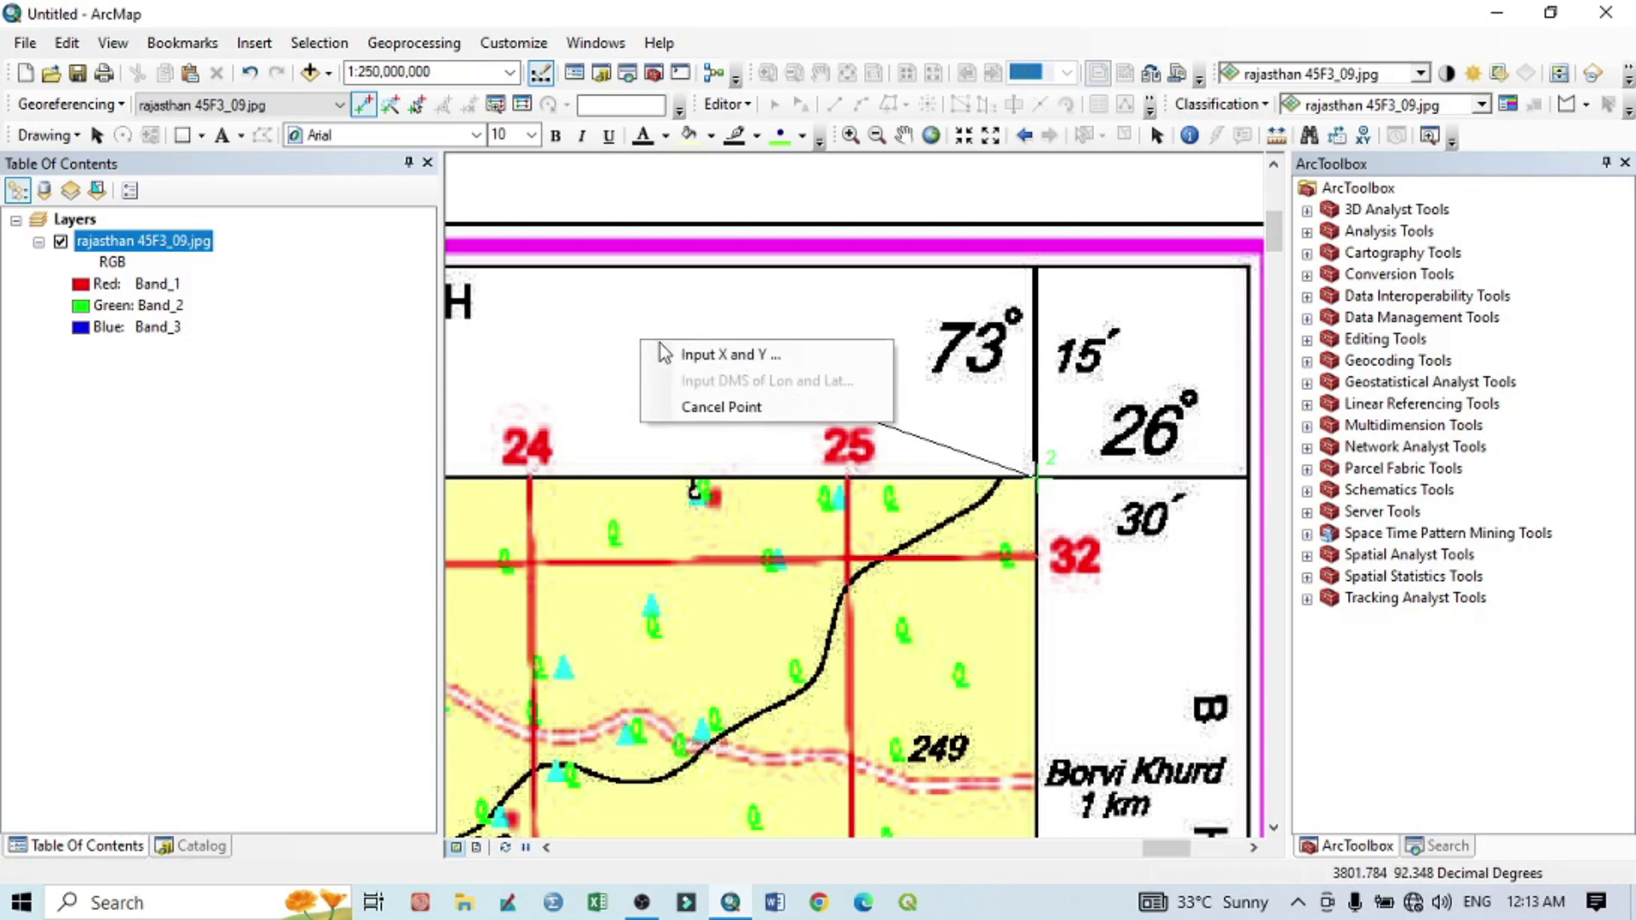
click(676, 356)
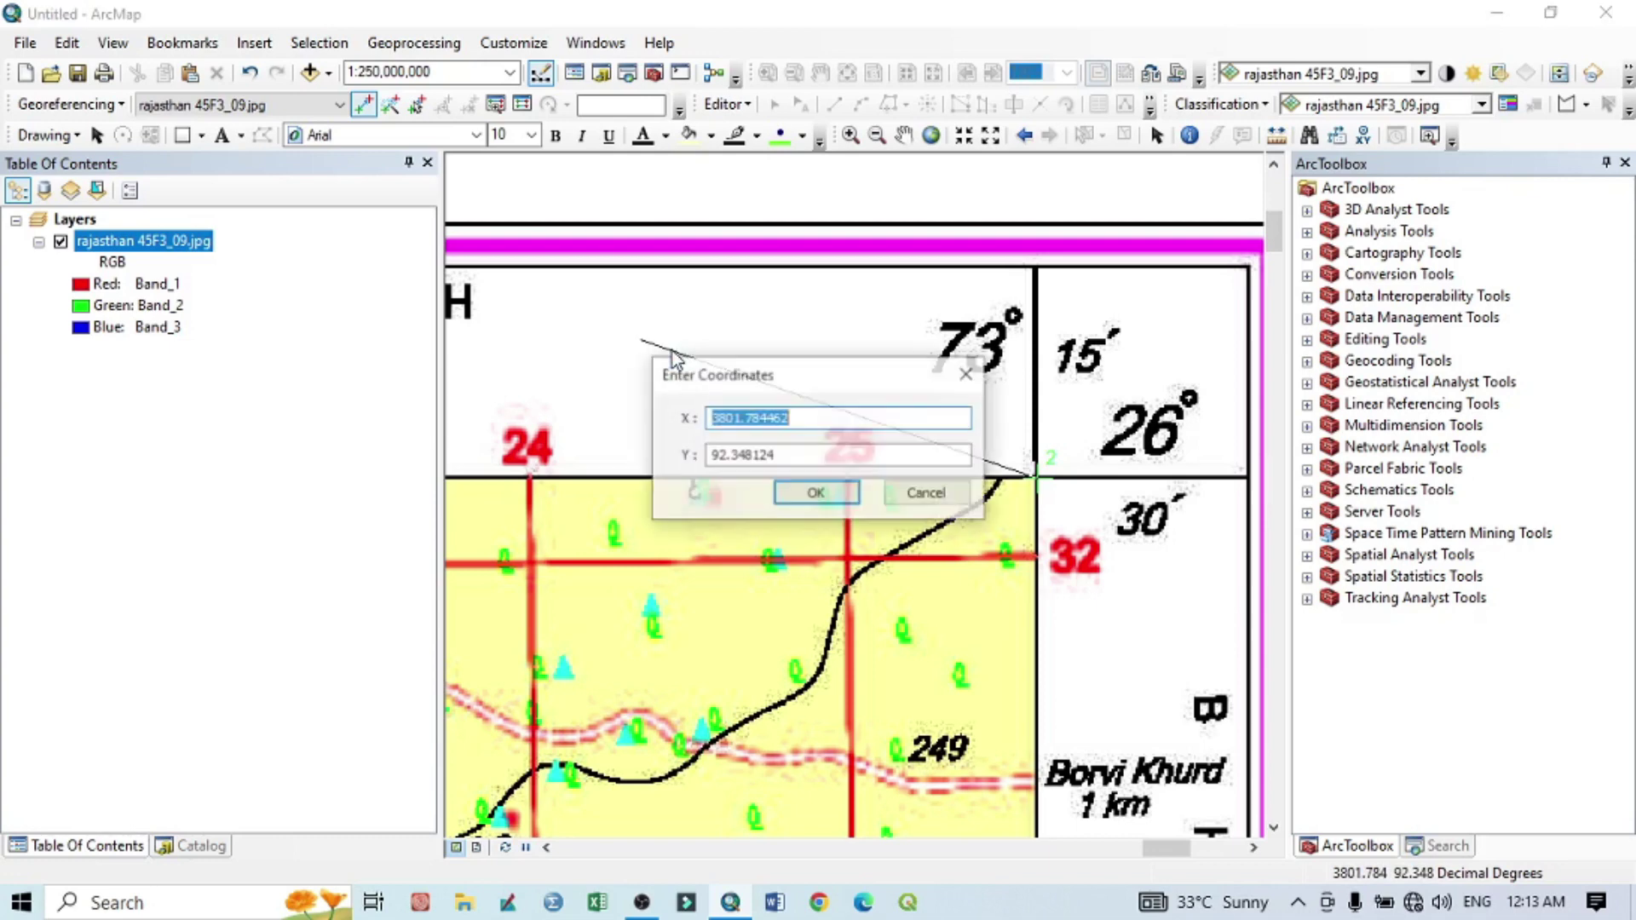
drag(733, 375, 575, 375)
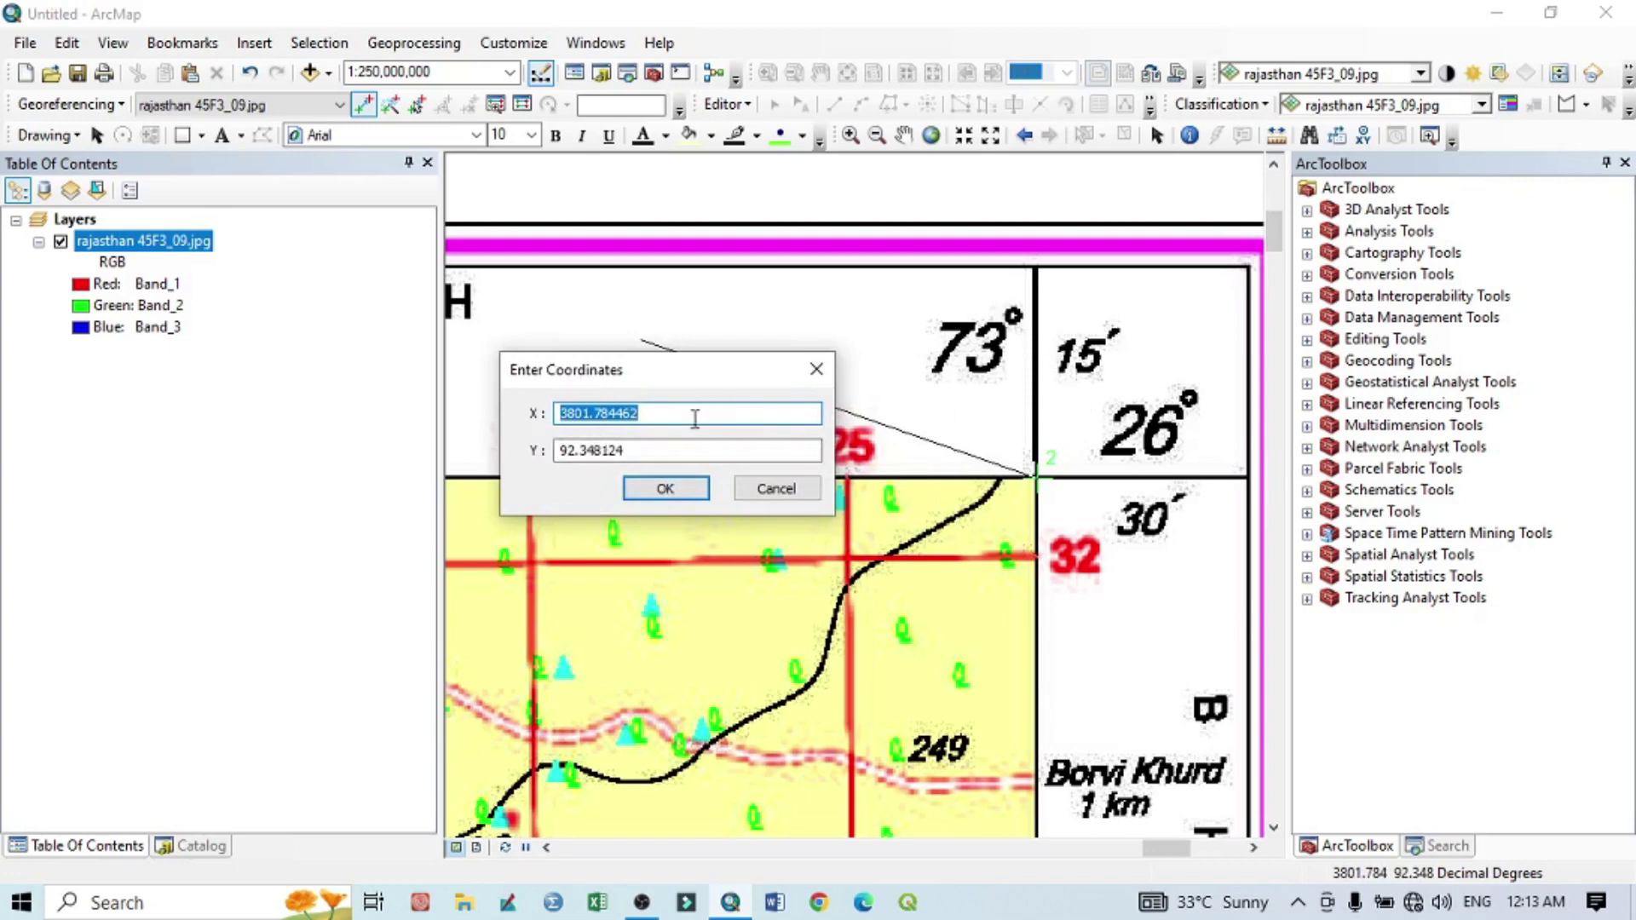
text(73.15)
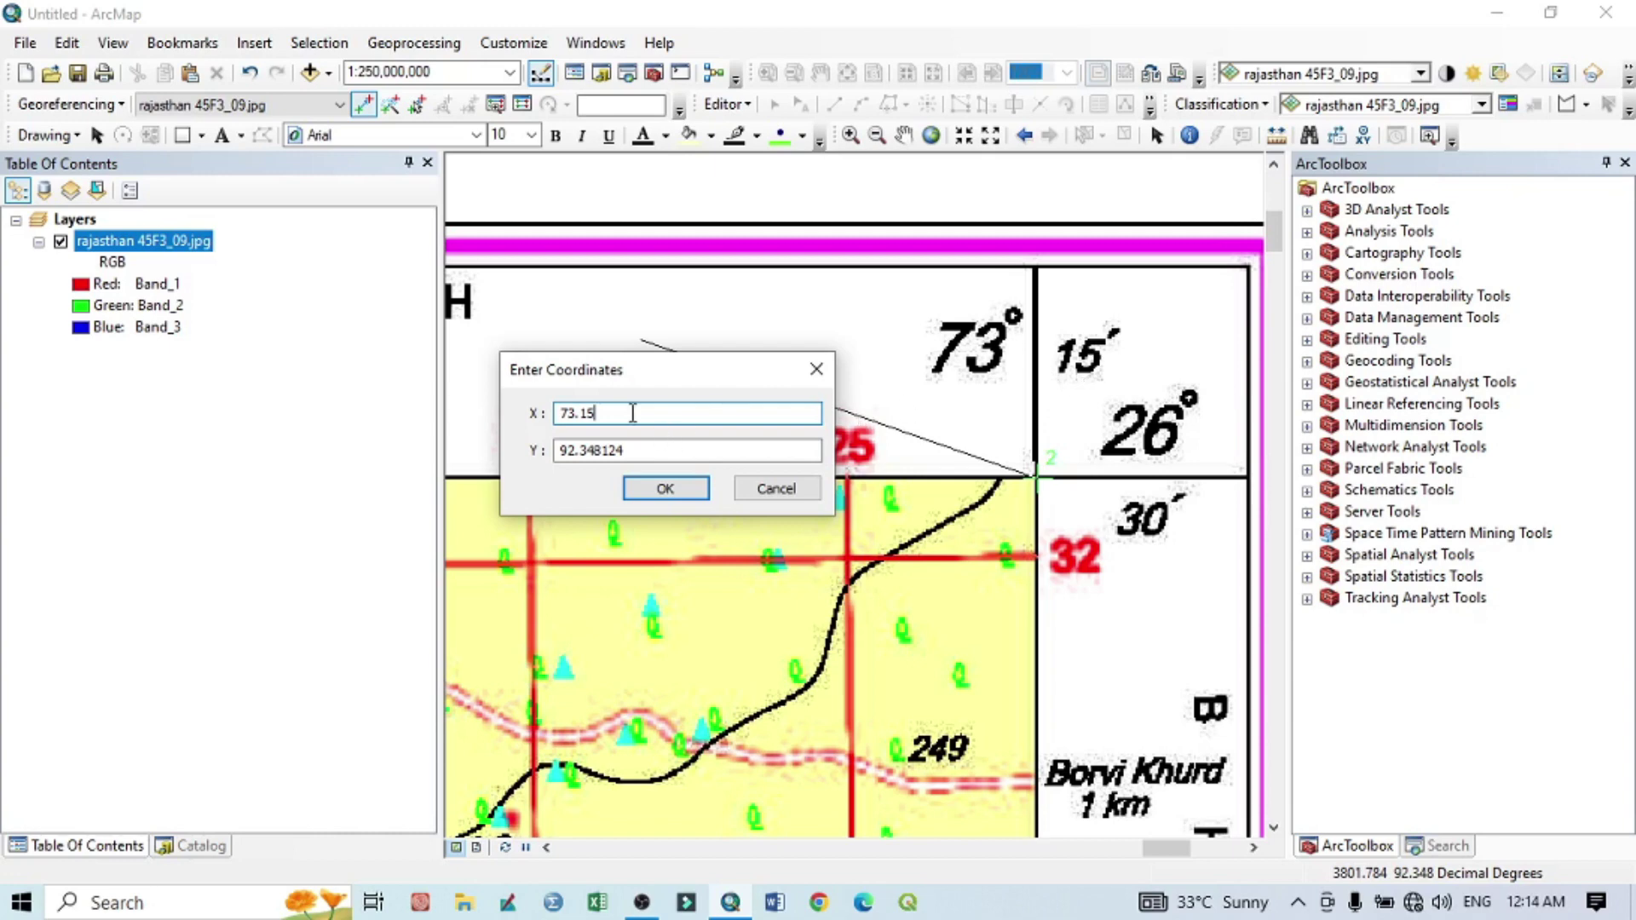
key(BackSpace)
key(BackSpace)
text(25)
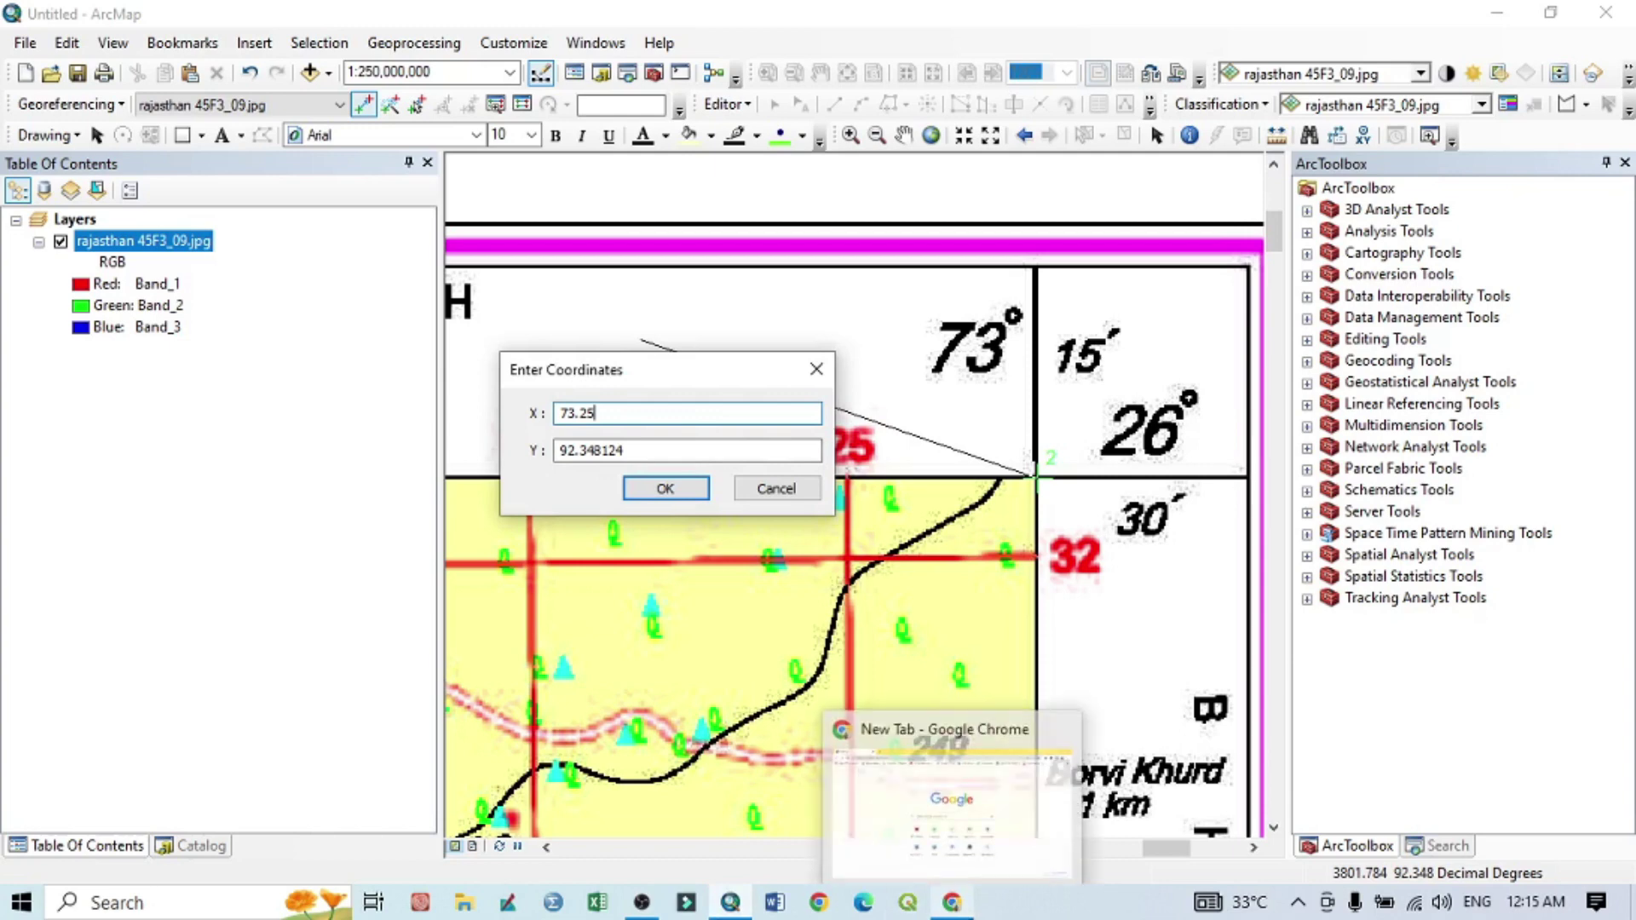
Switch to Chrome, search for "Degrees Minutes Seconds to Decimal Degree" and open the RapidTables degrees, minutes, seconds converter.
click(952, 902)
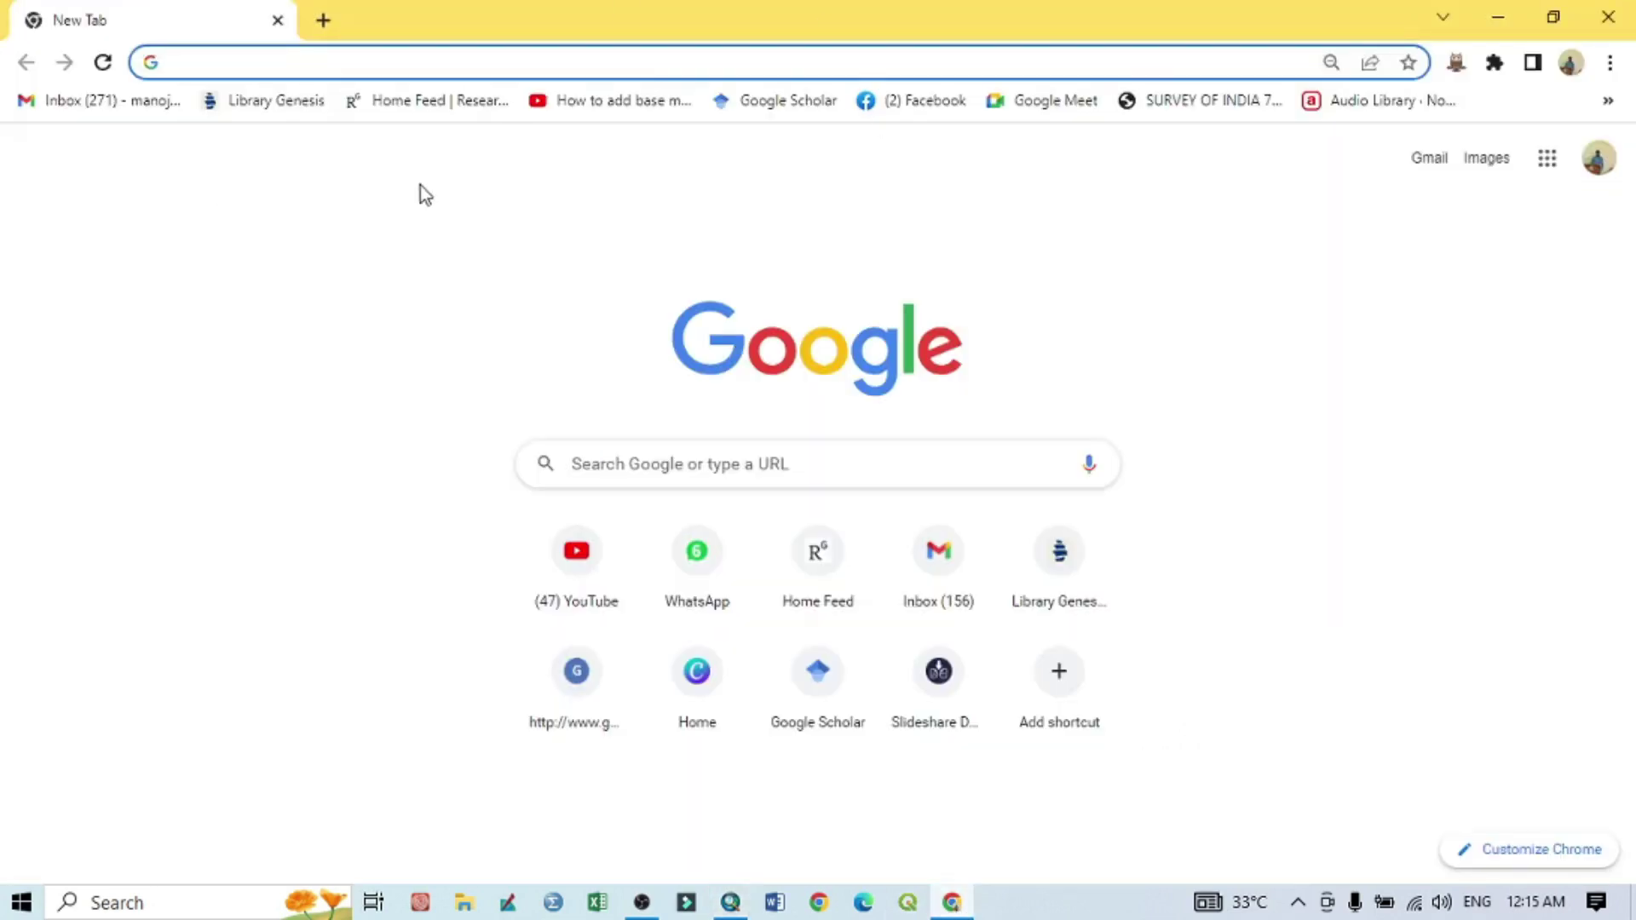
right_click(199, 60)
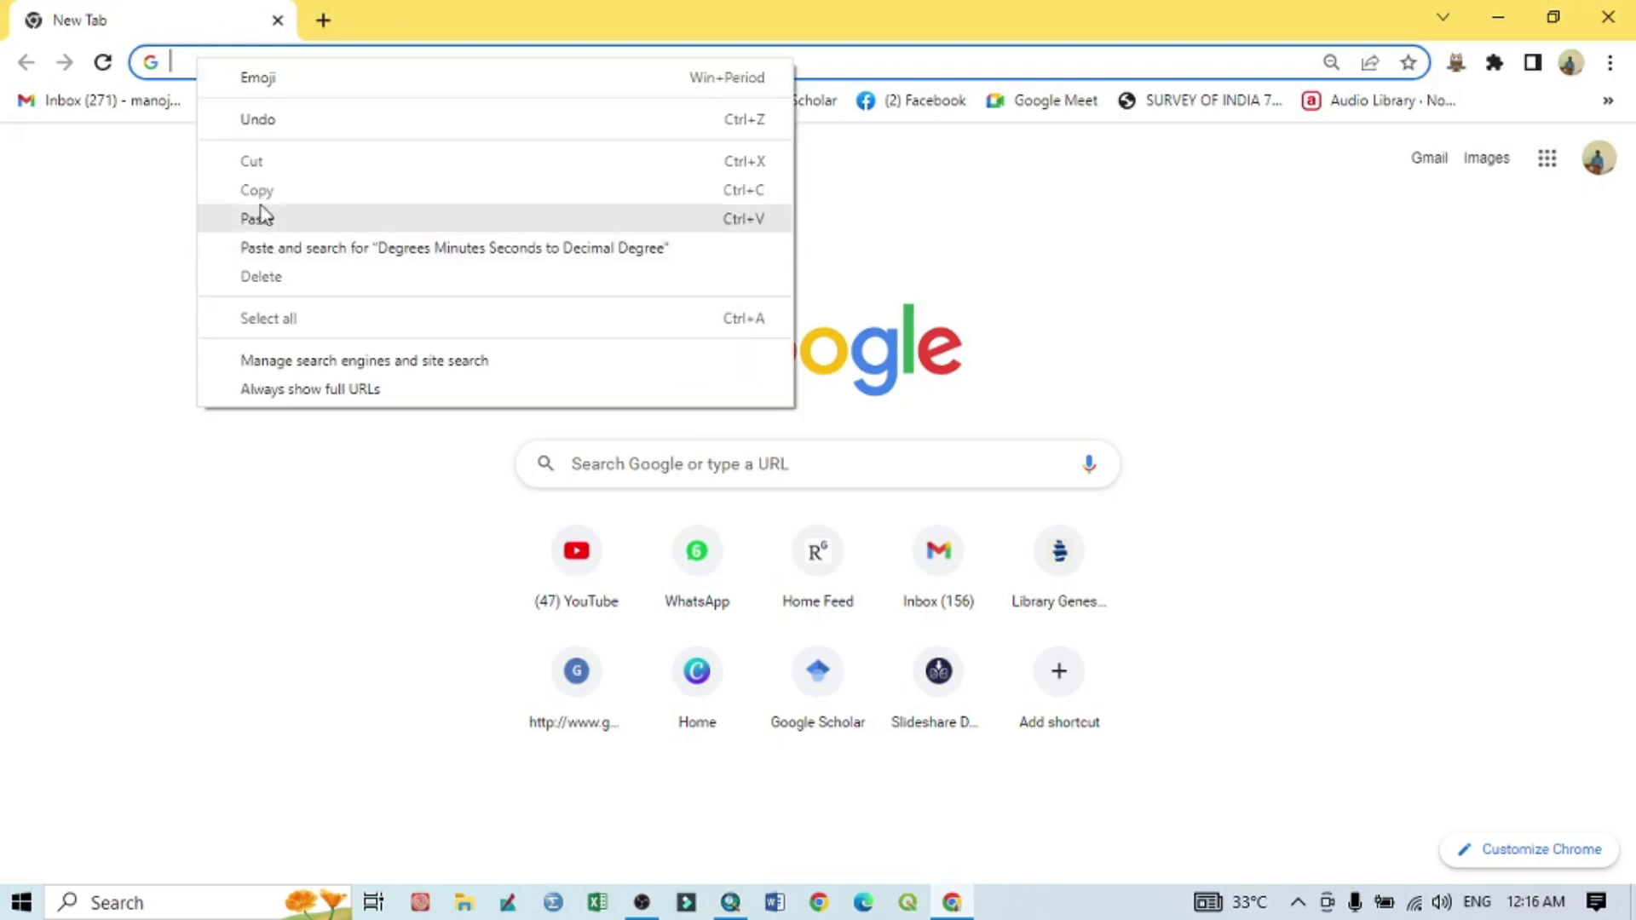
click(196, 55)
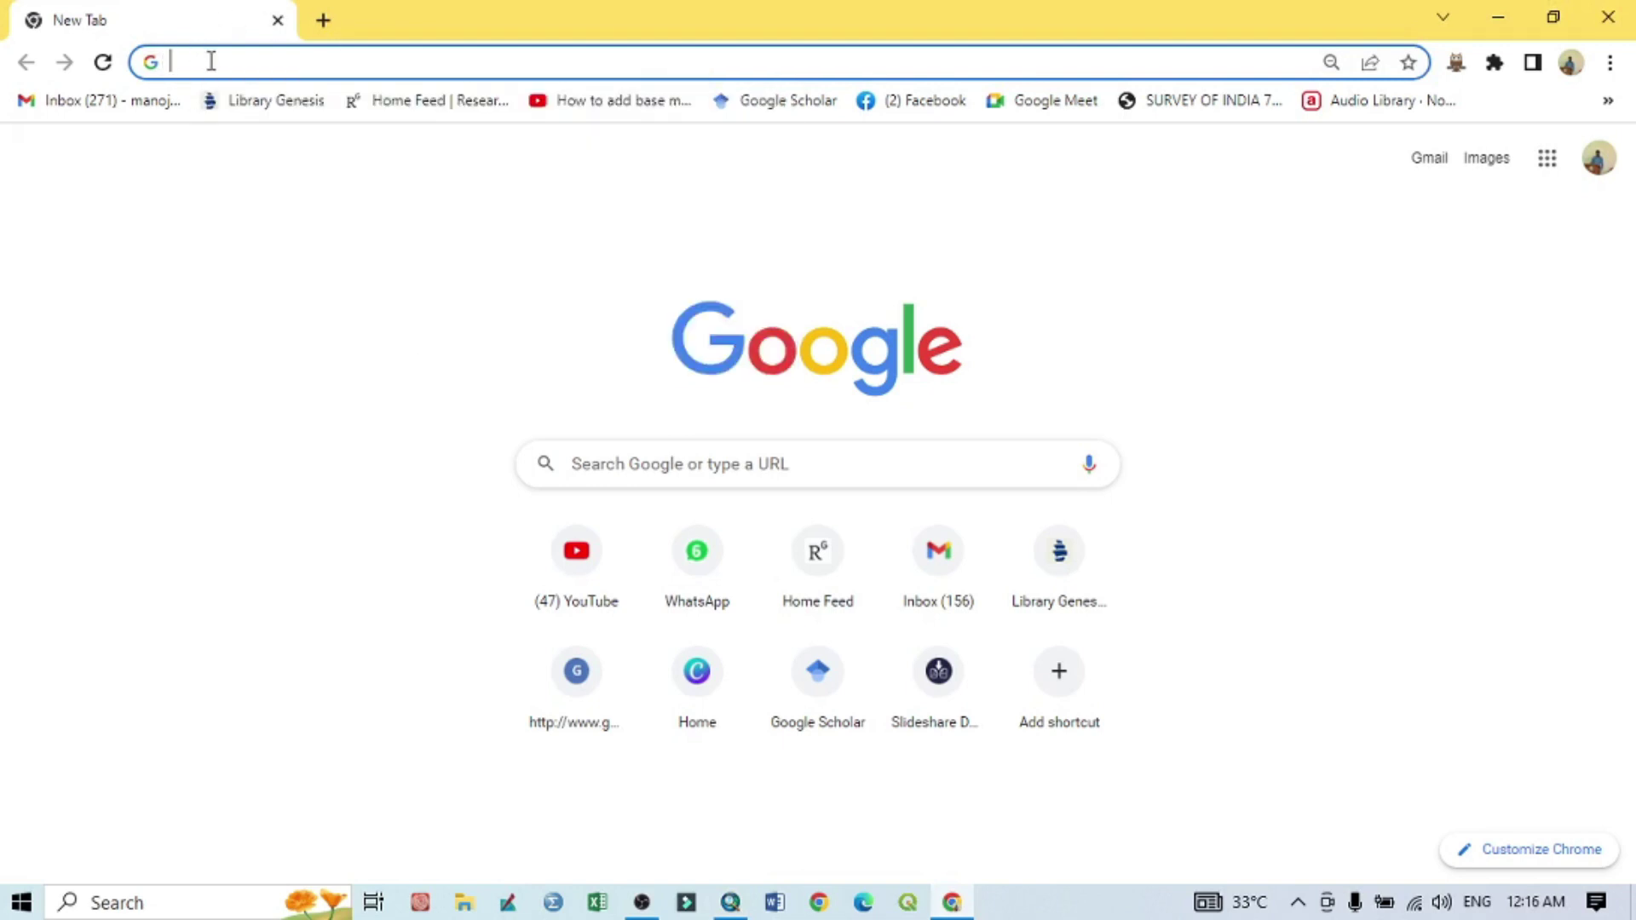
text(Degrees Minutes Seconds to Decimal Degree)
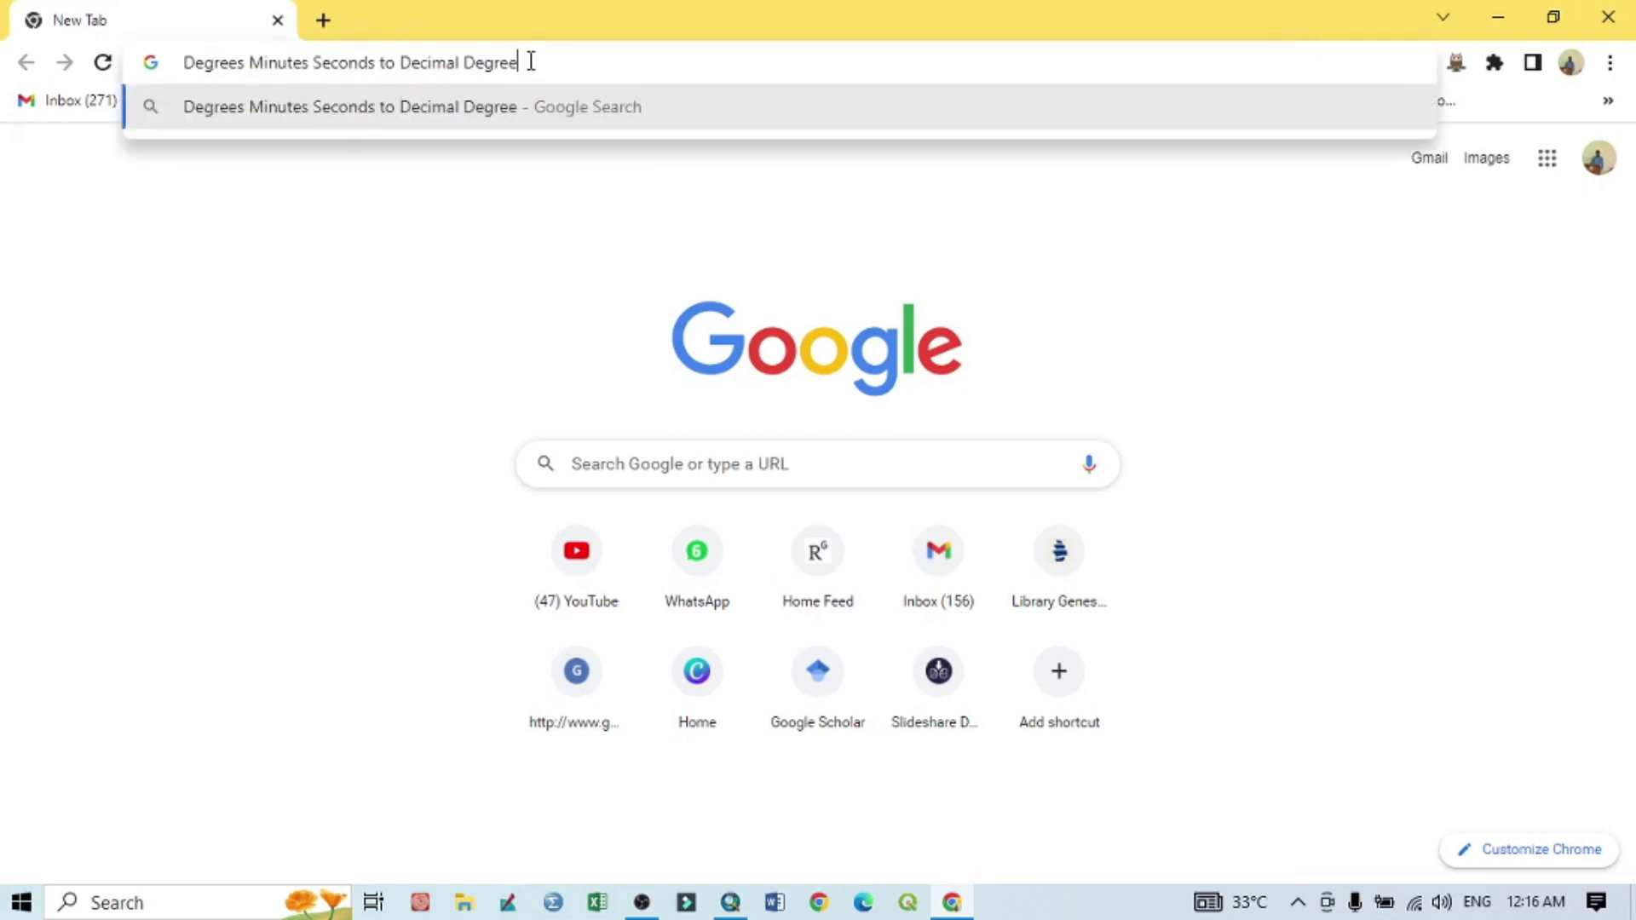
key(Return)
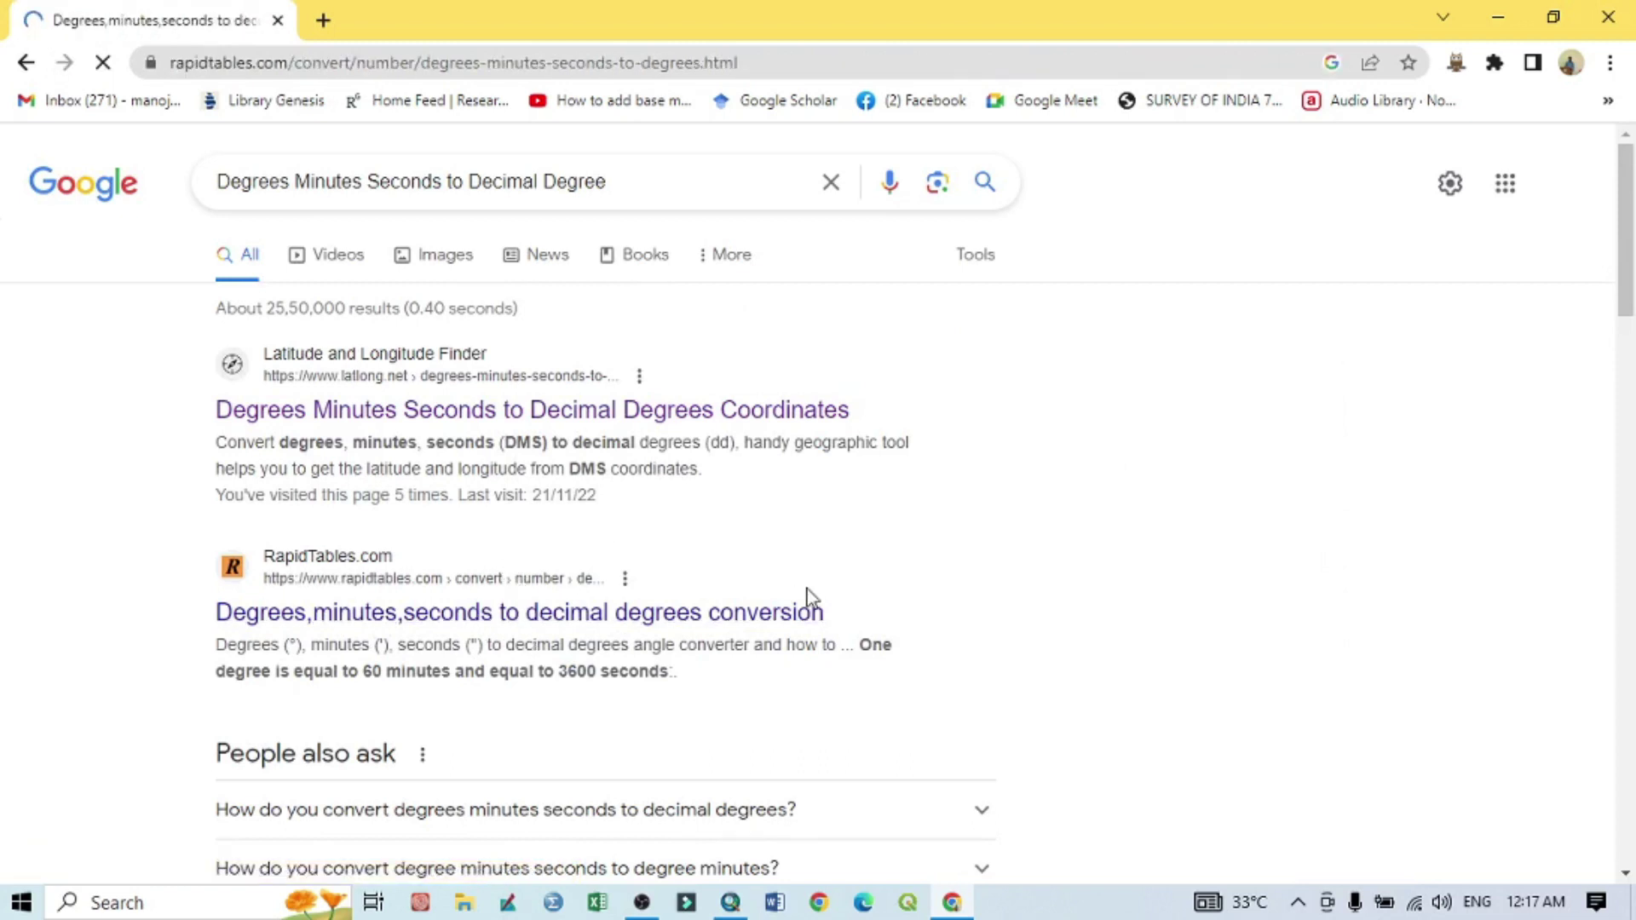
scroll(870, 569, down, 3)
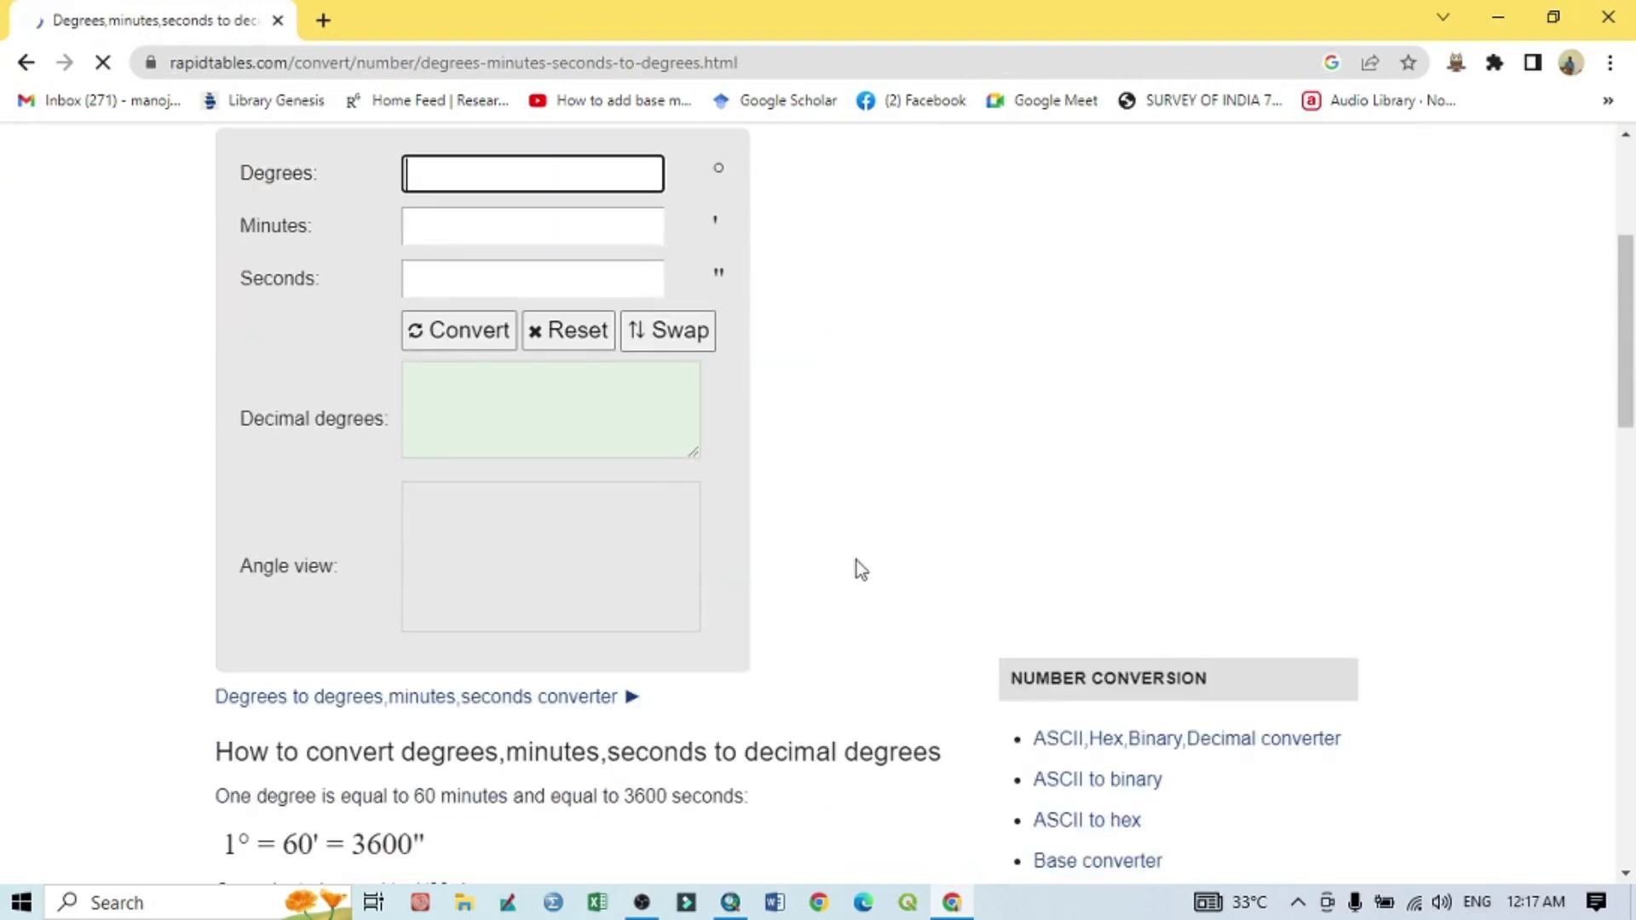
scroll(702, 484, up, 1)
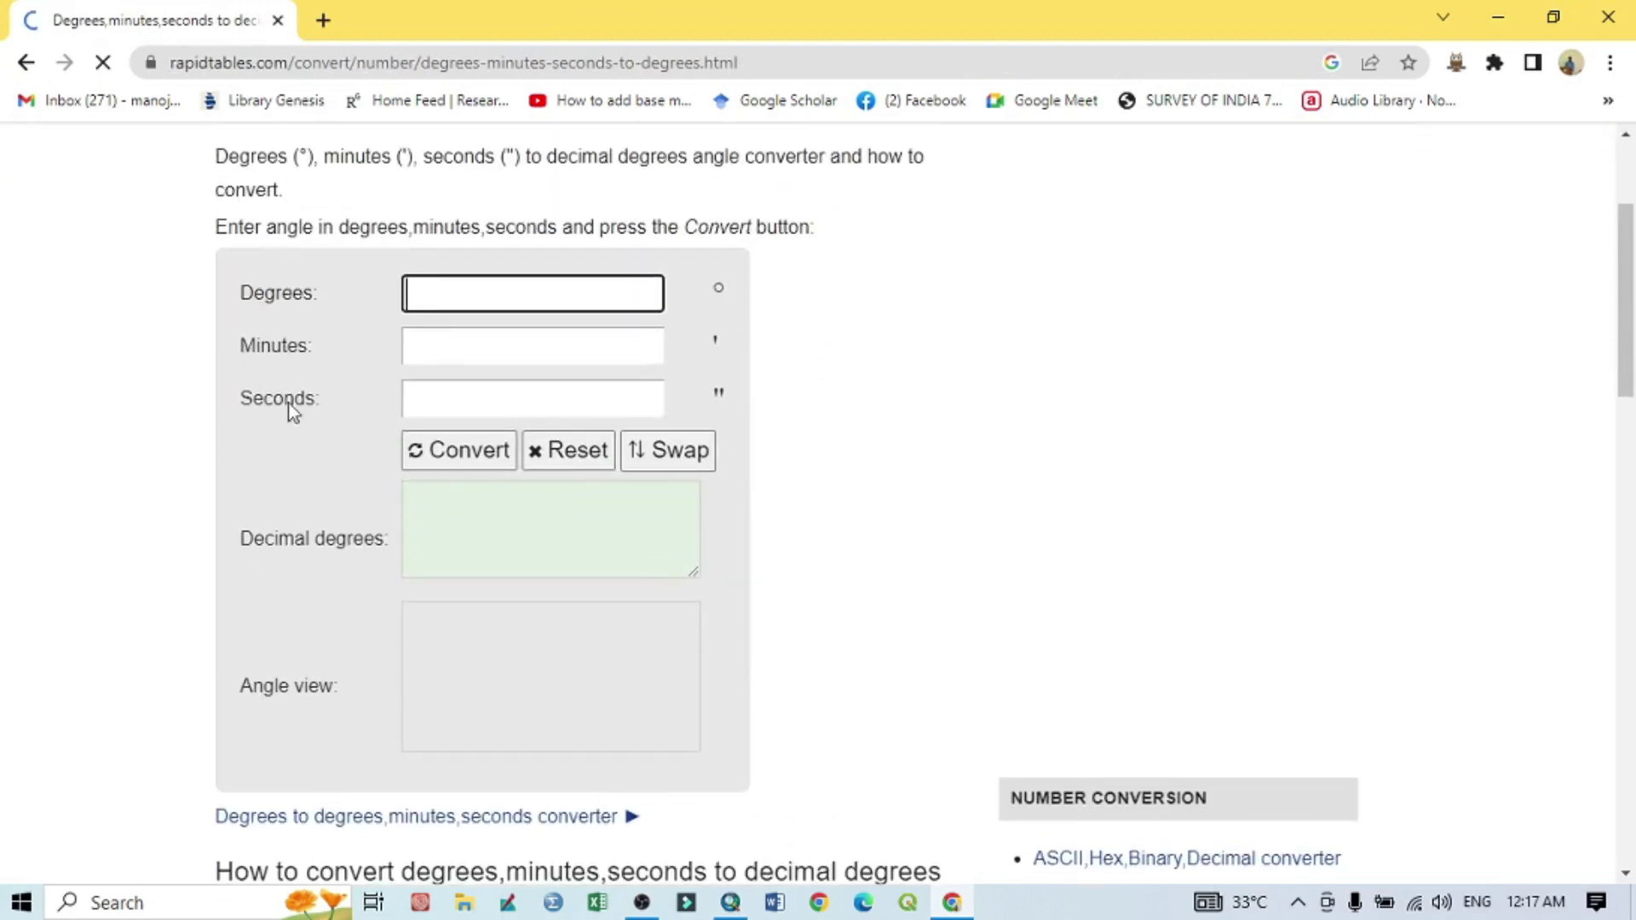
Convert the corner's longitude of 73 degrees, 15 minutes, 0 seconds to decimal degrees and highlight the result.
mouse_move(736, 911)
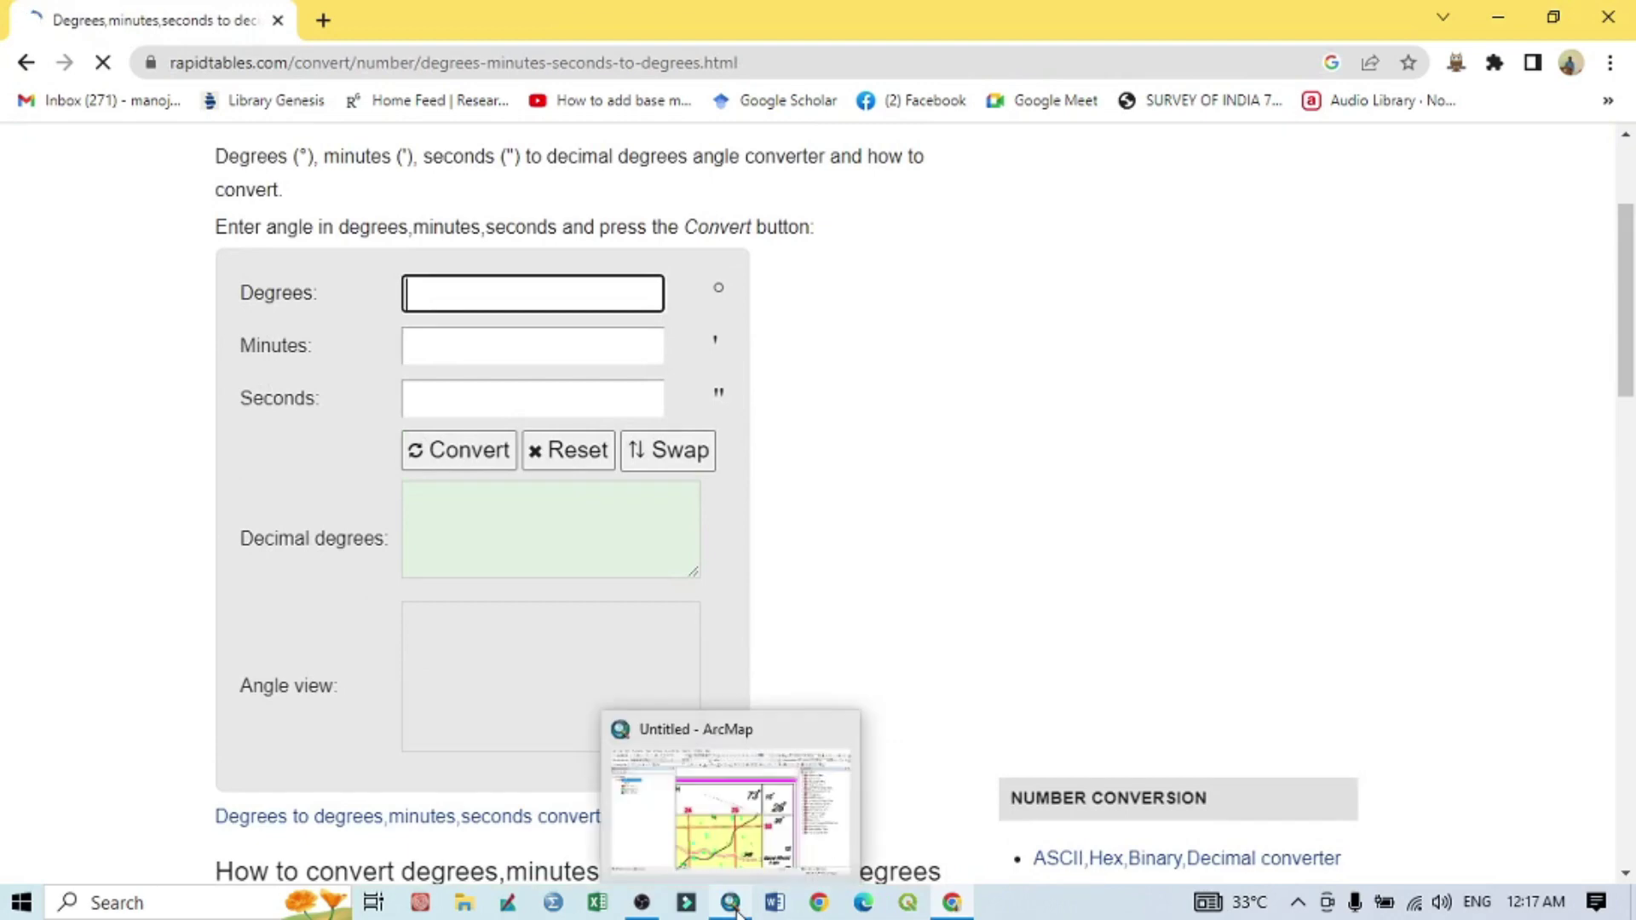
mouse_move(722, 822)
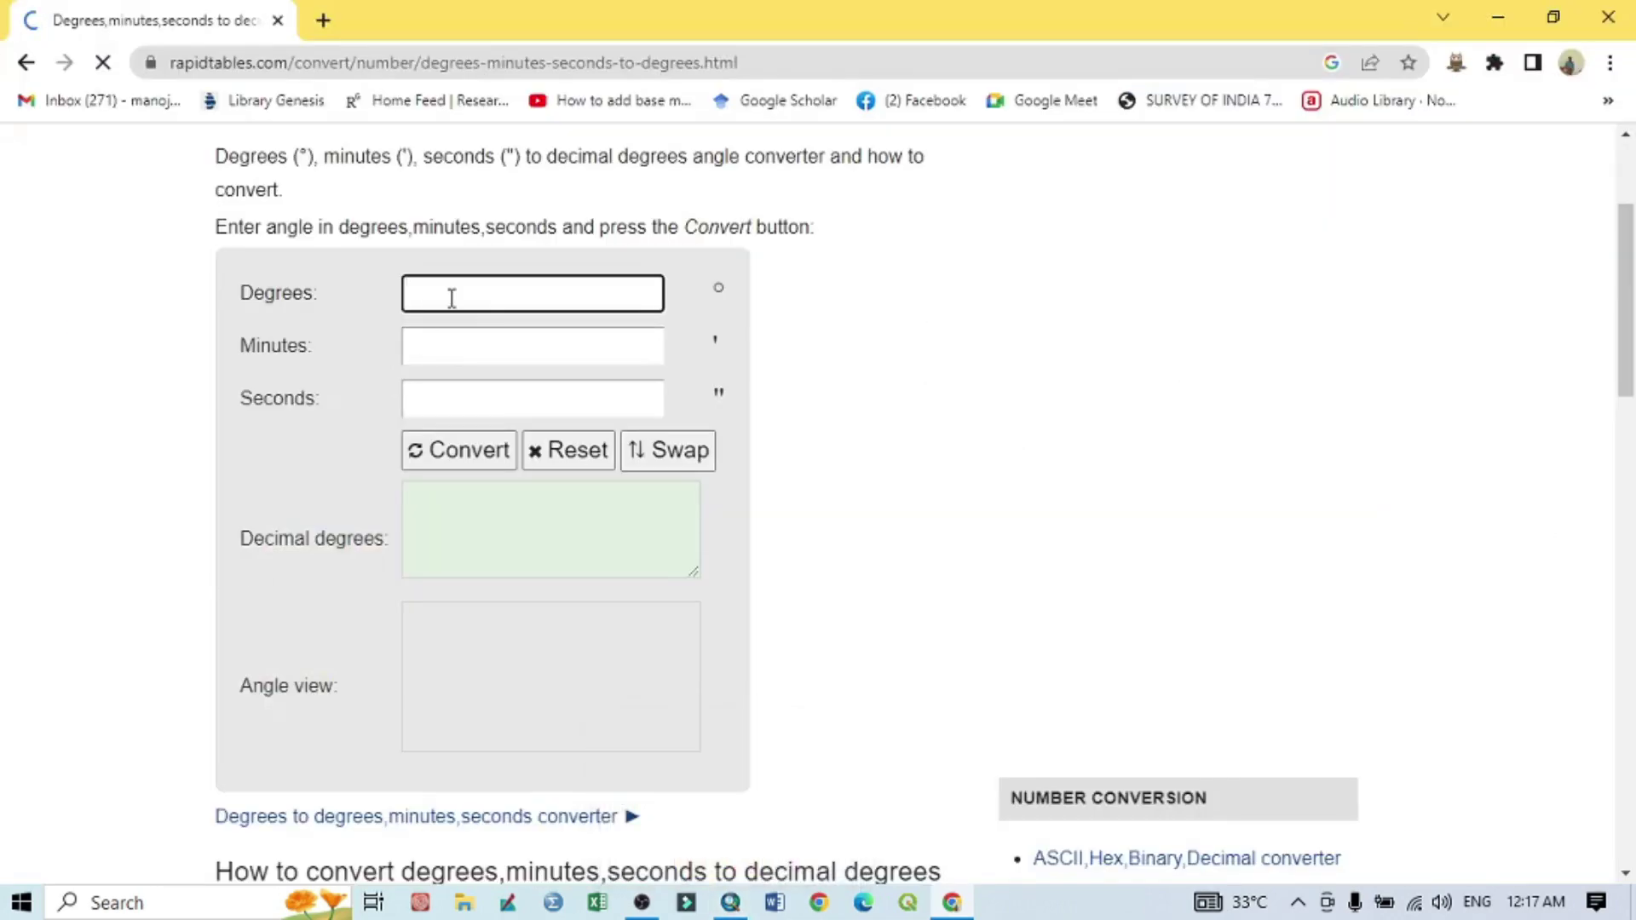
text(73)
click(445, 352)
text(1)
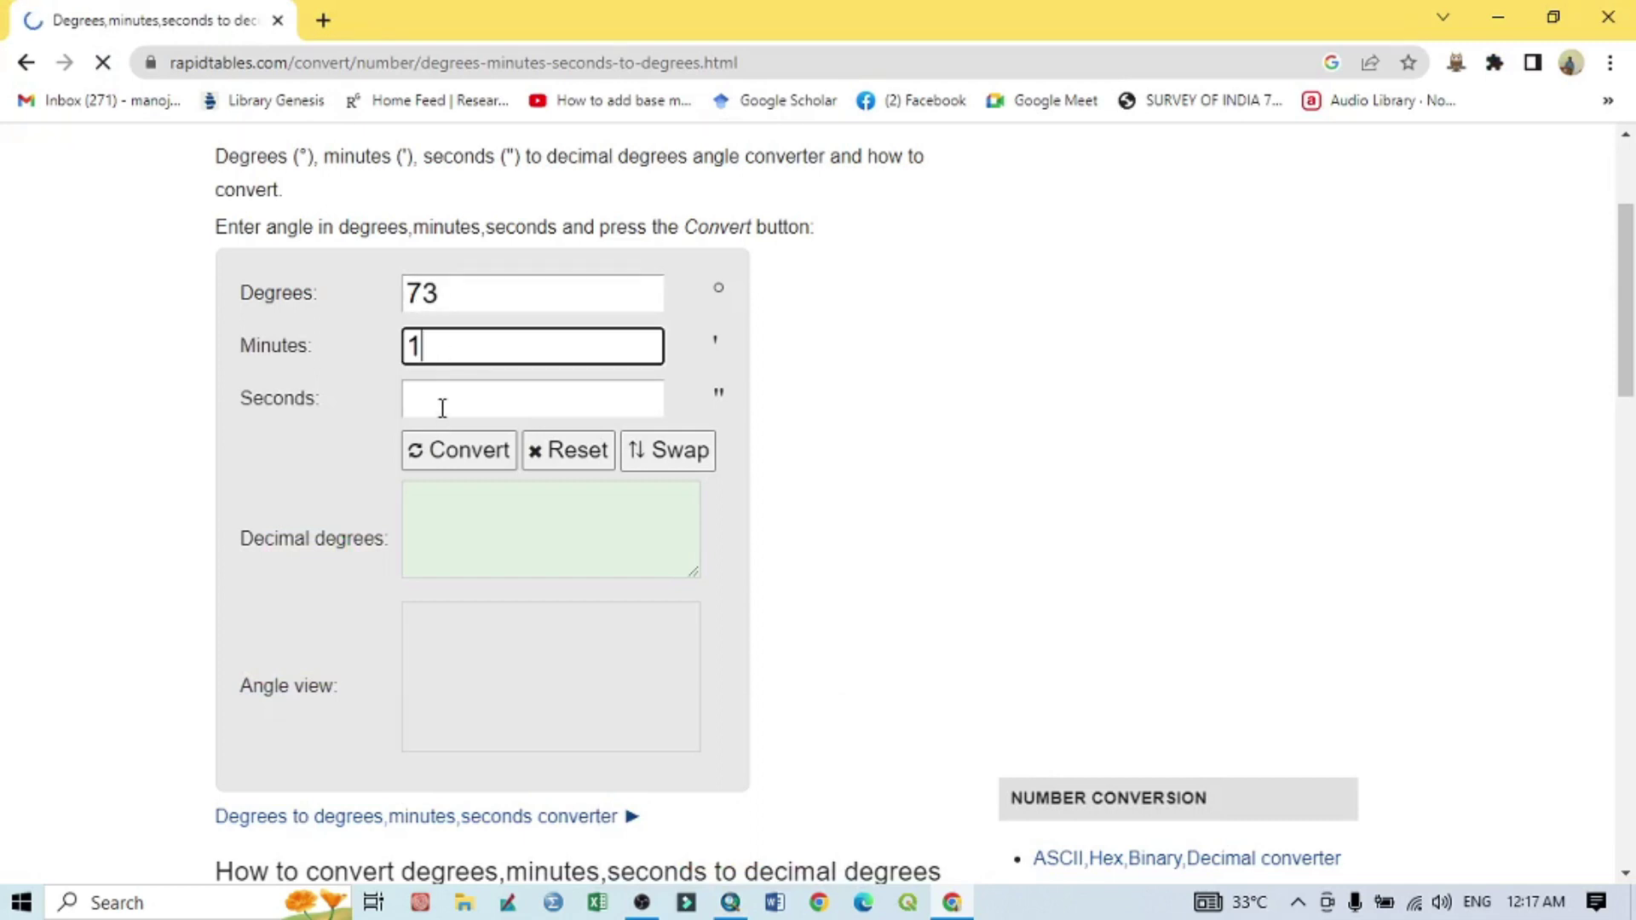
text(5)
click(455, 406)
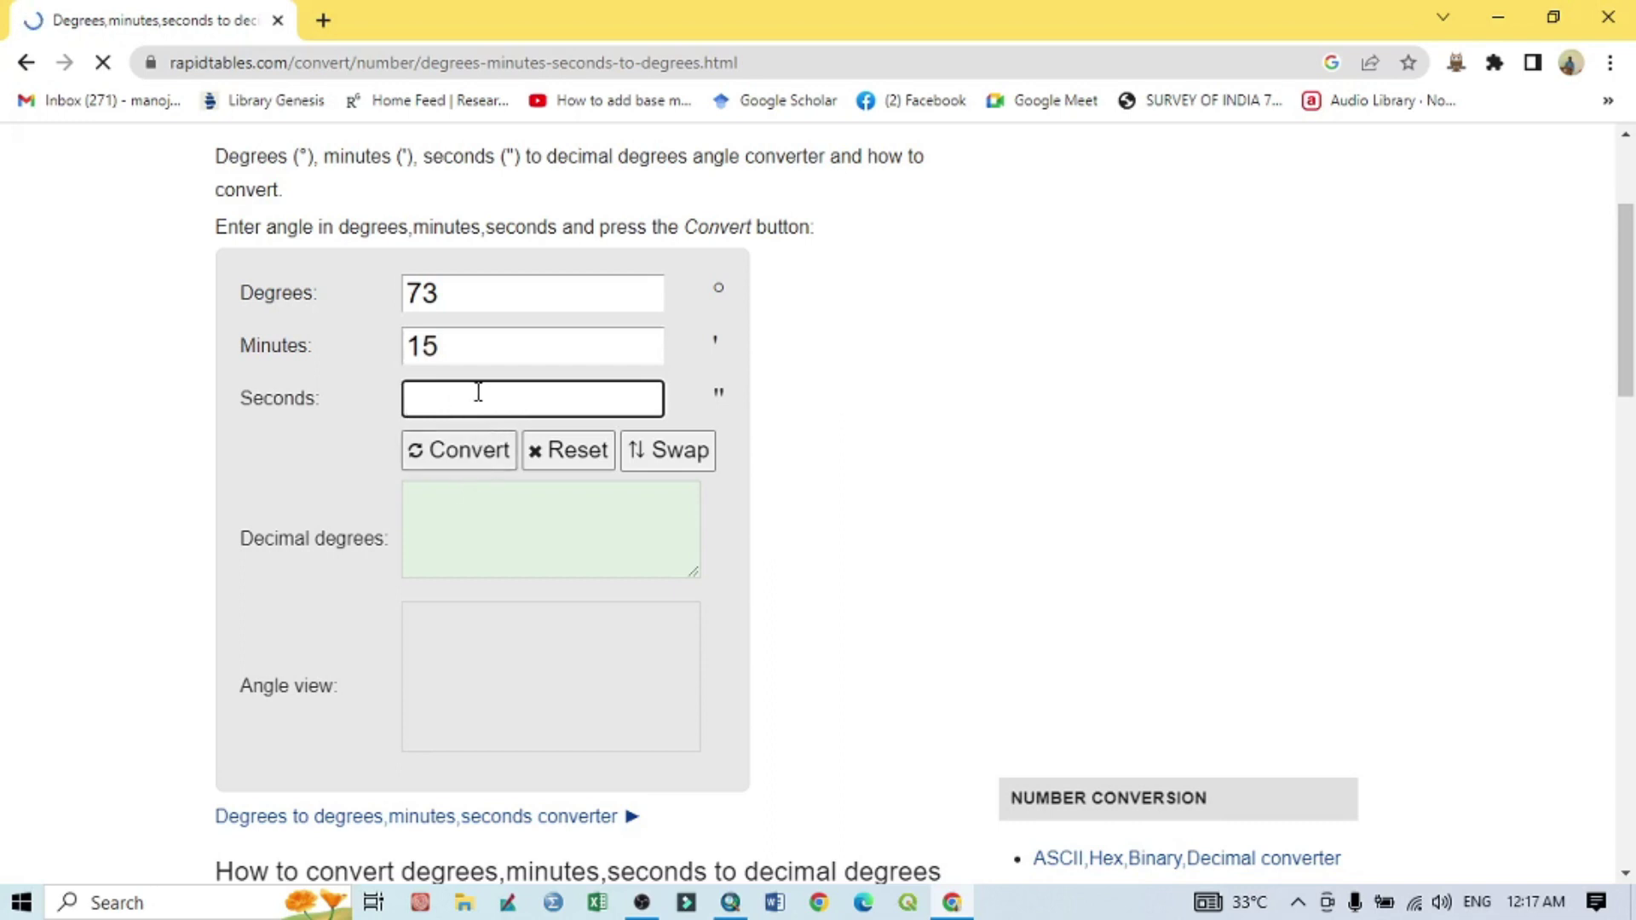
text(0)
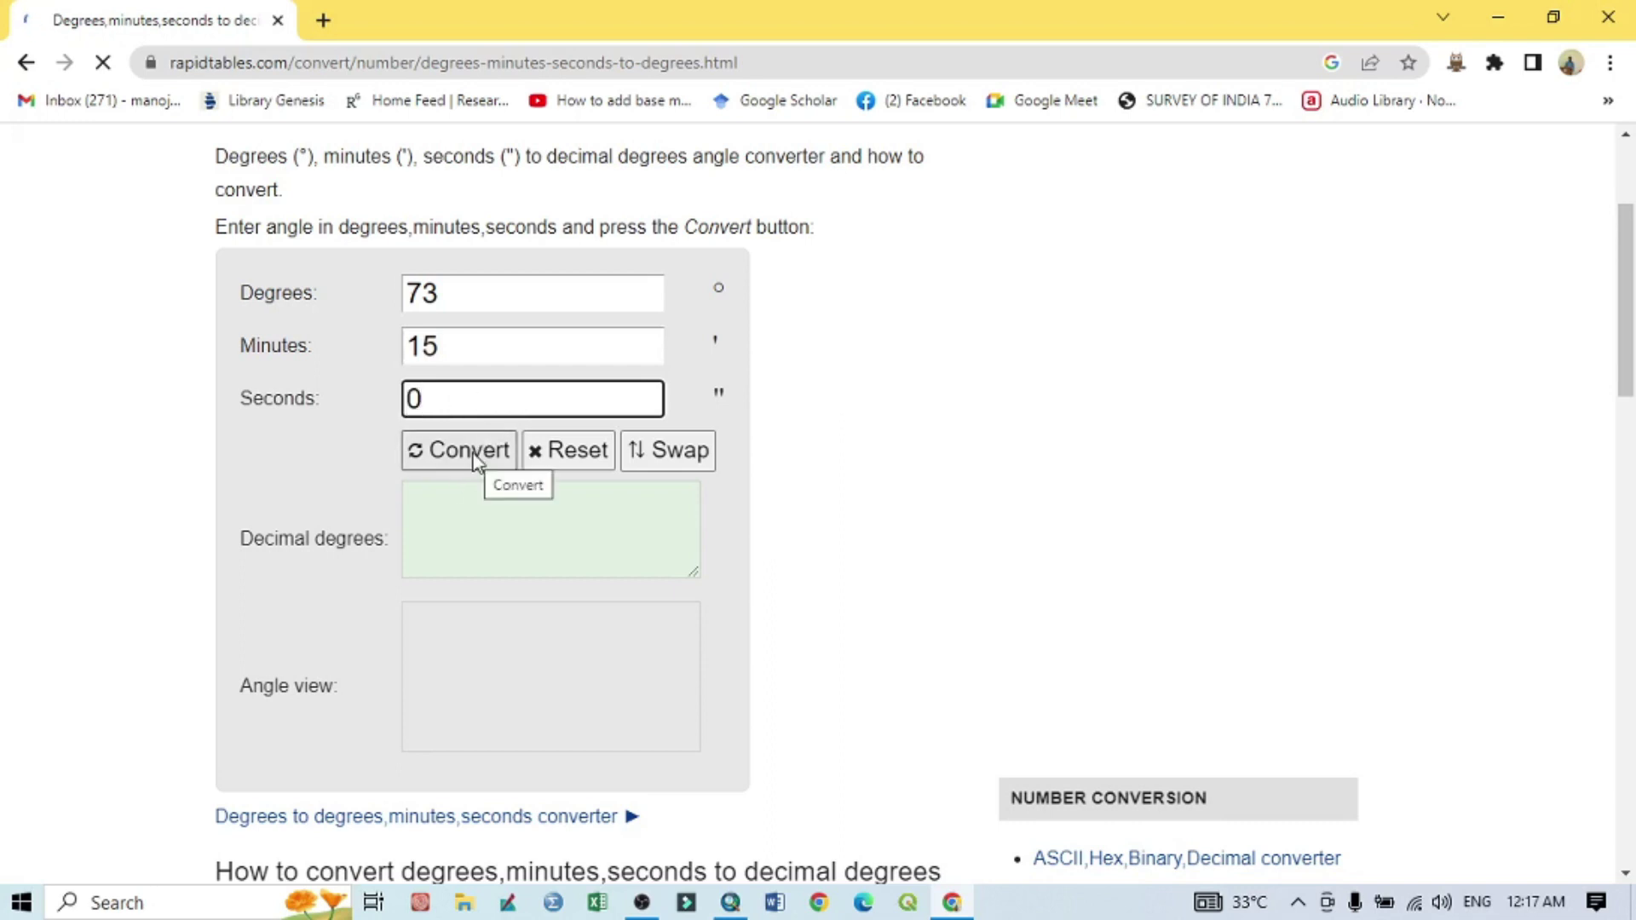
click(474, 460)
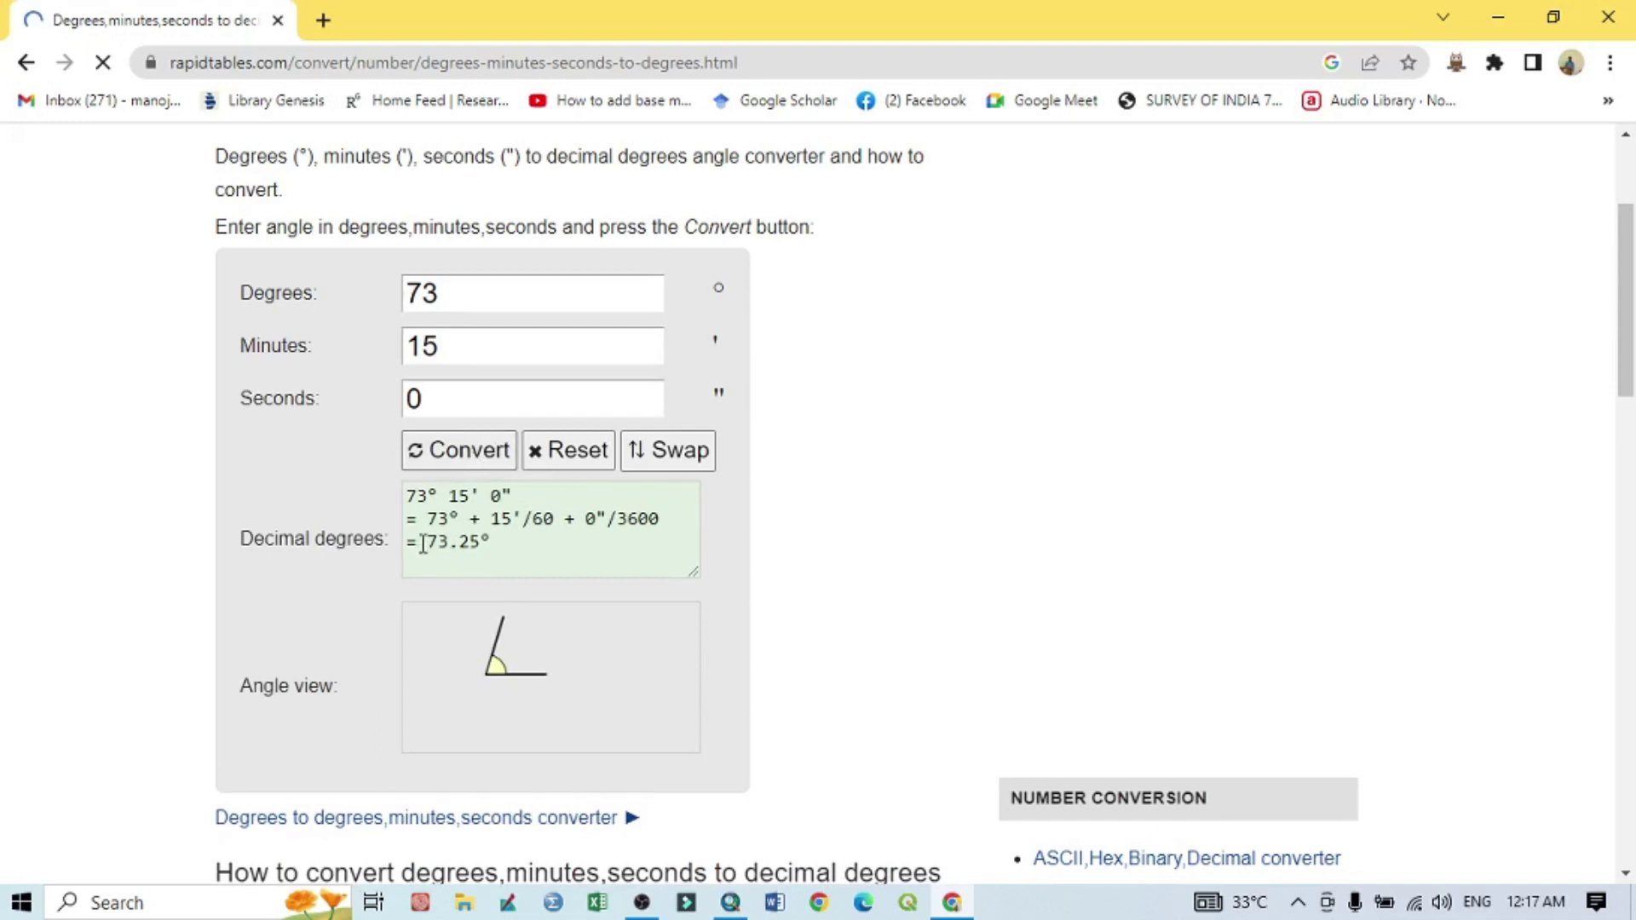
click(479, 542)
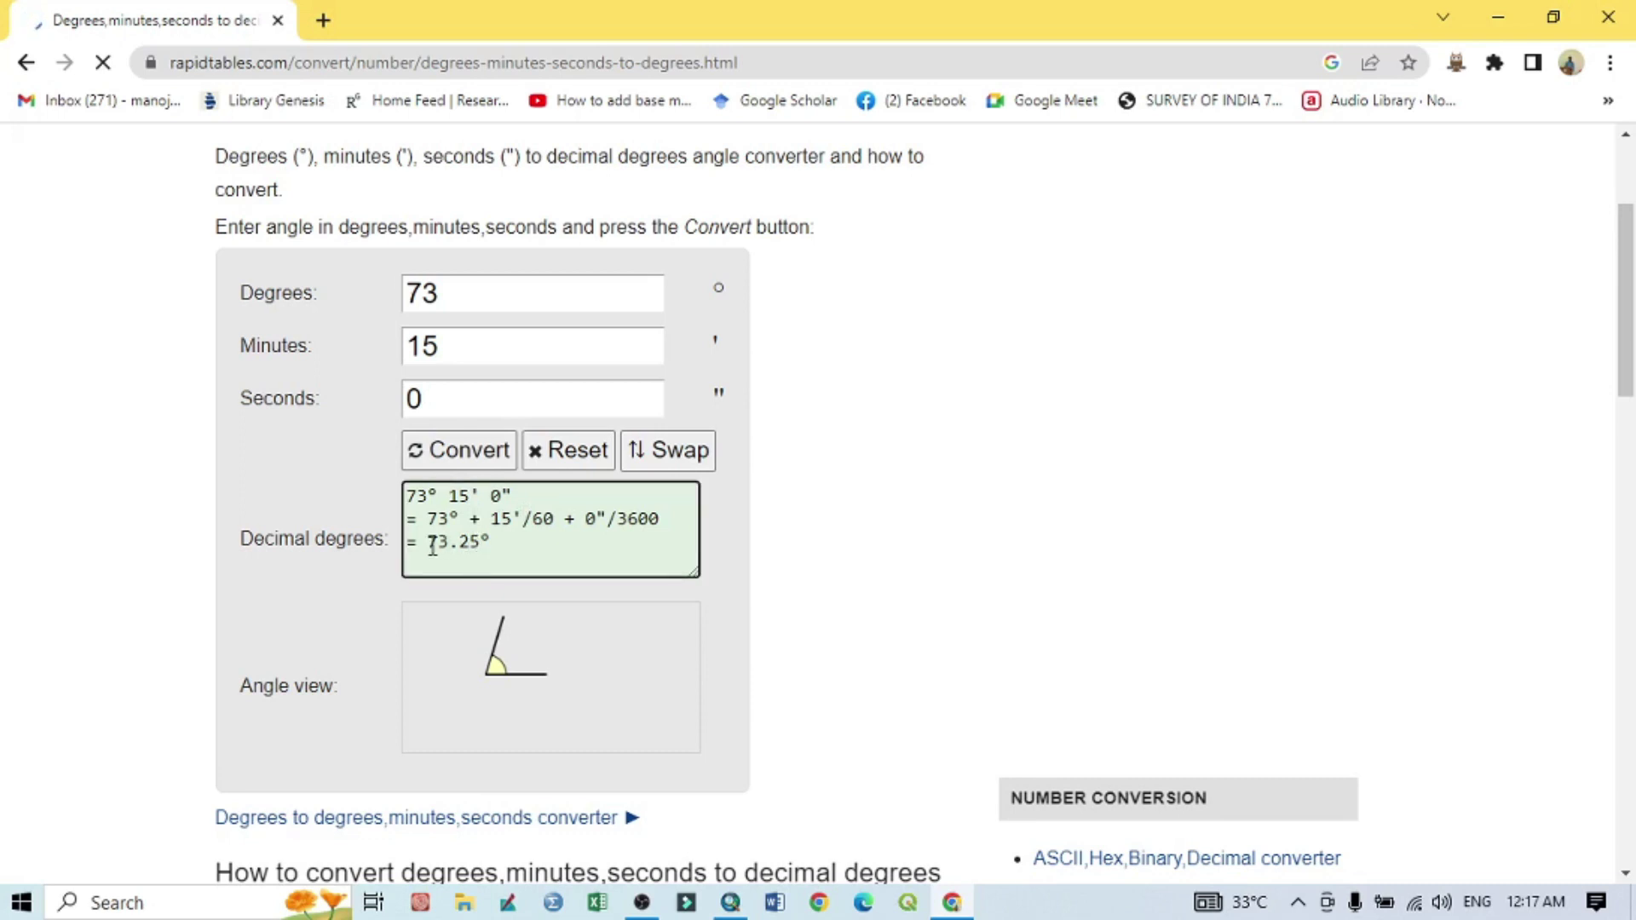
double_click(433, 544)
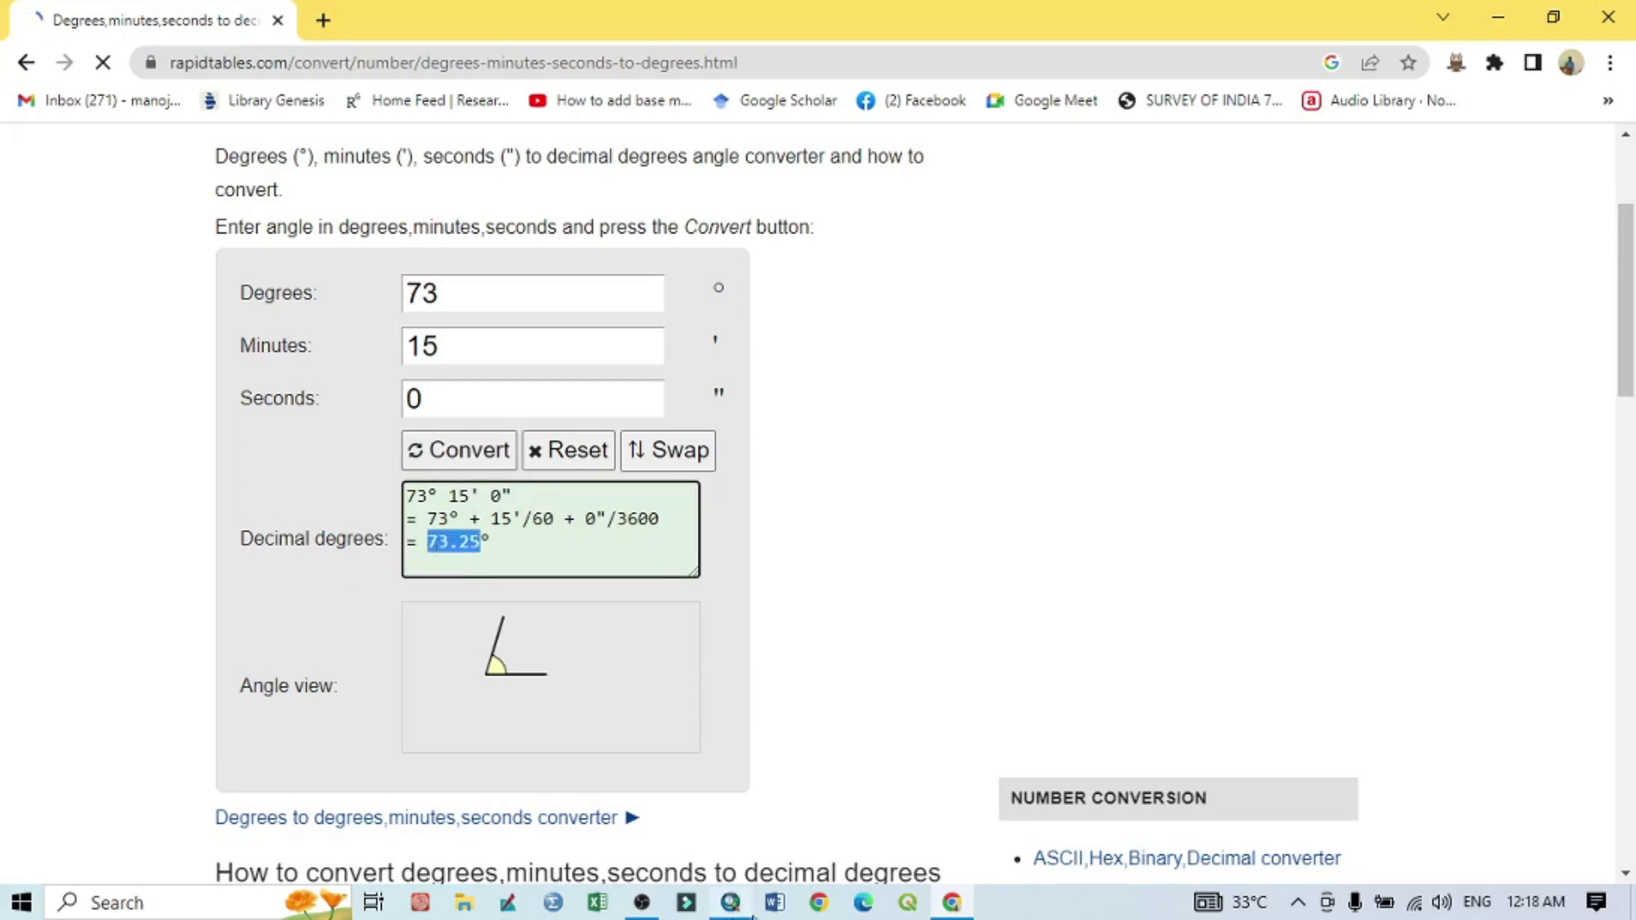
mouse_move(756, 852)
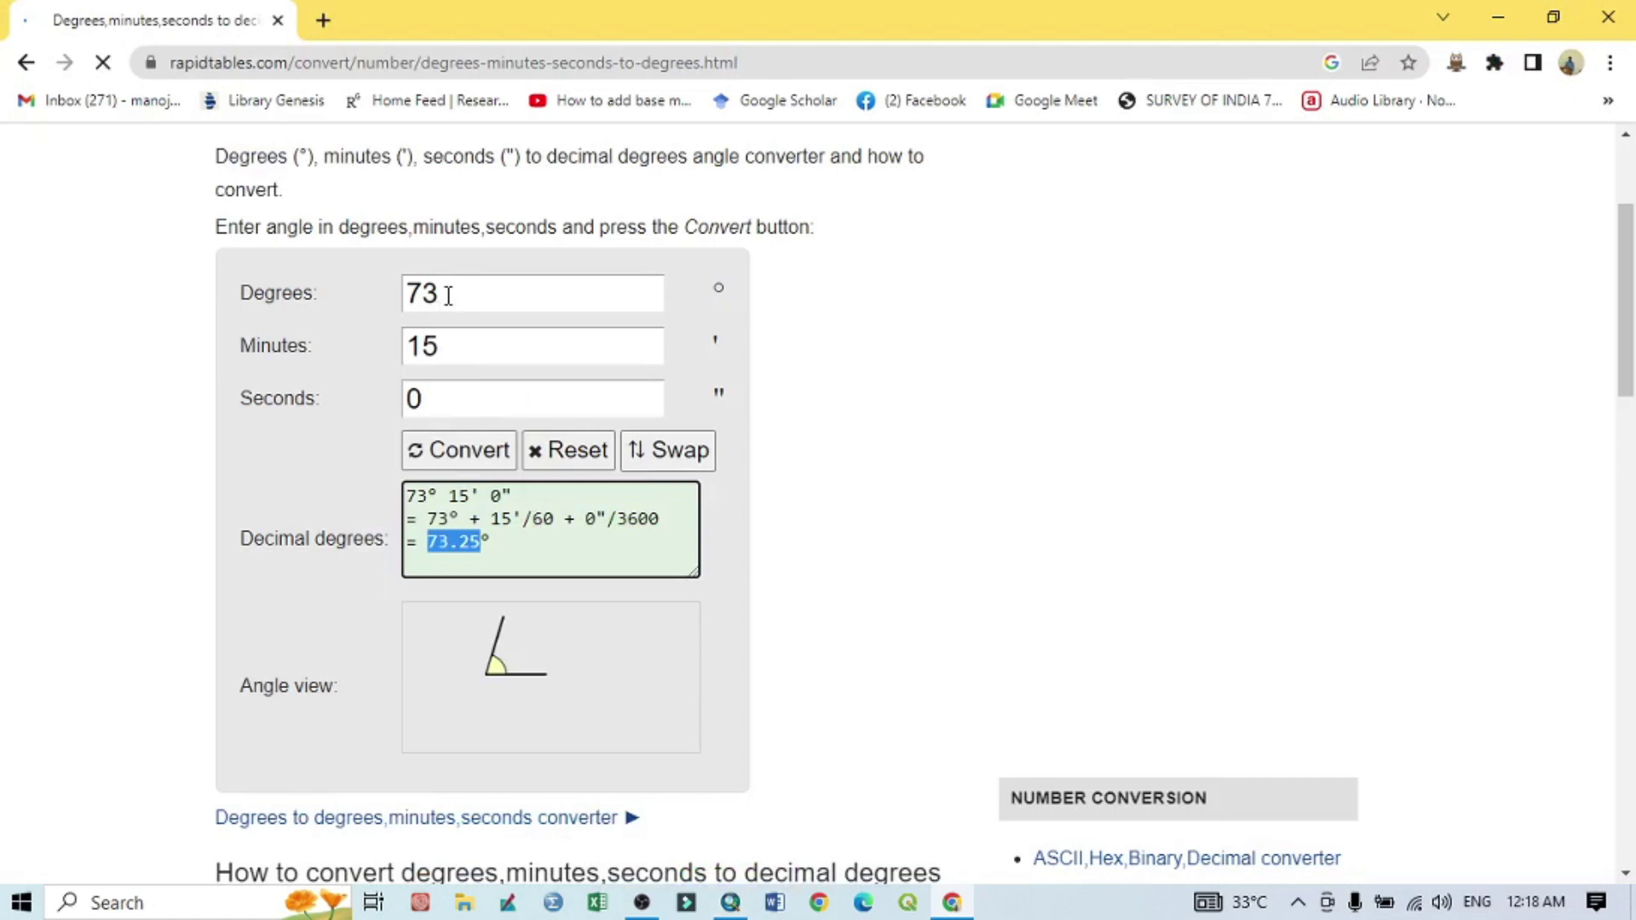
Convert the corner's latitude of 26 degrees, 30 minutes, 0 seconds to decimal degrees and highlight the result.
double_click(449, 296)
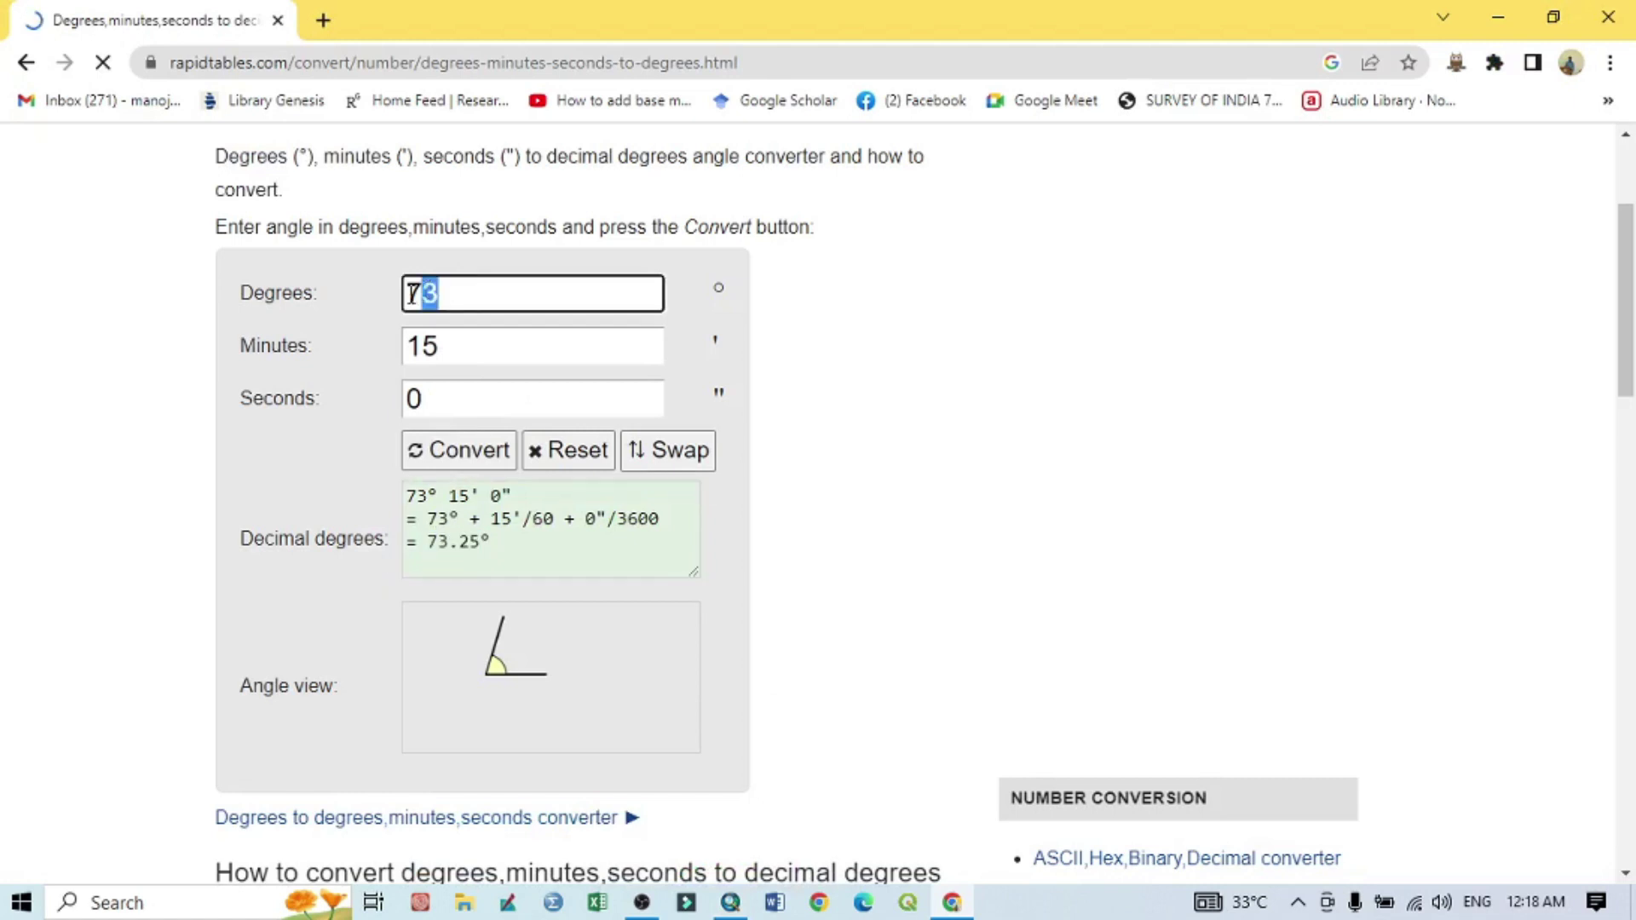
text(26)
key(Tab)
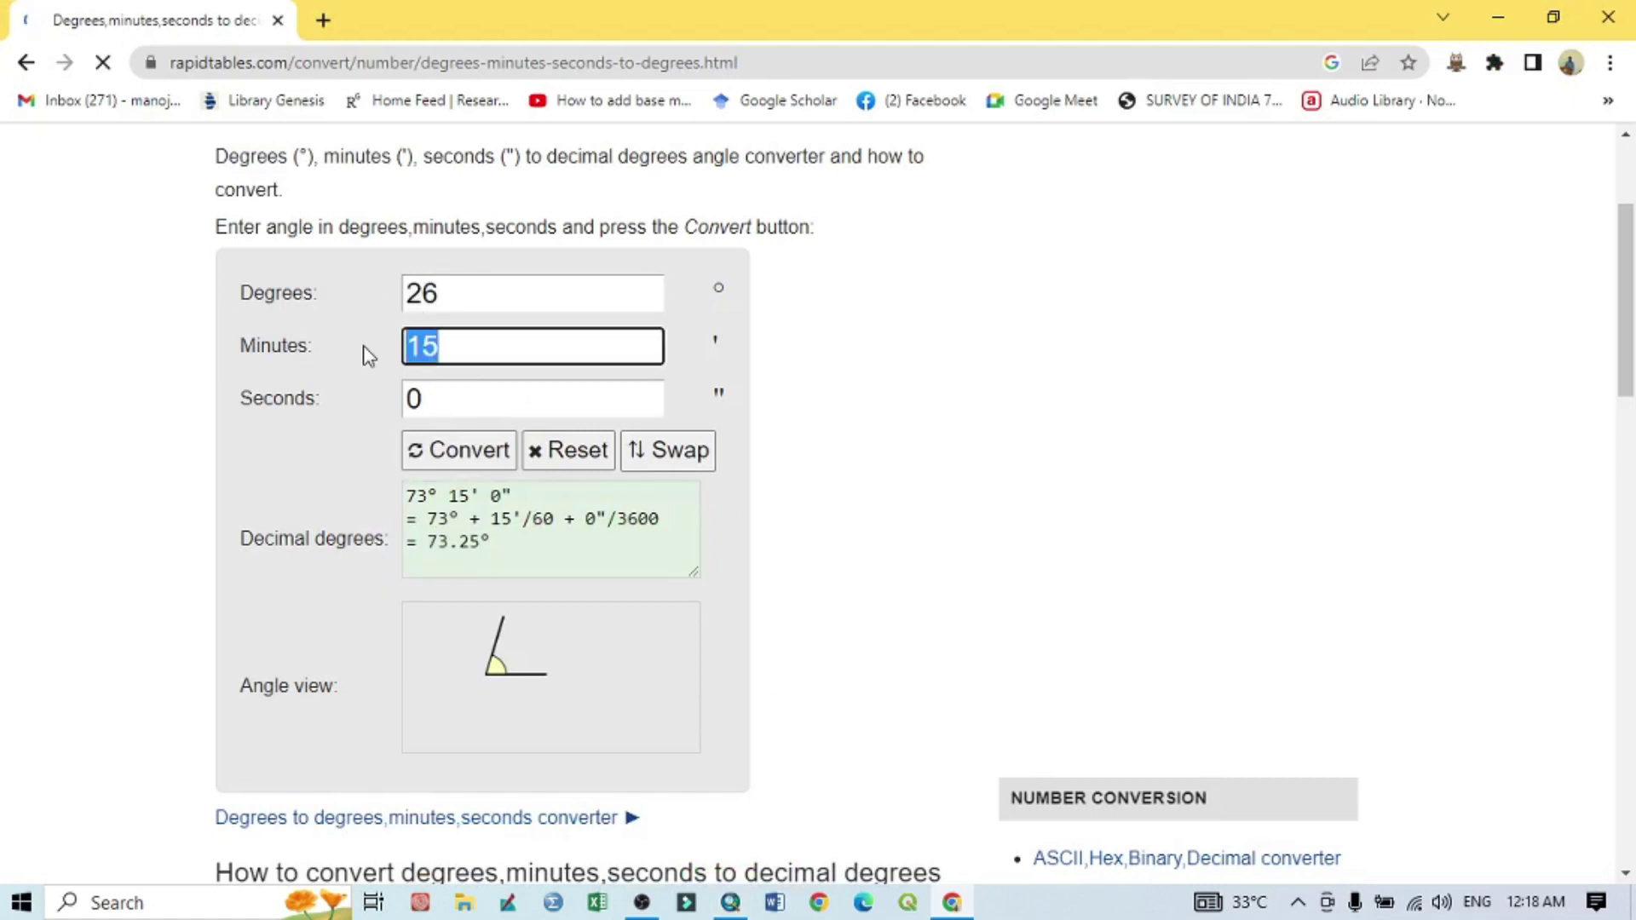
text(30)
click(497, 461)
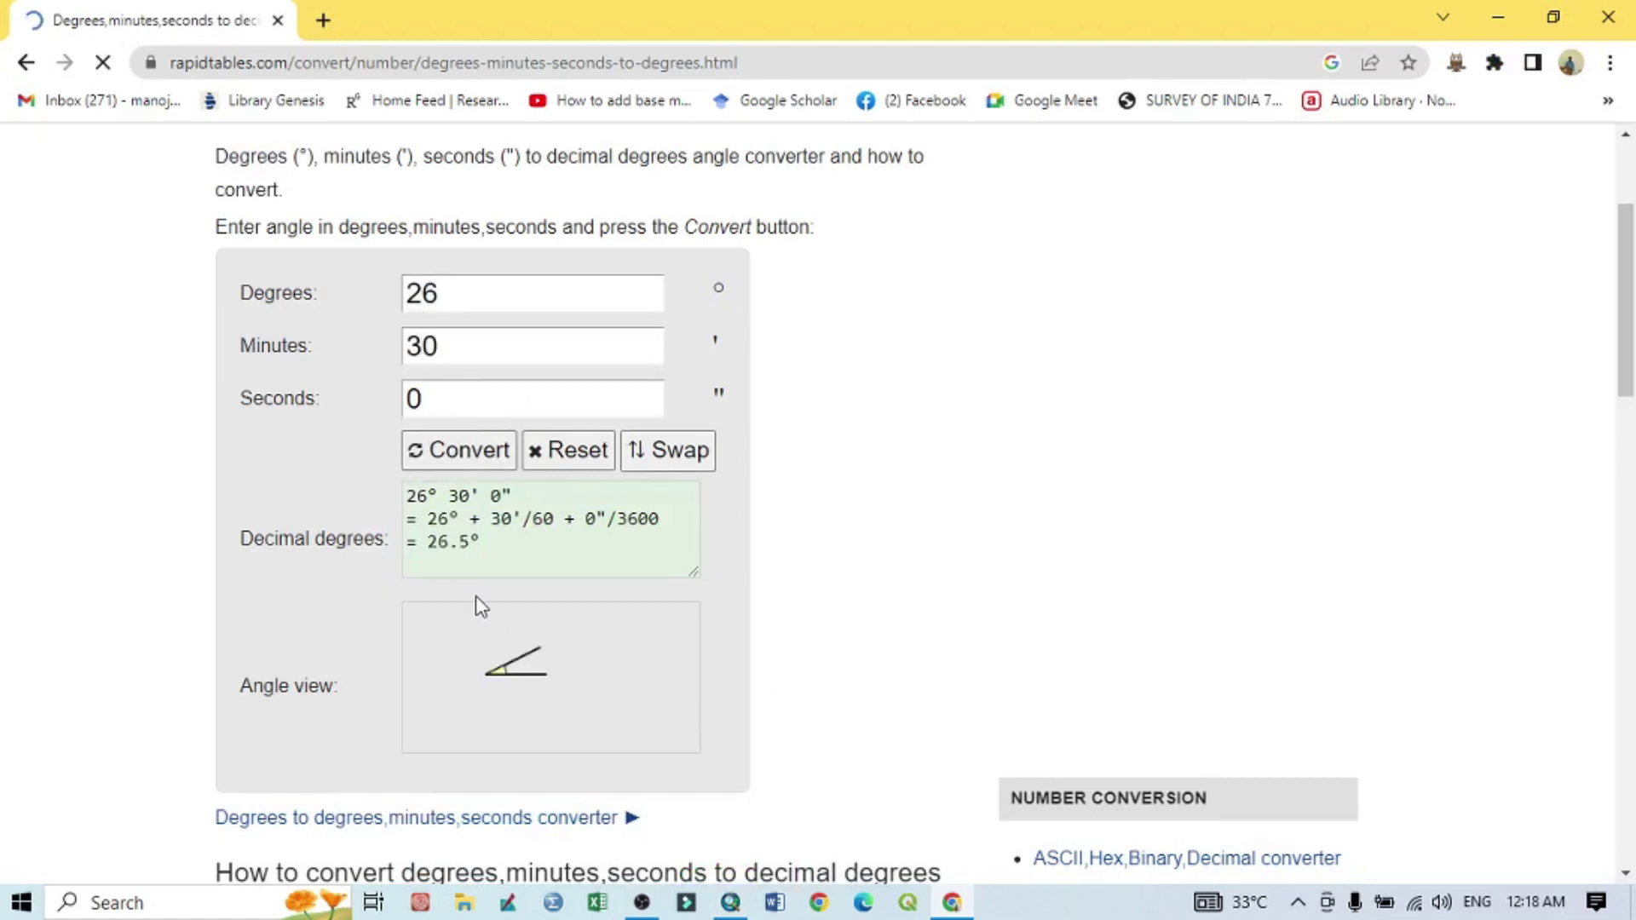
drag(425, 543, 461, 545)
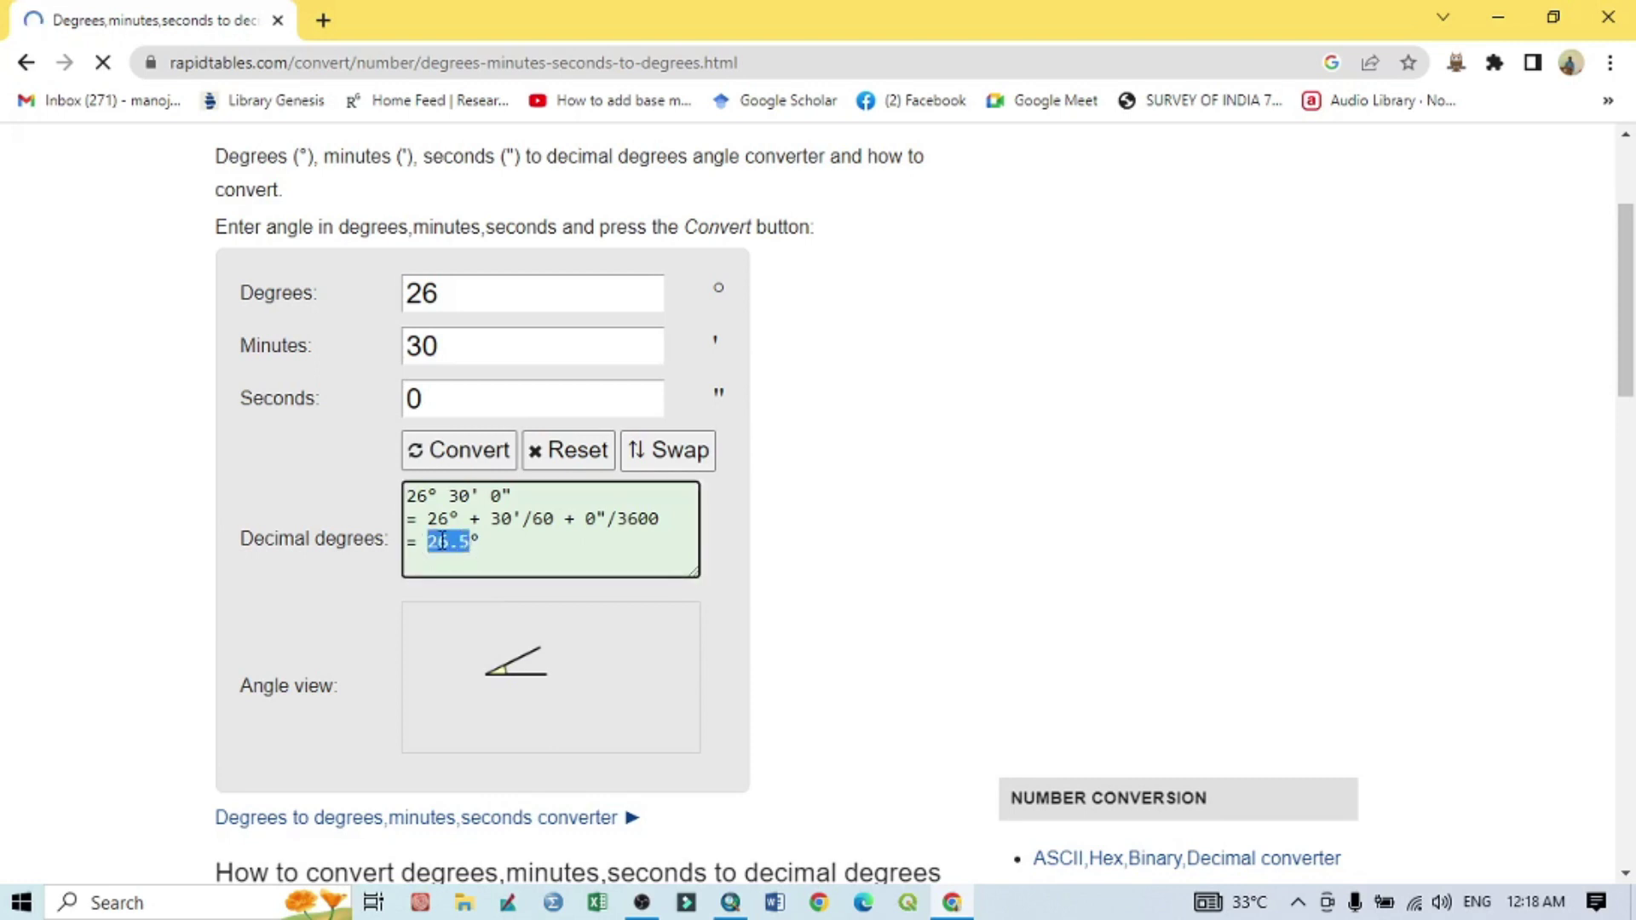
Return to ArcMap, set the upper-right control point's Y coordinate to 26.50 and accept the coordinates.
click(1503, 14)
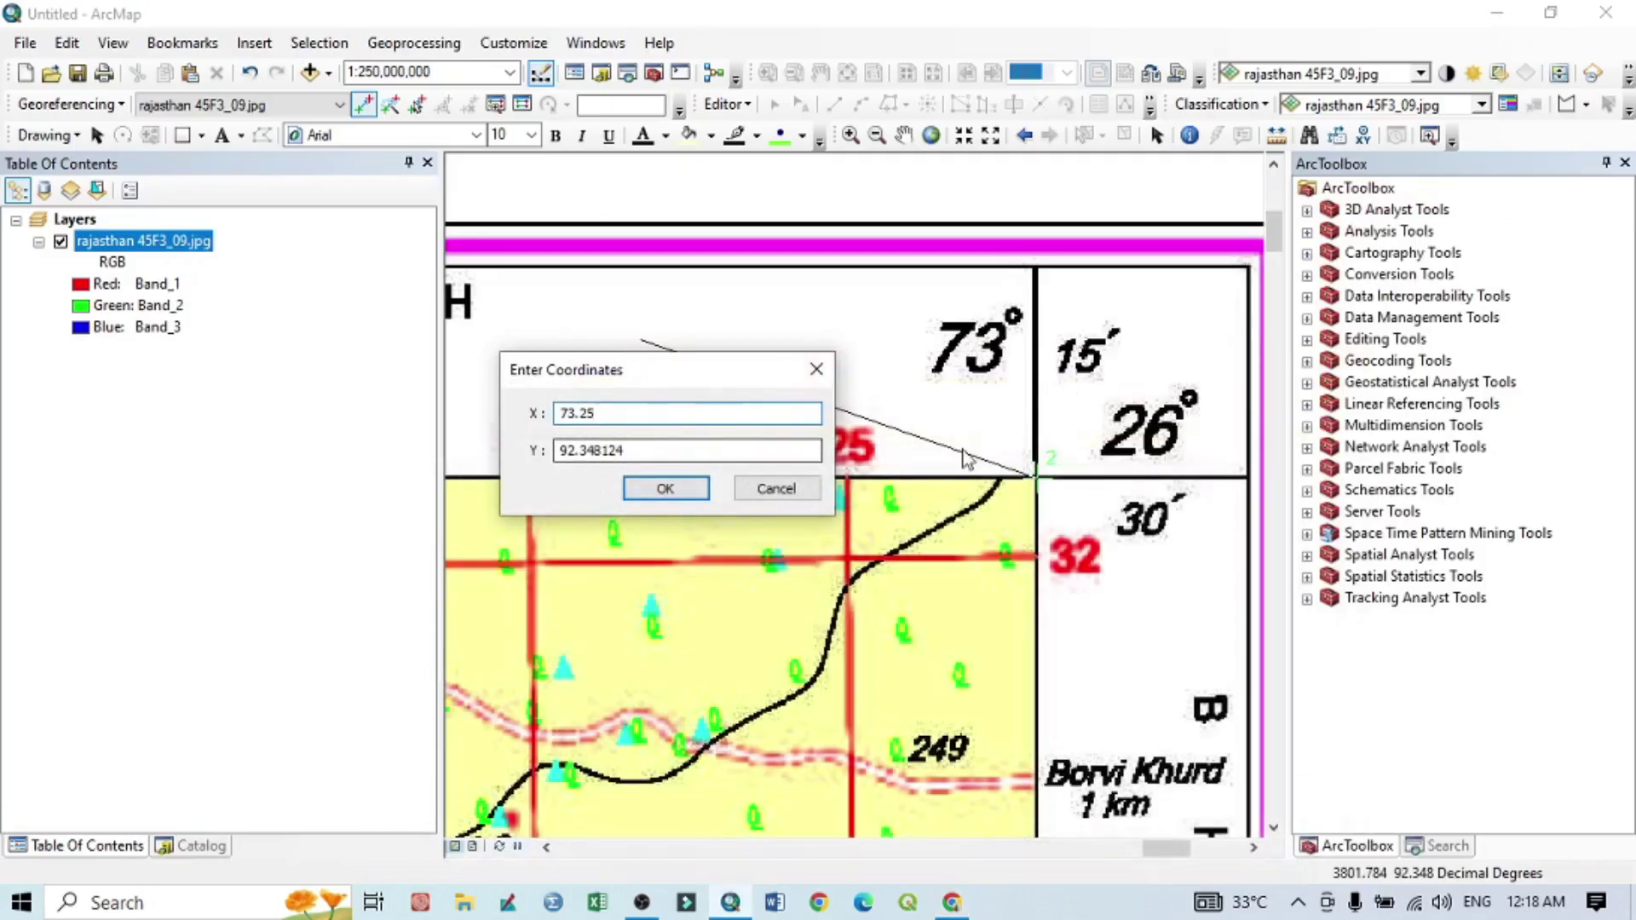
drag(635, 450, 509, 450)
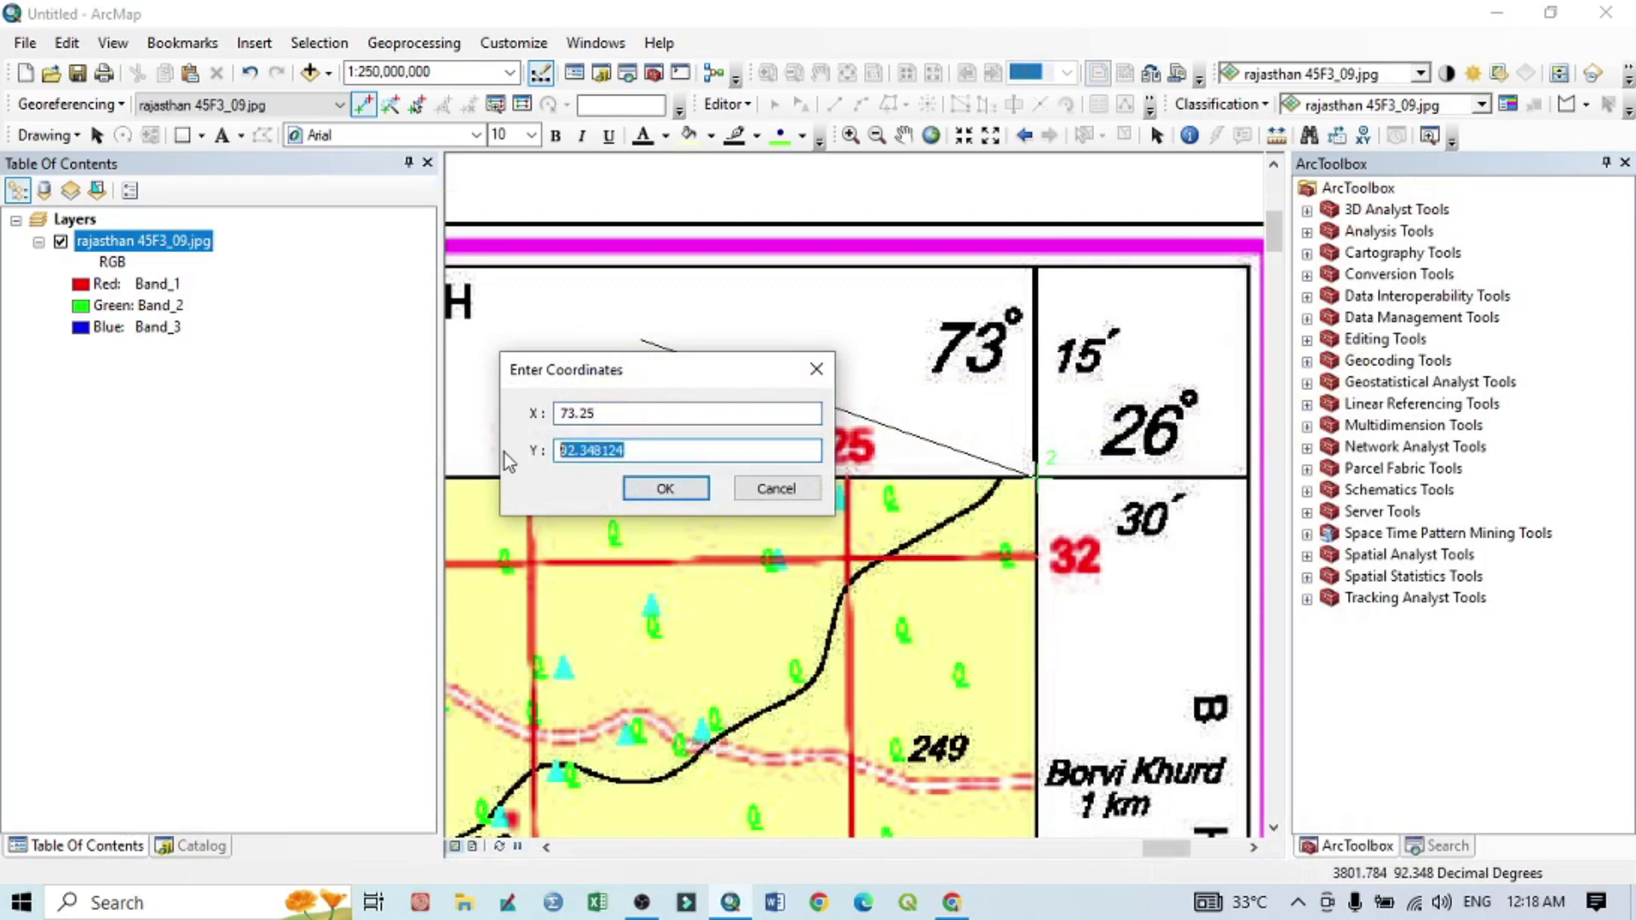
text(26)
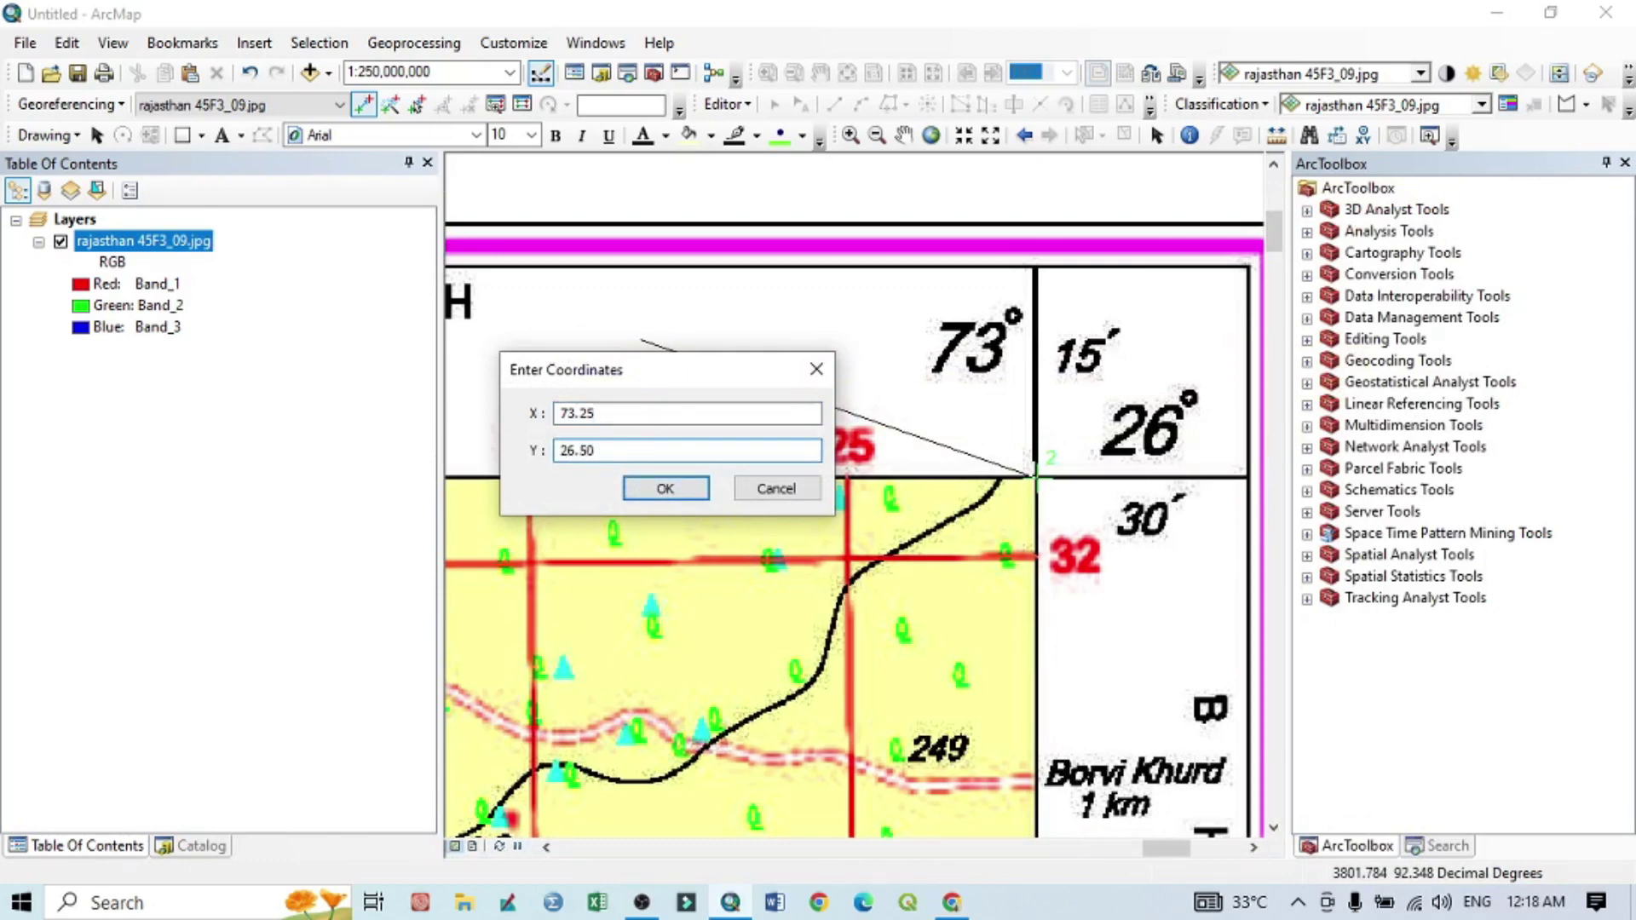
text(.50)
click(665, 487)
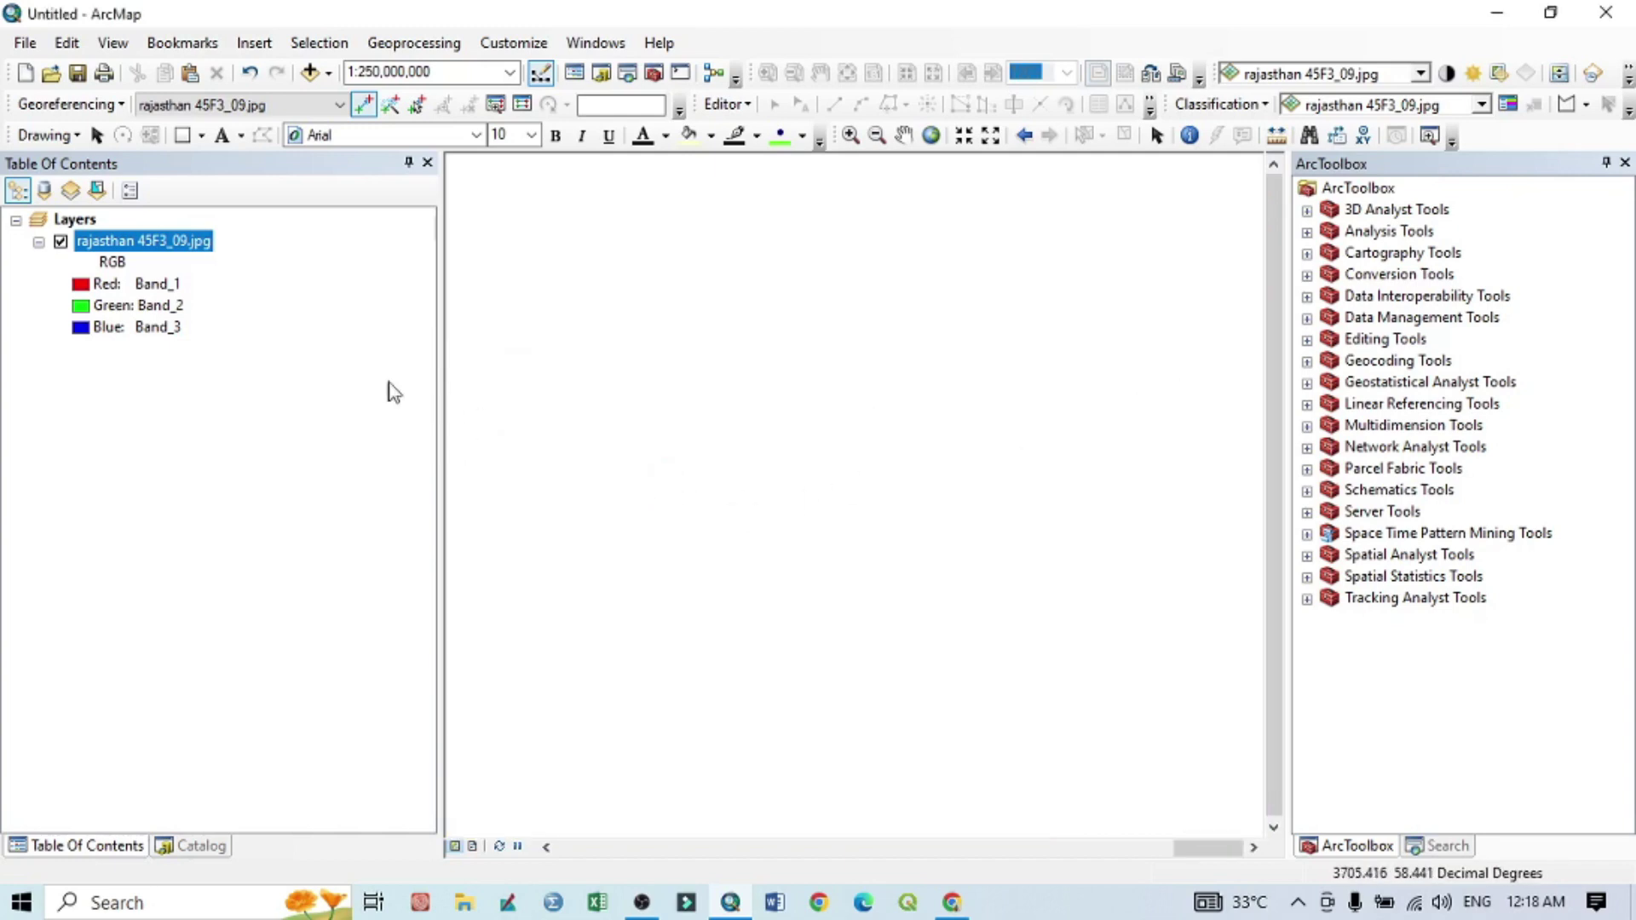
Zoom to the toposheet layer and place the third control point on the grid intersection at the map's lower-right corner.
right_click(162, 249)
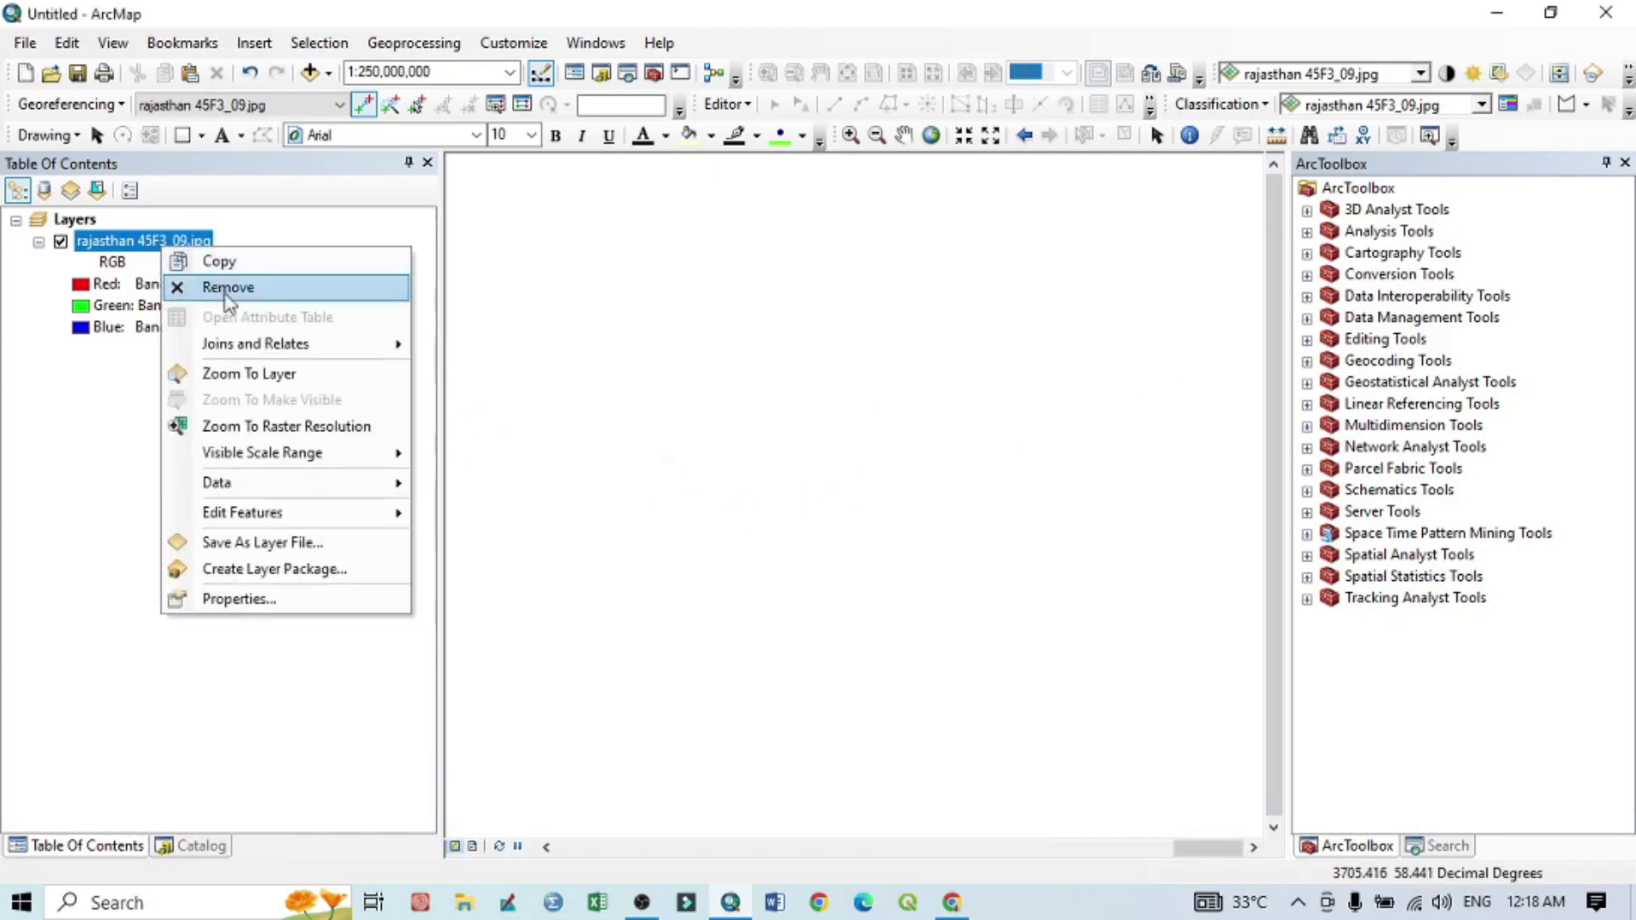
click(257, 372)
scroll(1159, 777, down, 5)
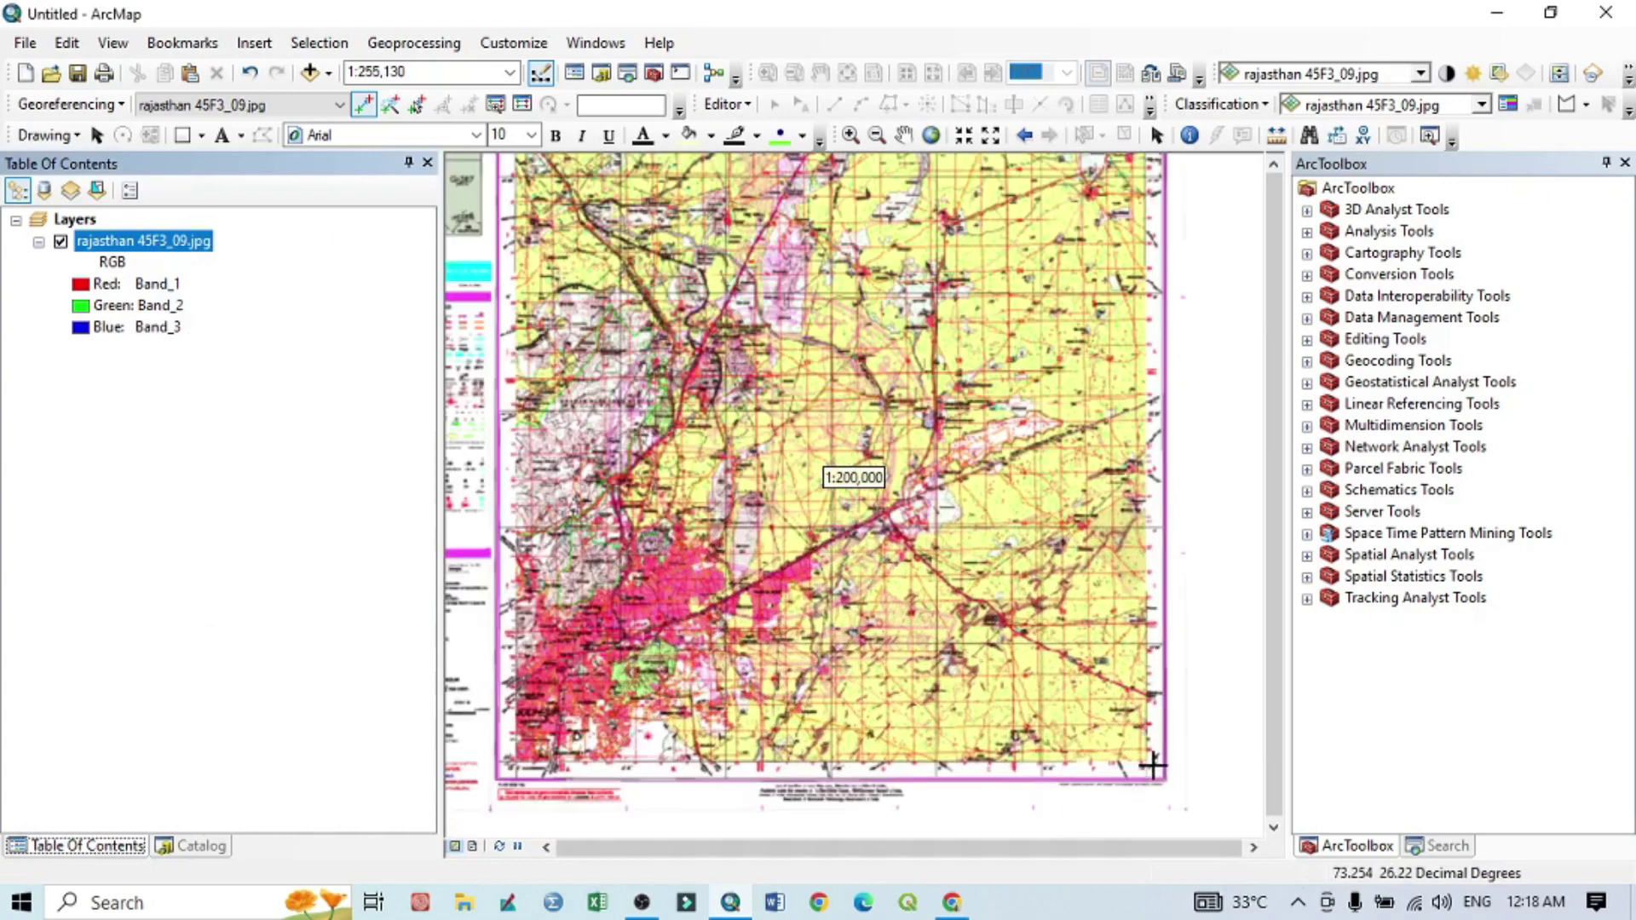
scroll(1147, 782, down, 2)
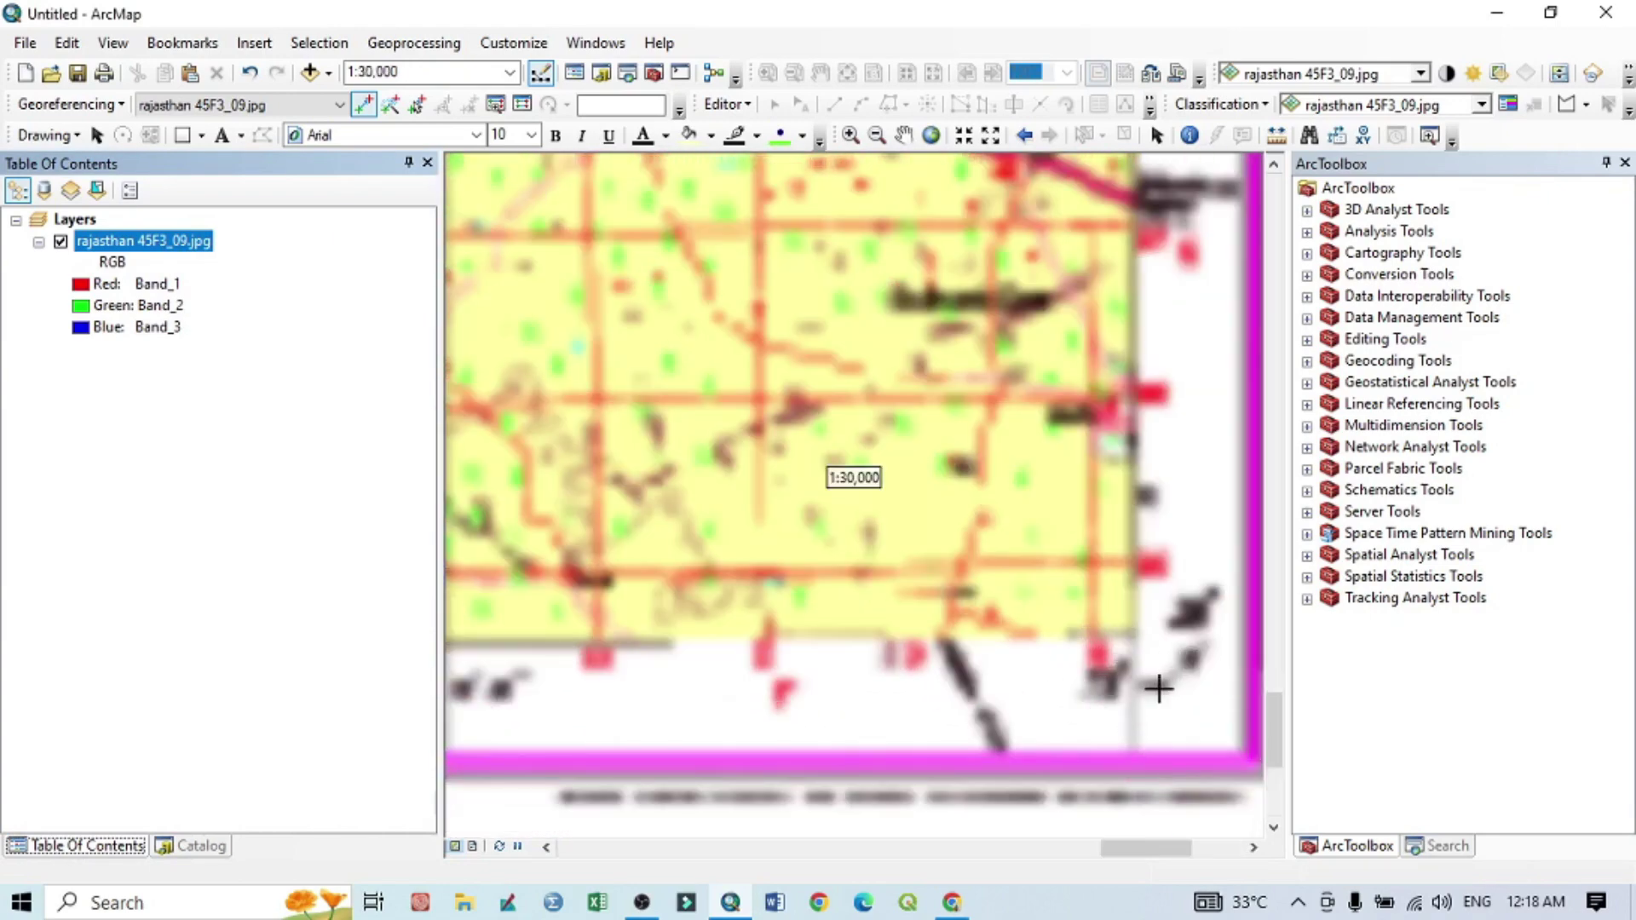
scroll(1127, 684, down, 4)
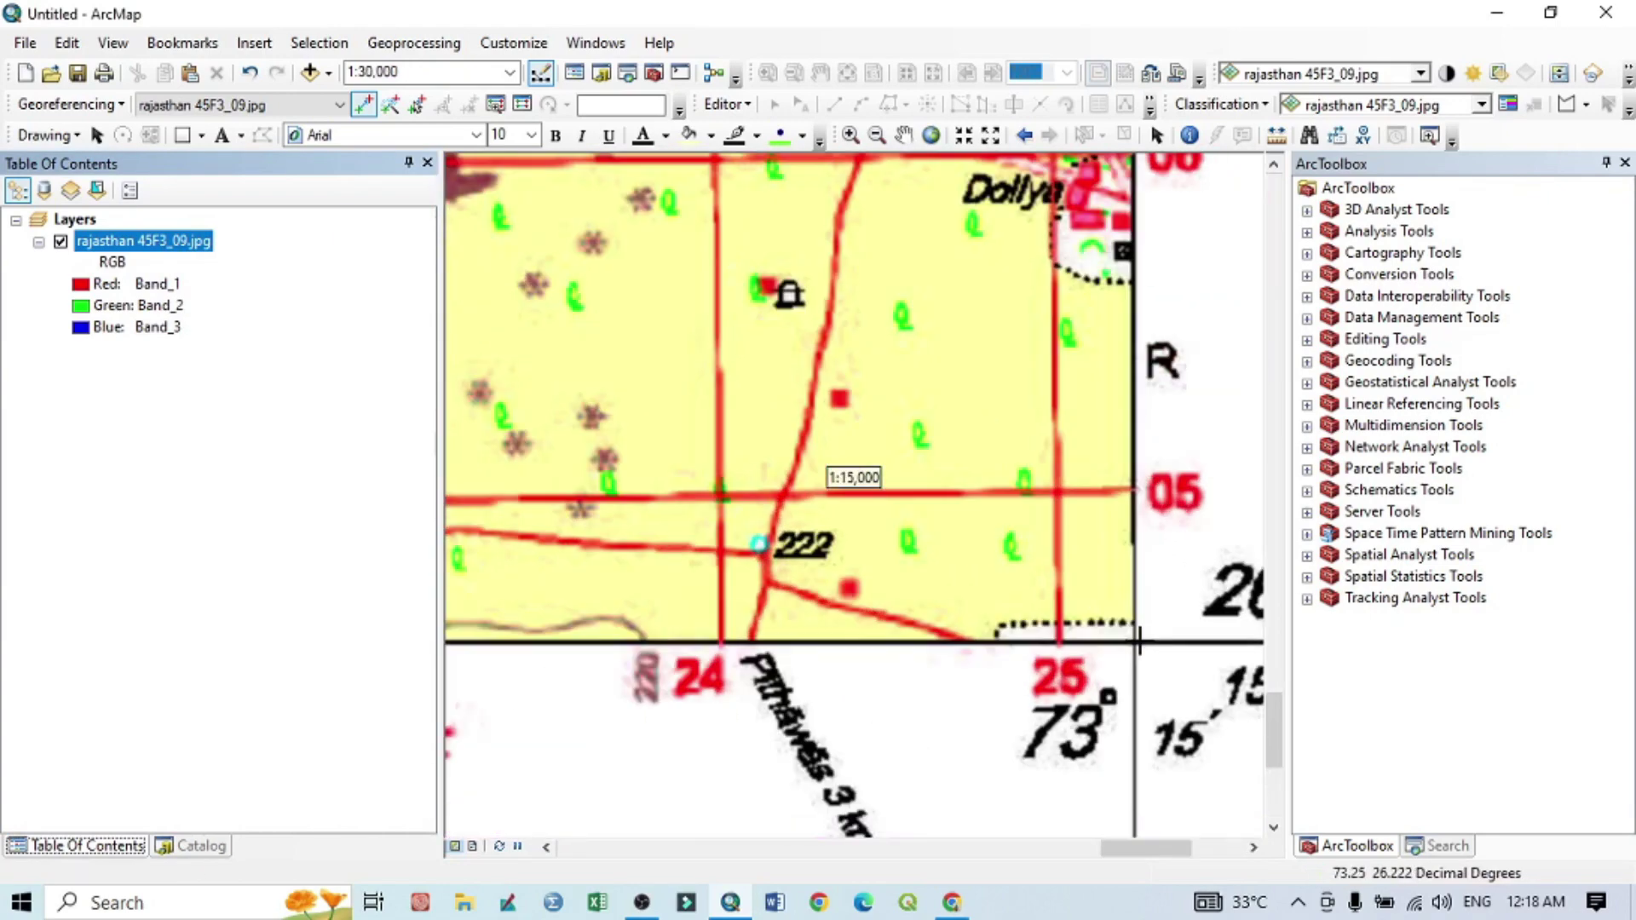
scroll(1216, 383, up, 1)
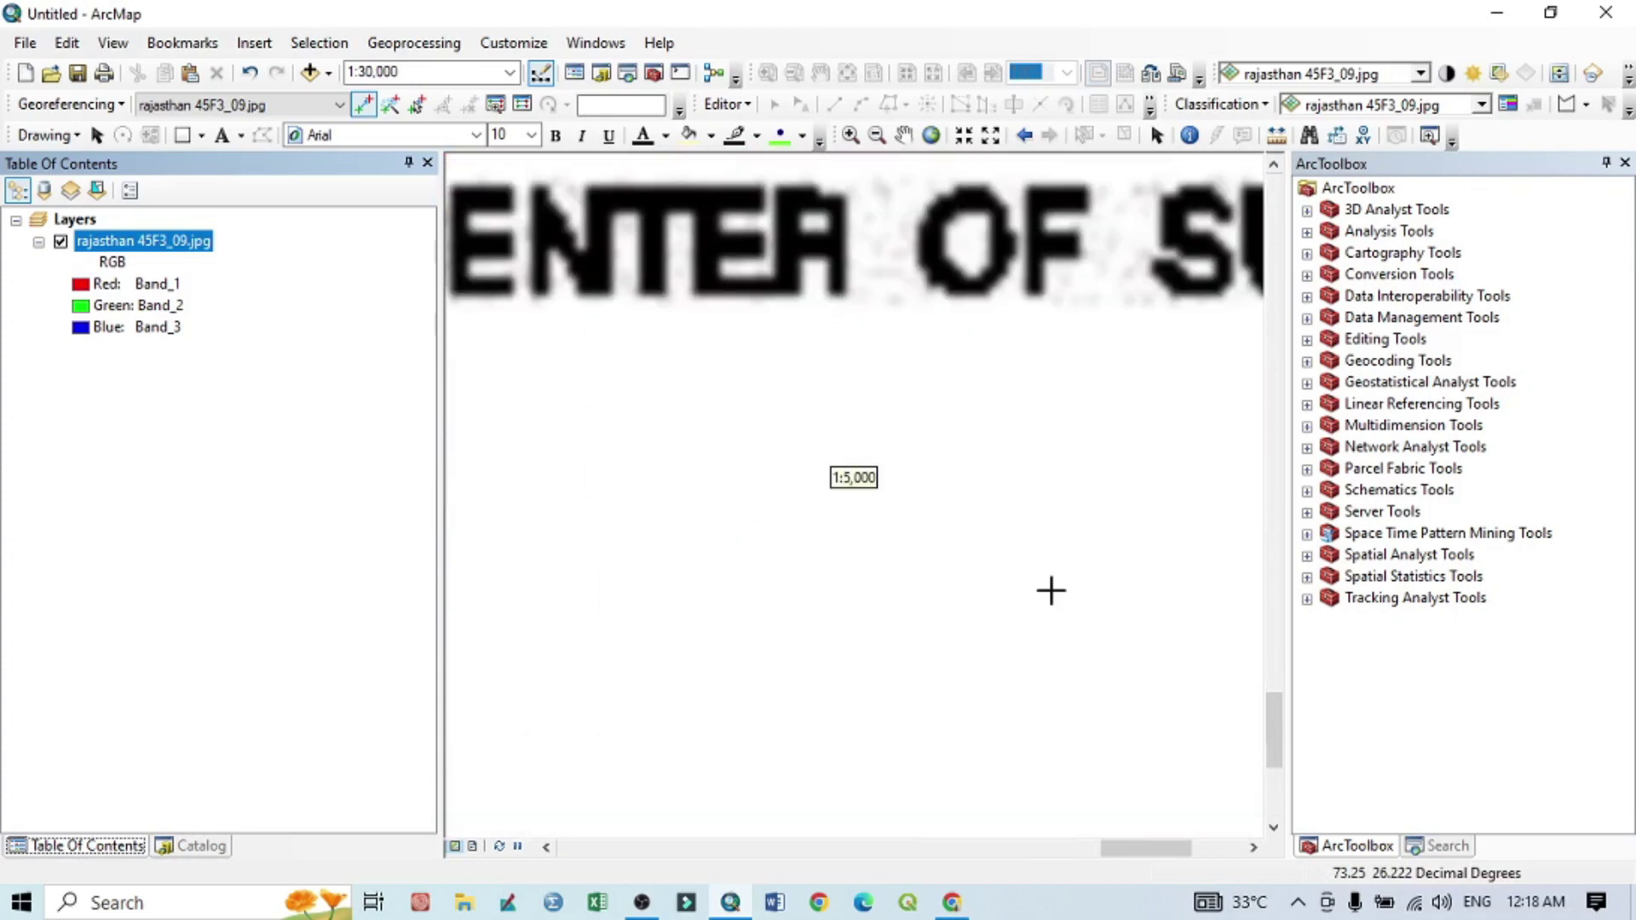
scroll(1051, 588, up, 2)
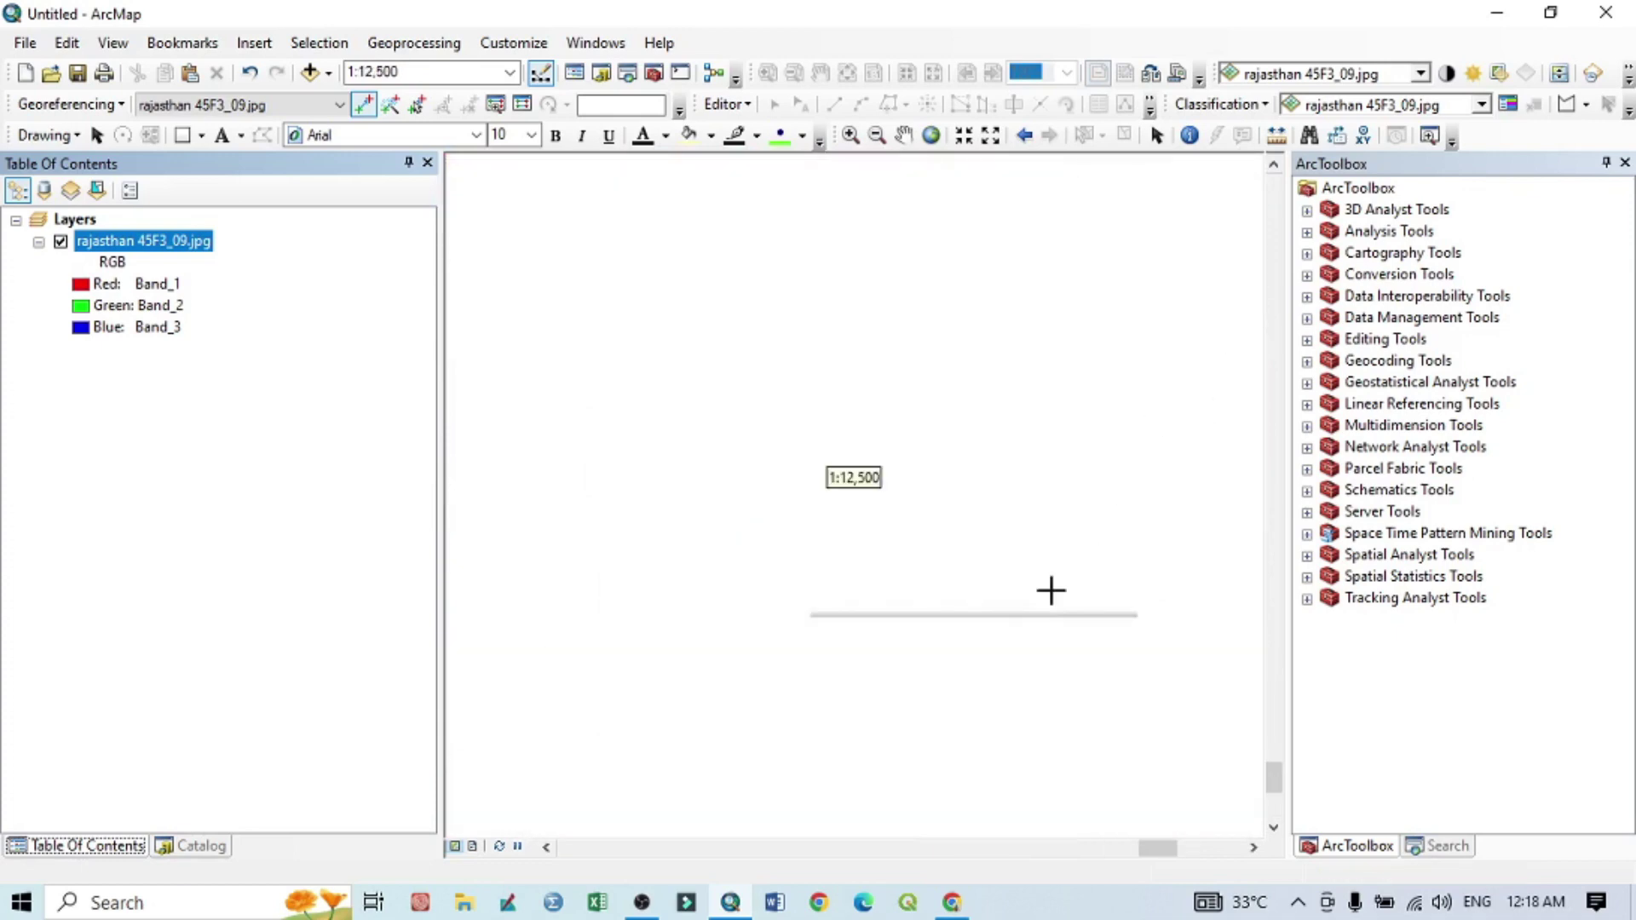
scroll(1061, 592, up, 1)
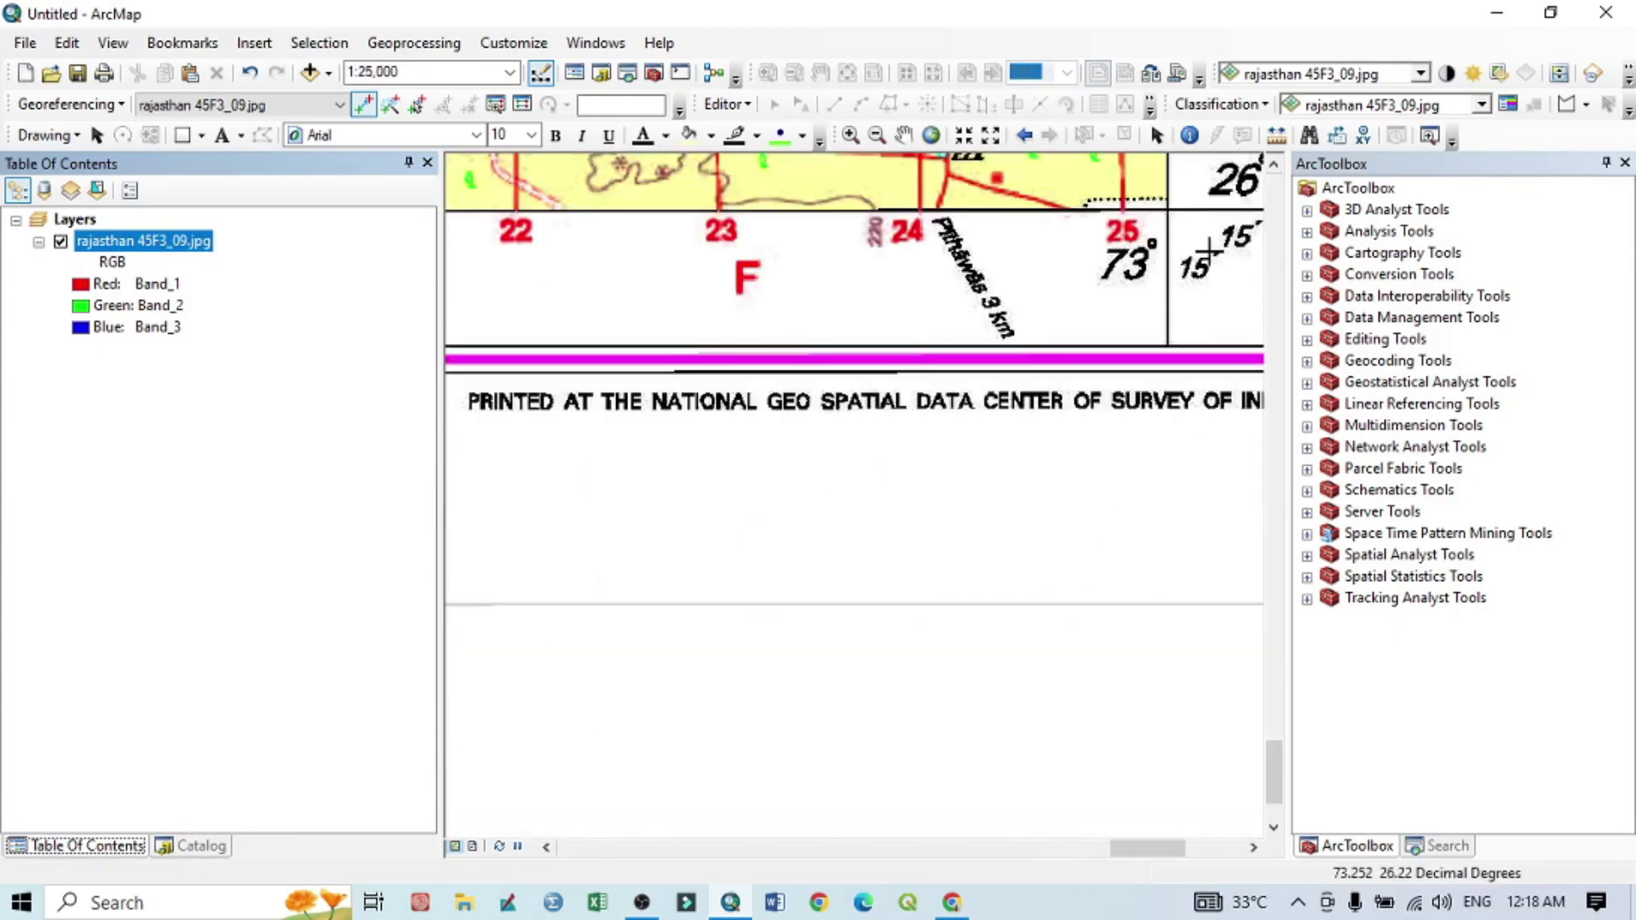
scroll(1177, 192, down, 4)
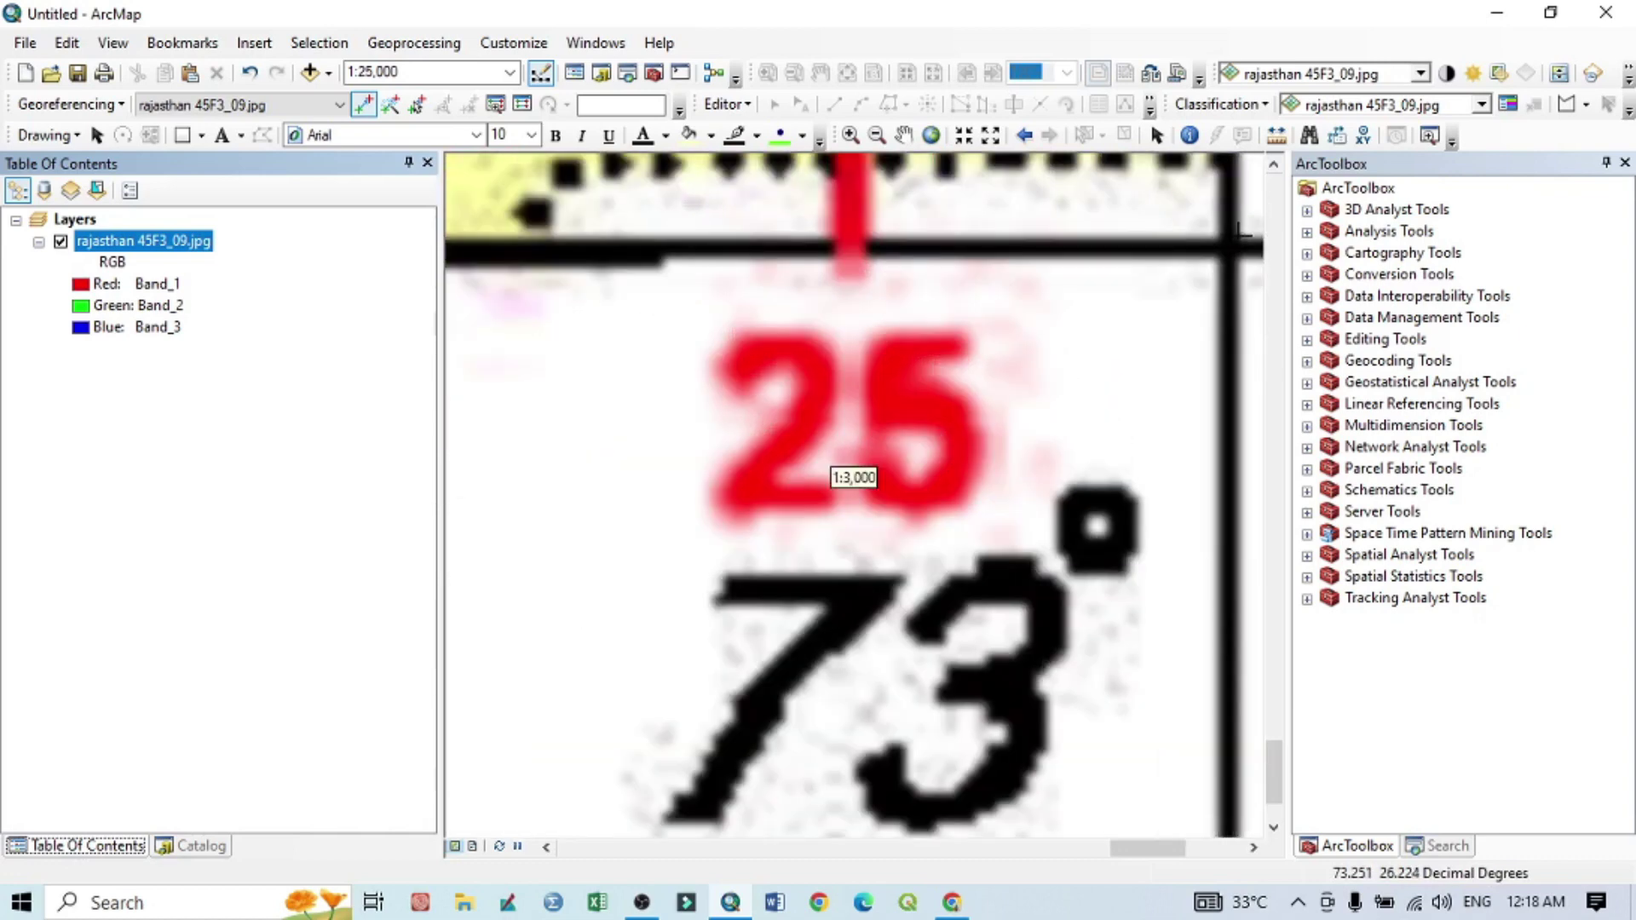
scroll(1253, 232, down, 3)
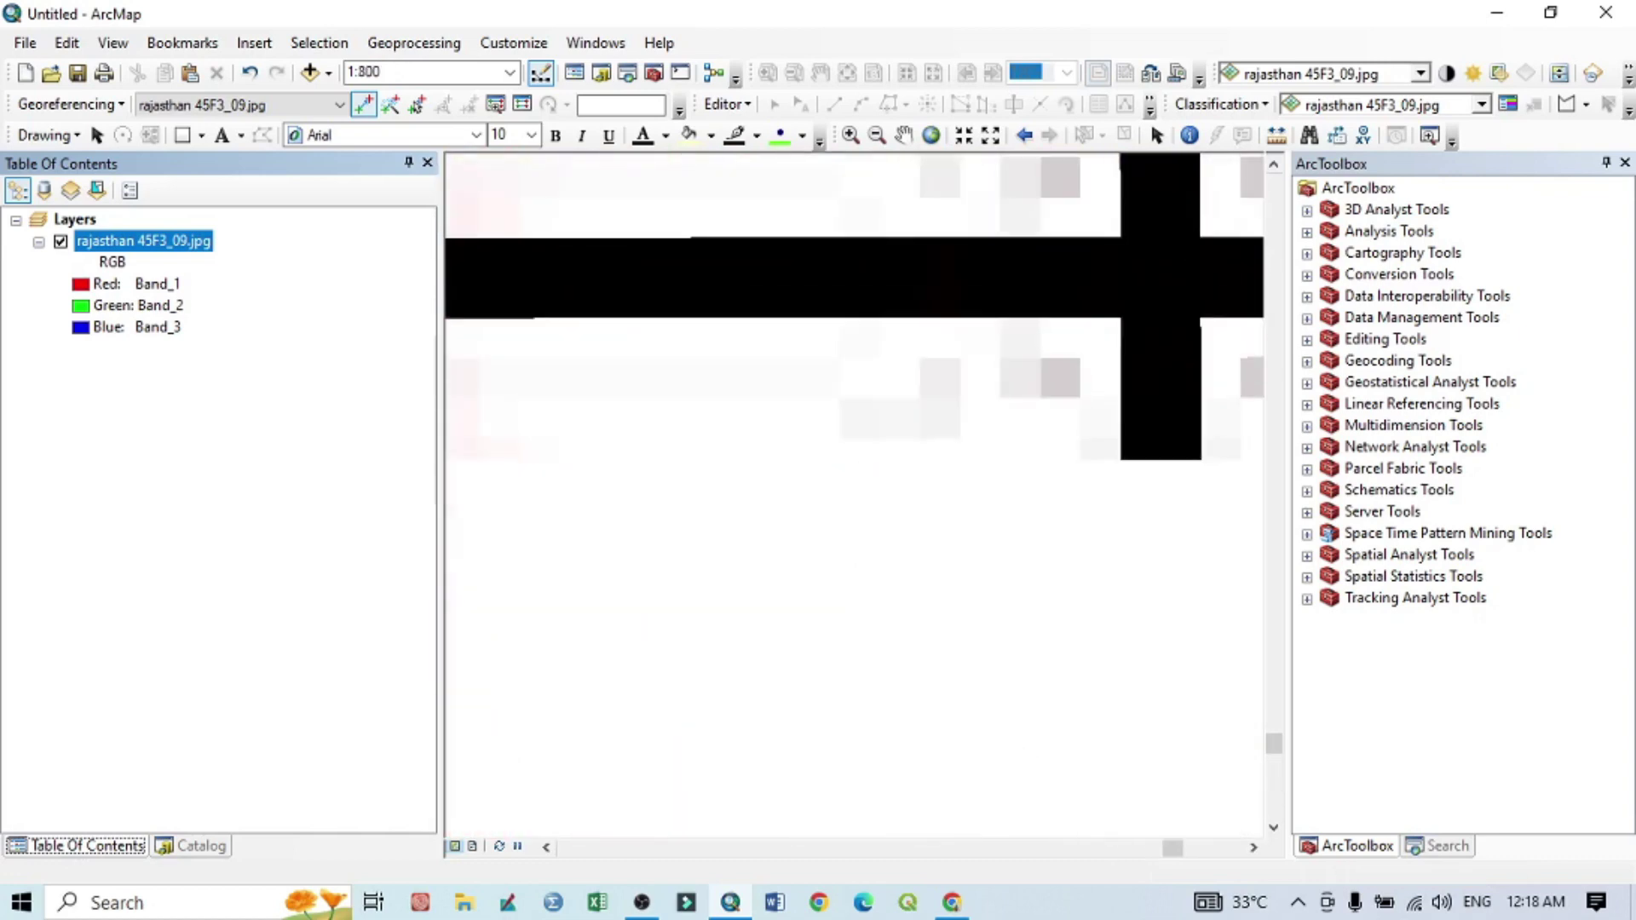
click(1161, 263)
Enter X 73.25 and Y 26.25 as the lower-right control point's coordinates and accept them.
scroll(924, 524, up, 2)
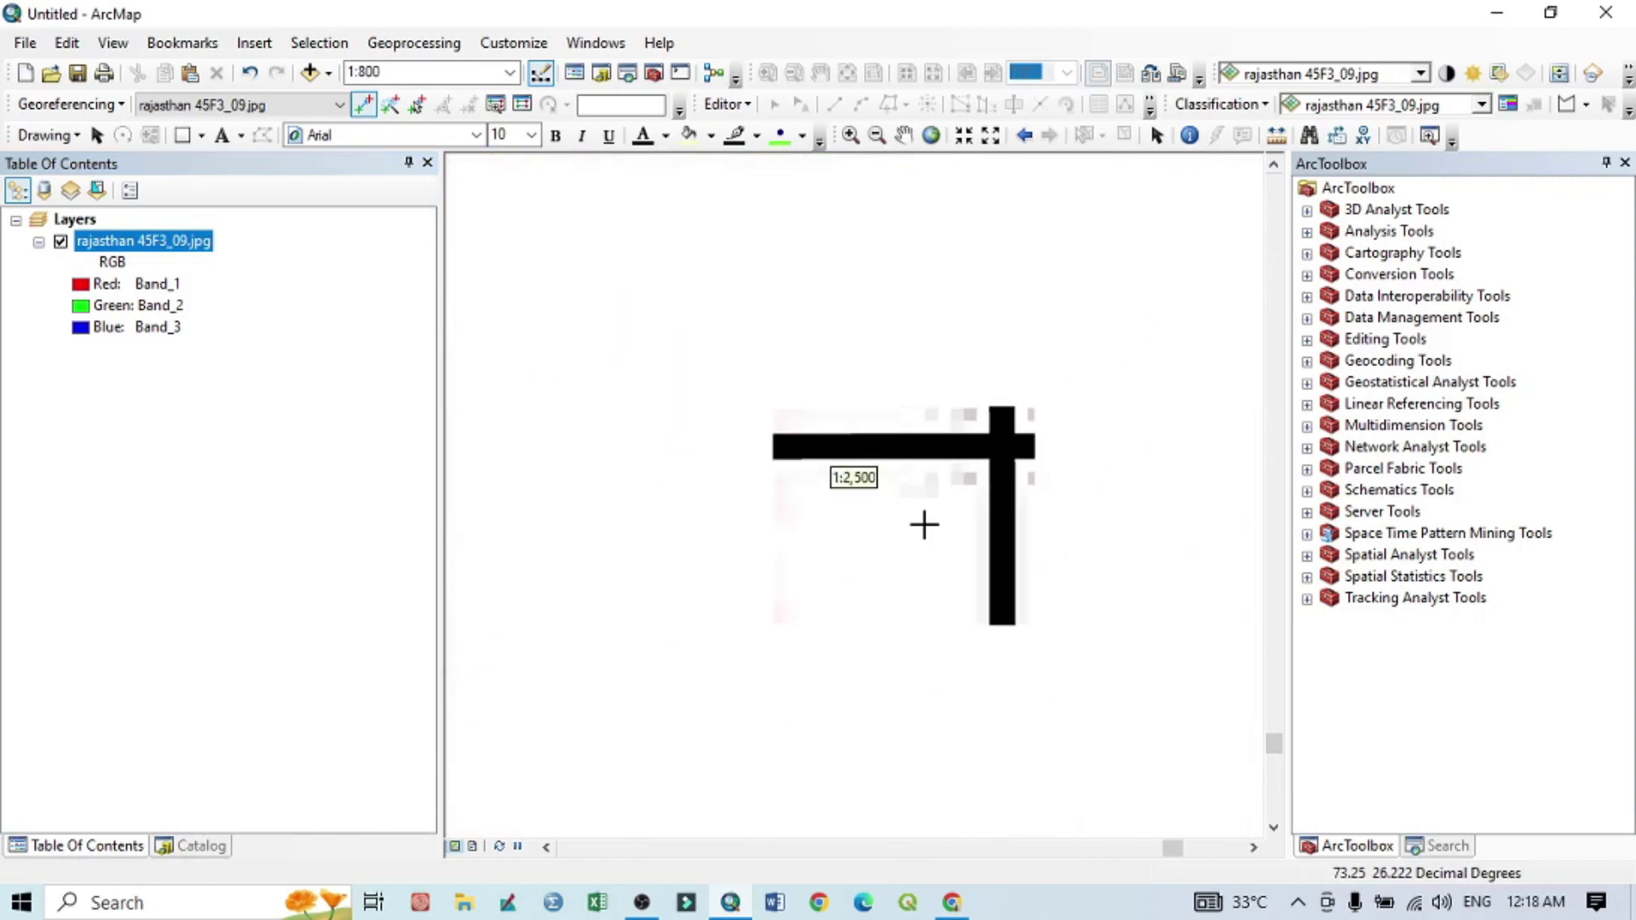
scroll(924, 524, up, 2)
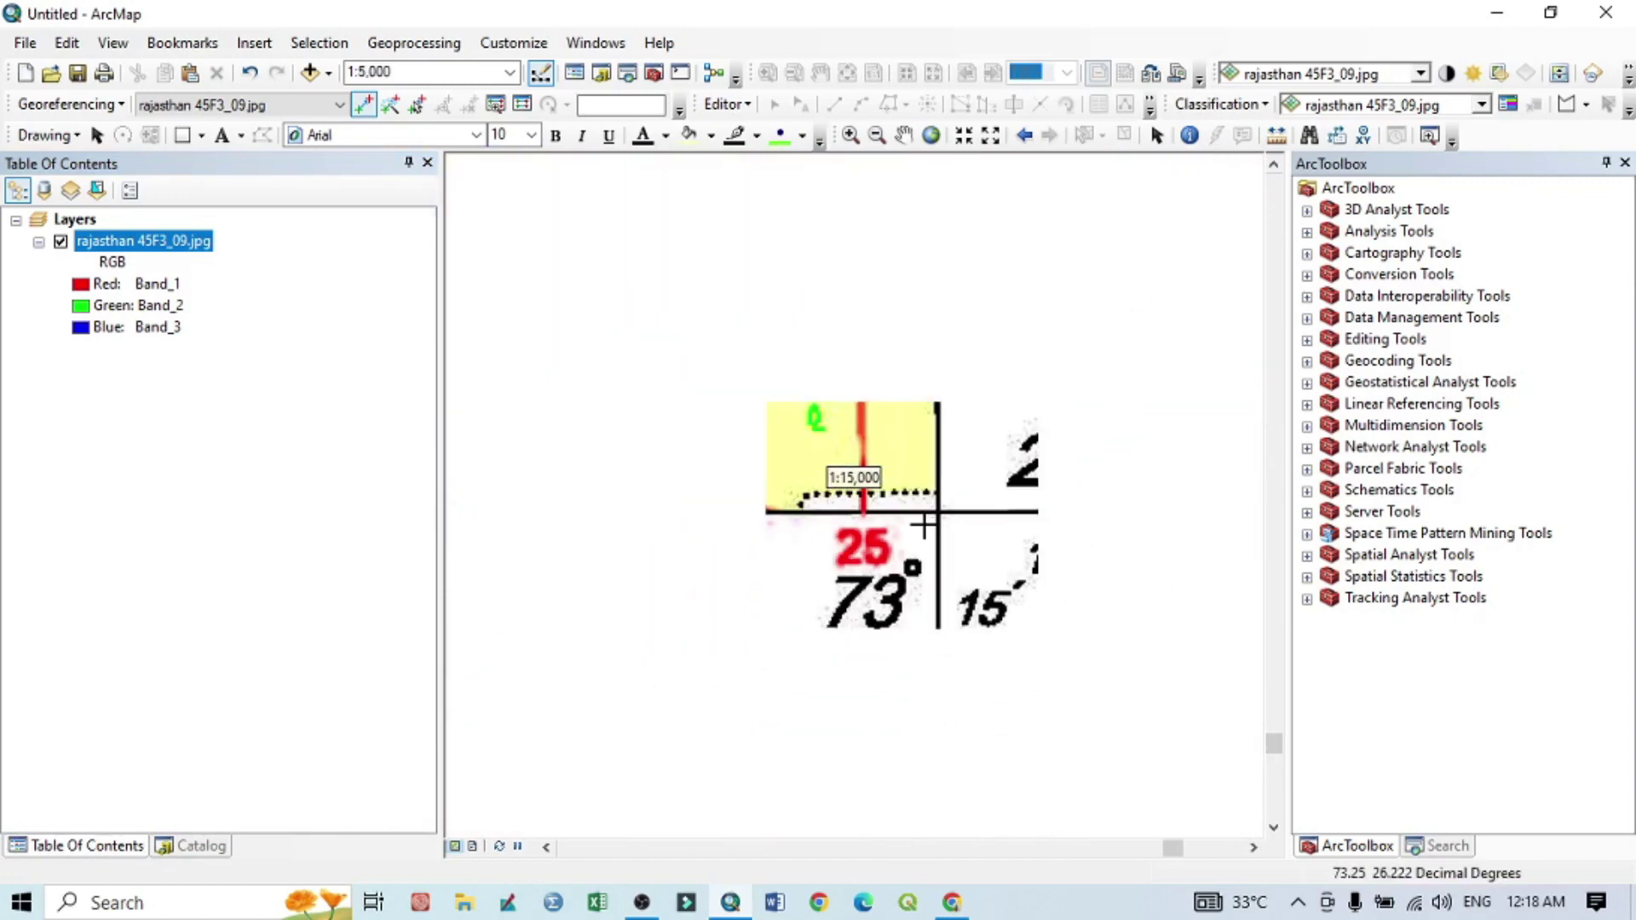
right_click(631, 249)
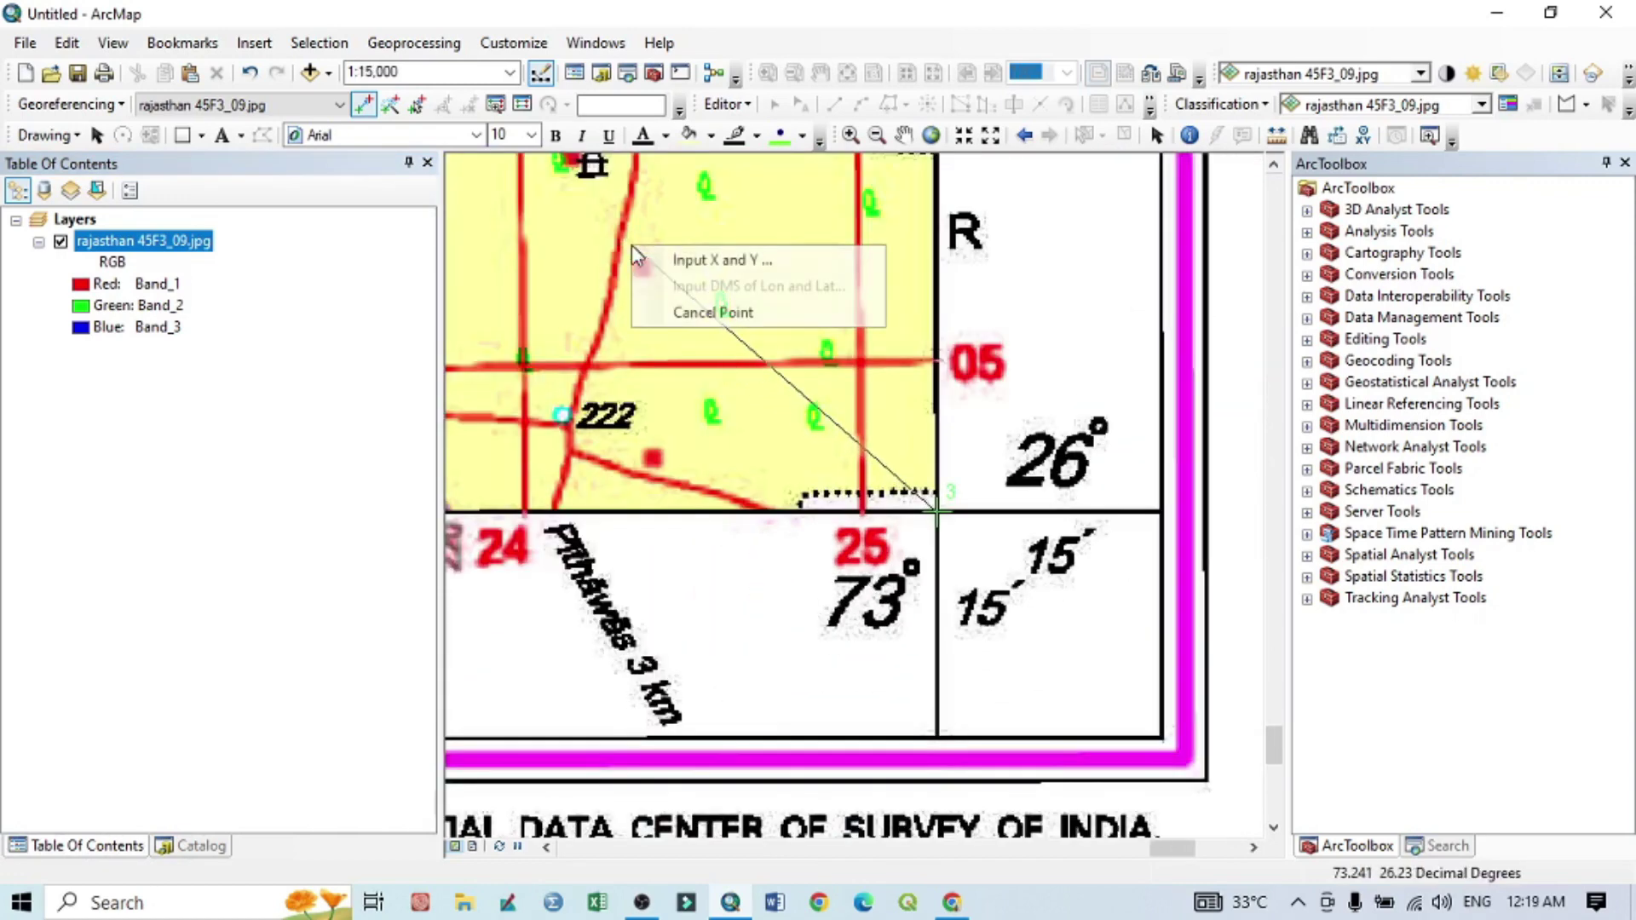
click(739, 261)
drag(834, 373, 698, 272)
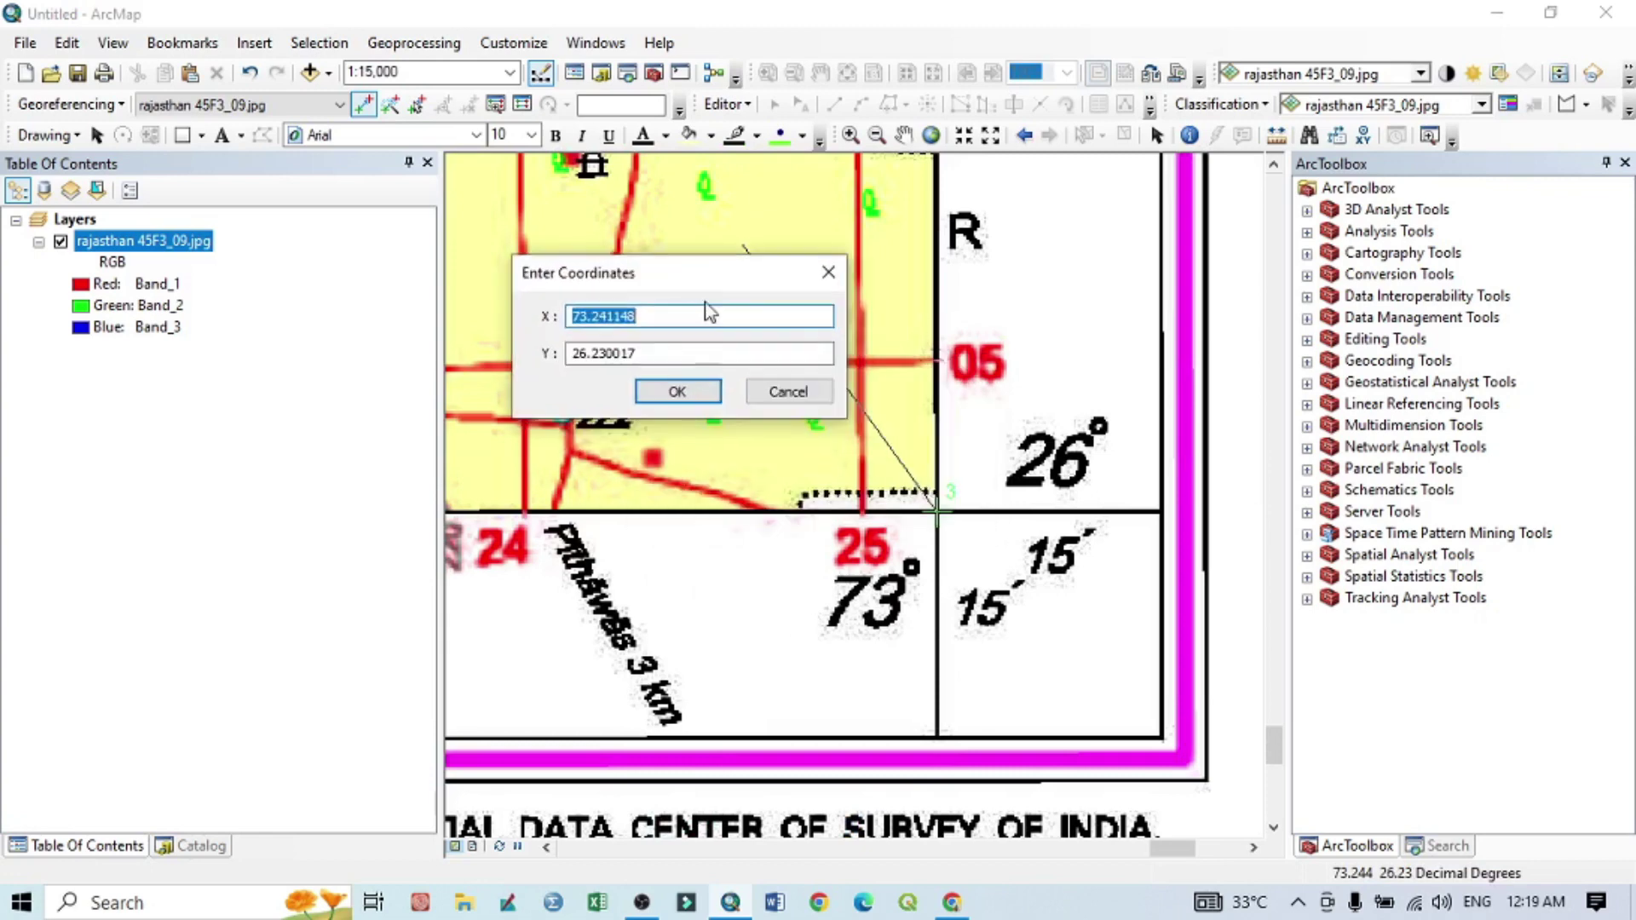
text(73.25)
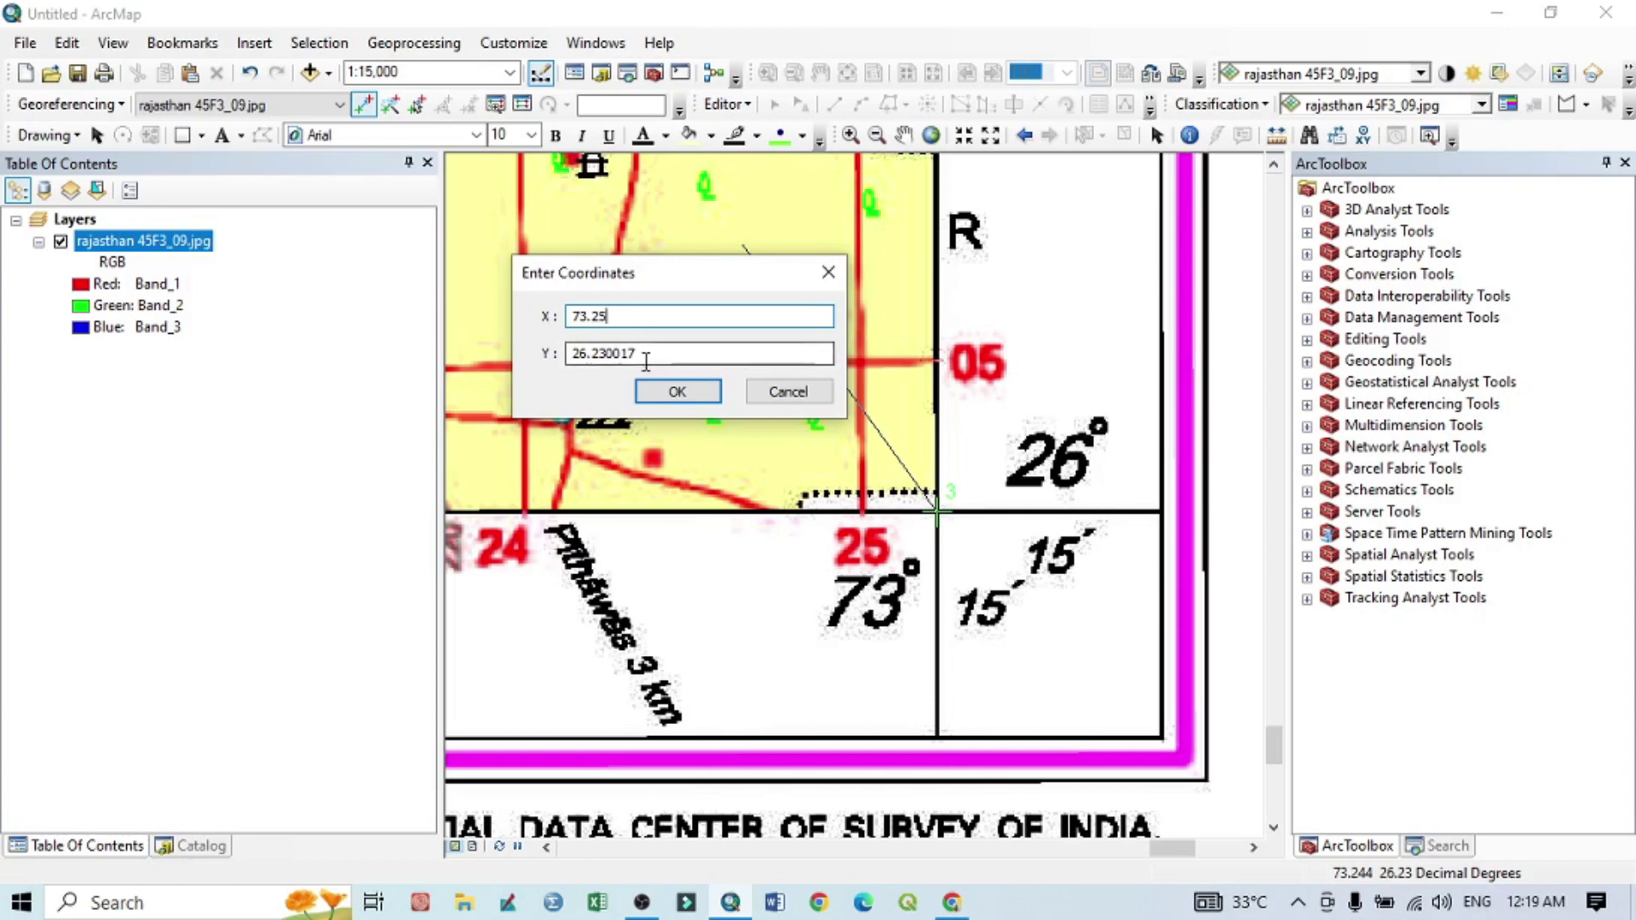
double_click(646, 362)
text(26.25)
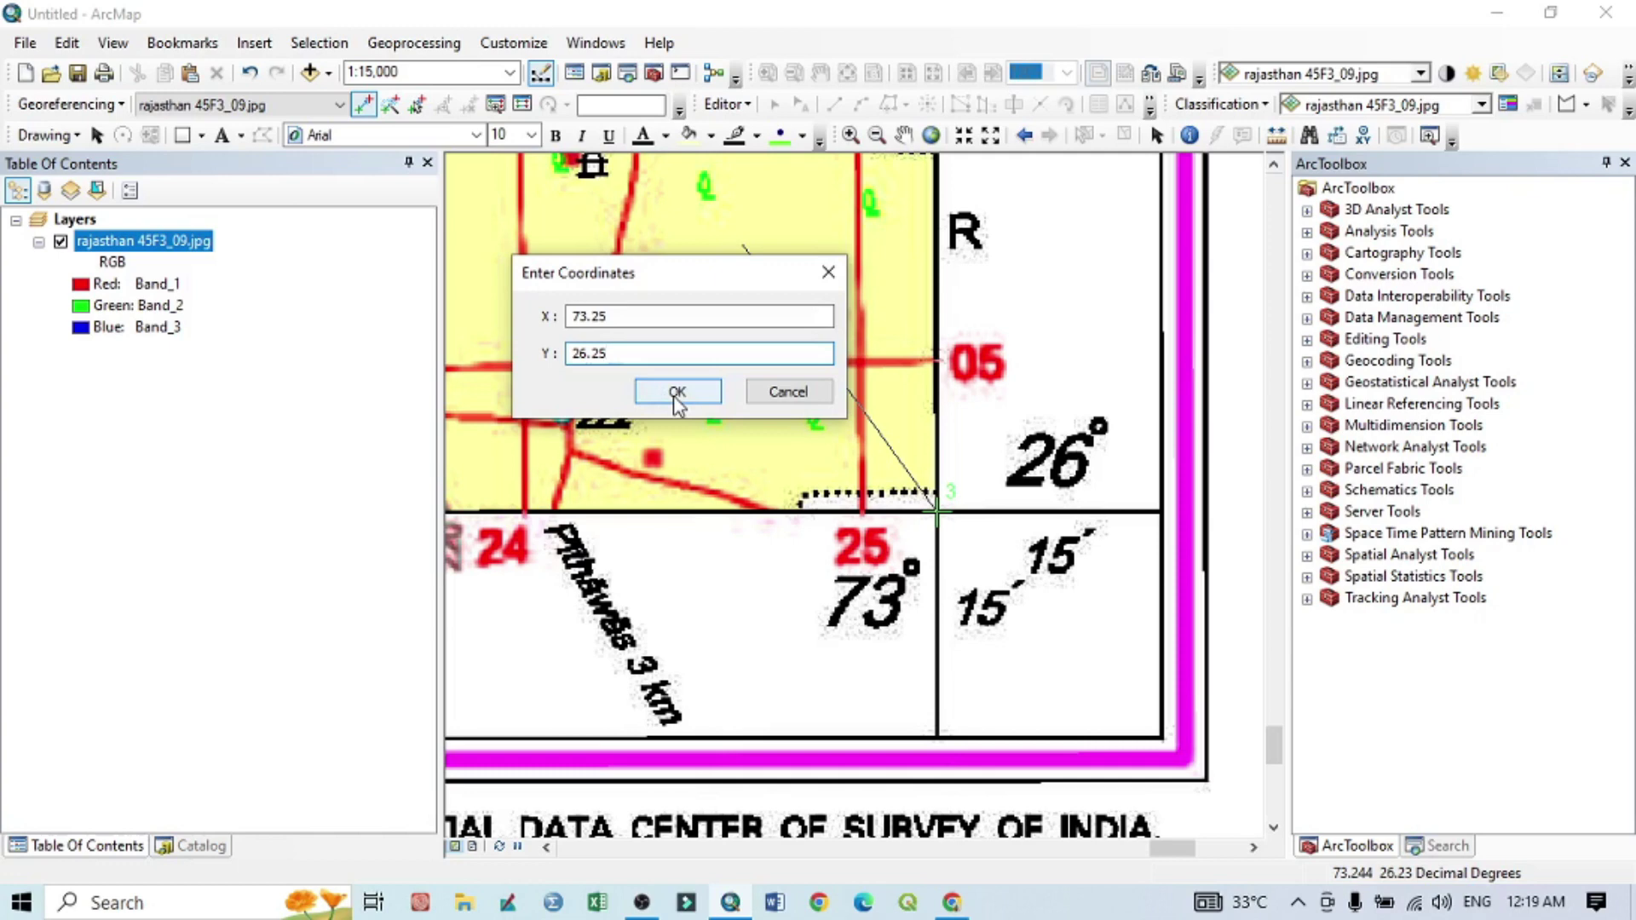
click(676, 401)
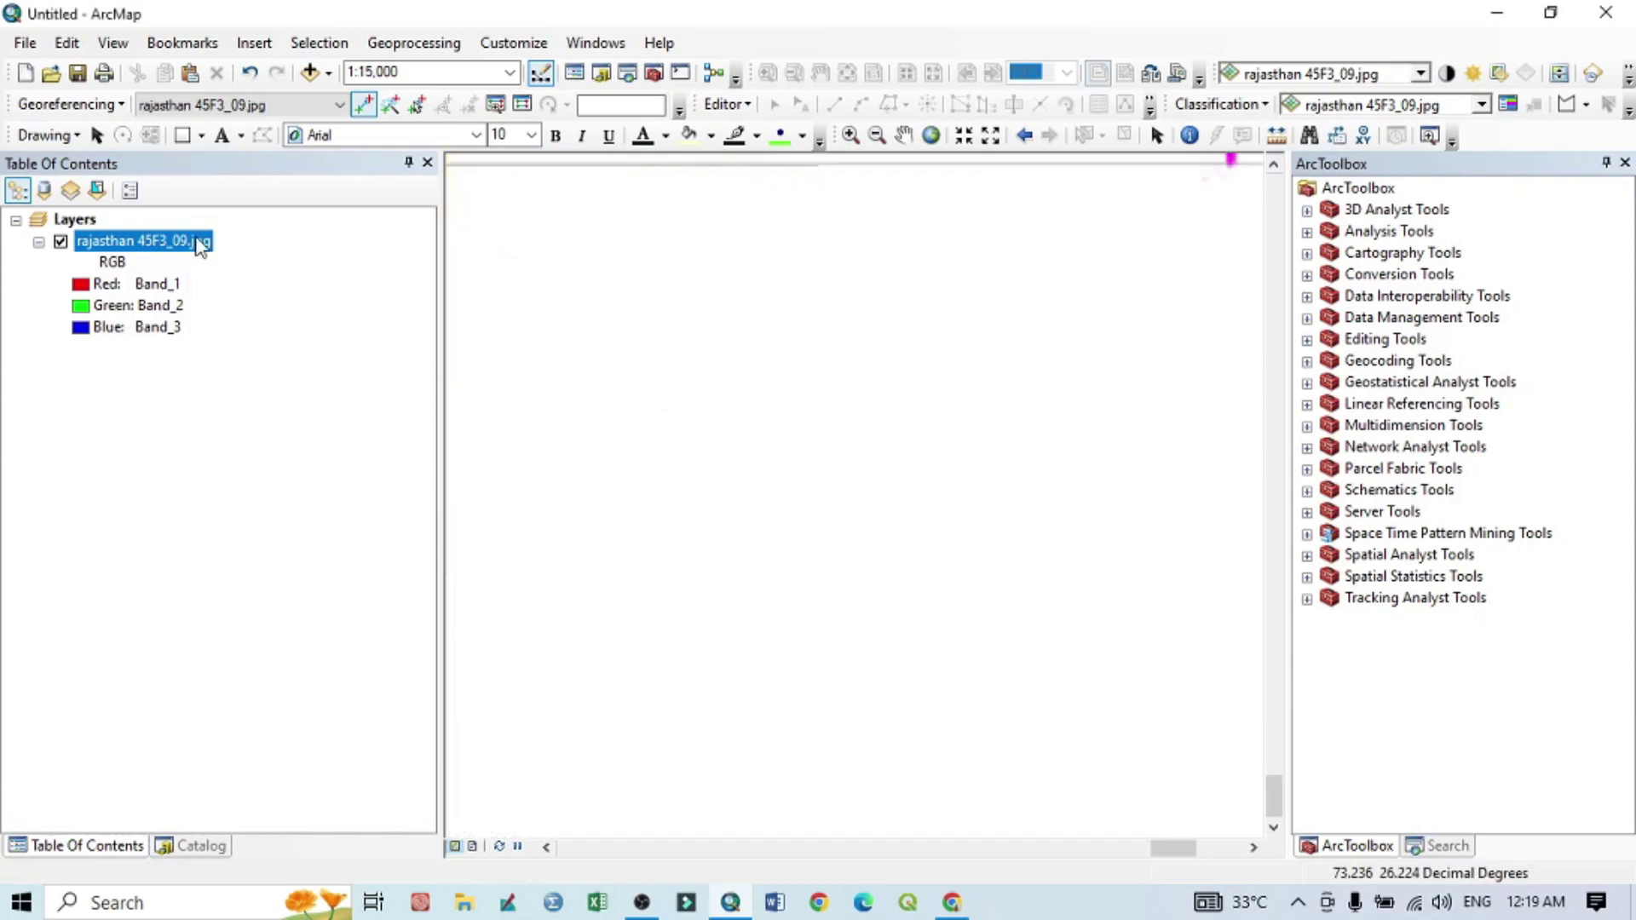
Zoom to the toposheet layer and place the fourth control point on the grid intersection at the map's lower-left corner.
right_click(195, 244)
click(271, 363)
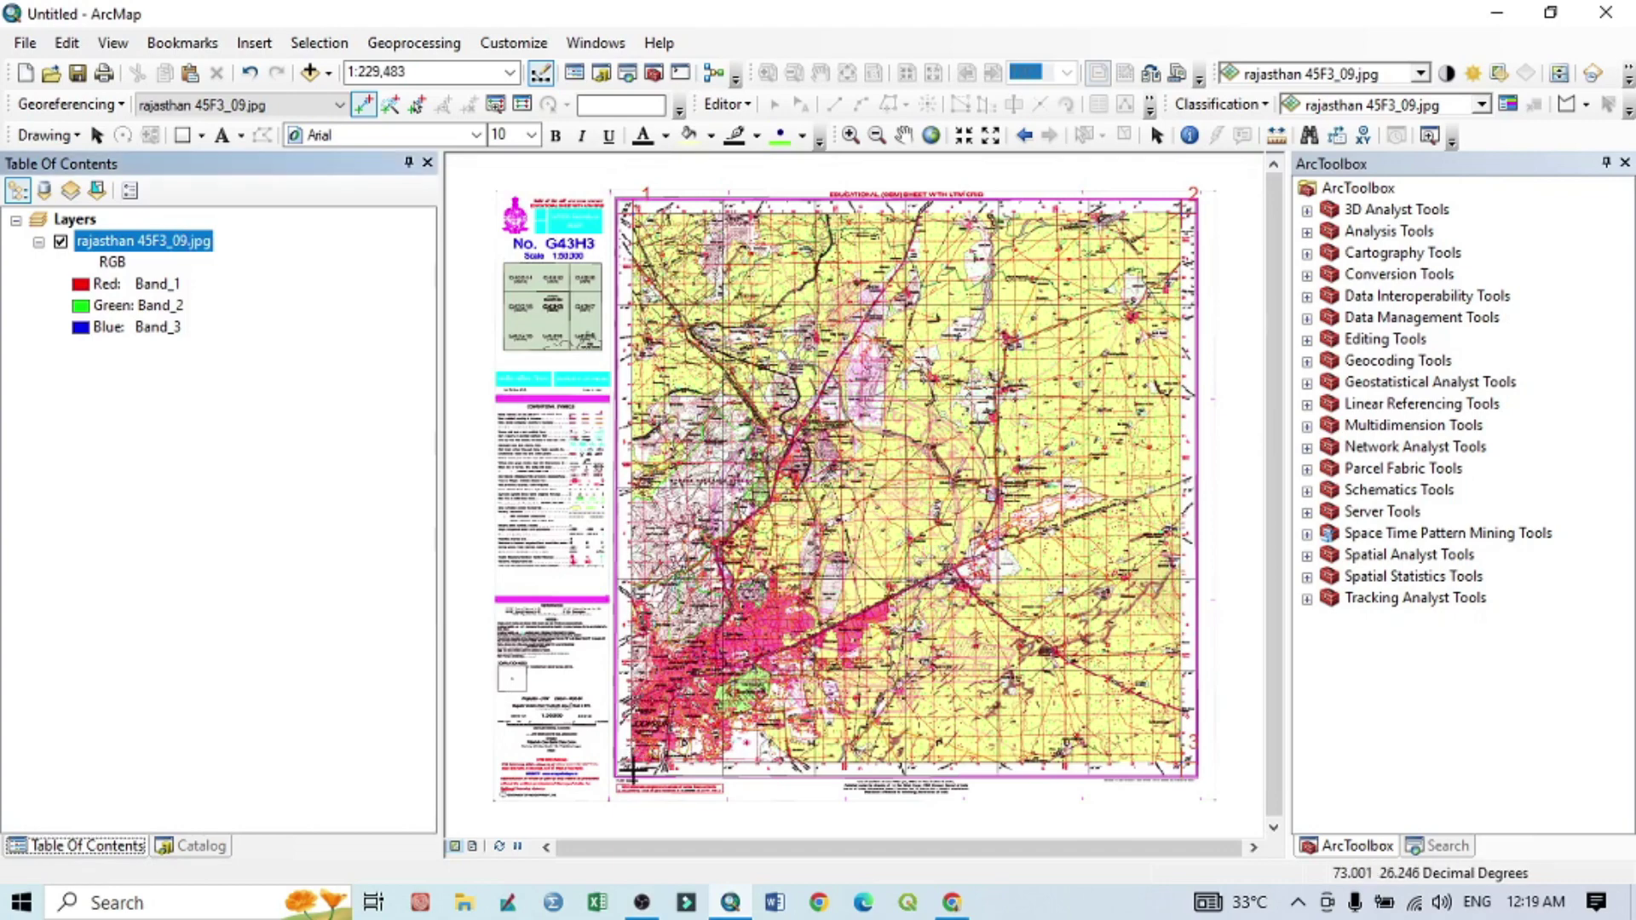
scroll(633, 770, down, 8)
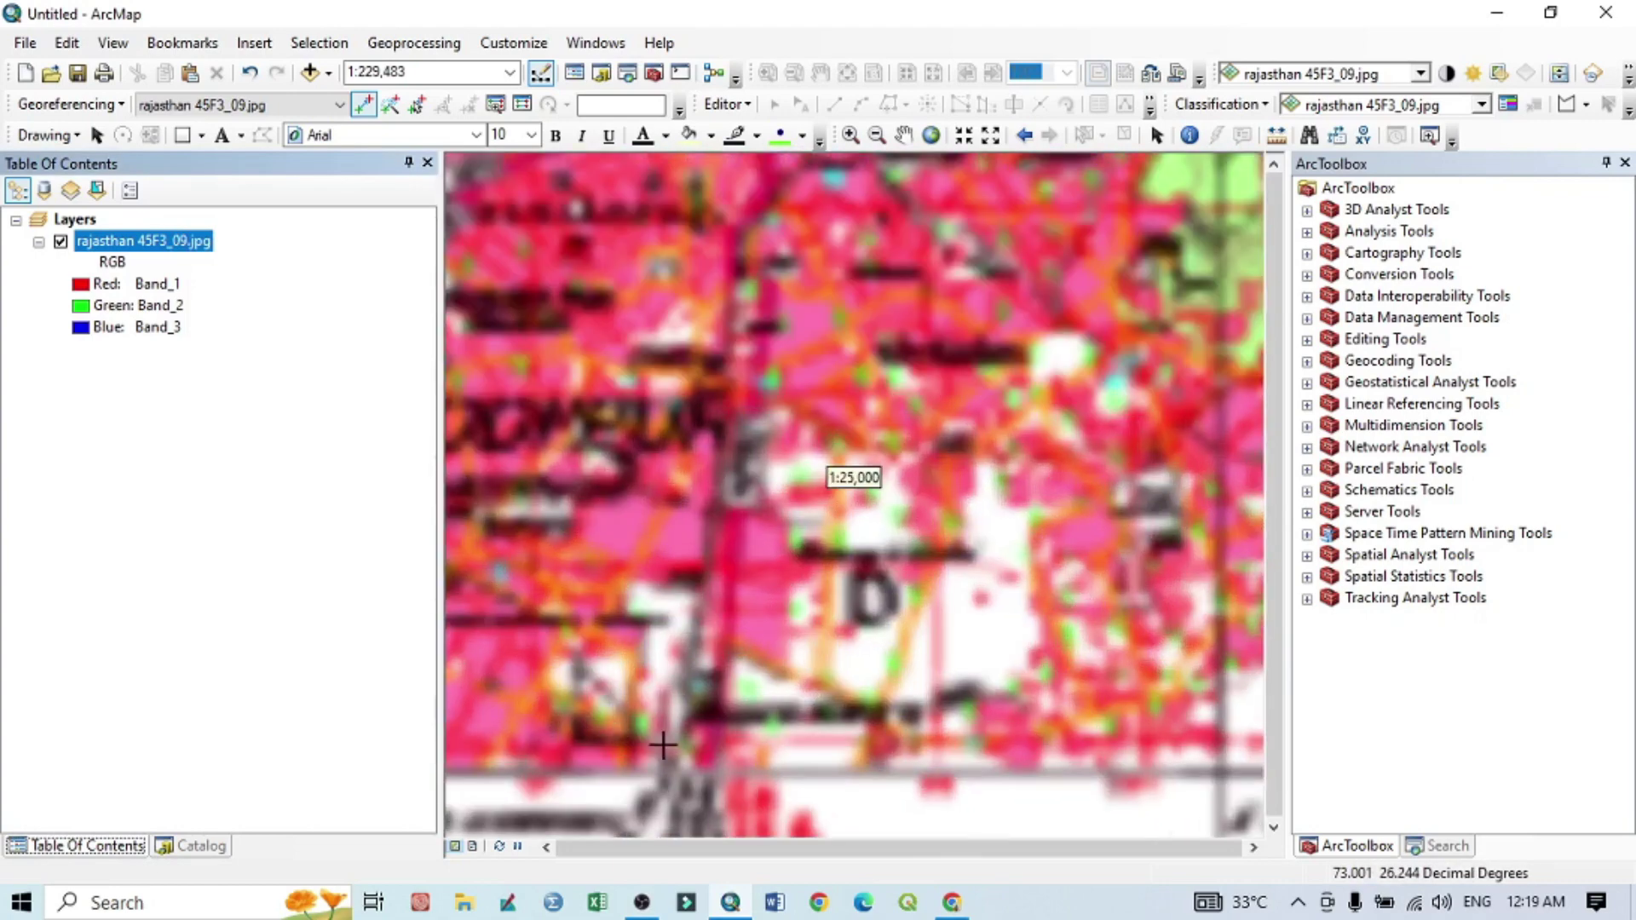
scroll(602, 761, up, 1)
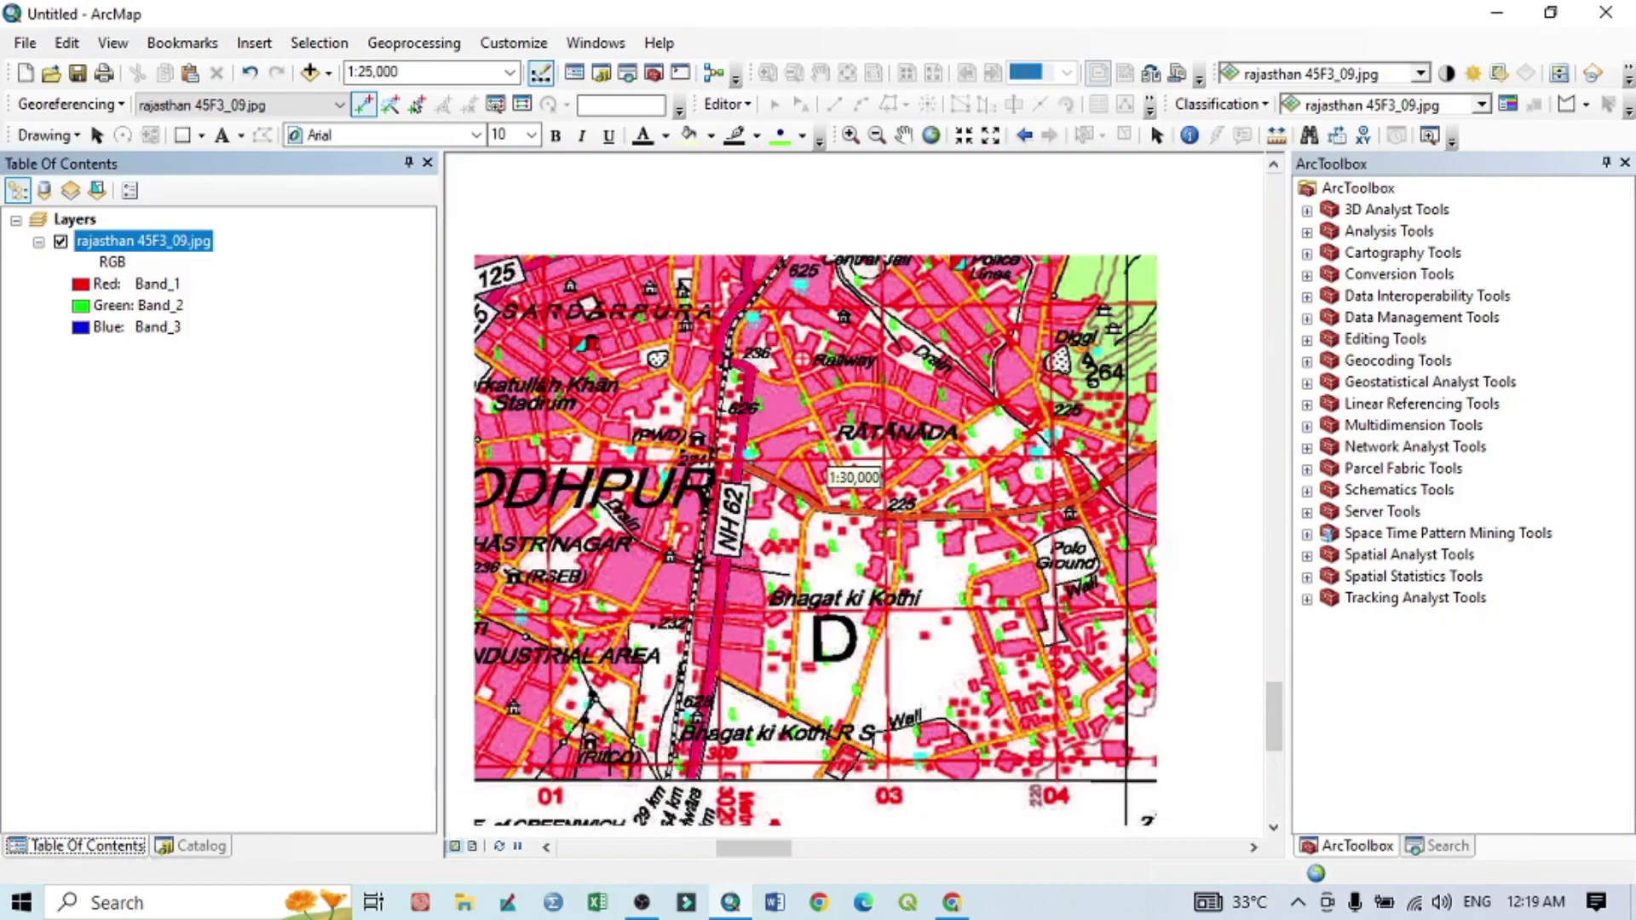
scroll(499, 761, up, 3)
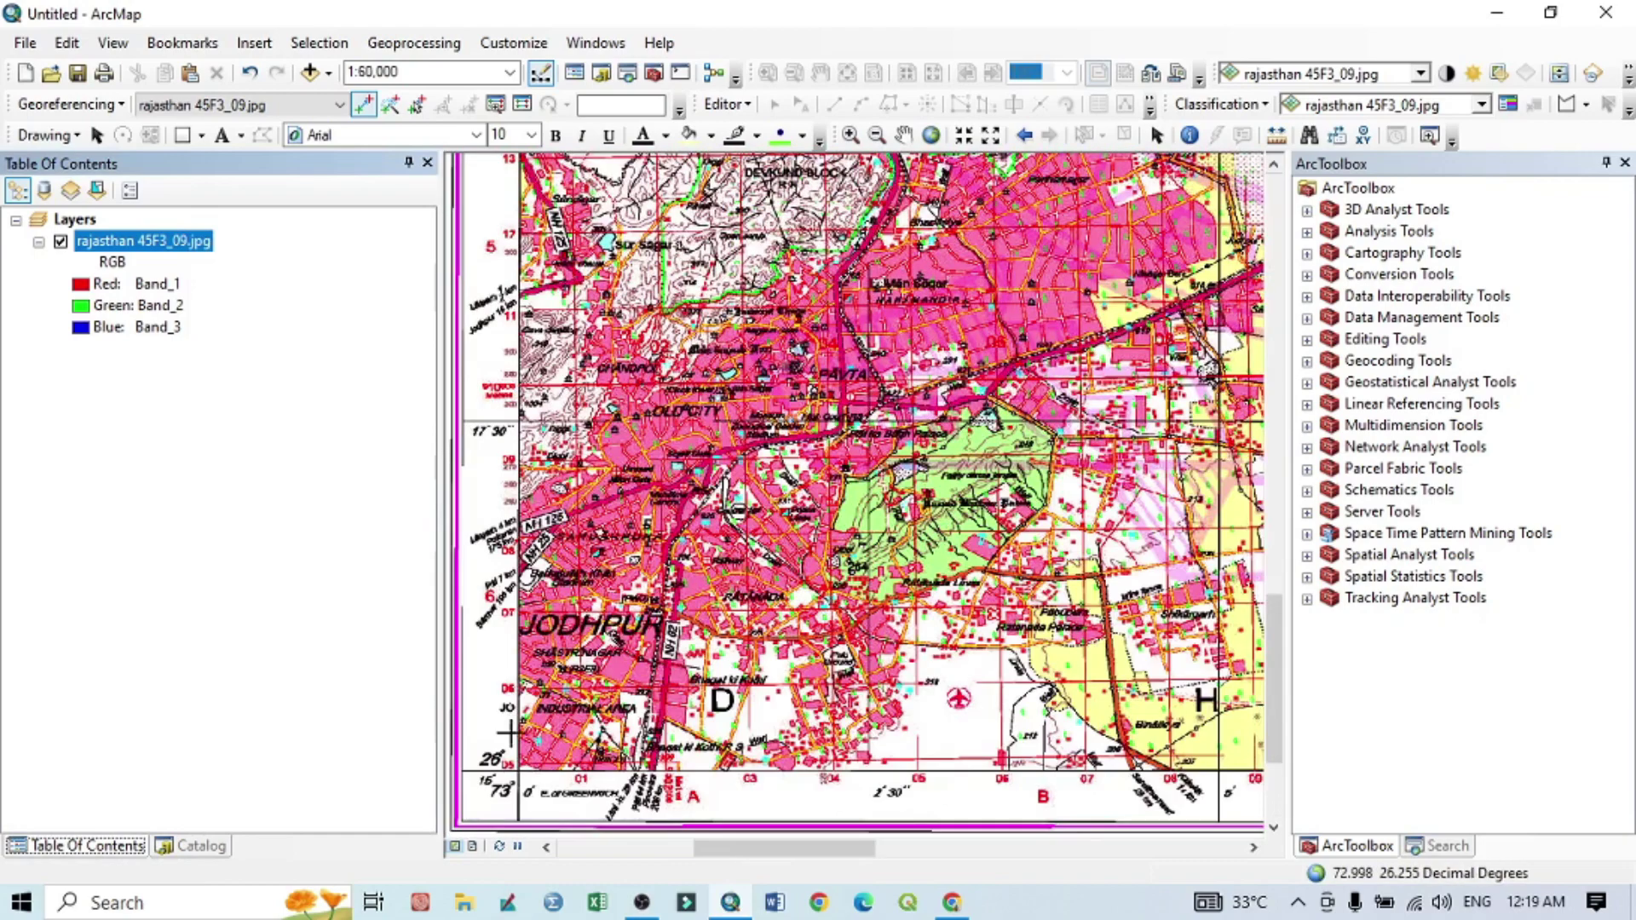
scroll(495, 778, down, 6)
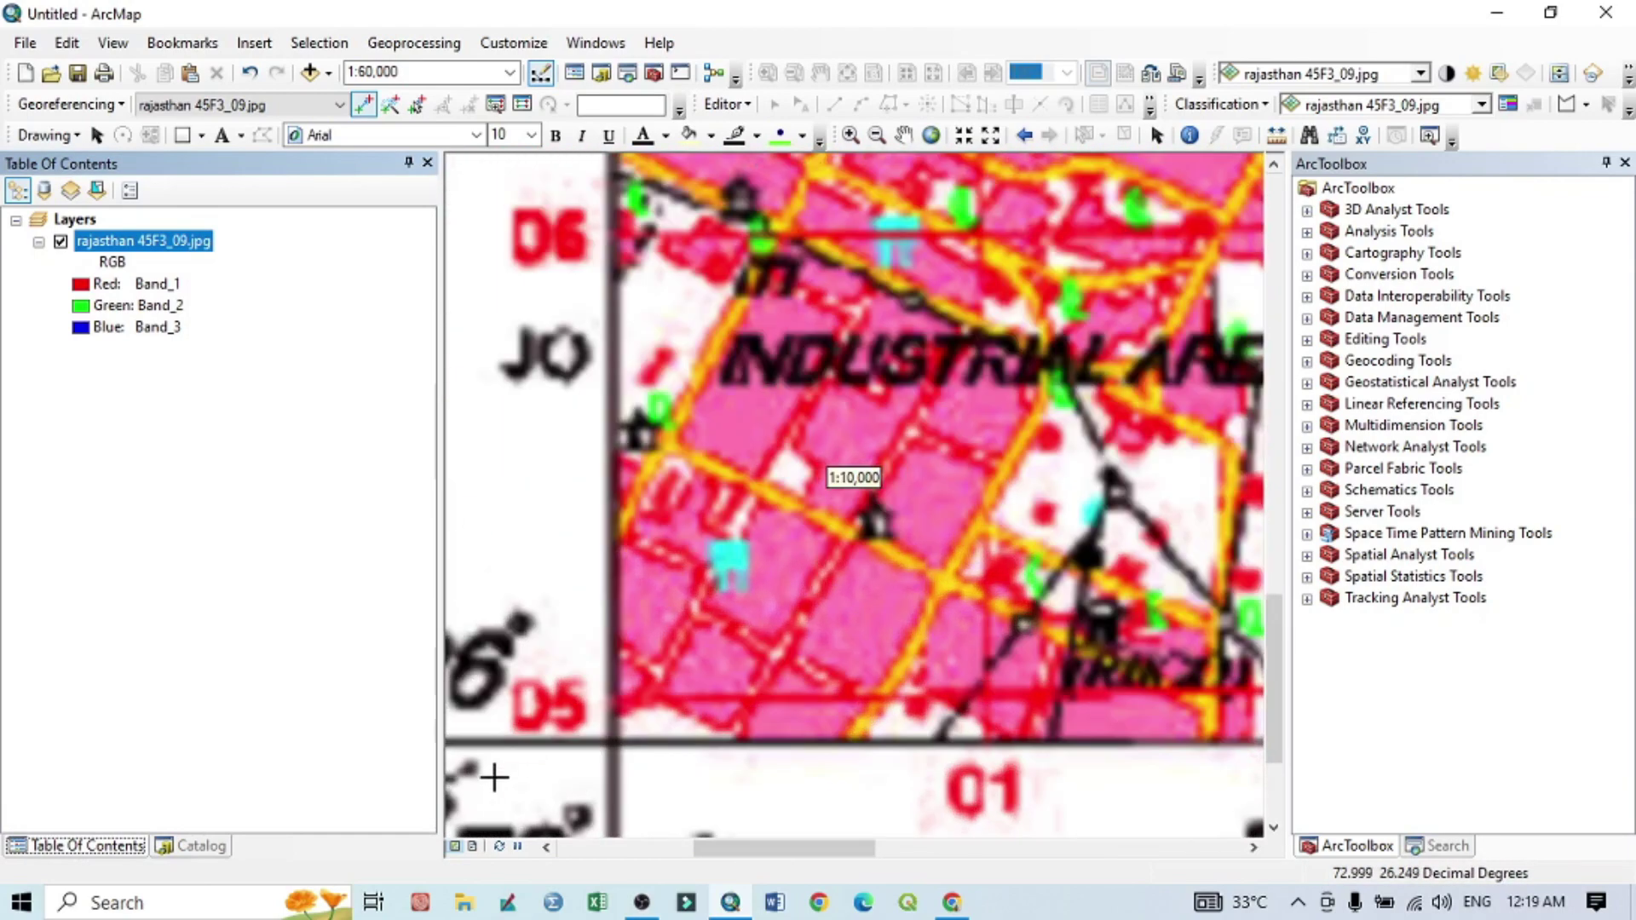
scroll(555, 650, down, 2)
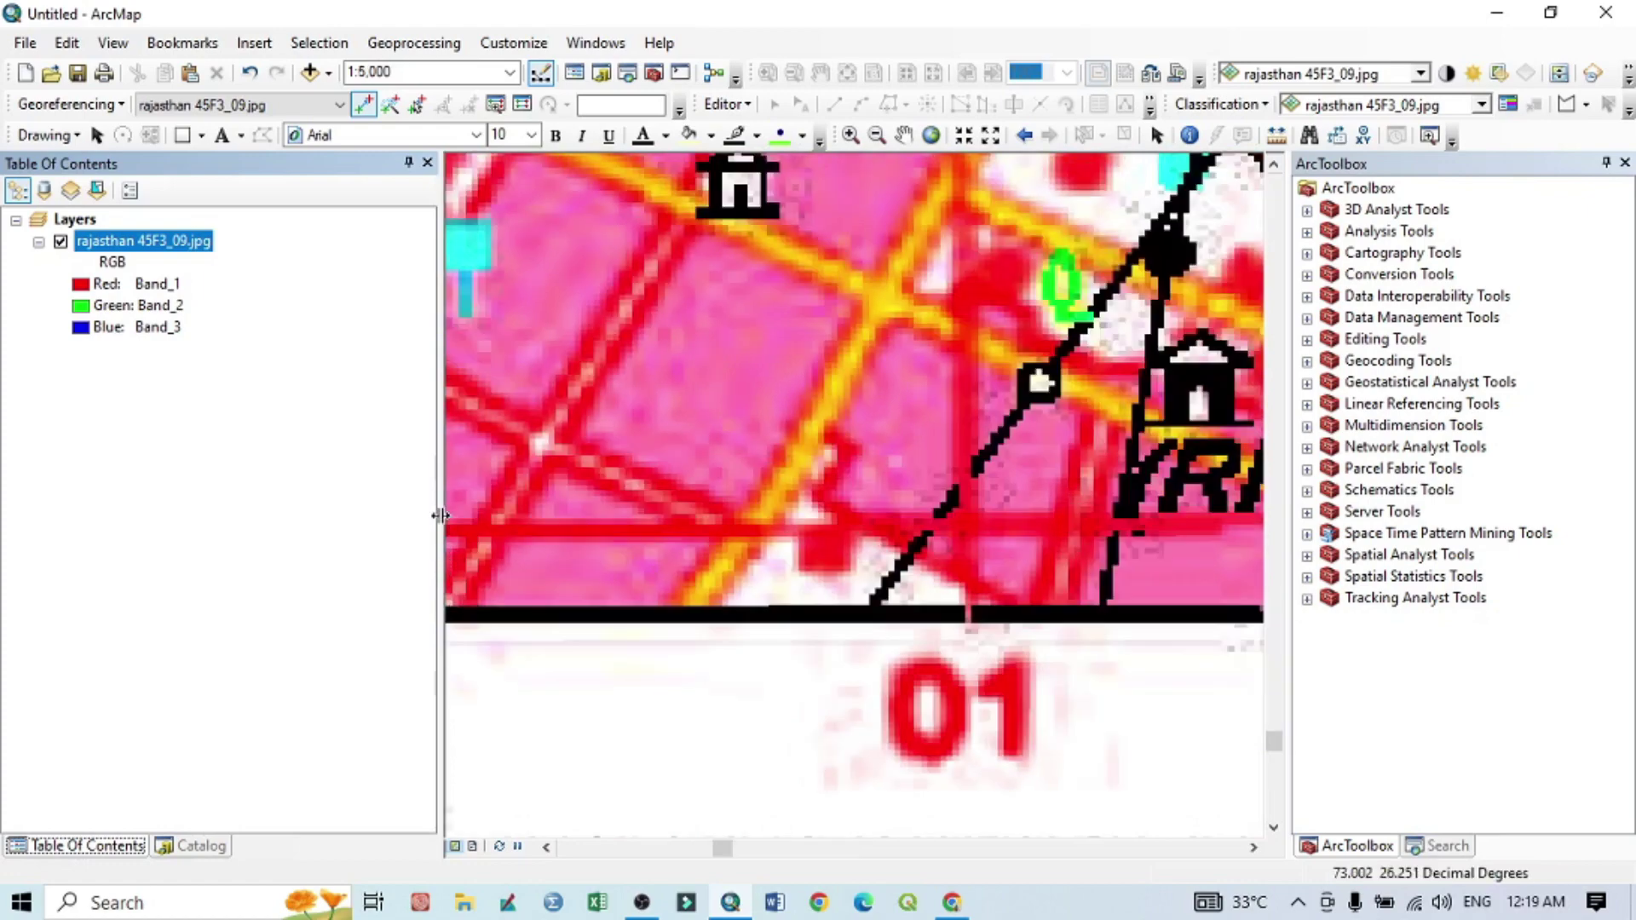
drag(385, 524, 313, 523)
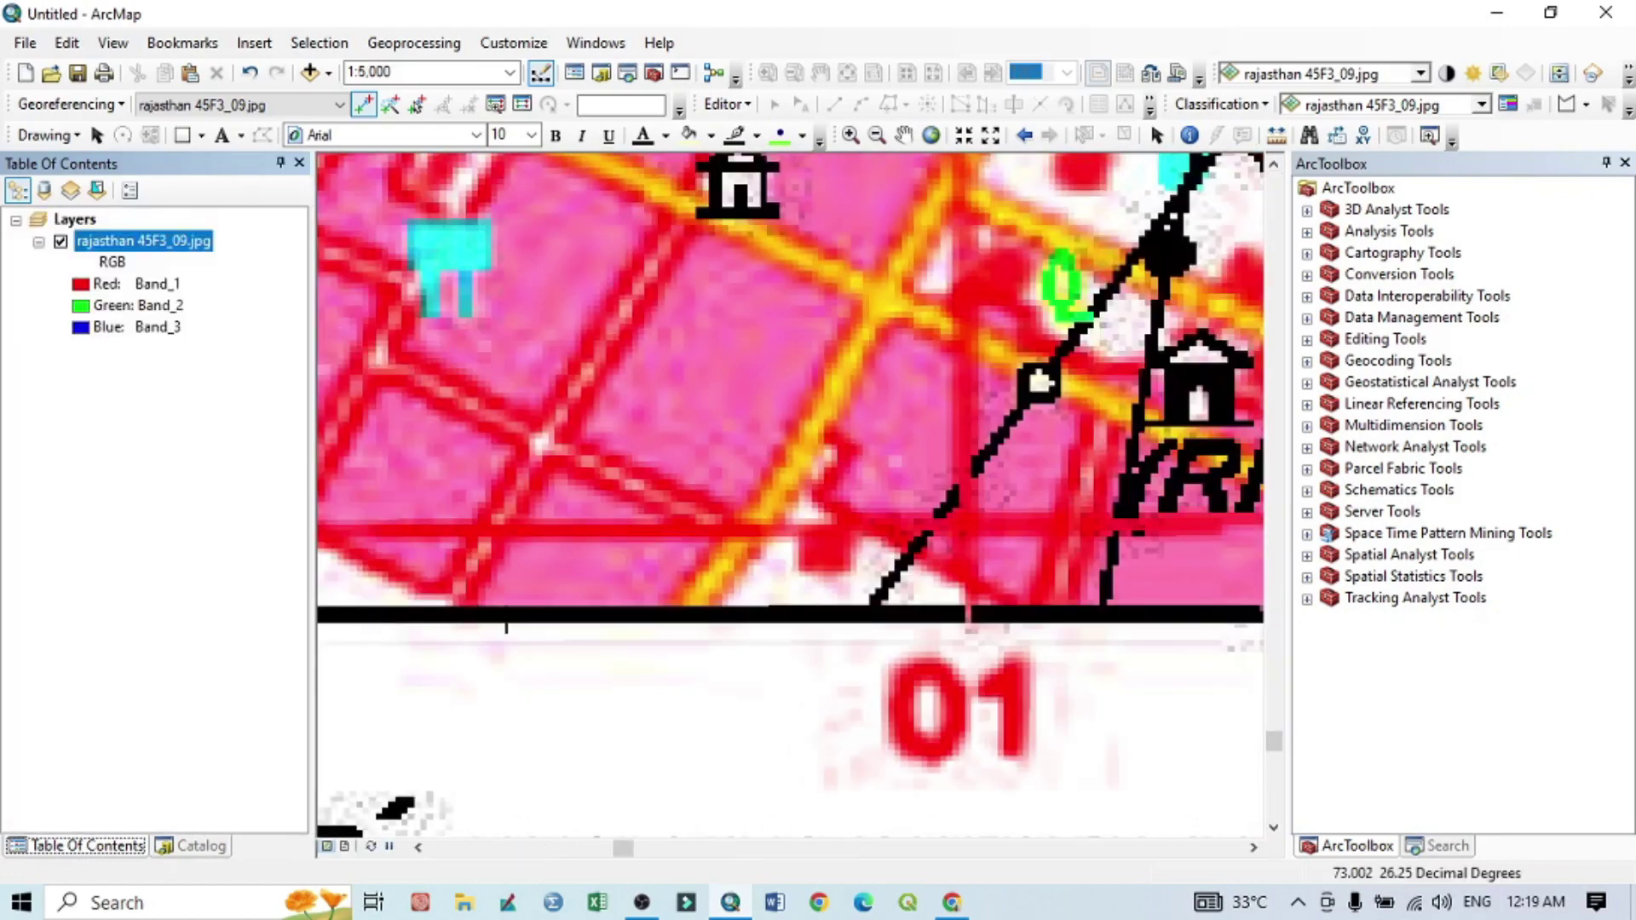
scroll(780, 490, down, 3)
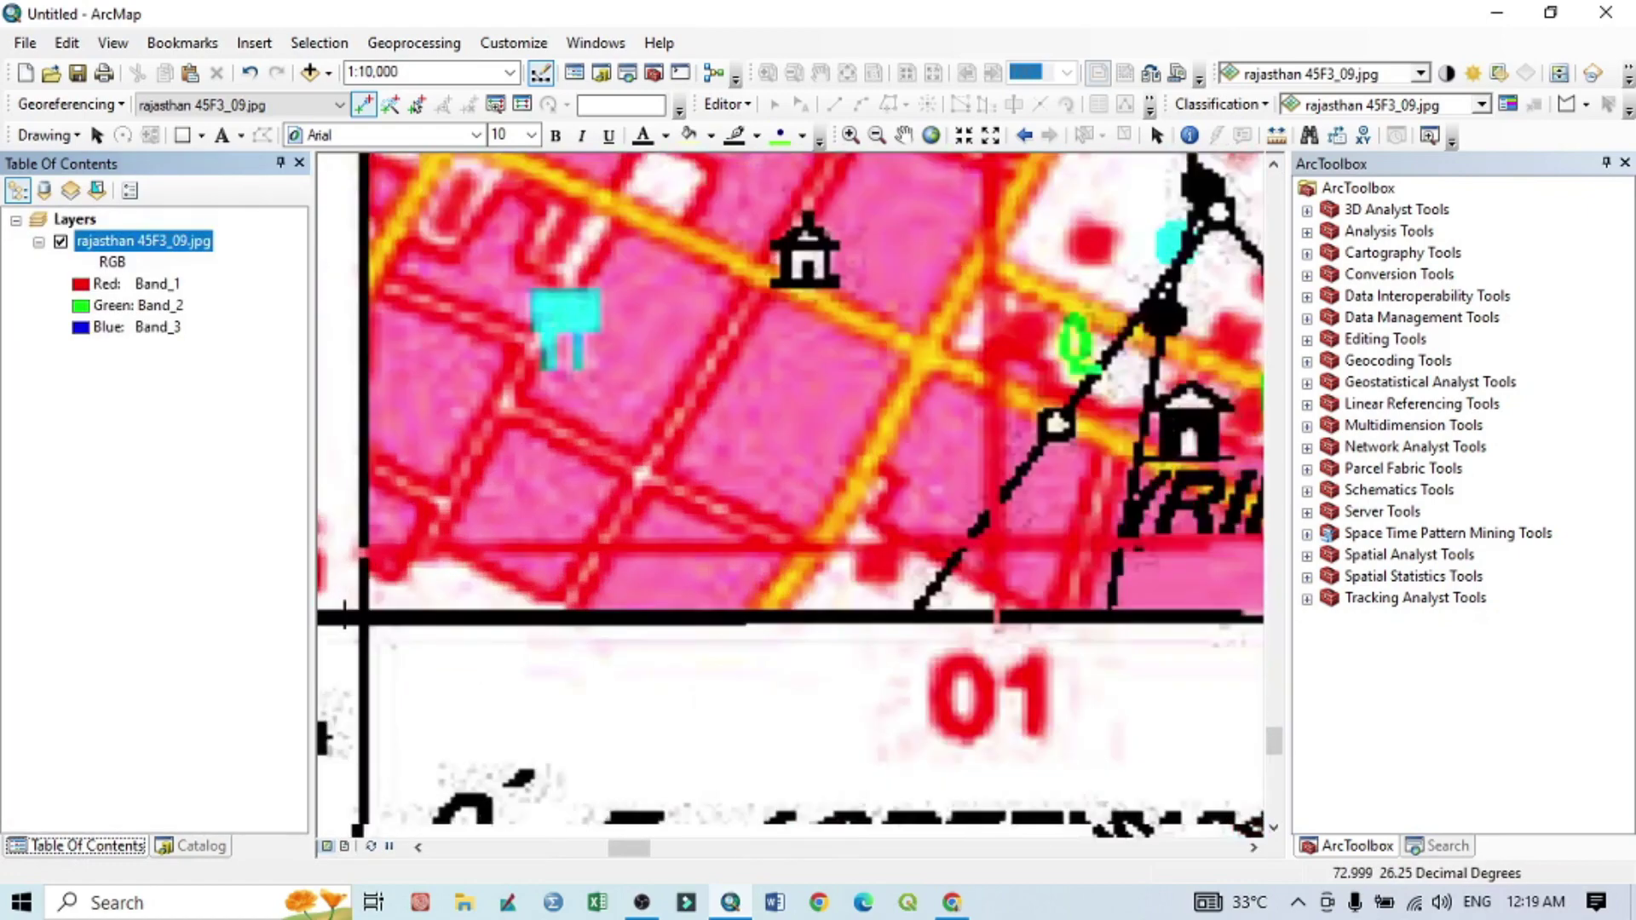
scroll(780, 490, down, 2)
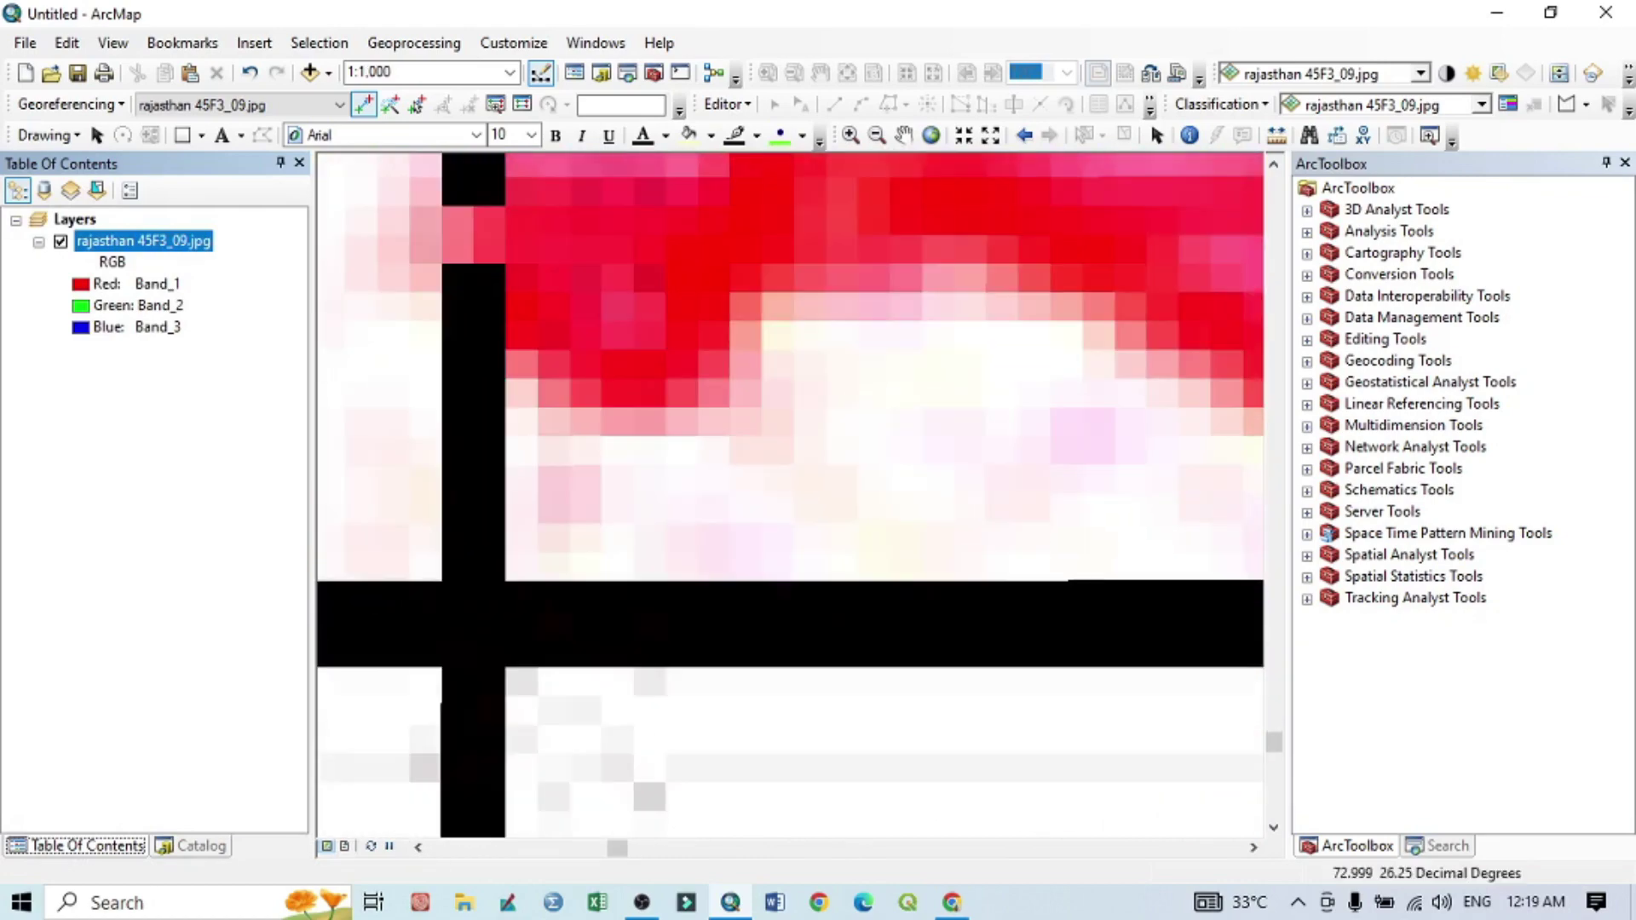
scroll(780, 490, up, 5)
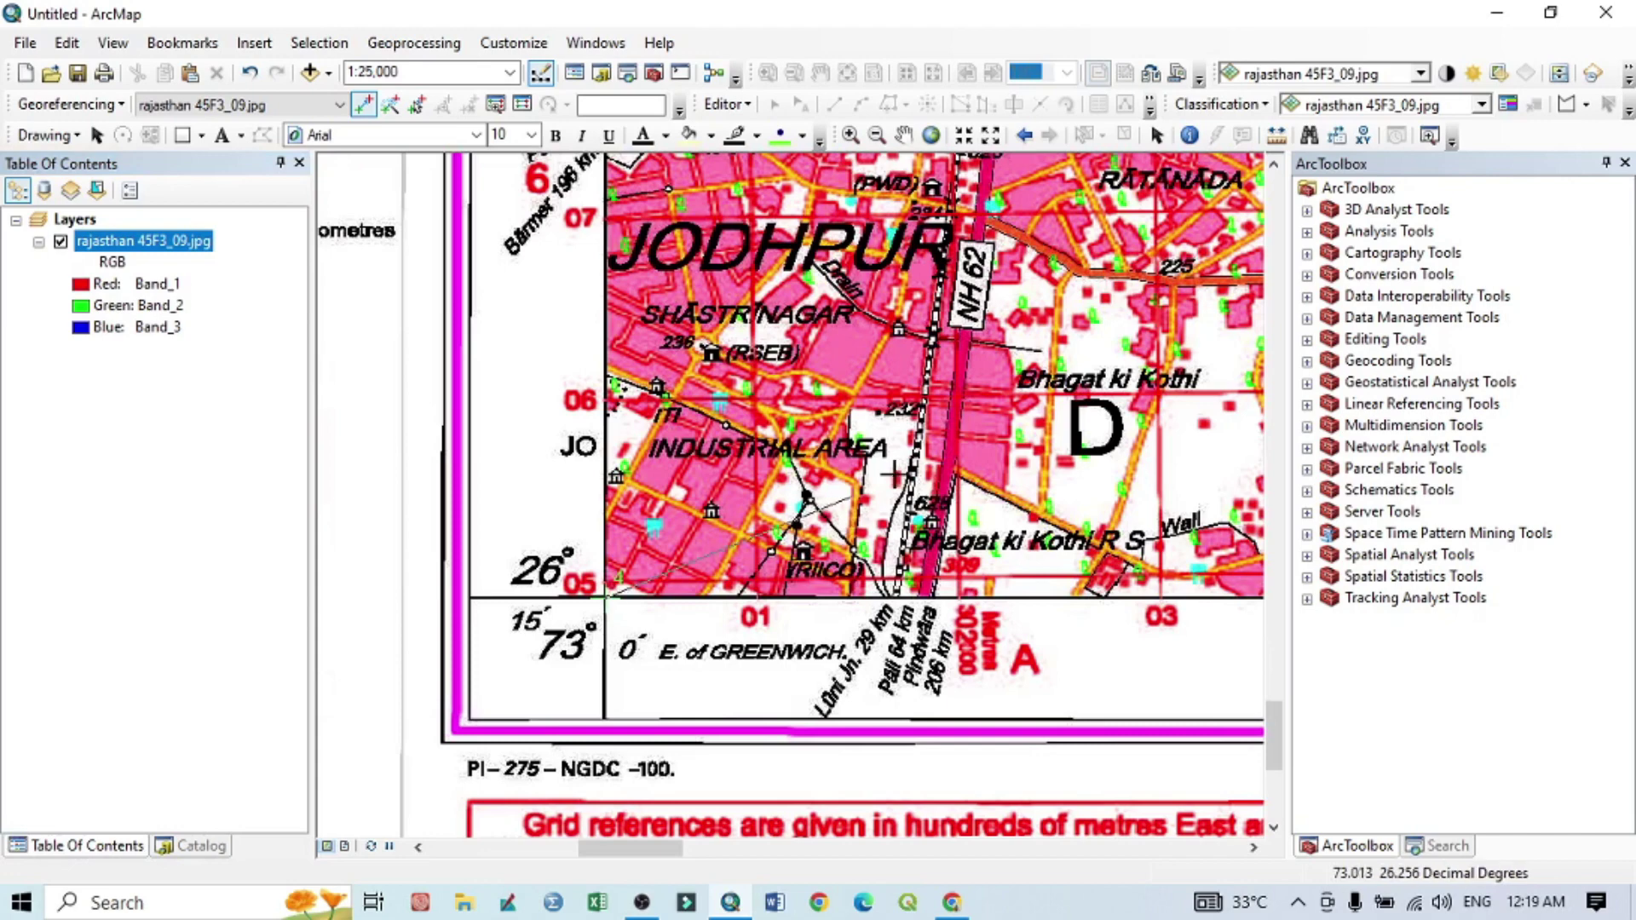
Enter X 73.00 and Y 26.25 as the lower-left control point's coordinates and accept them.
click(684, 459)
right_click(683, 459)
click(731, 474)
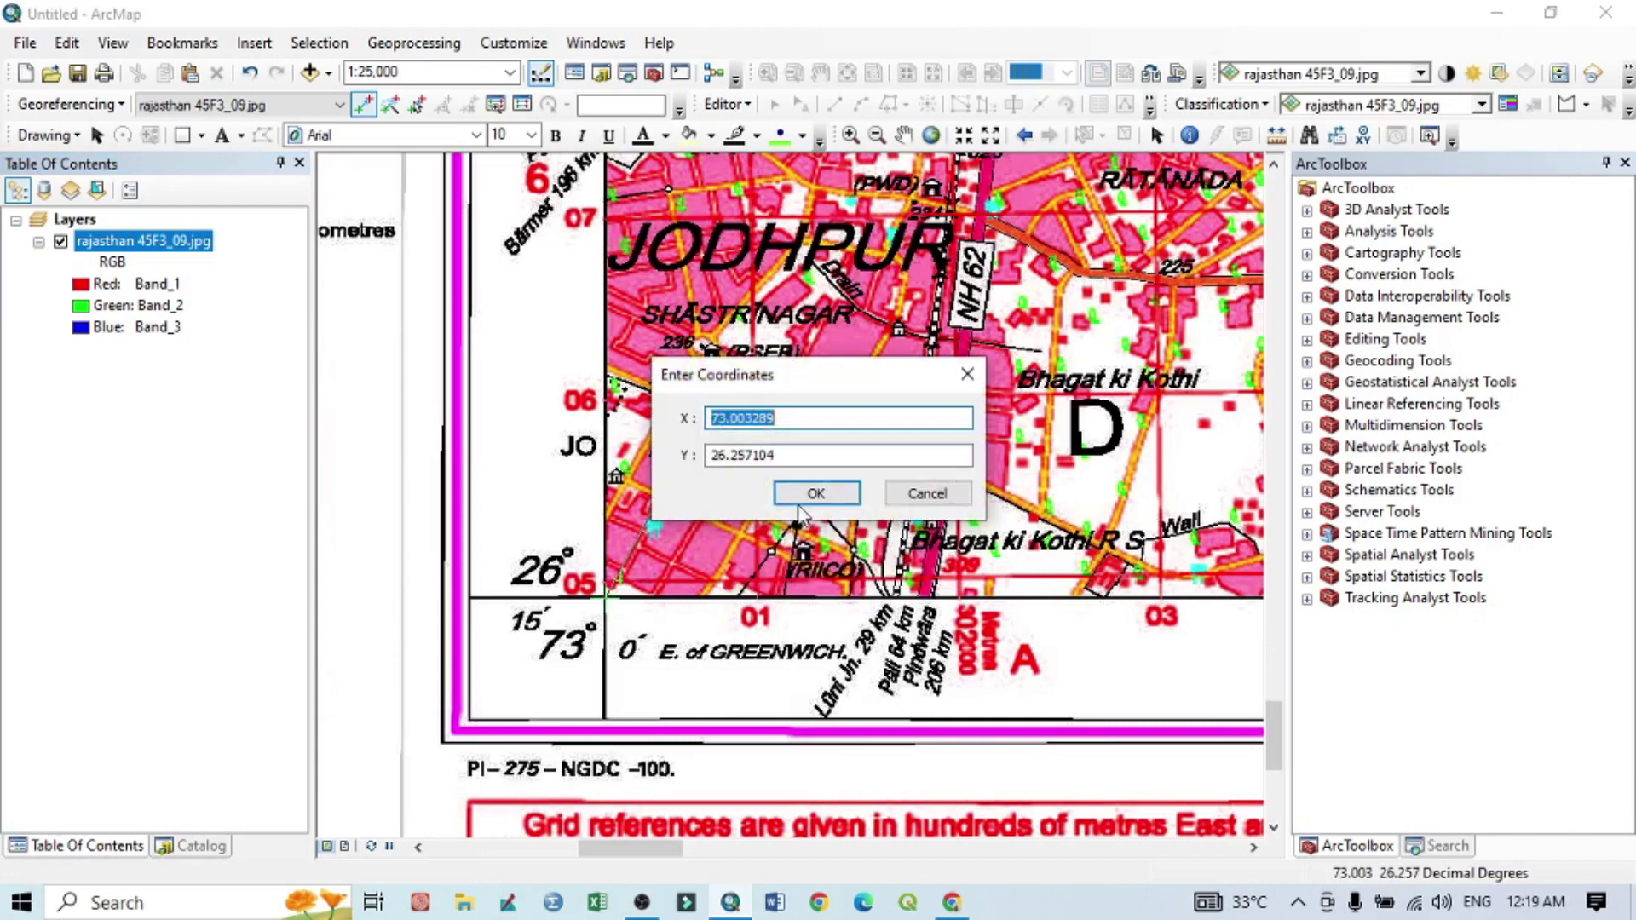
drag(761, 384, 837, 564)
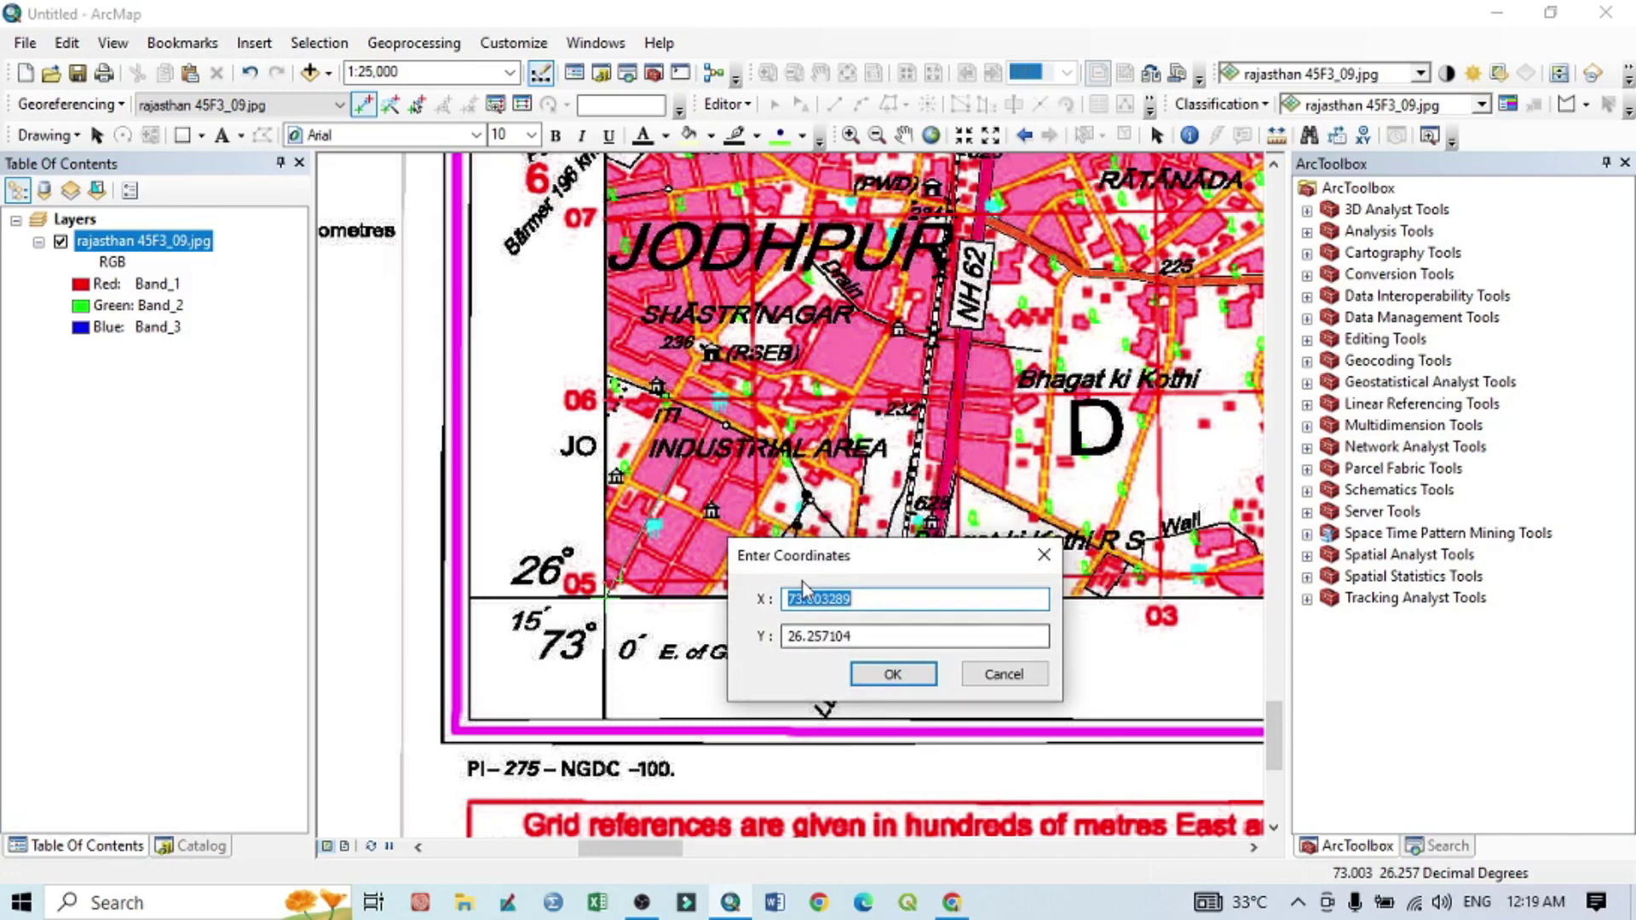
drag(804, 558, 799, 540)
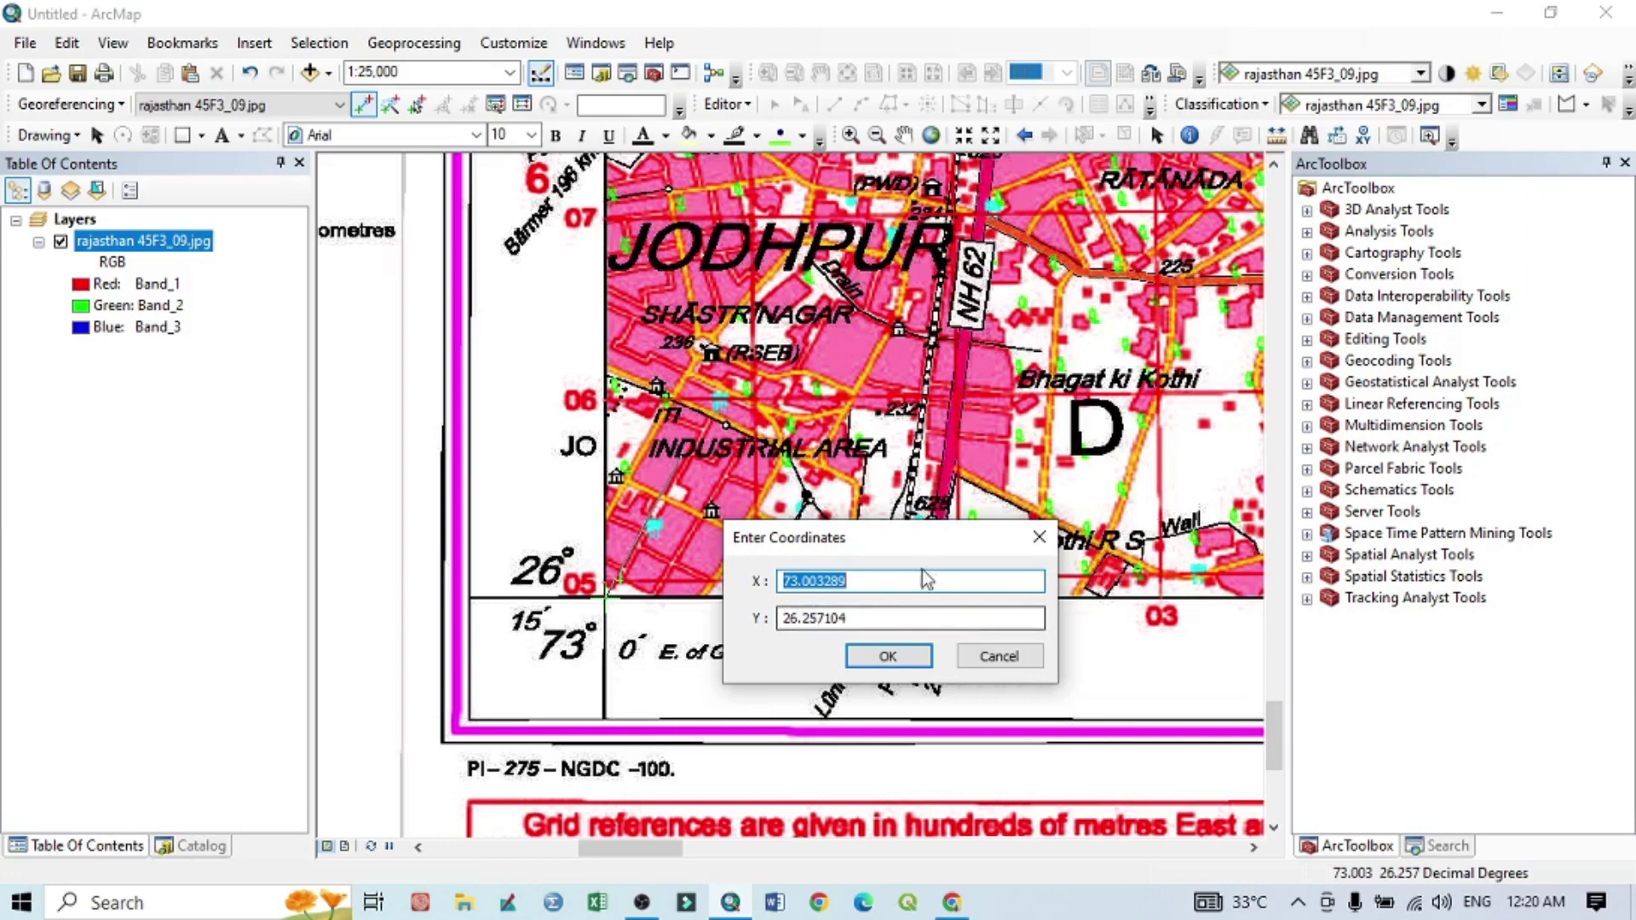
click(869, 583)
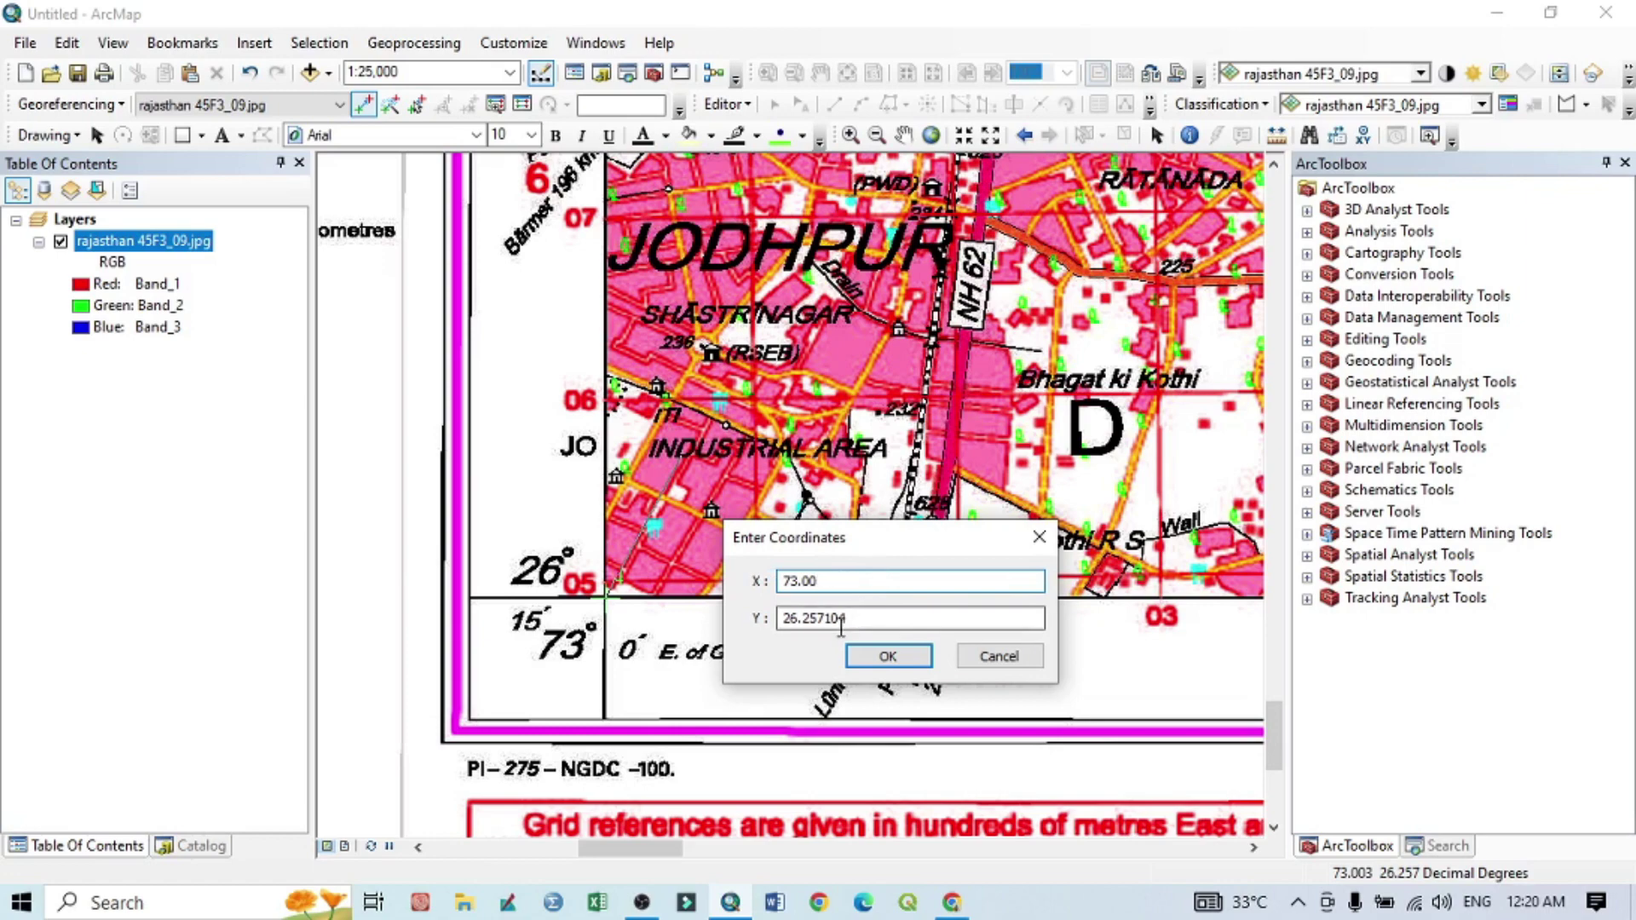
click(932, 607)
key(BackSpace)
key(BackSpace)
key(BackSpace)
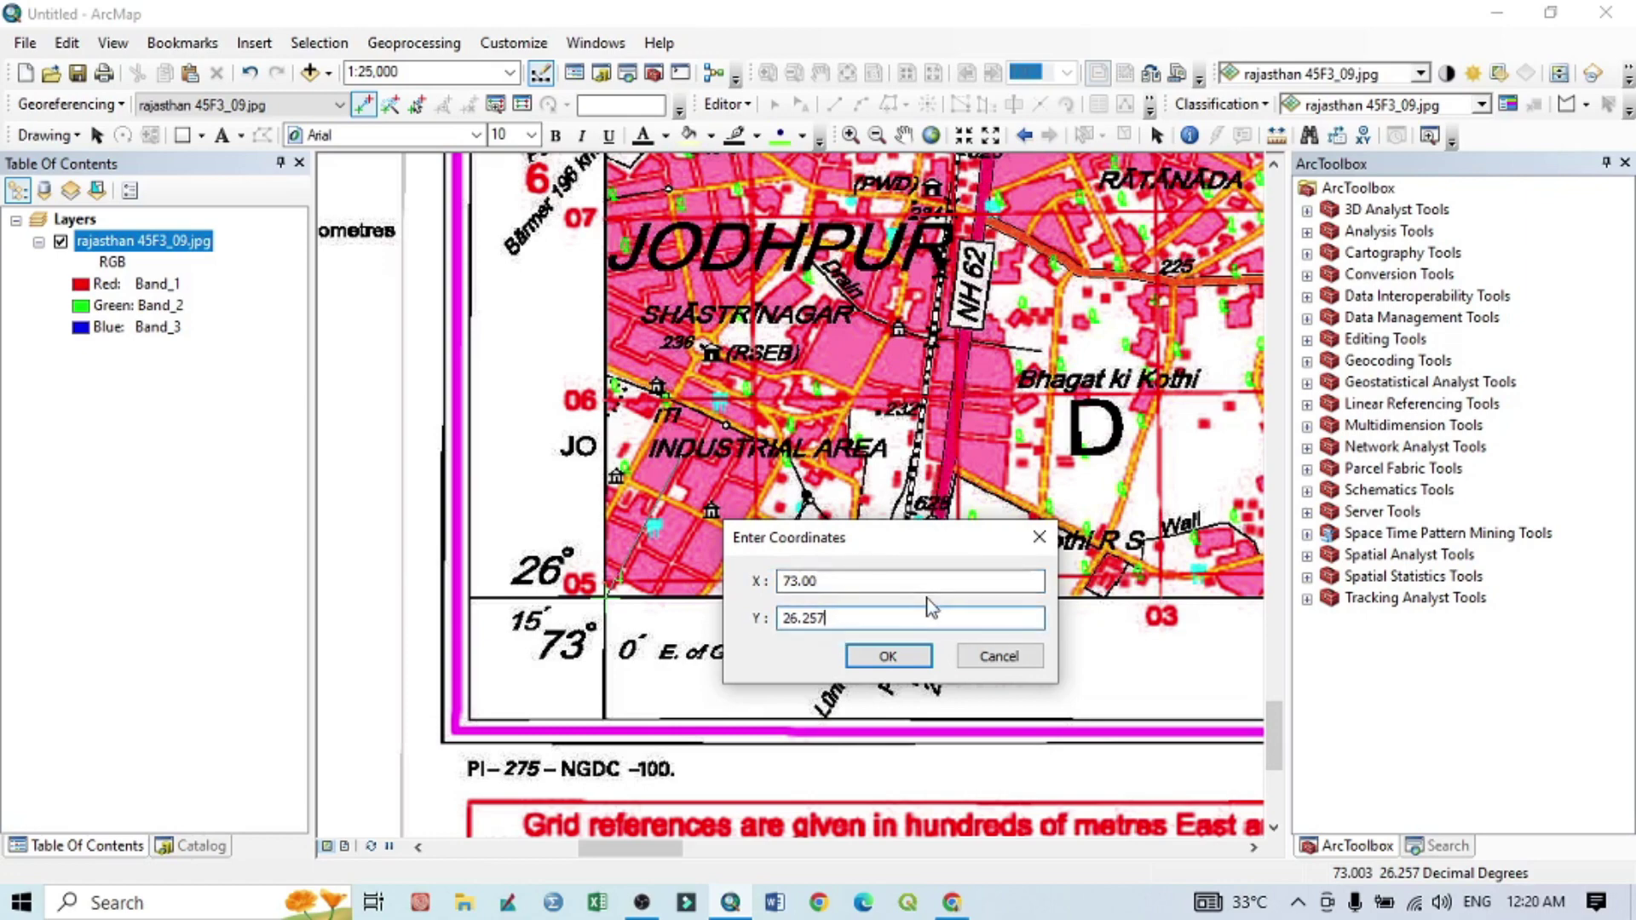
click(888, 657)
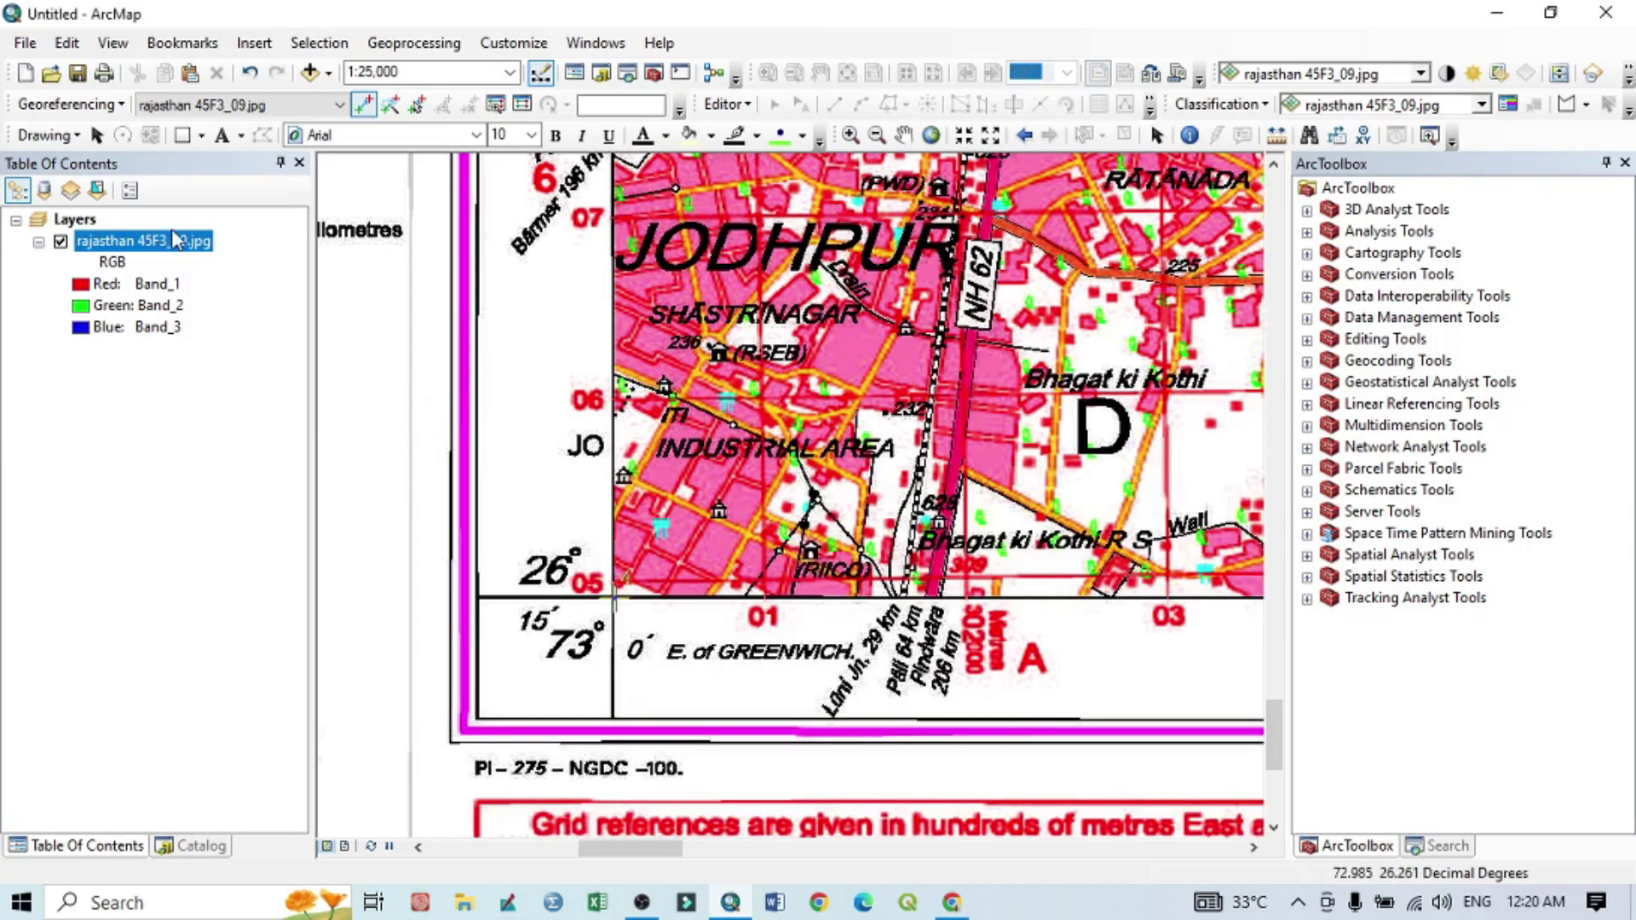
Show the full extent of the toposheet and open the link table to check the four control points and their residuals.
right_click(180, 248)
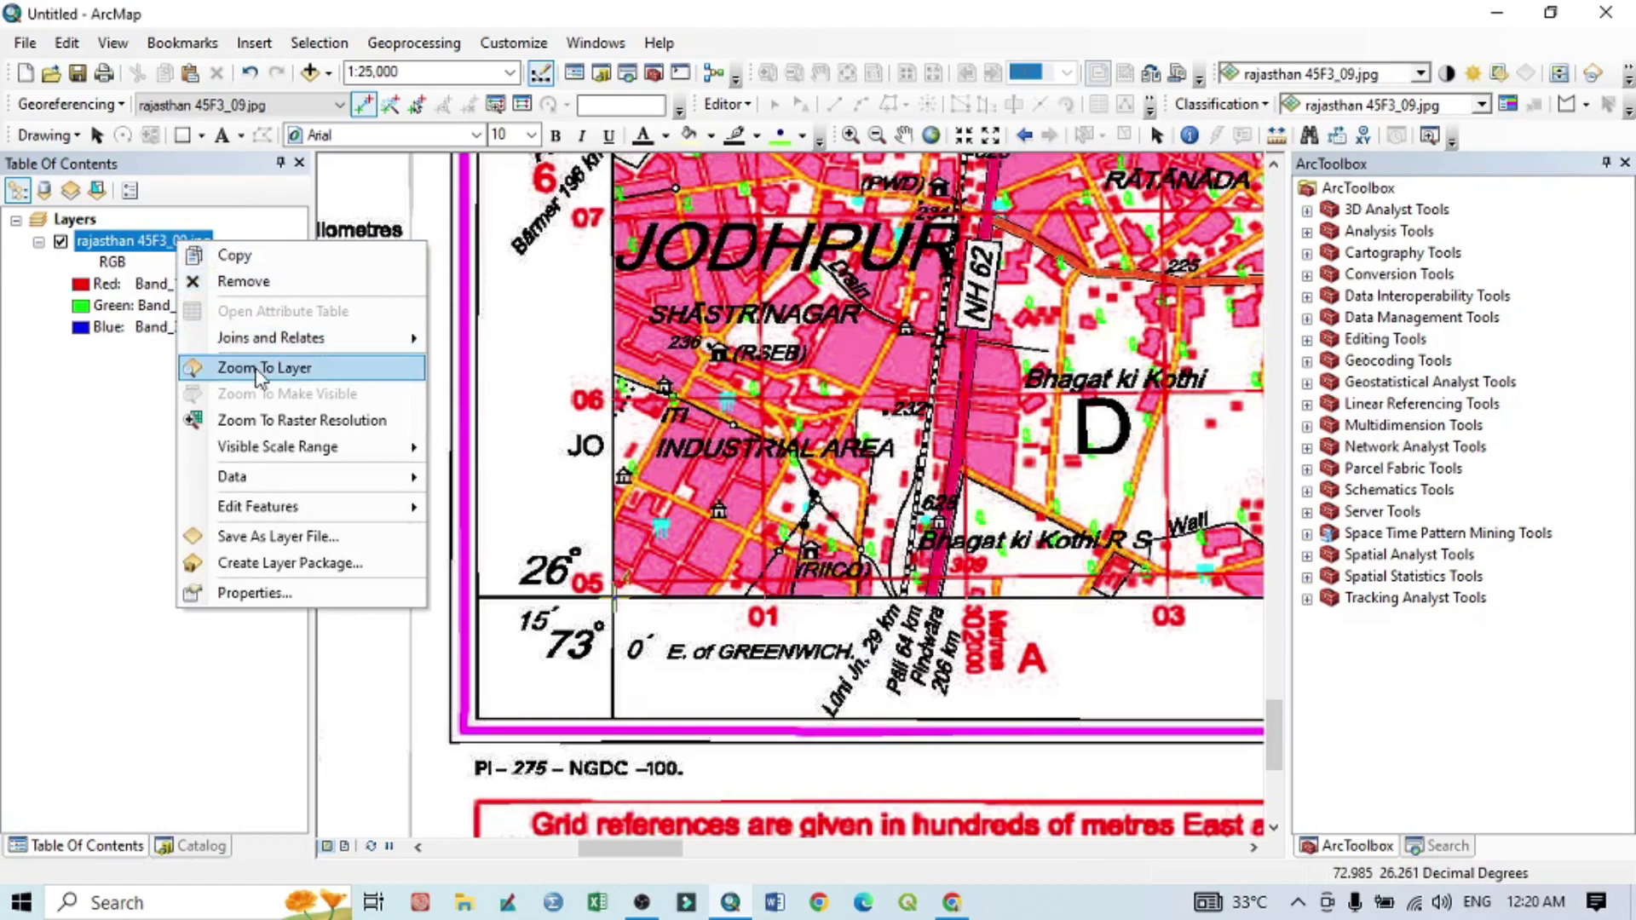
click(259, 368)
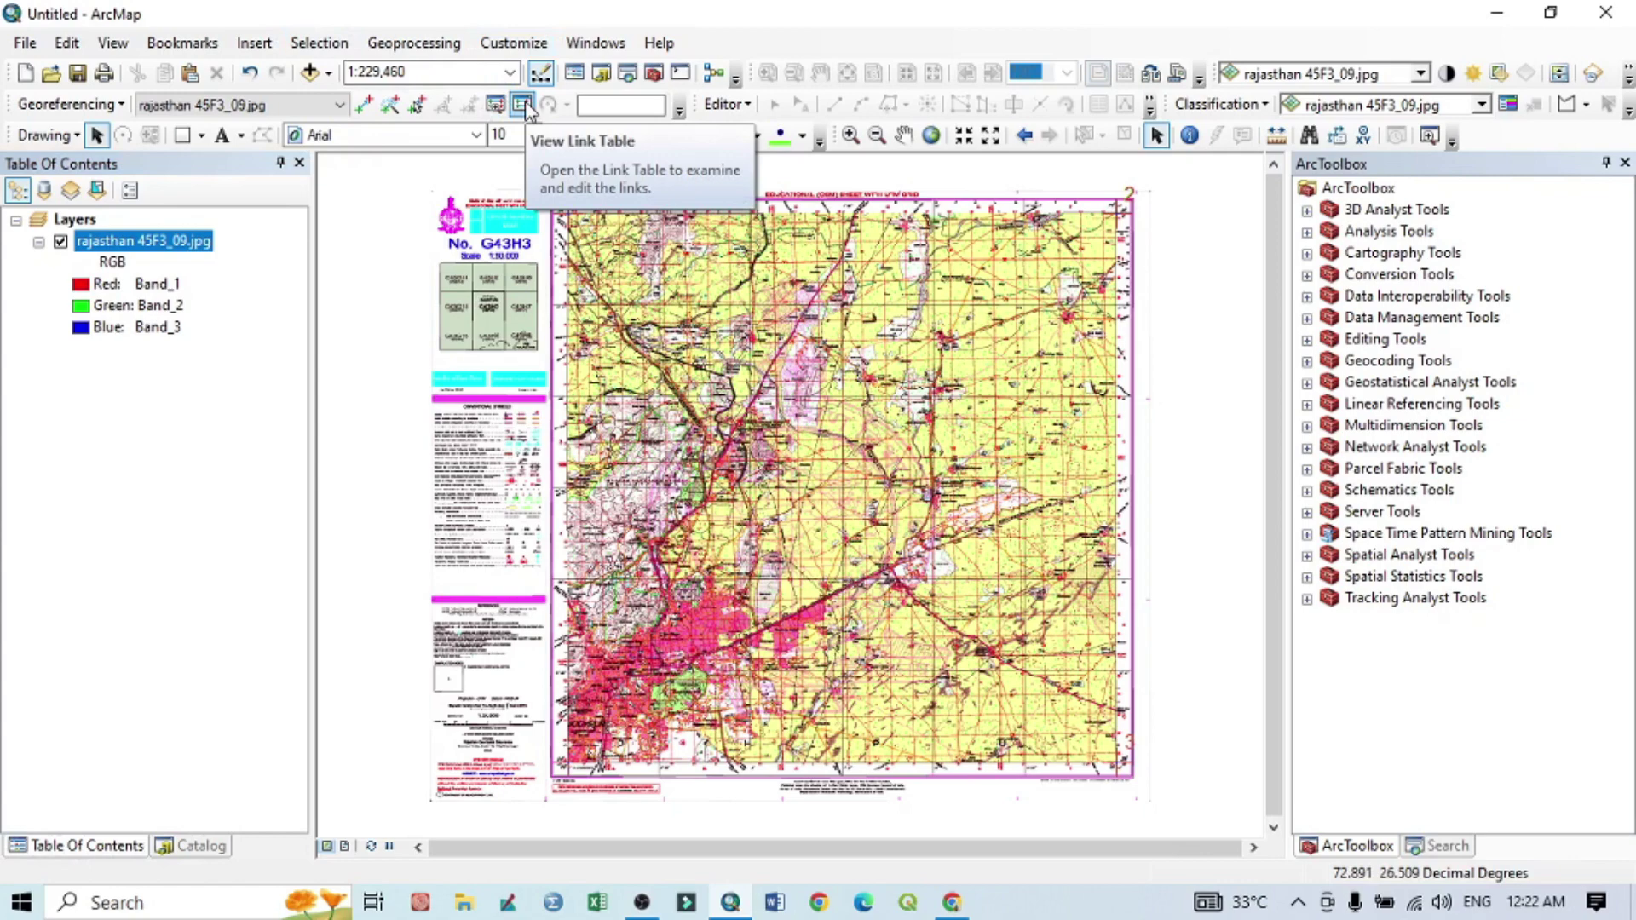
click(523, 104)
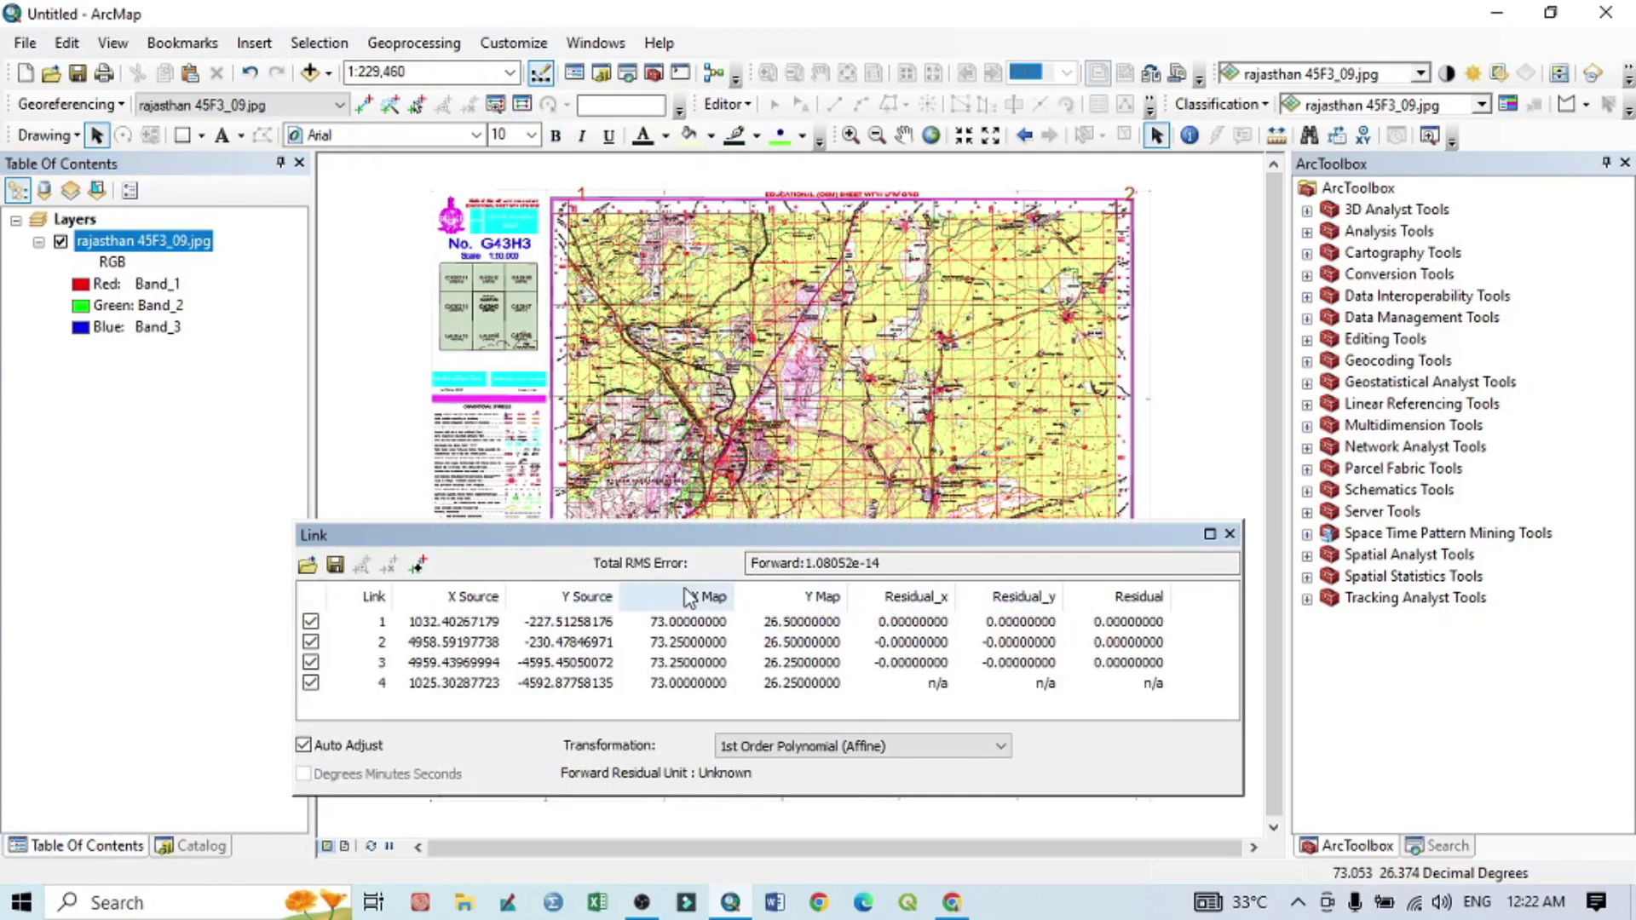
Close the link table, start rectifying the georeferenced toposheet and set its output location to E:\Arc_Gis.
click(1231, 534)
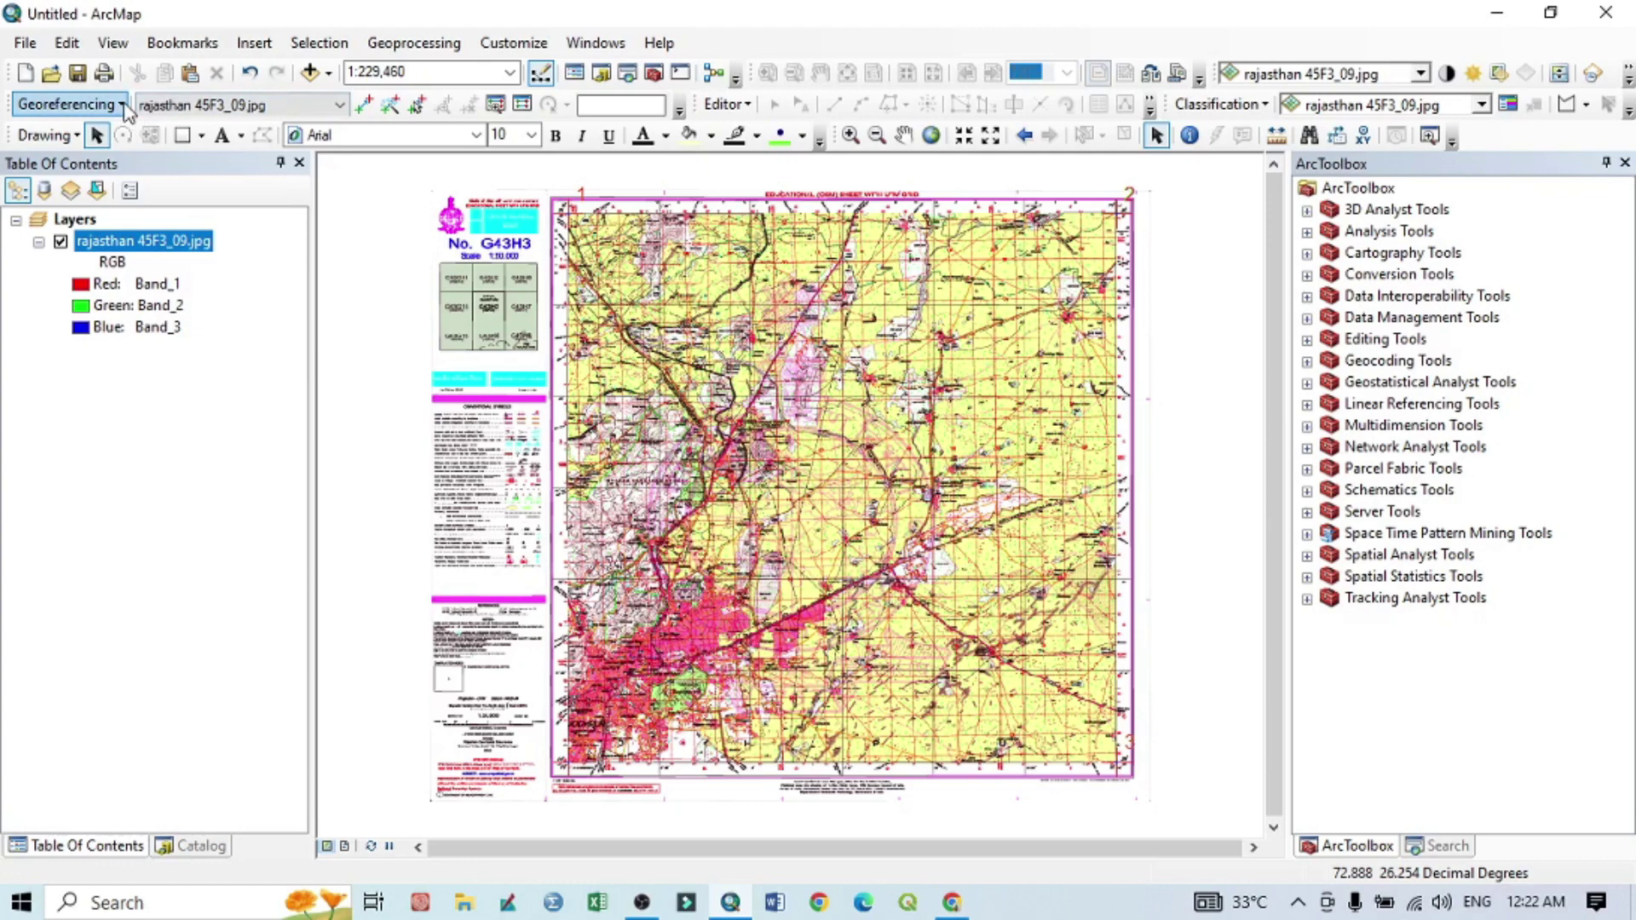
click(56, 111)
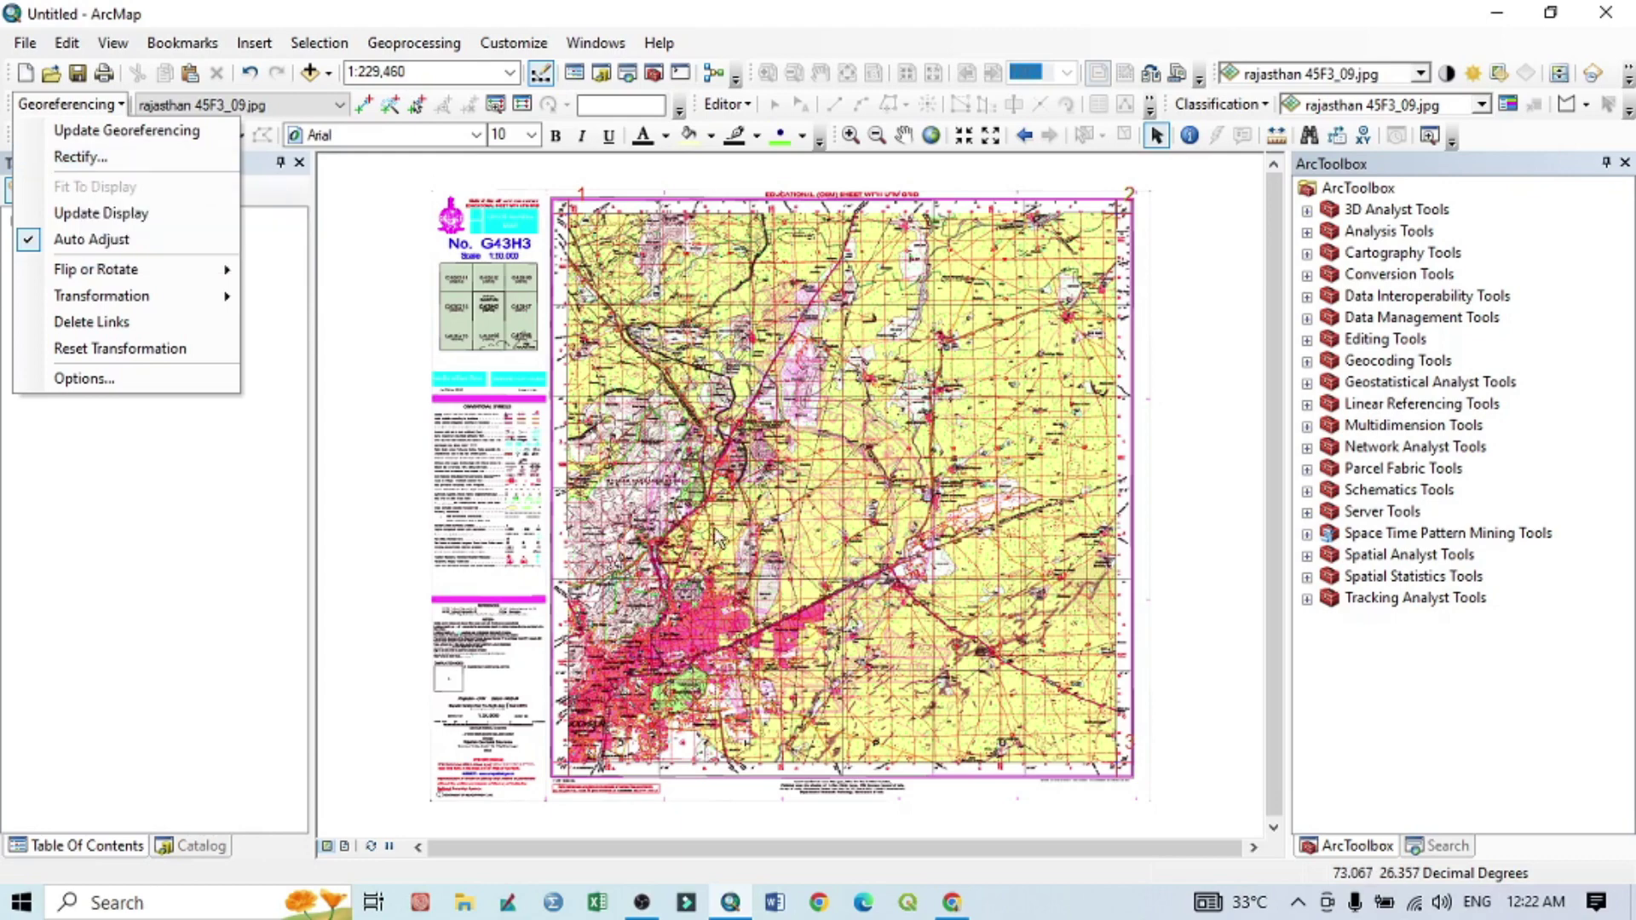
click(44, 157)
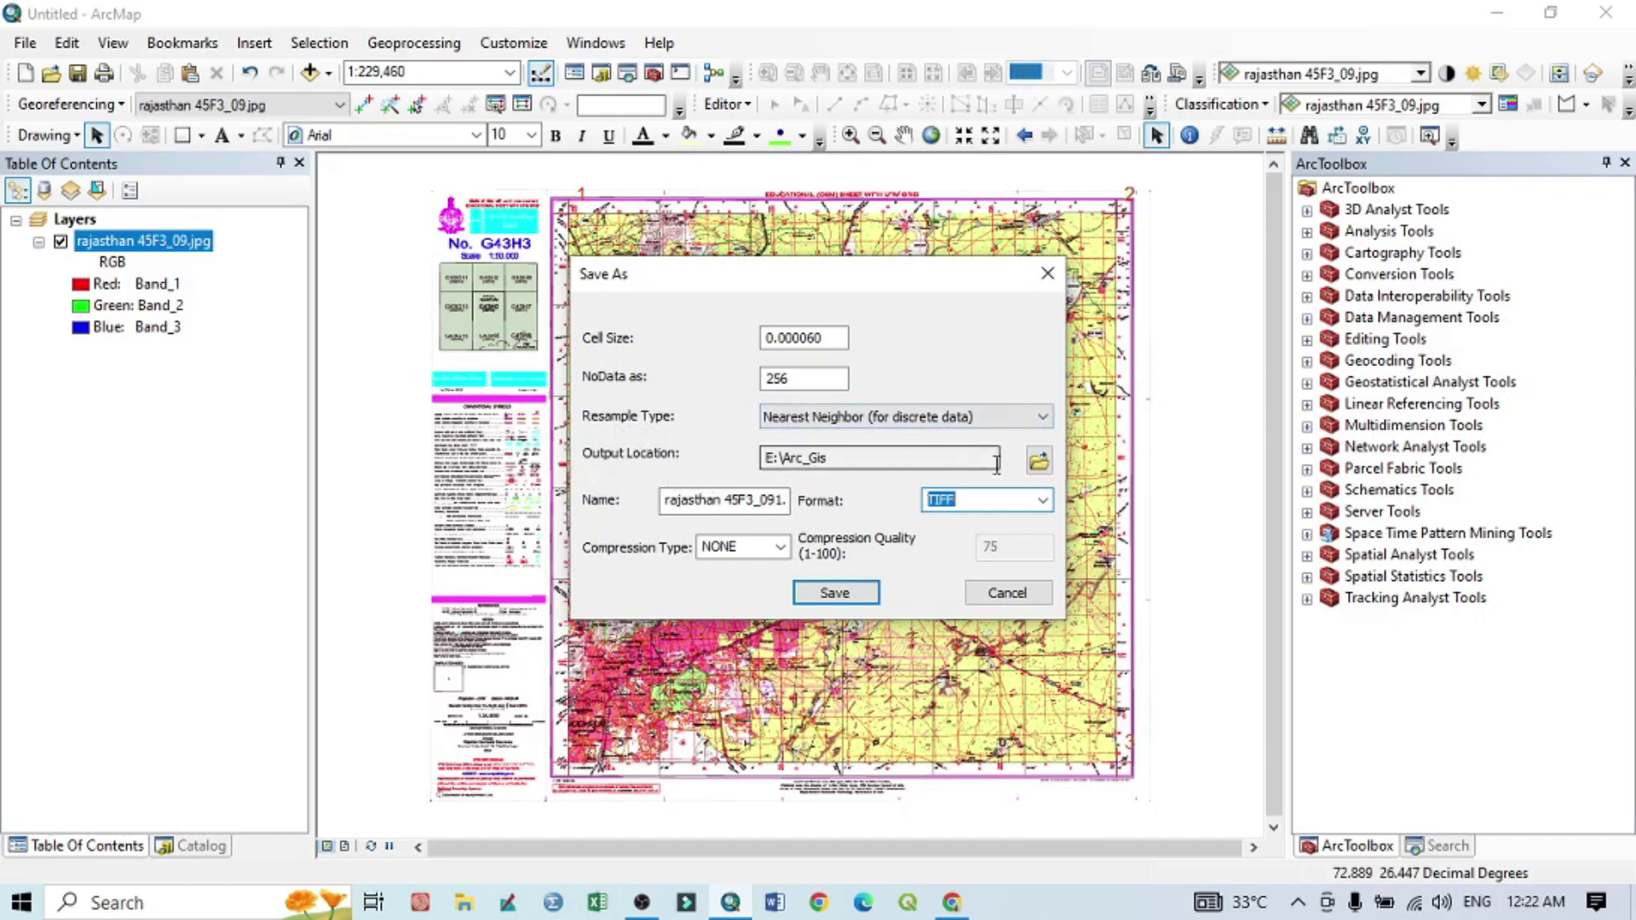
click(1039, 461)
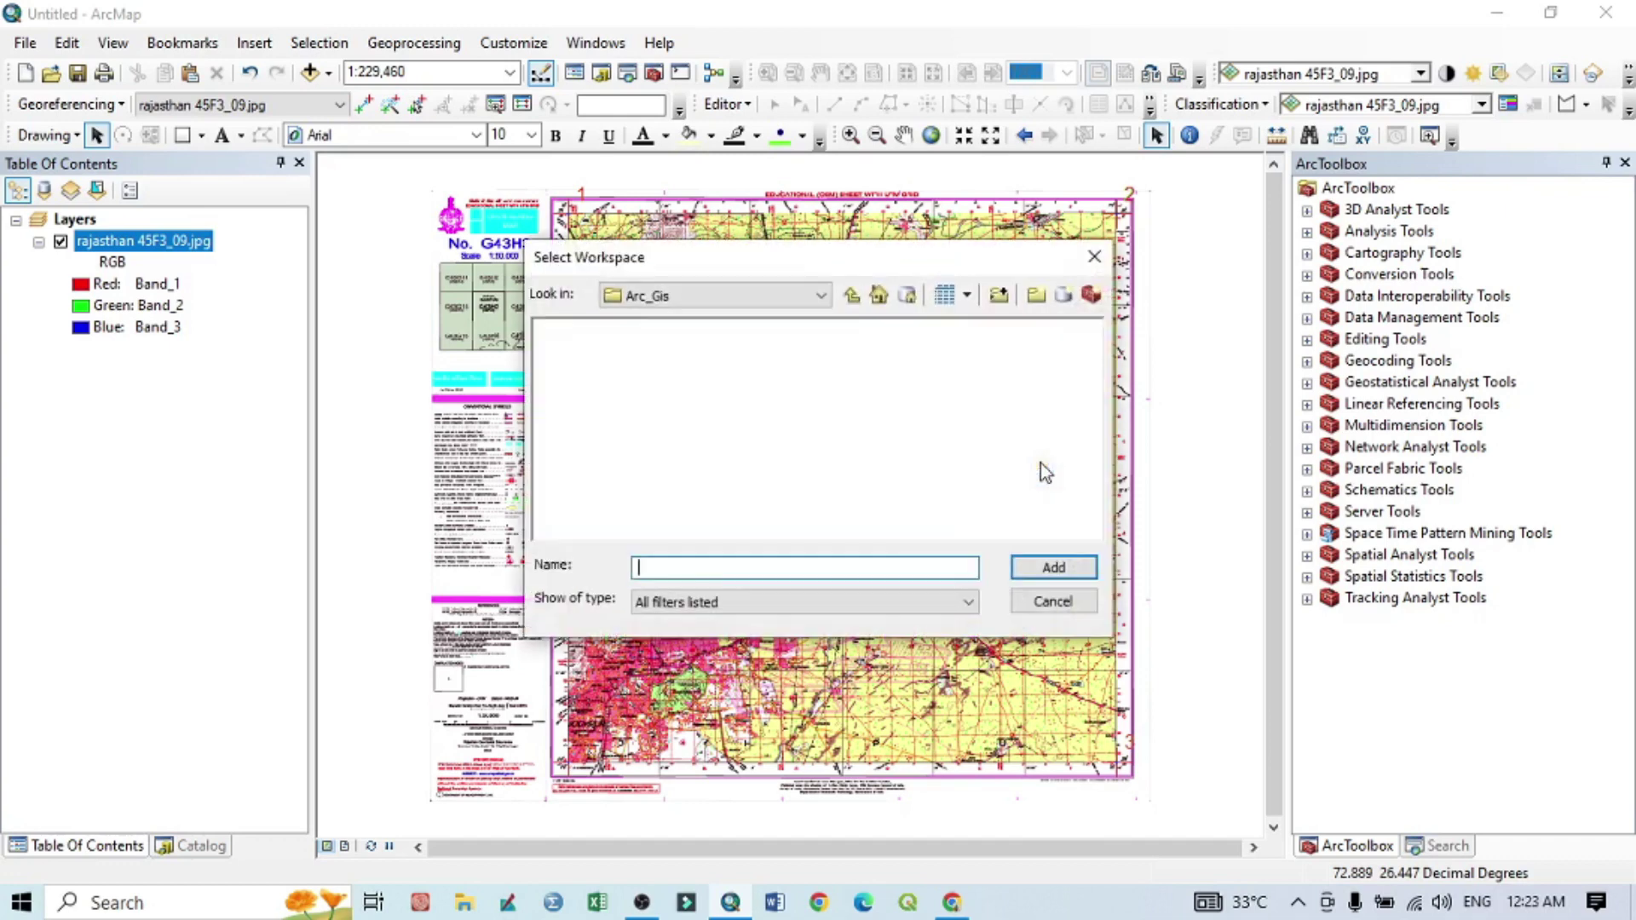
click(851, 297)
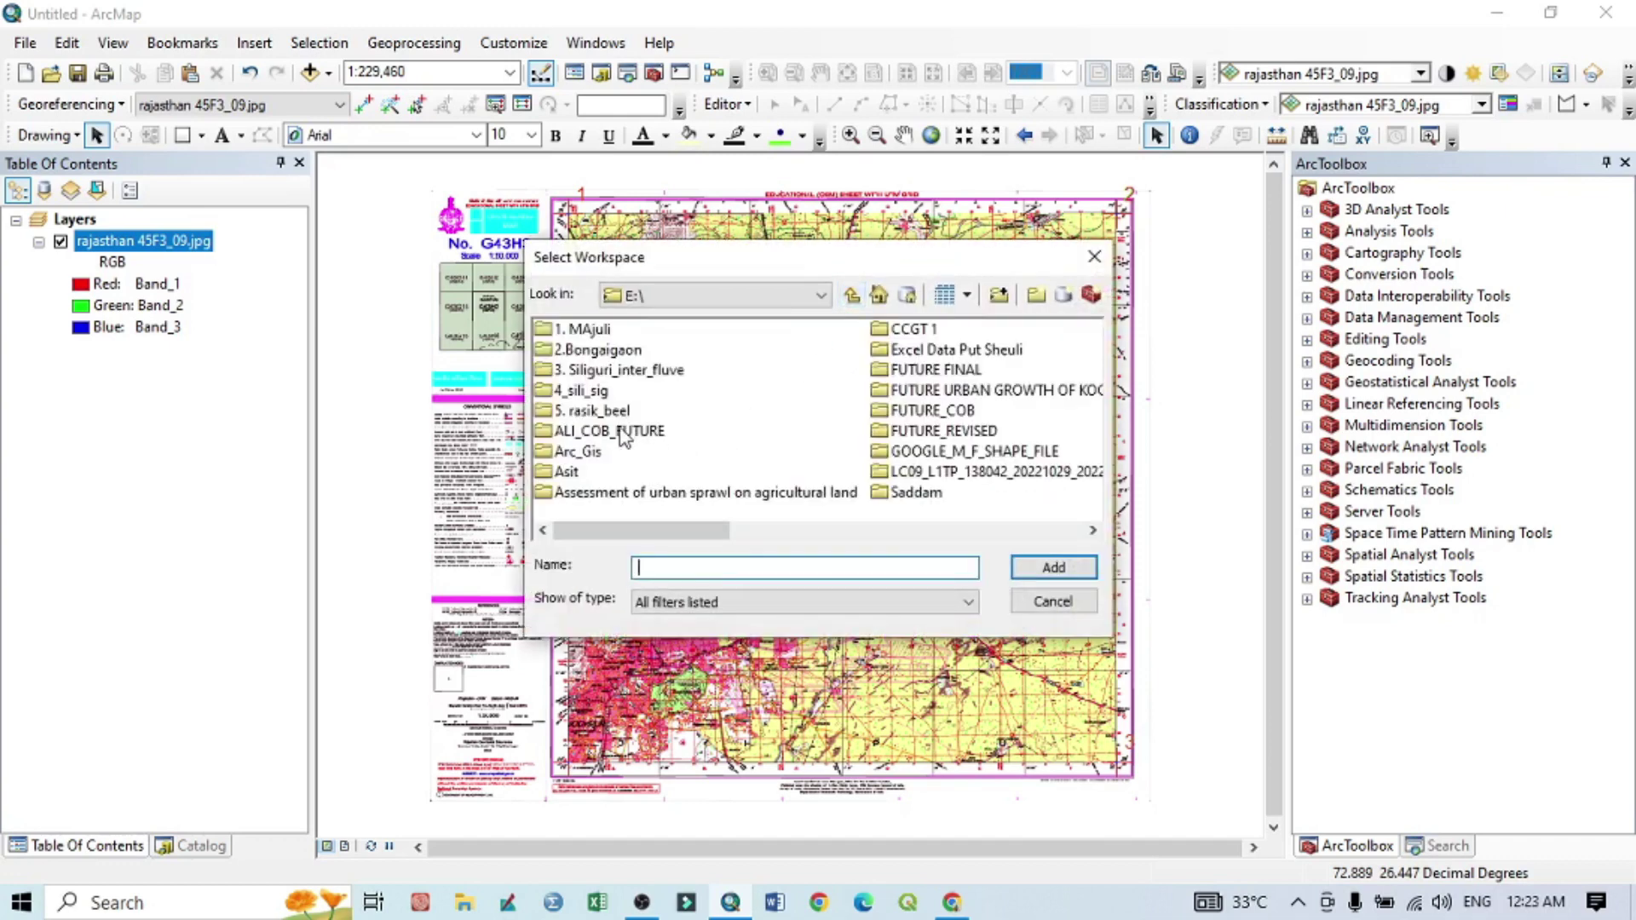
click(580, 451)
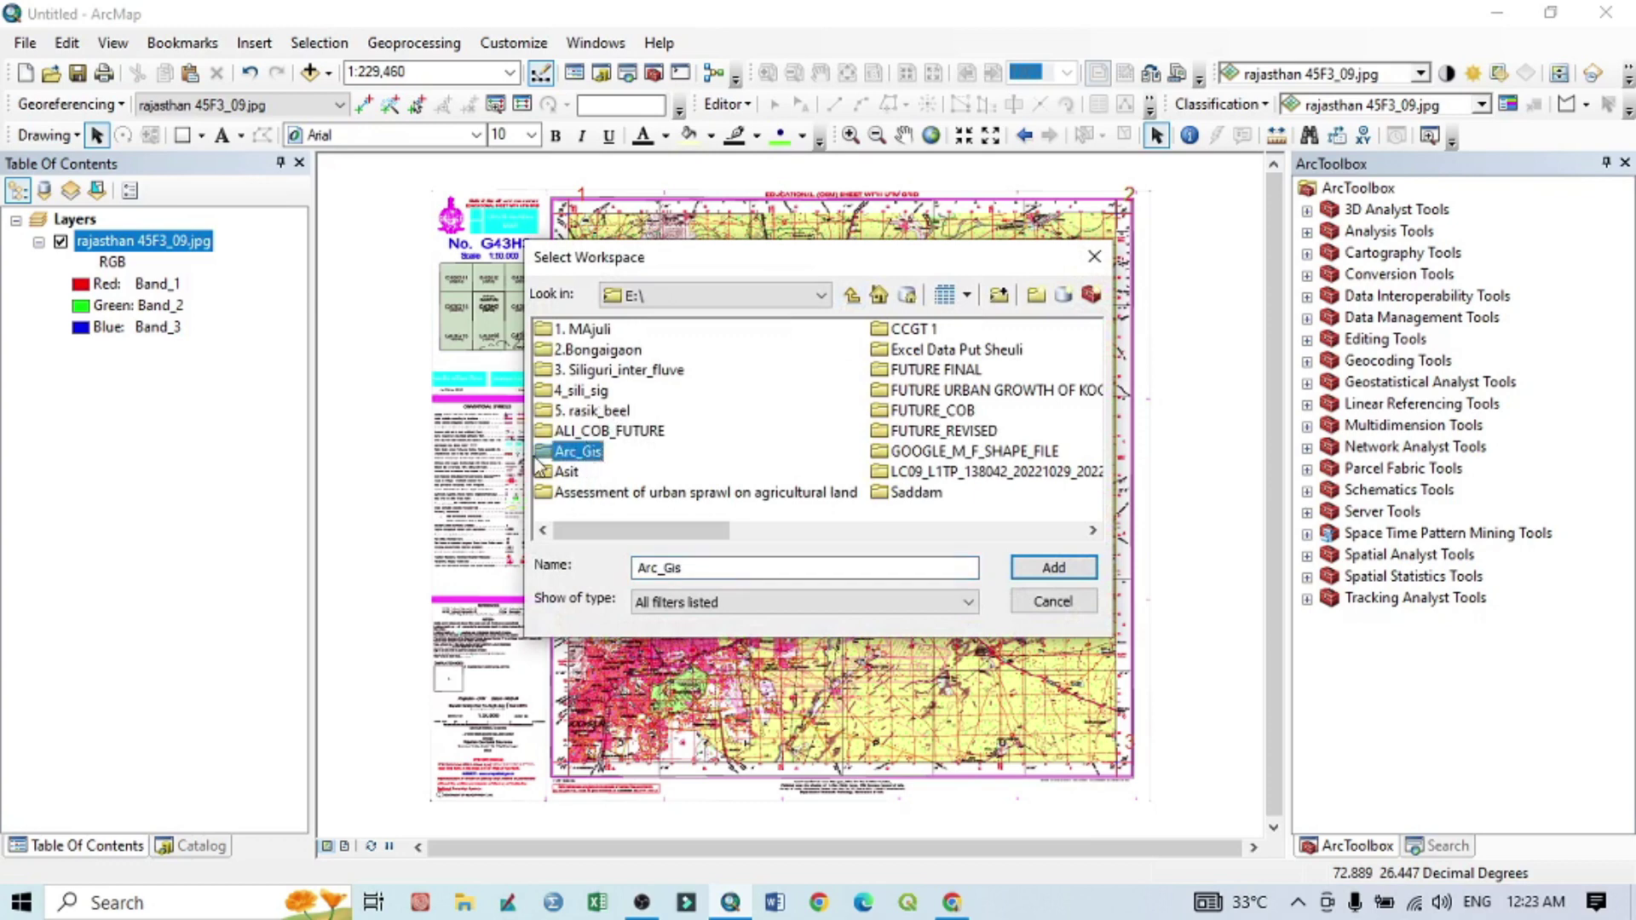
click(1050, 570)
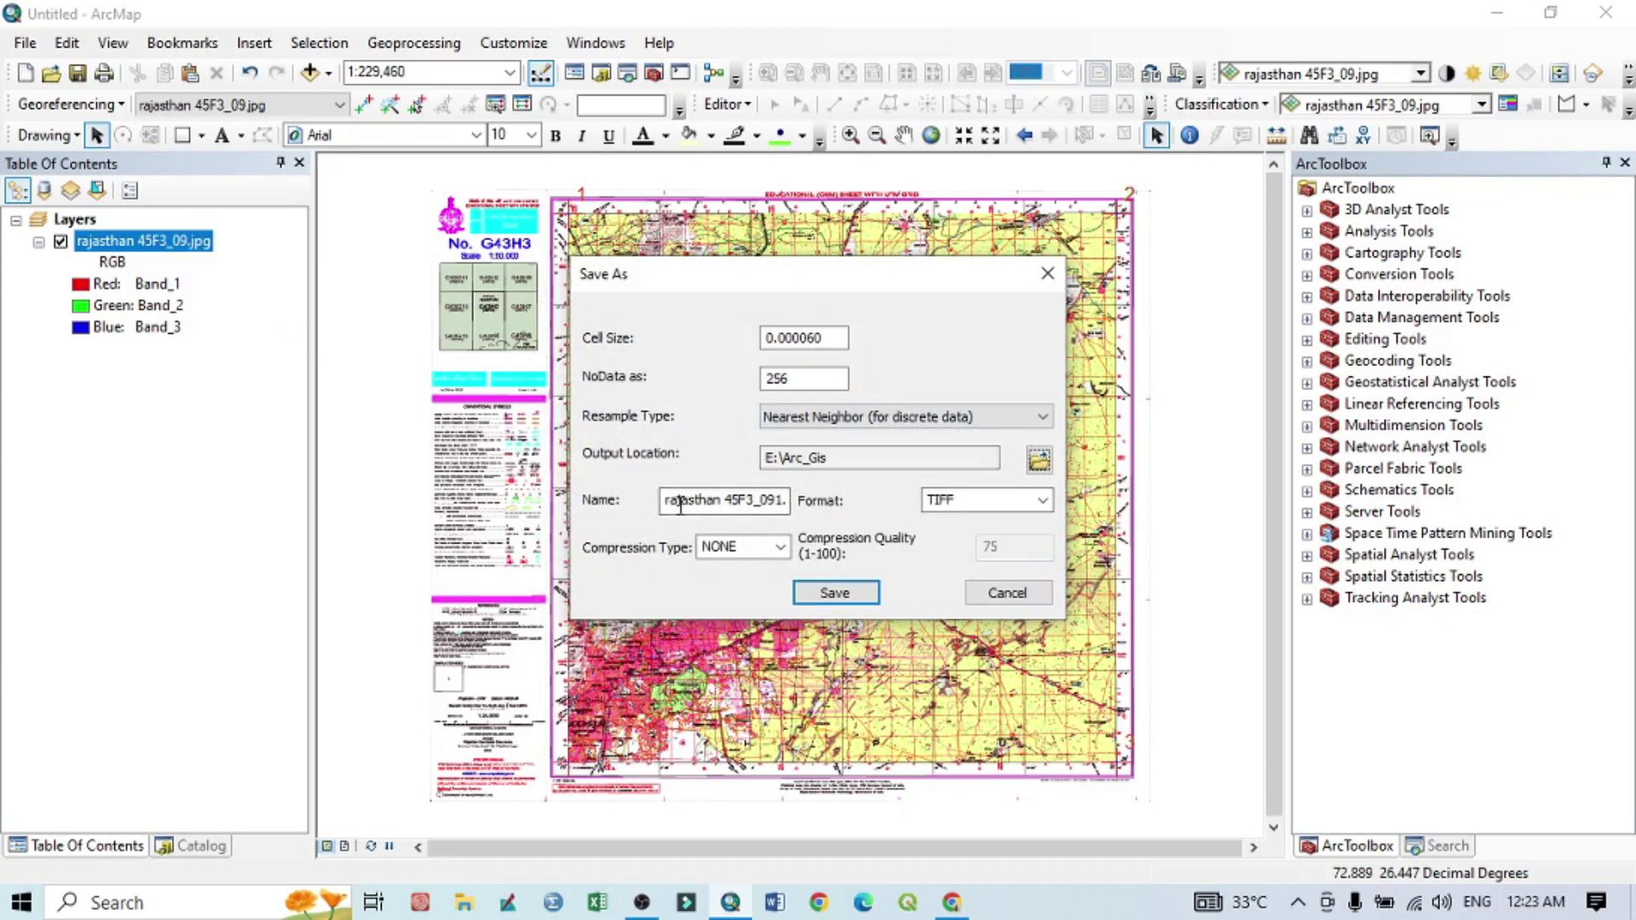
Name the rectified output rajasthan 45F3_referenced.tif and save it in TIFF format.
click(760, 503)
text(tif)
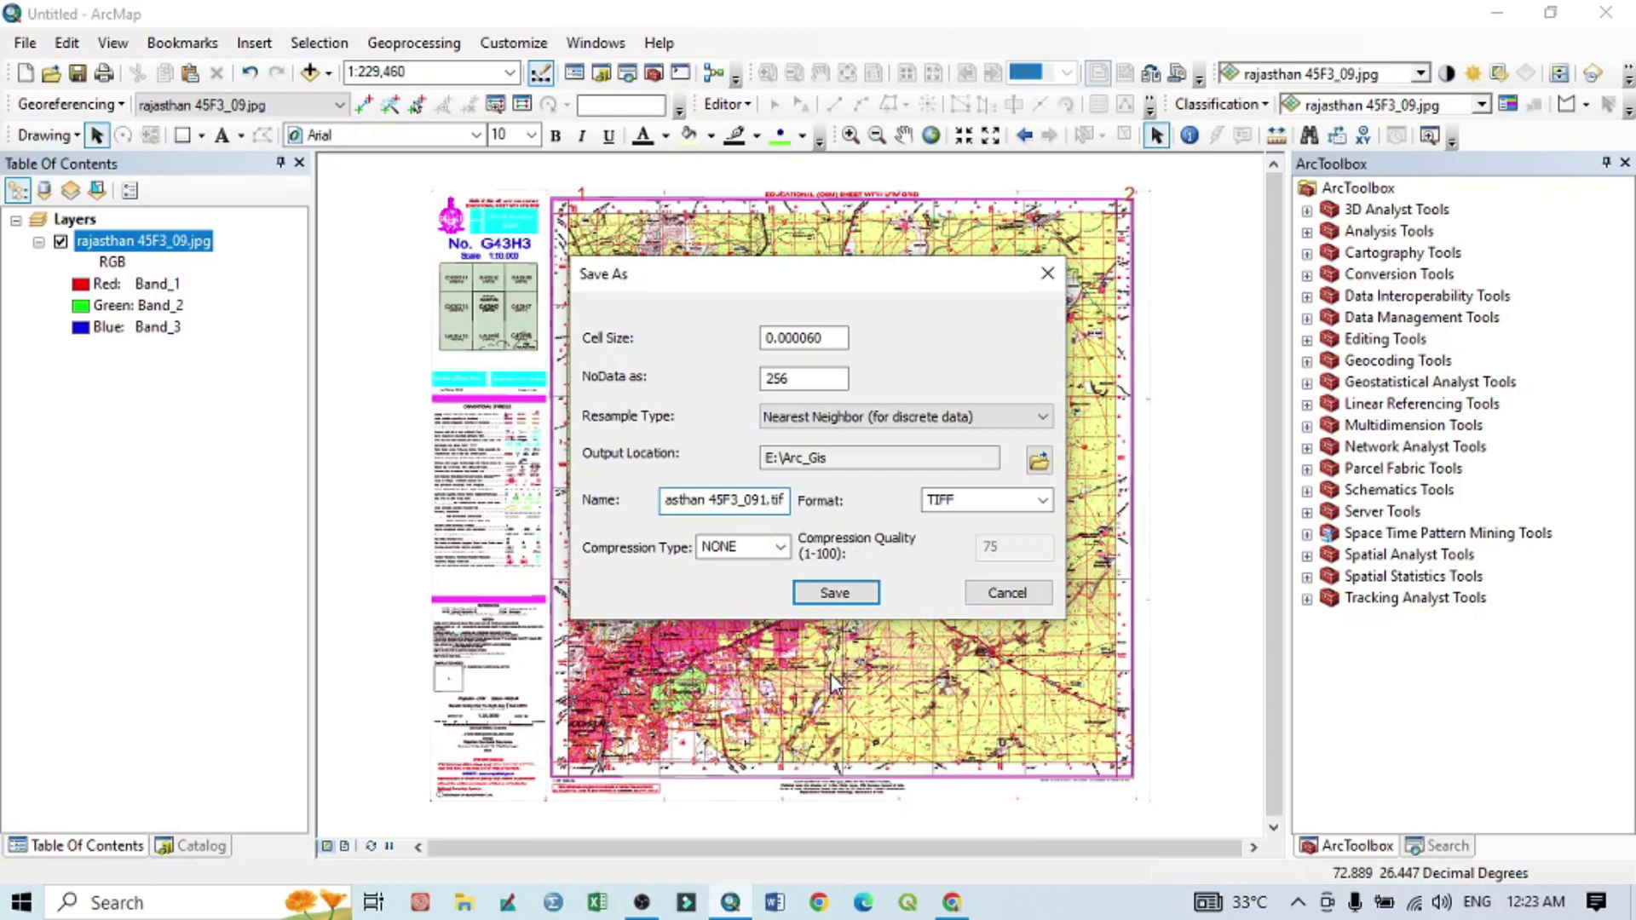
key(BackSpace)
key(BackSpace)
key(BackSpace)
key(BackSpace)
text(_)
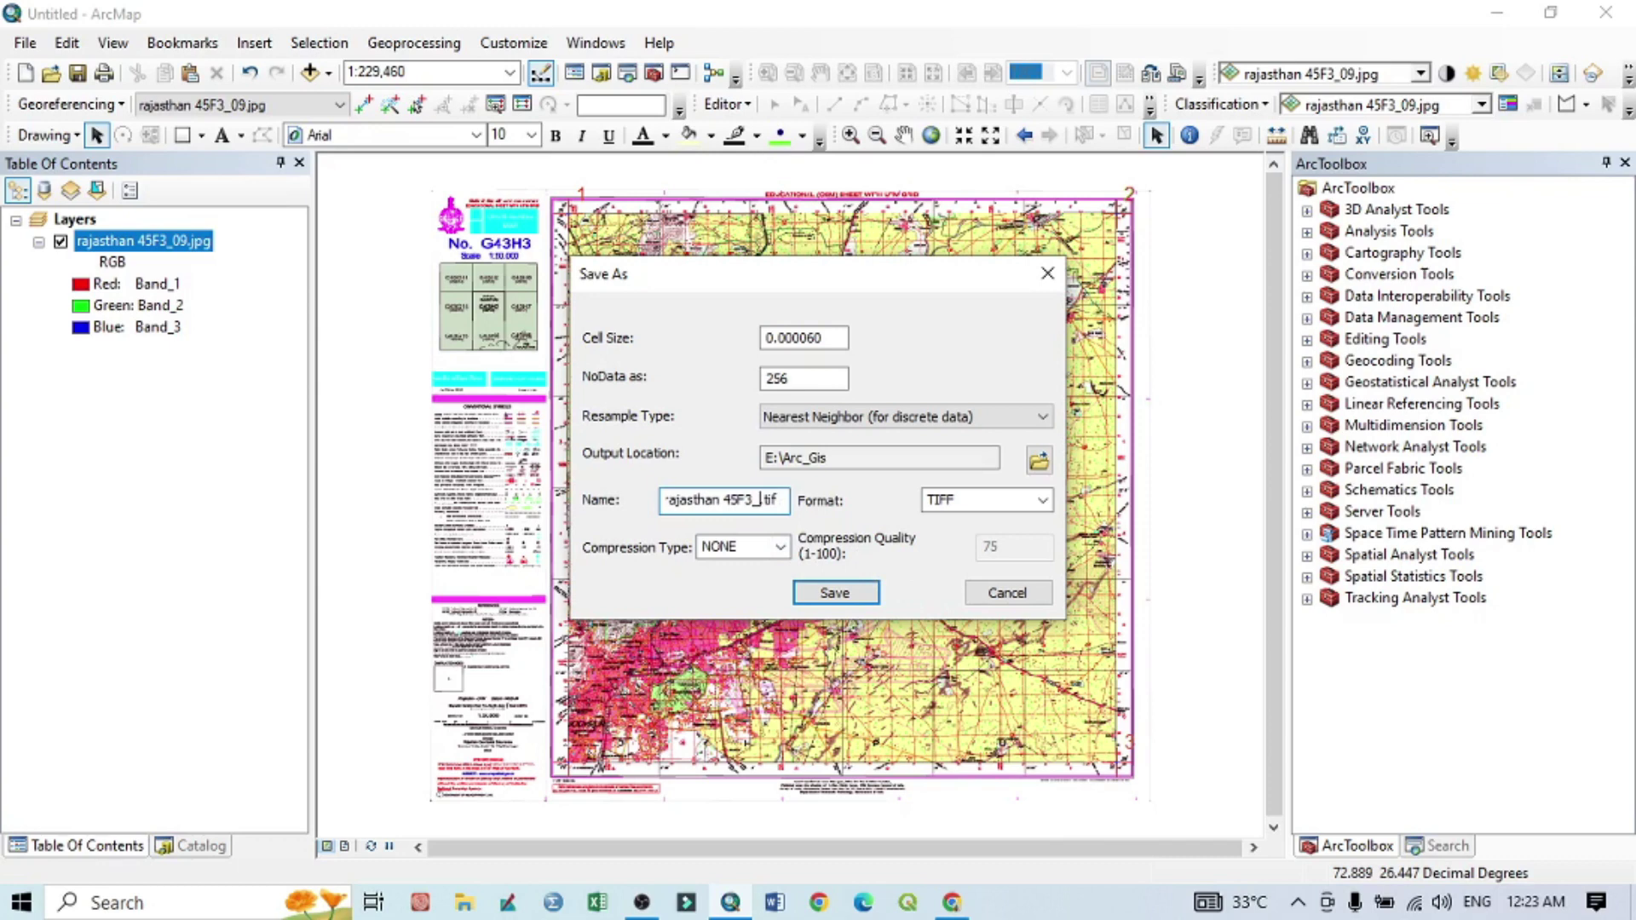
text(referenced)
key(Right)
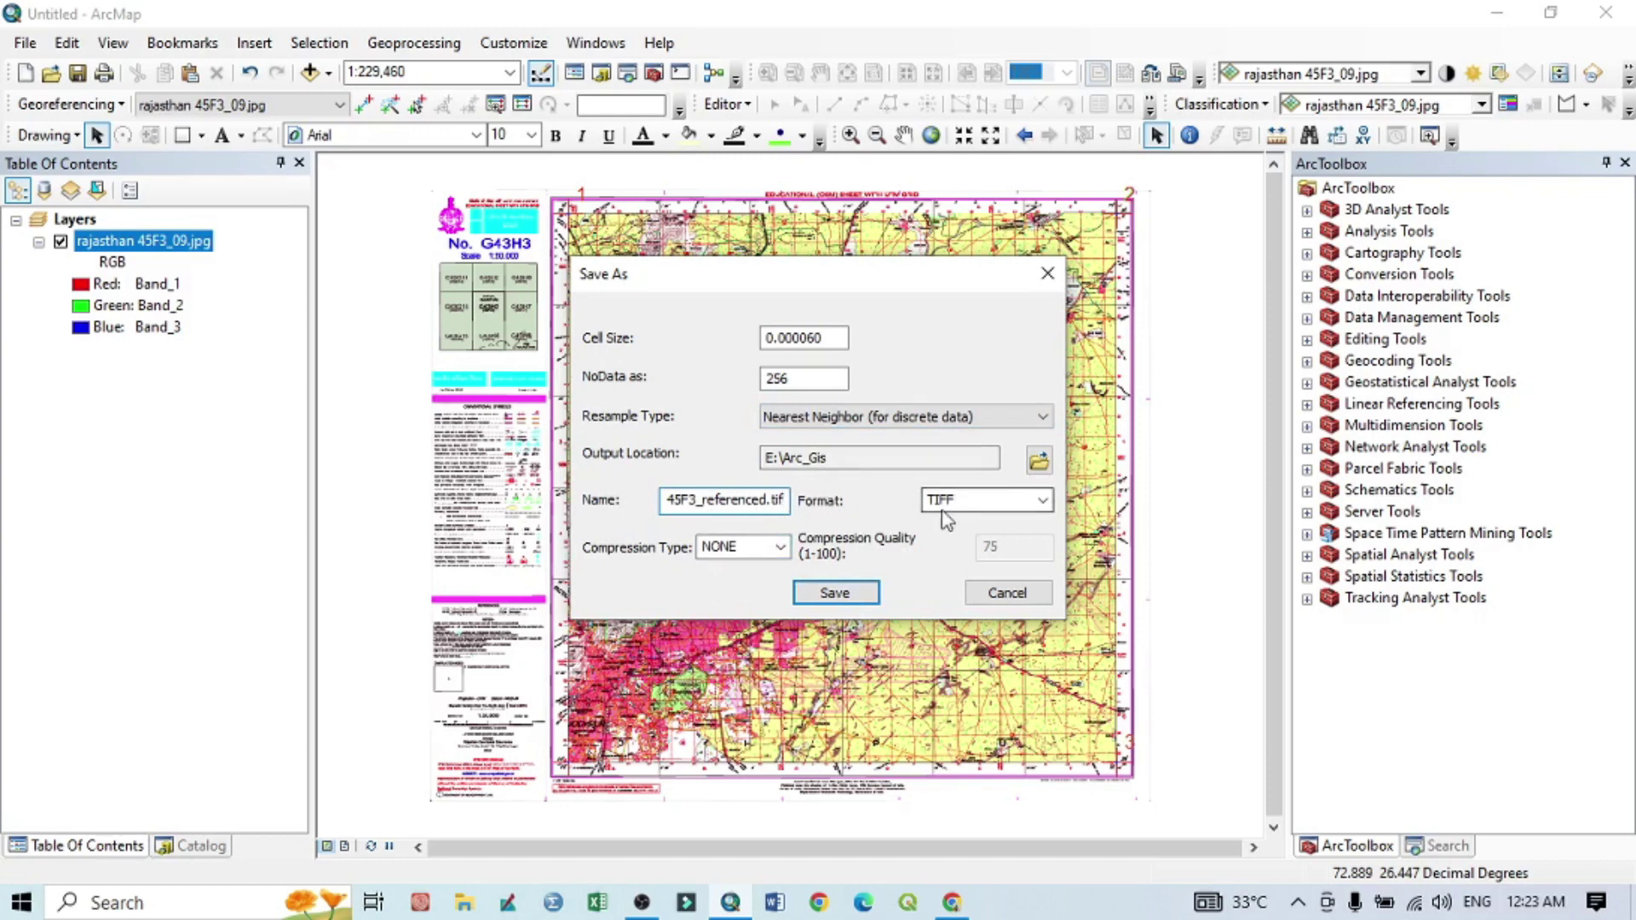
click(836, 592)
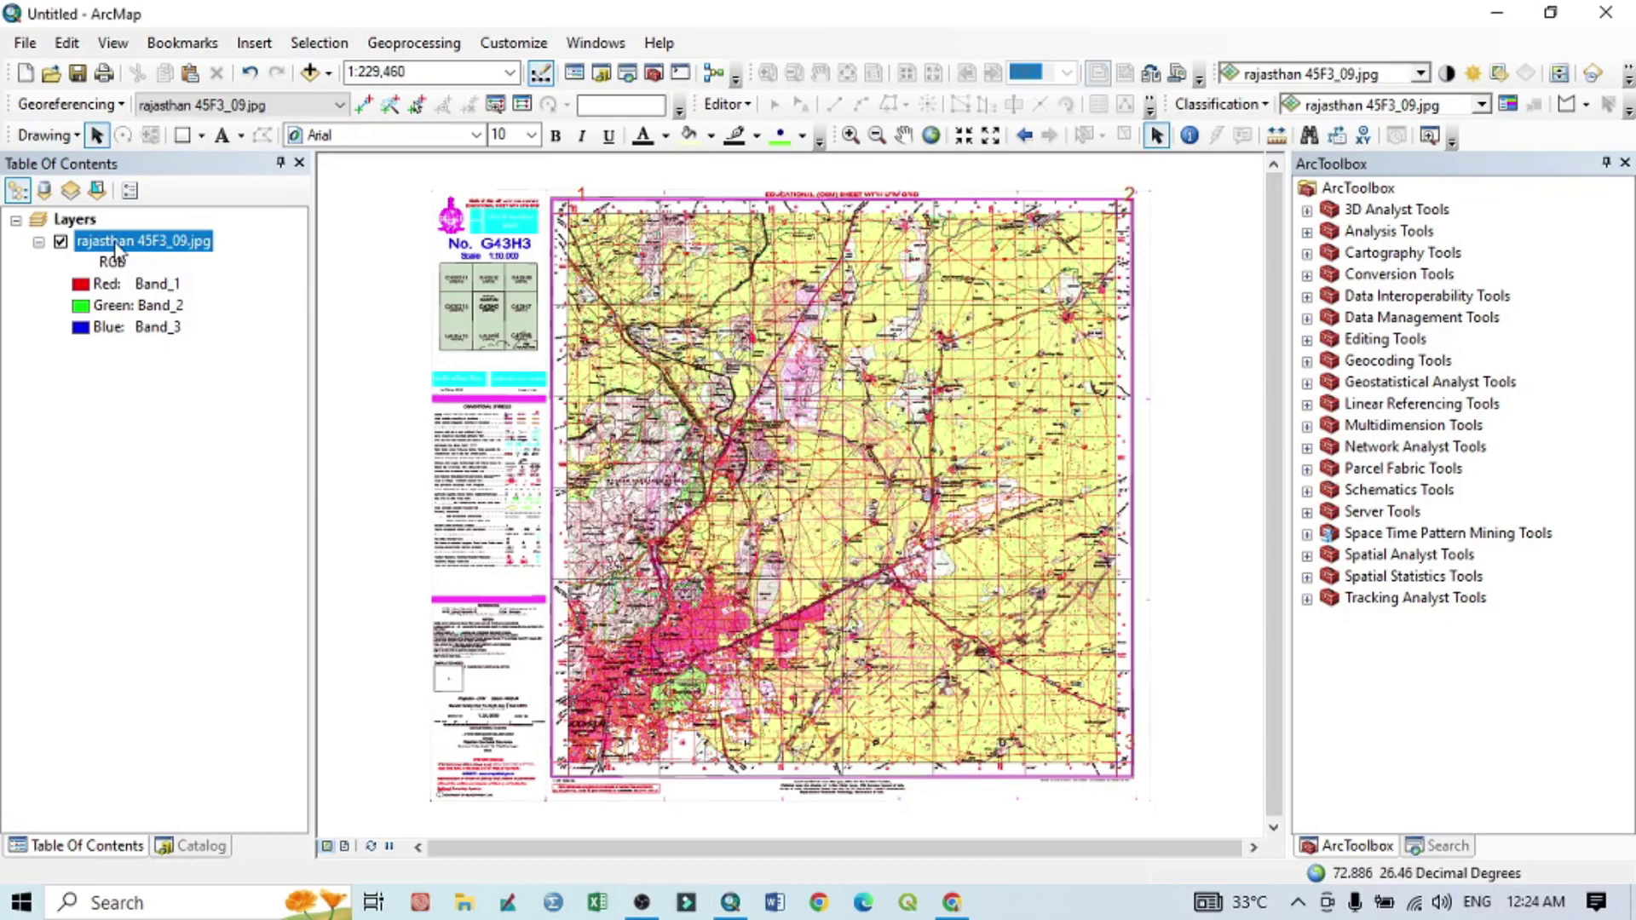
Remove the rajasthan 45F3_09.jpg layer from the map and refresh the Arc_Gis folder in the catalog.
right_click(121, 244)
click(157, 286)
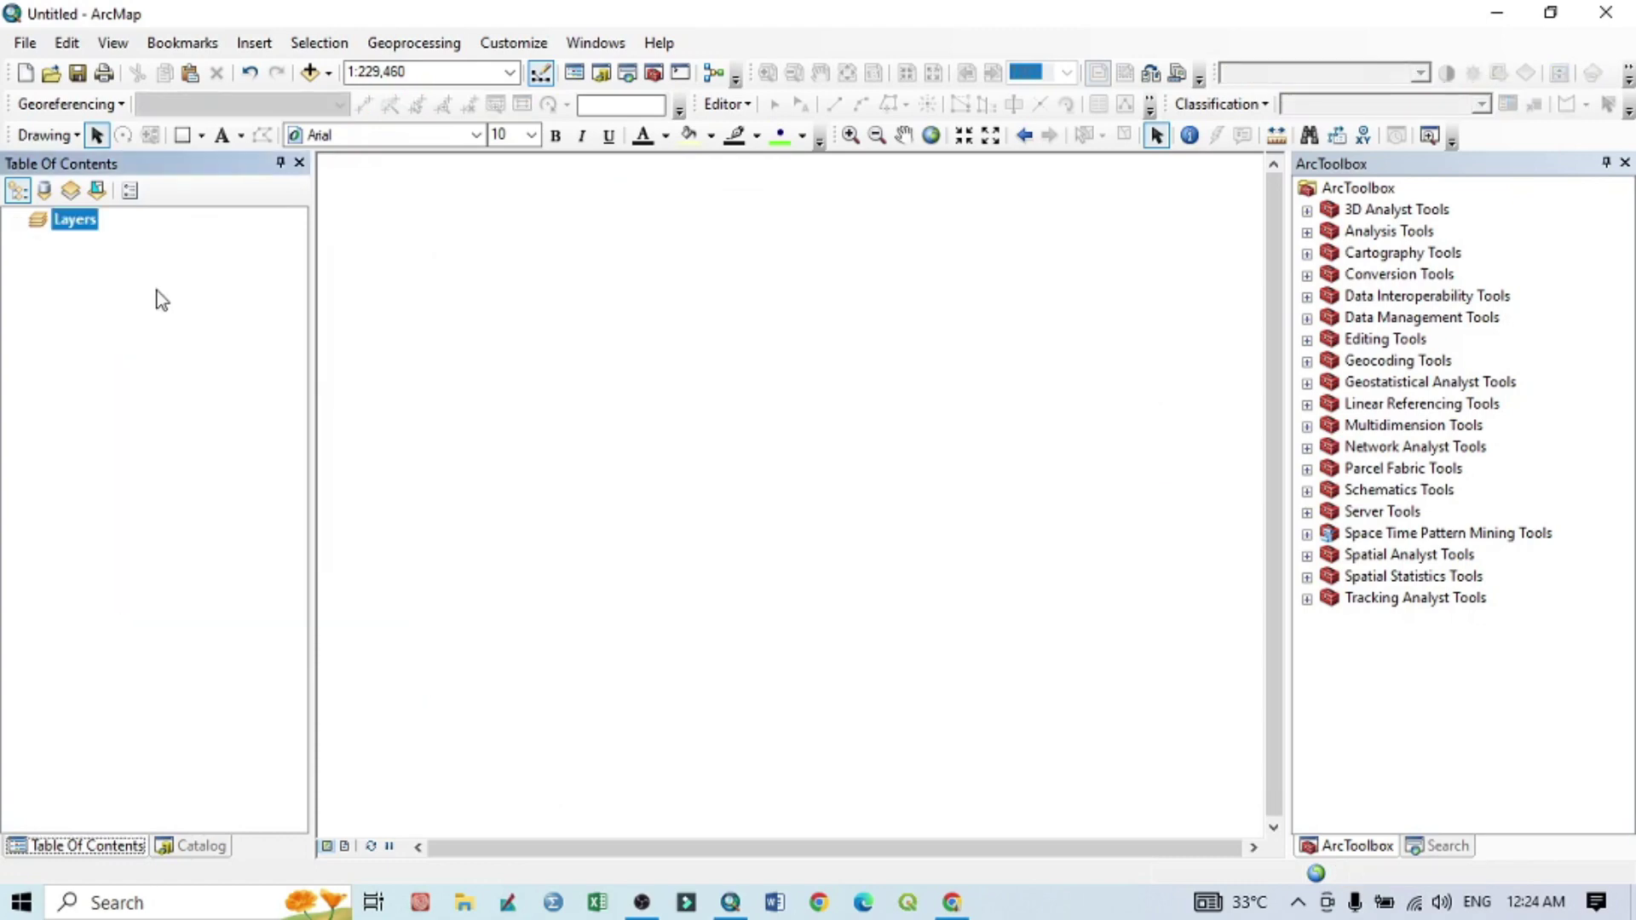
click(201, 846)
scroll(167, 679, up, 20)
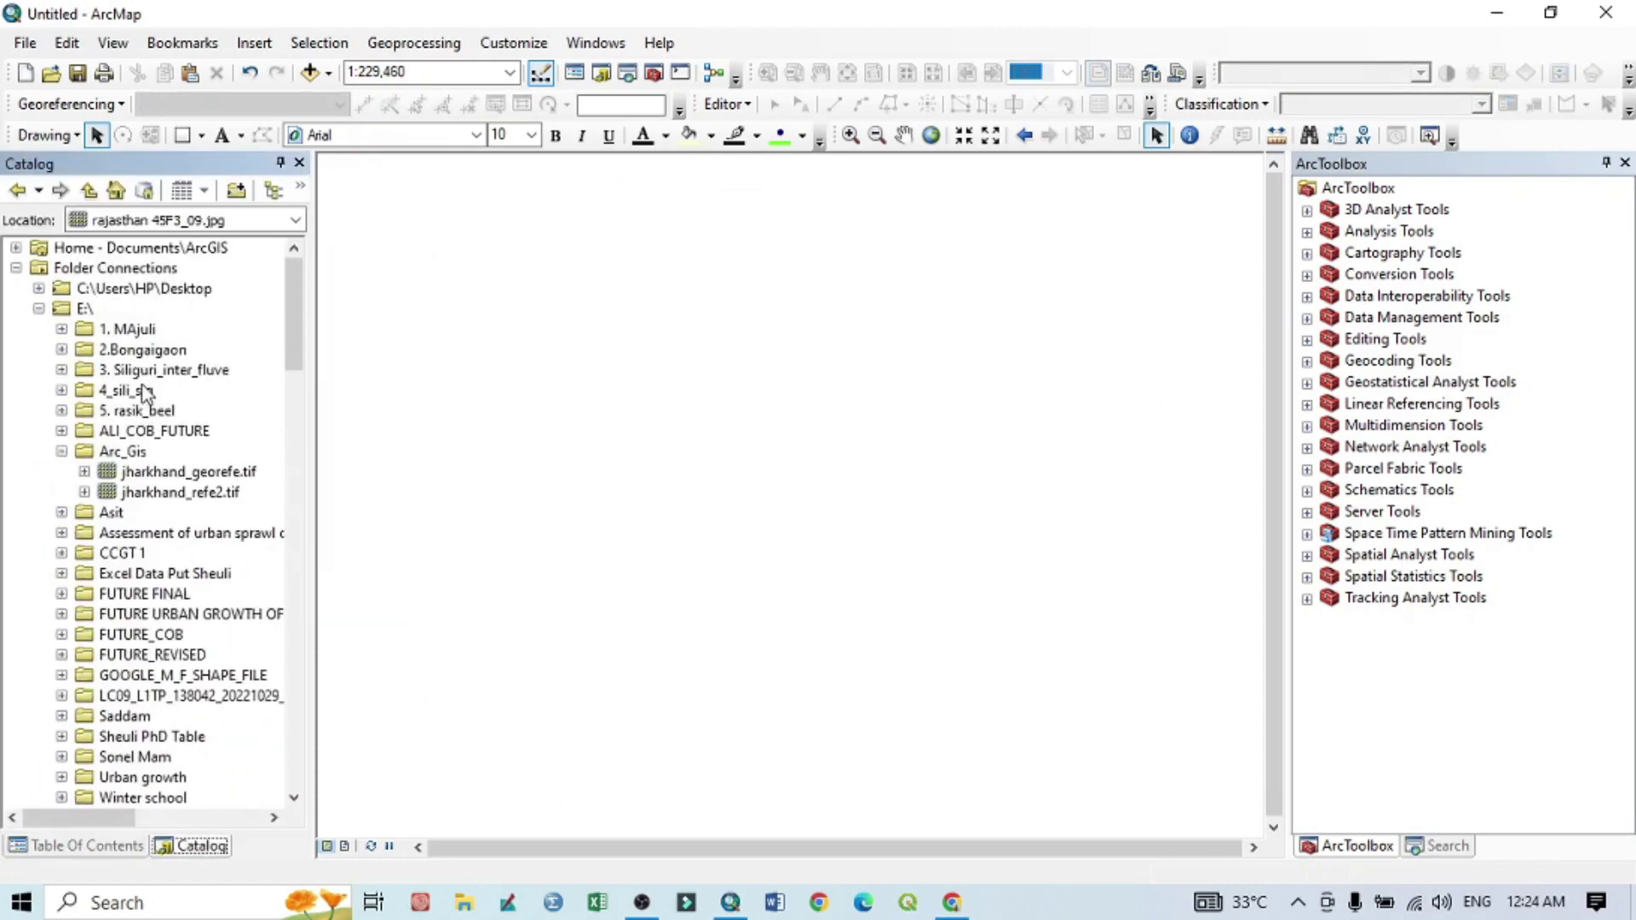
click(123, 452)
right_click(128, 452)
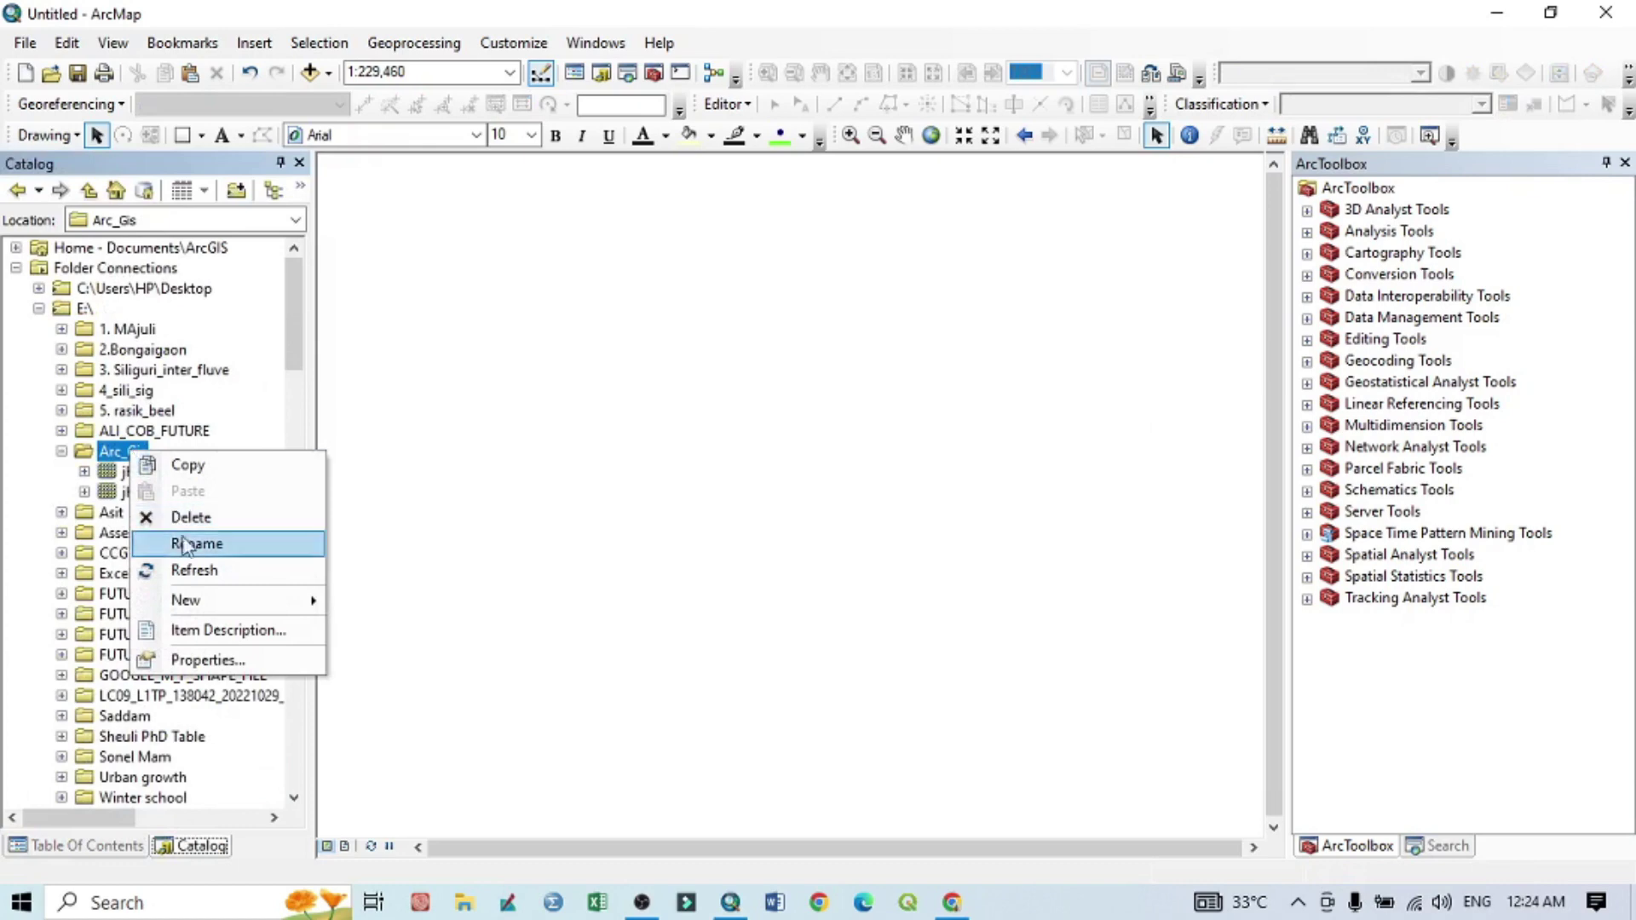
click(188, 565)
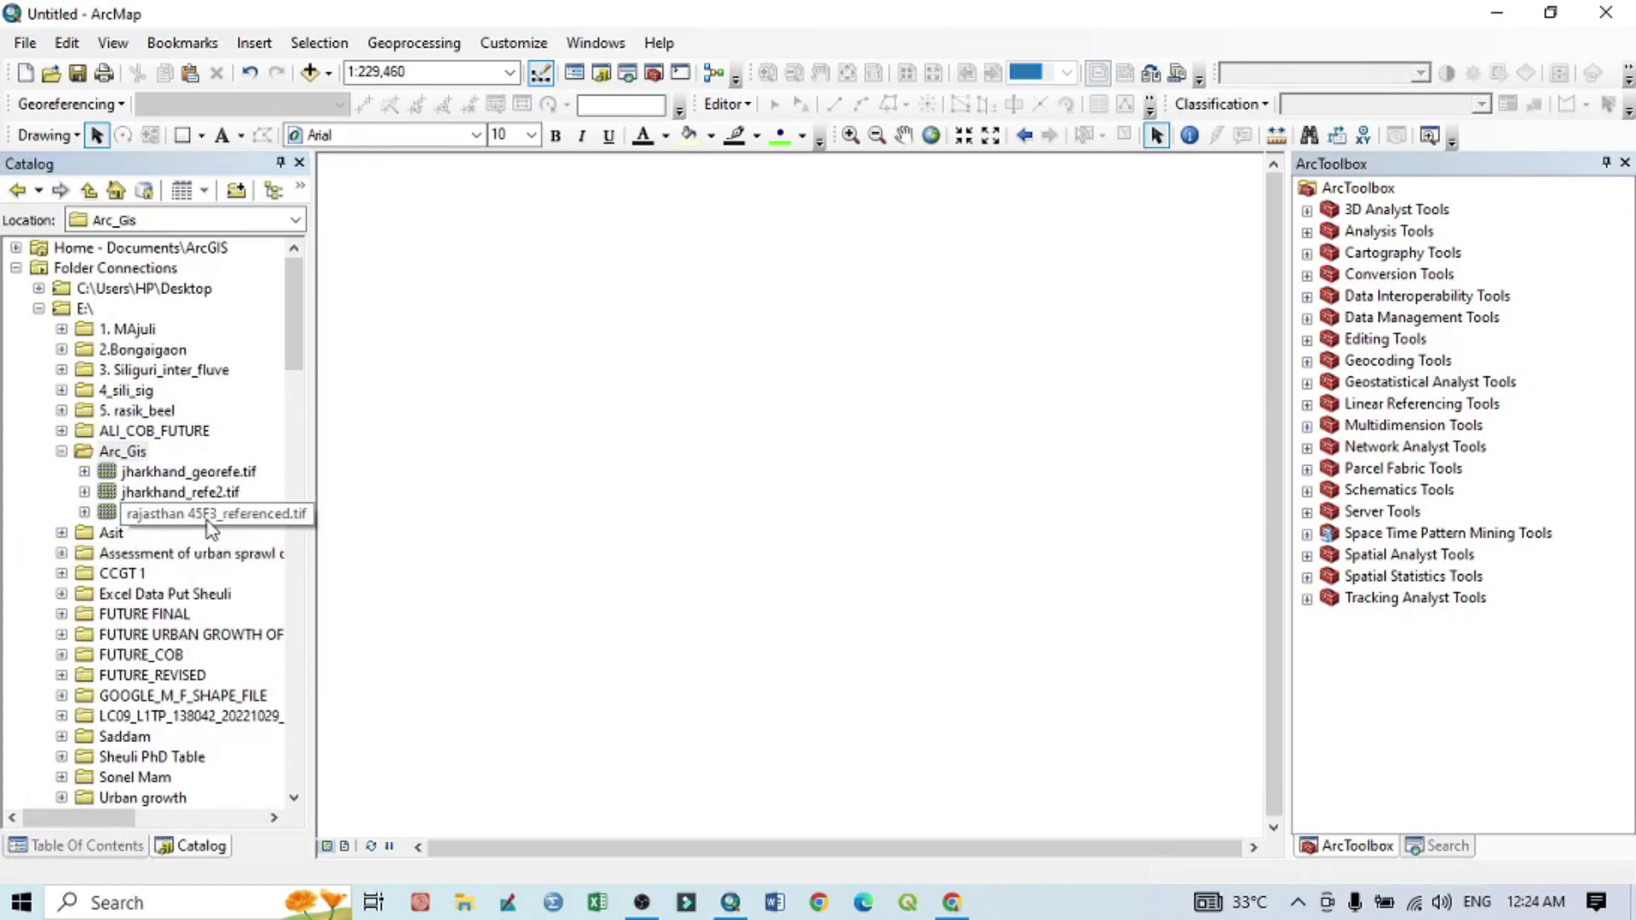
Open the dataset properties of rajasthan 45F3_referenced.tif in the catalog and start editing its spatial reference.
click(207, 522)
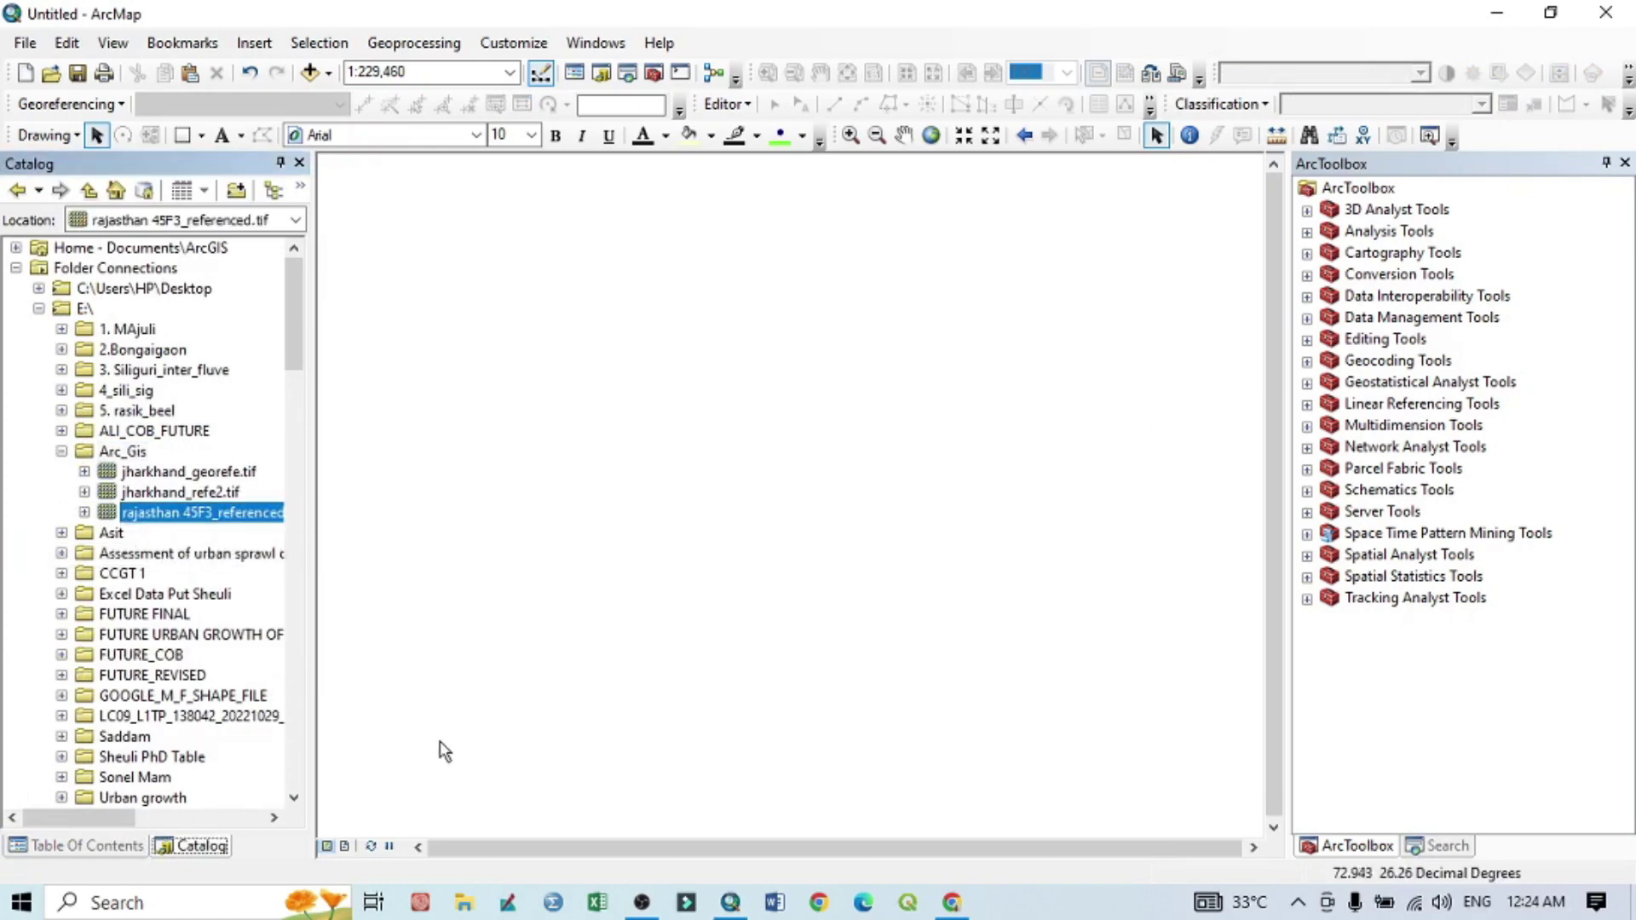
drag(314, 517, 389, 534)
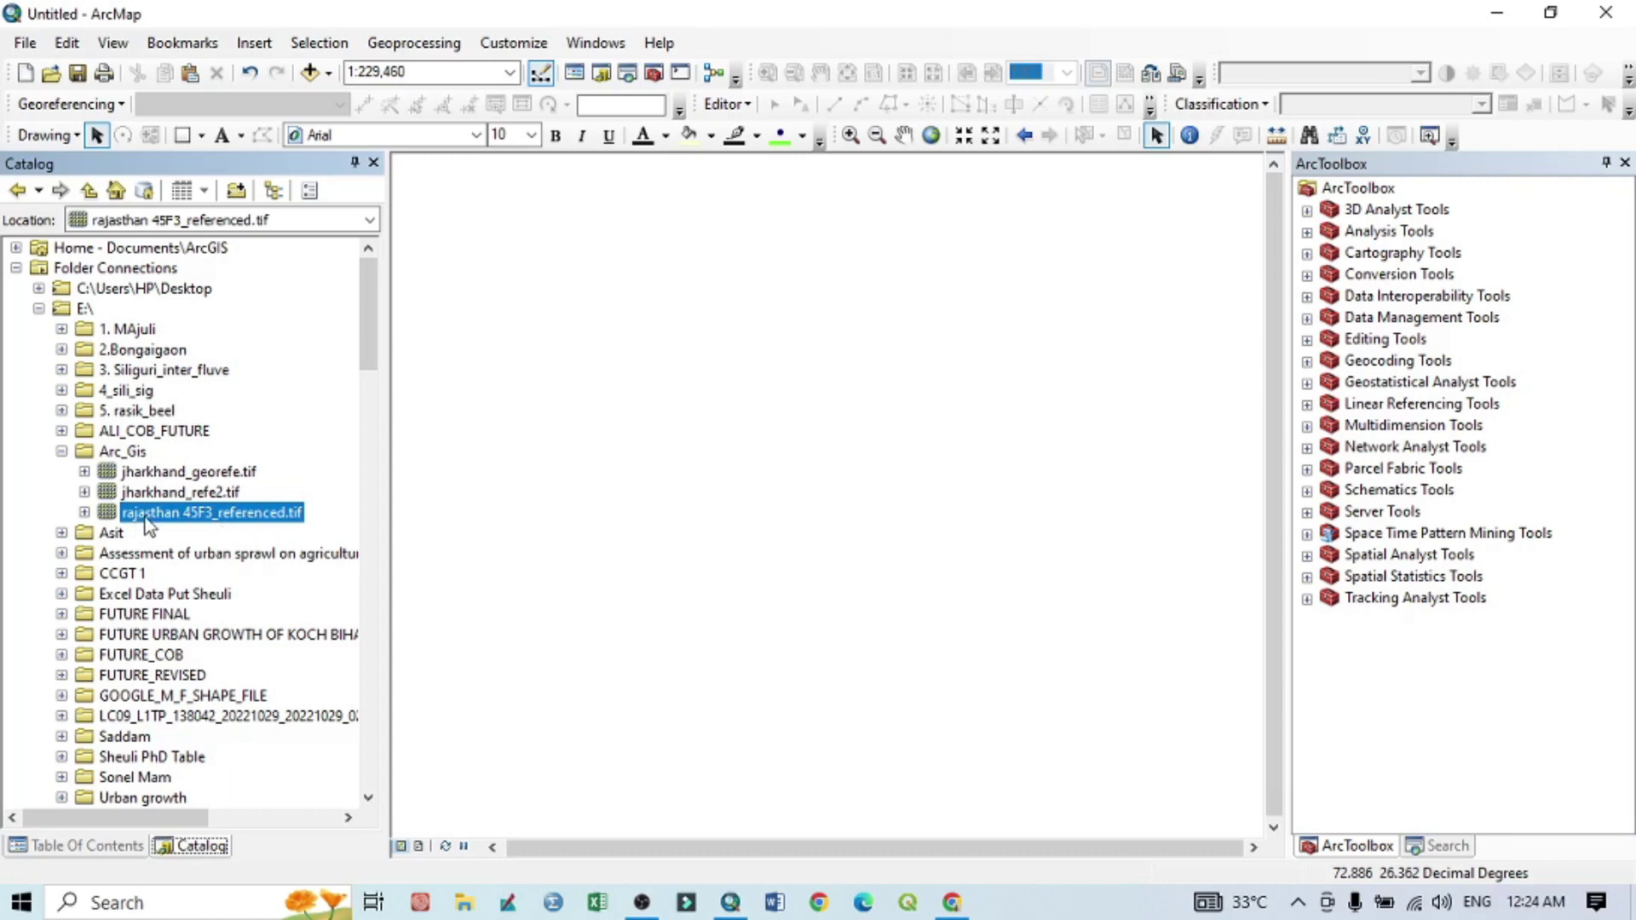
right_click(220, 523)
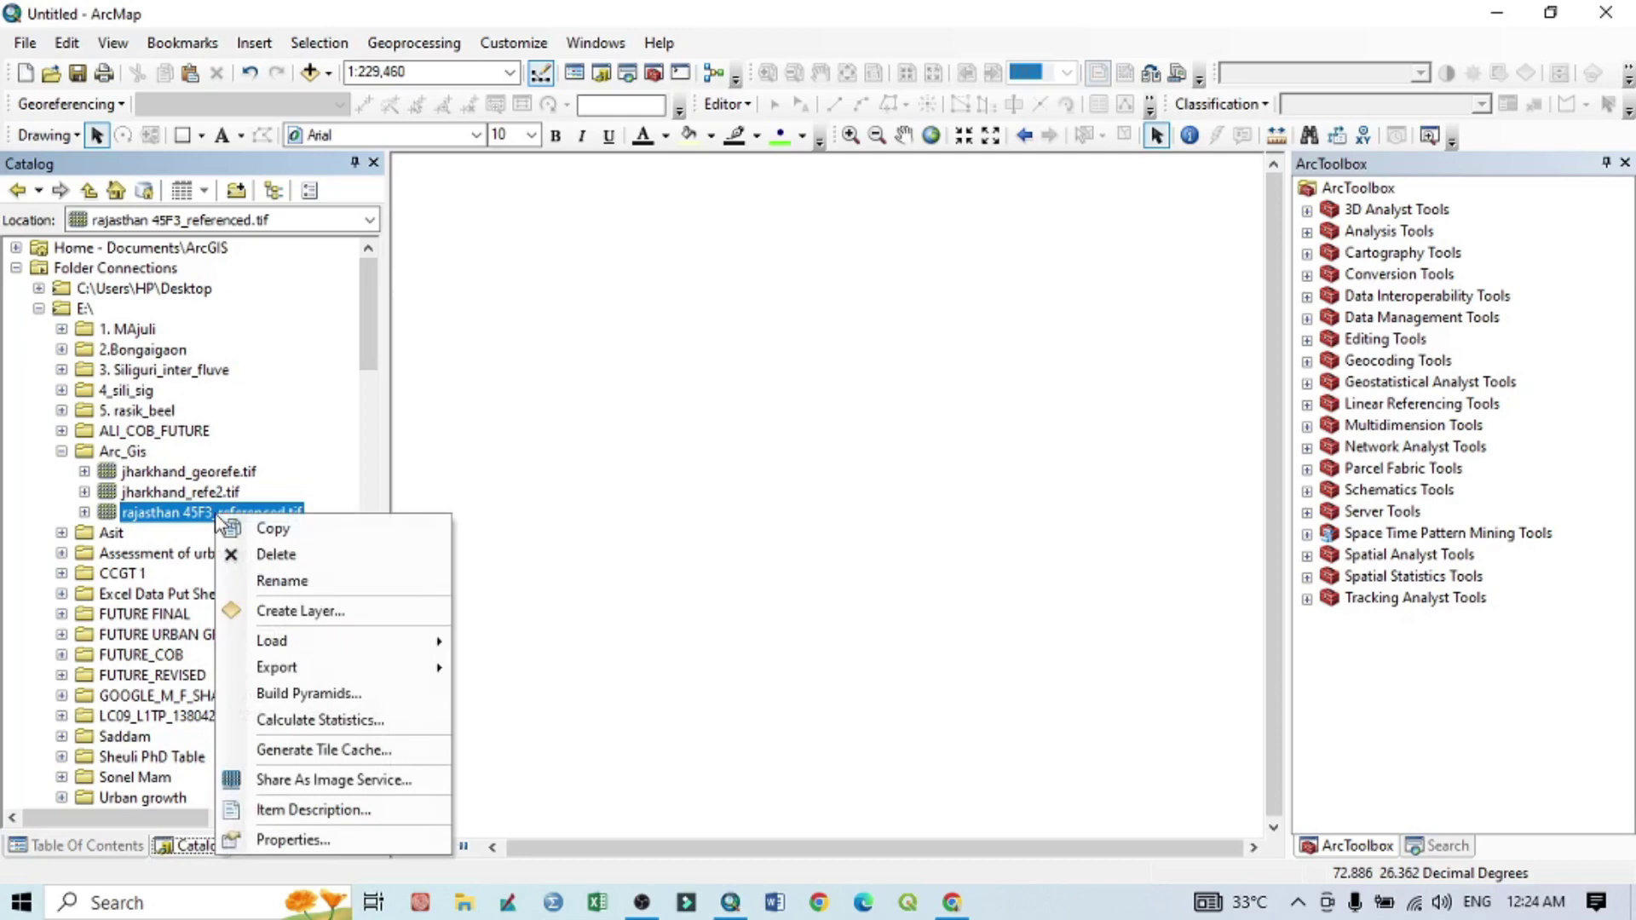
click(295, 840)
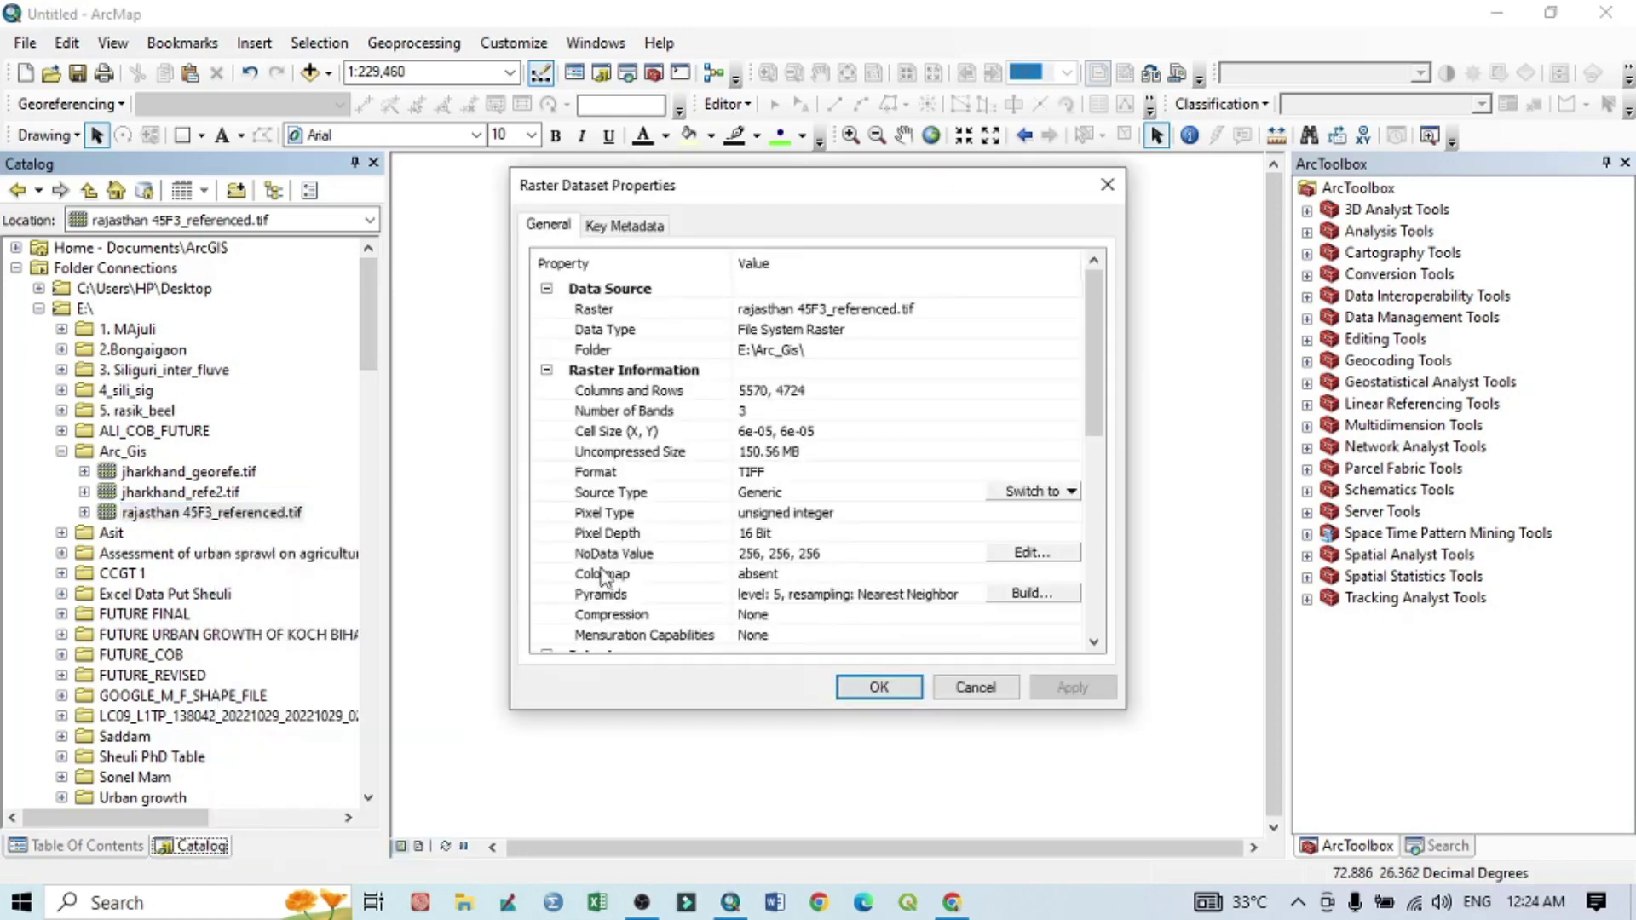
scroll(654, 465, down, 5)
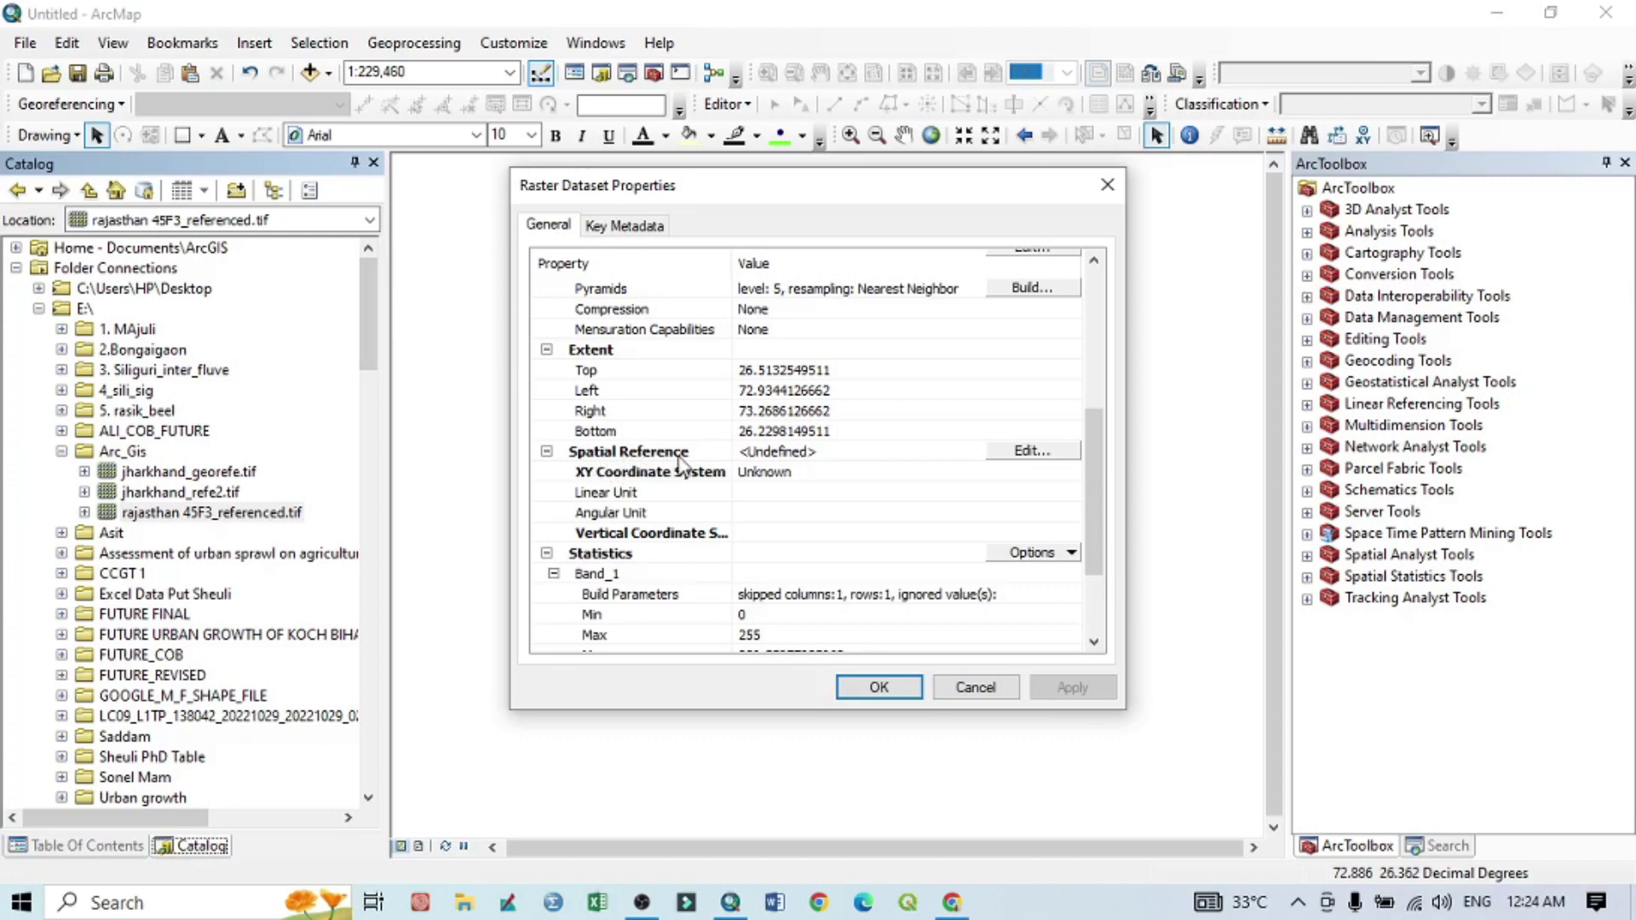
click(1041, 453)
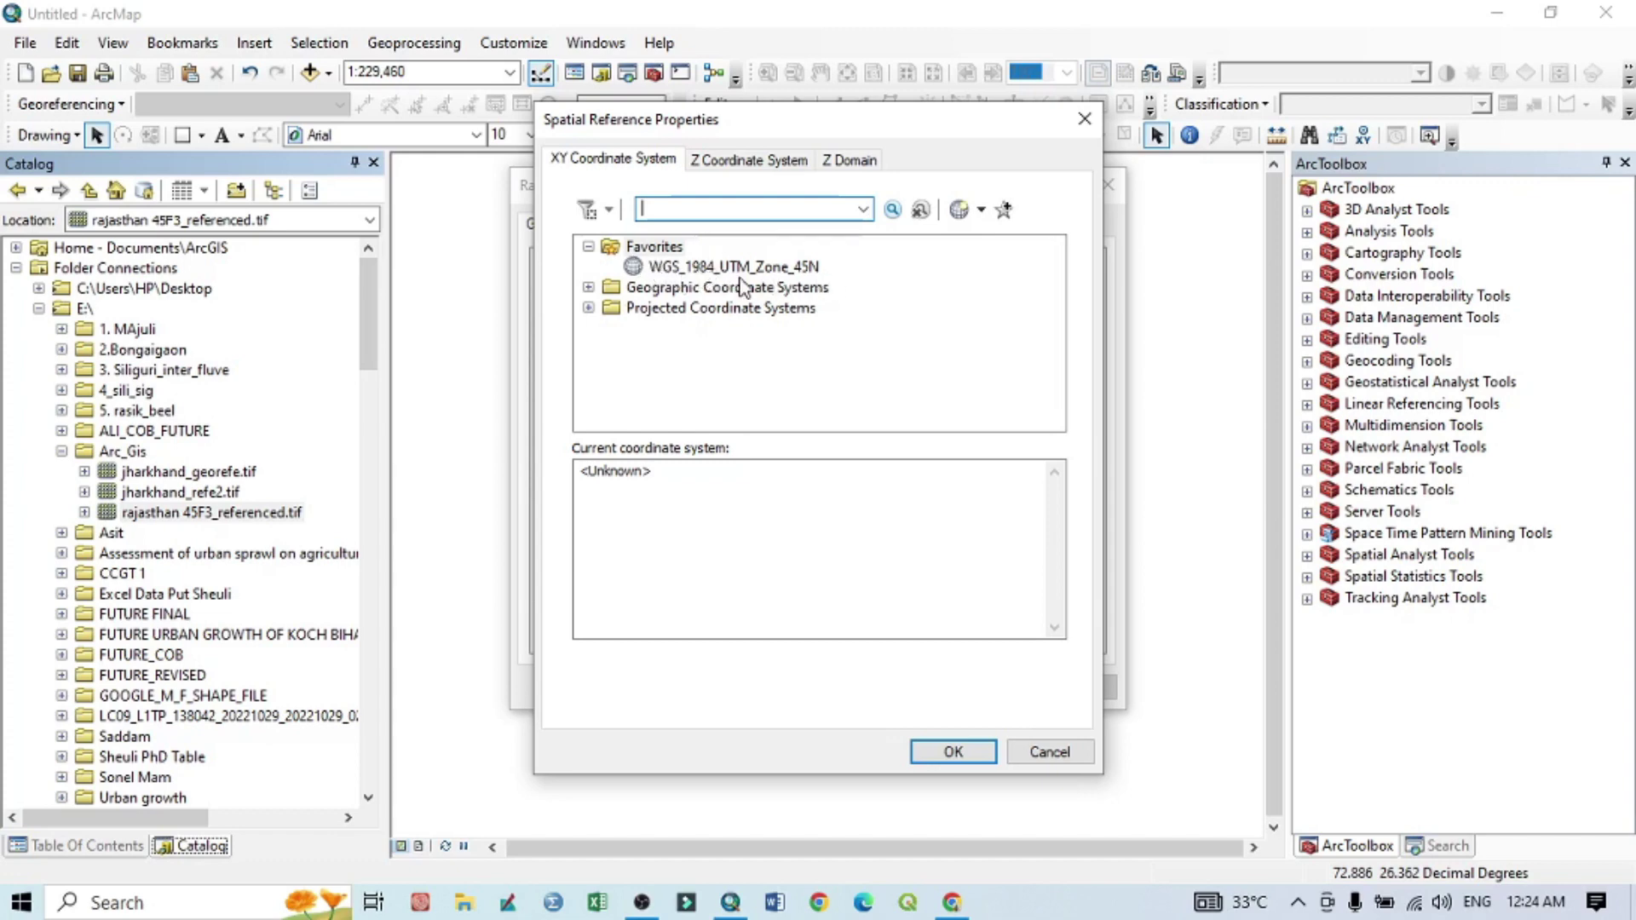
Browse the projected coordinate systems down to the UTM WGS 1984 Northern Hemisphere zones.
click(589, 289)
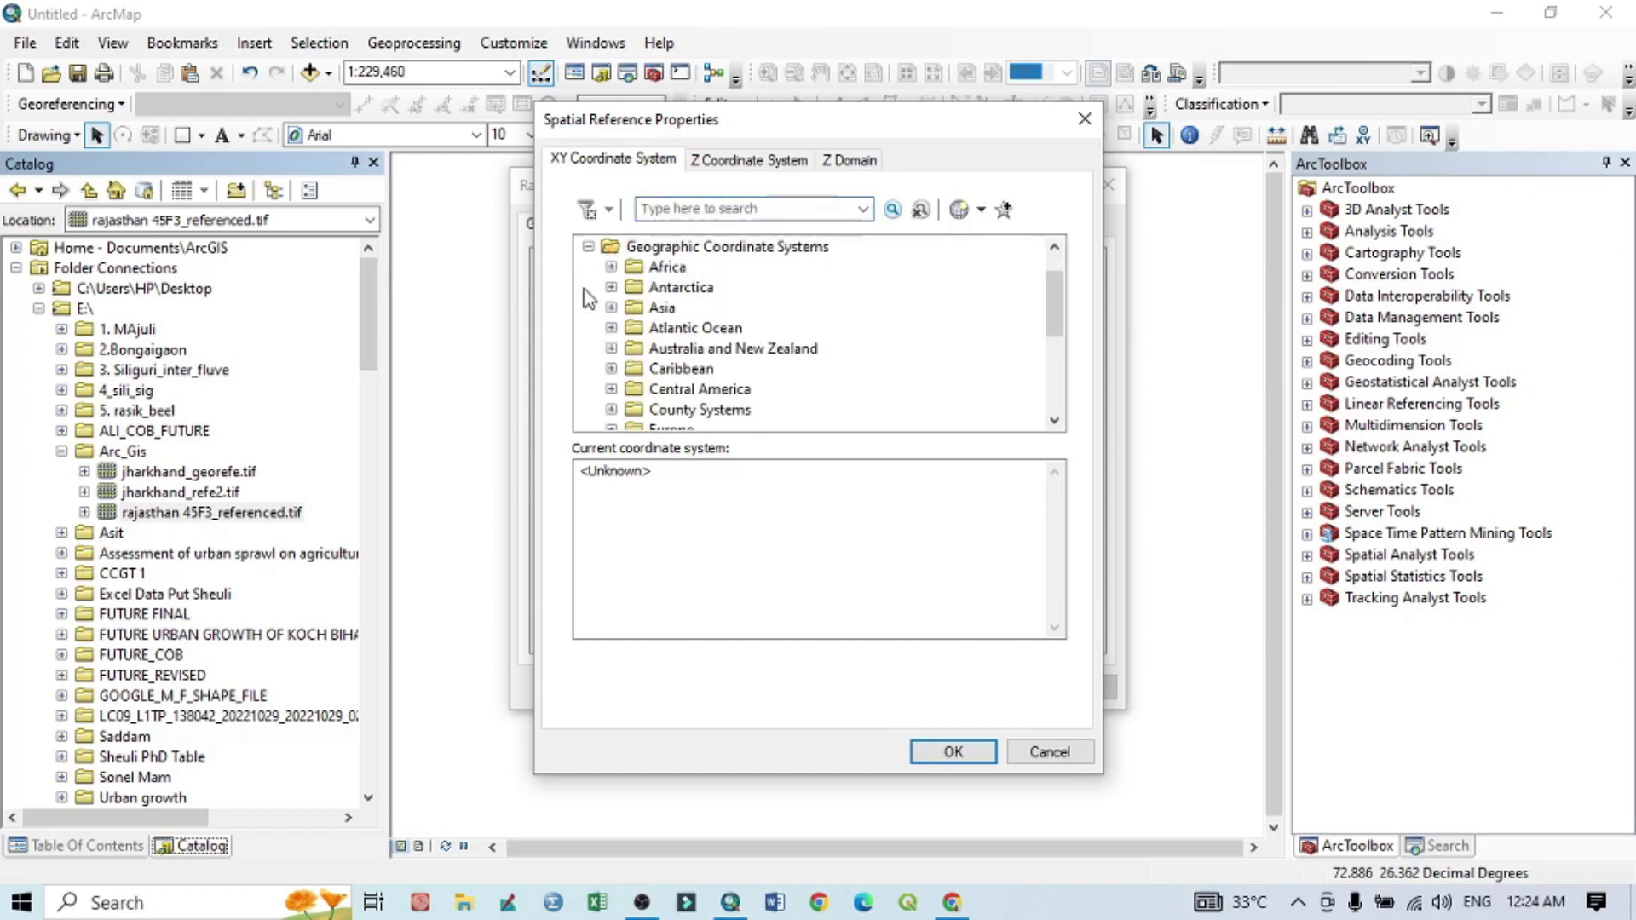
click(588, 246)
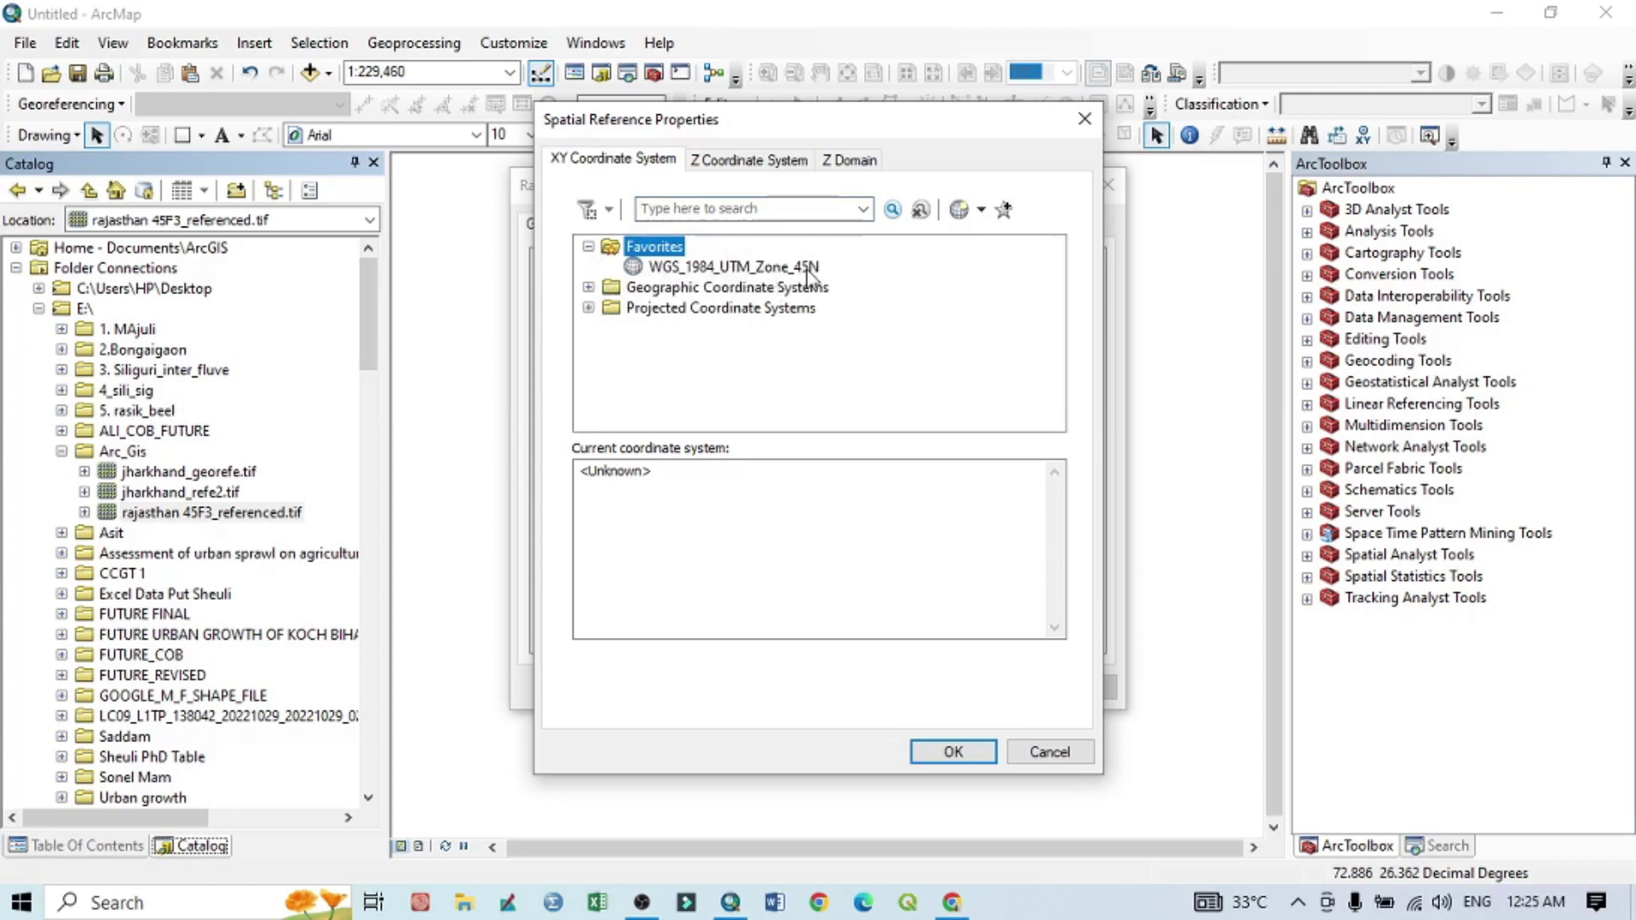
click(588, 309)
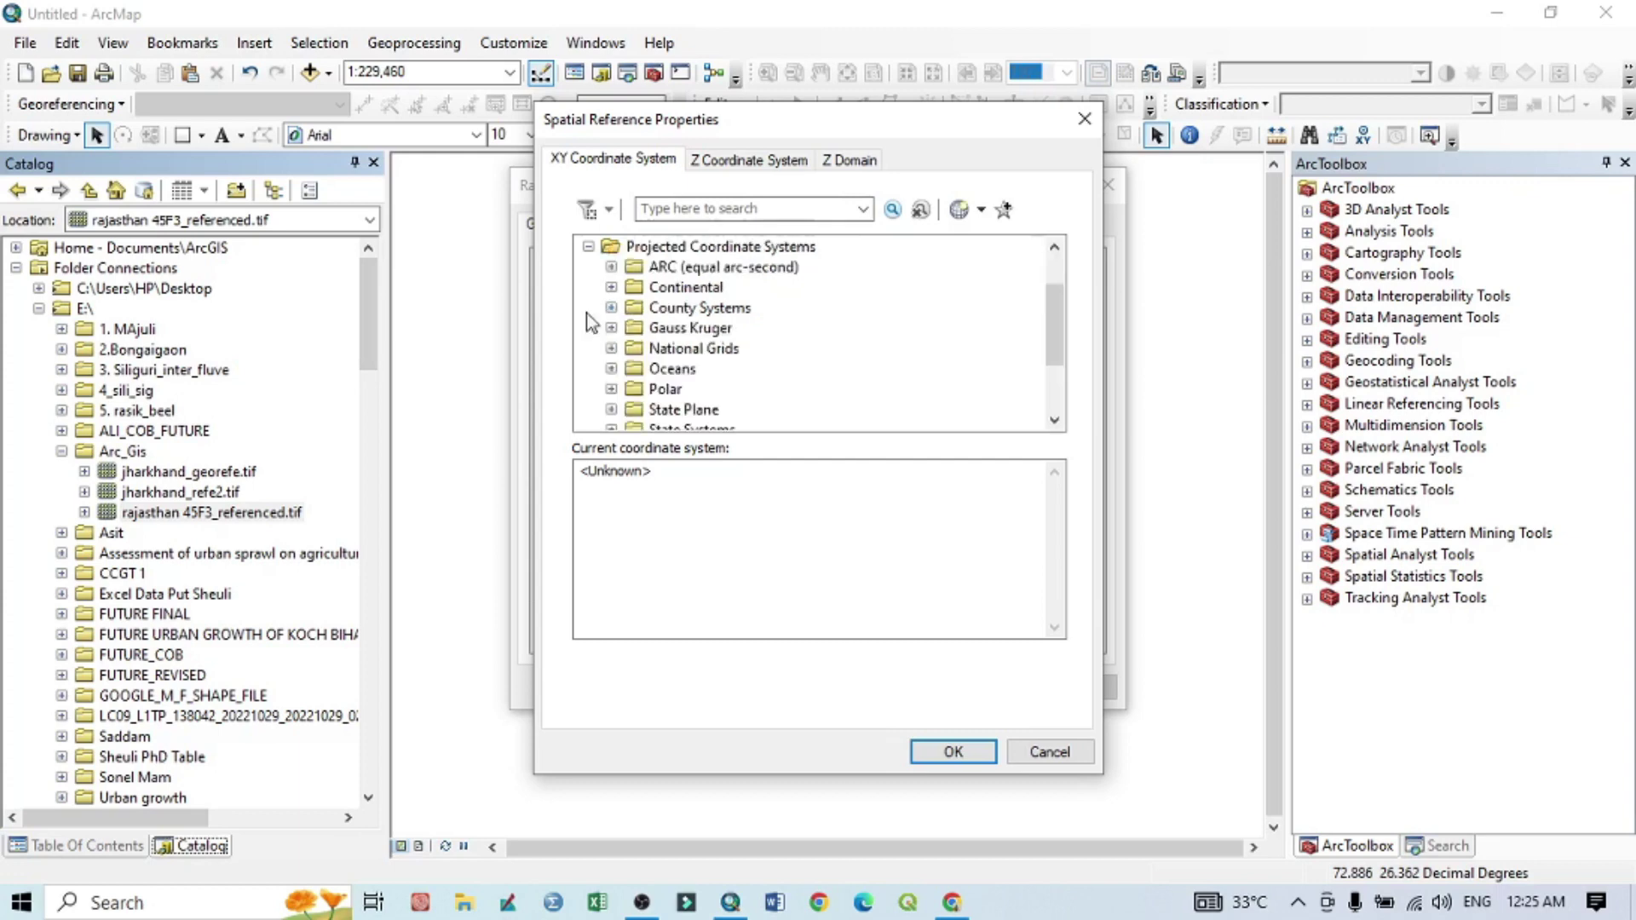
scroll(632, 358, down, 2)
click(612, 369)
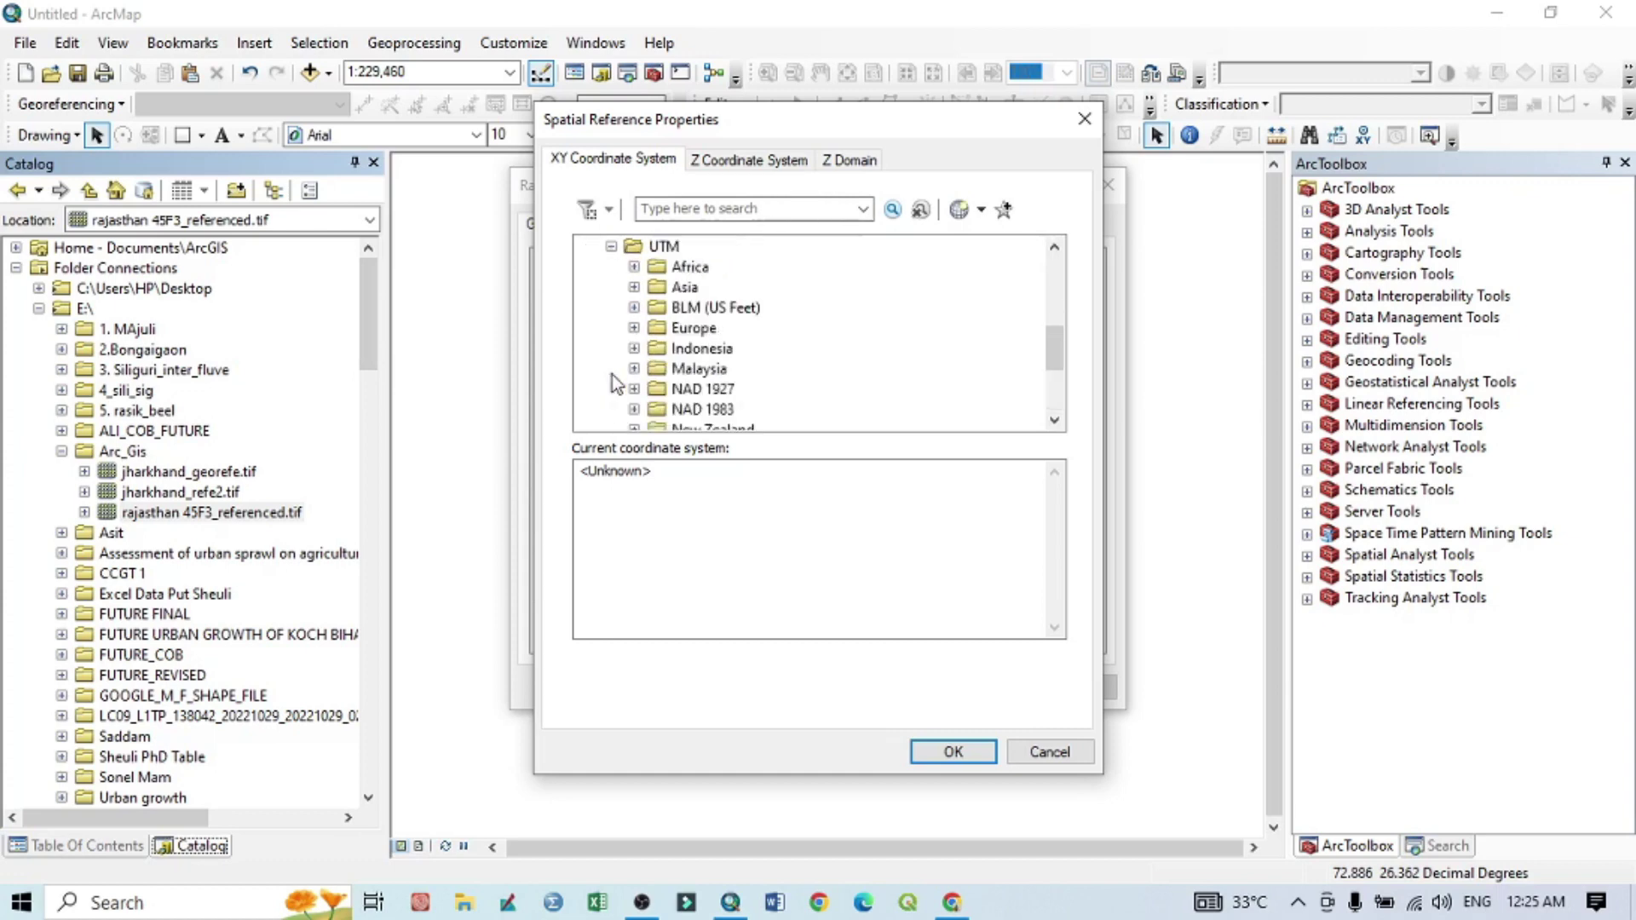
scroll(725, 373, down, 3)
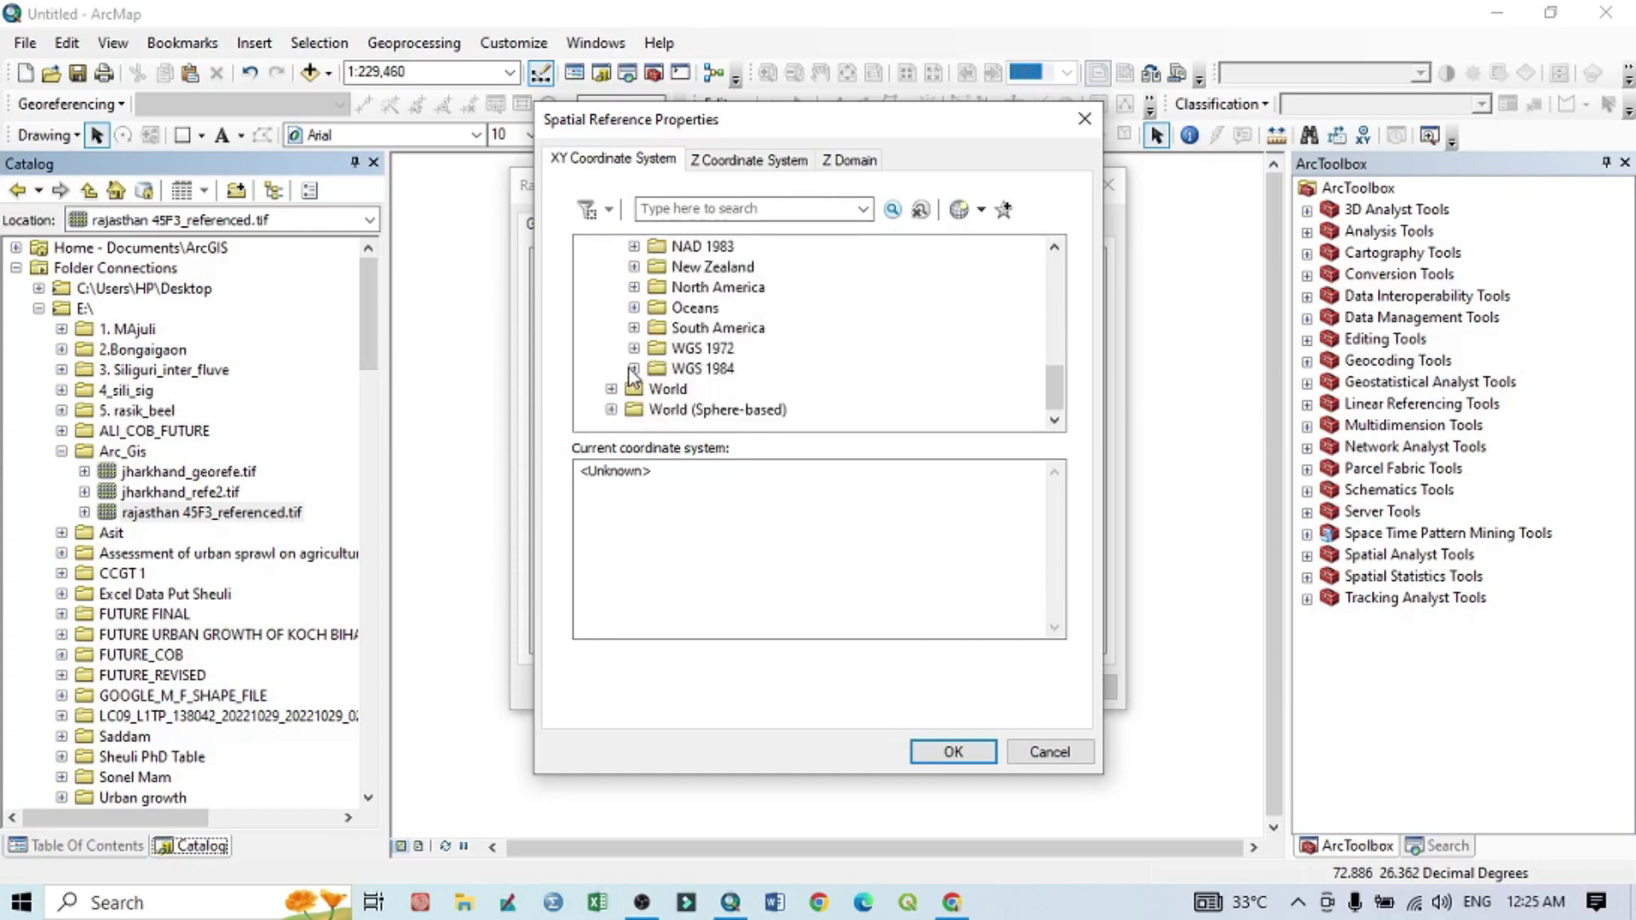
click(635, 369)
scroll(814, 409, down, 1)
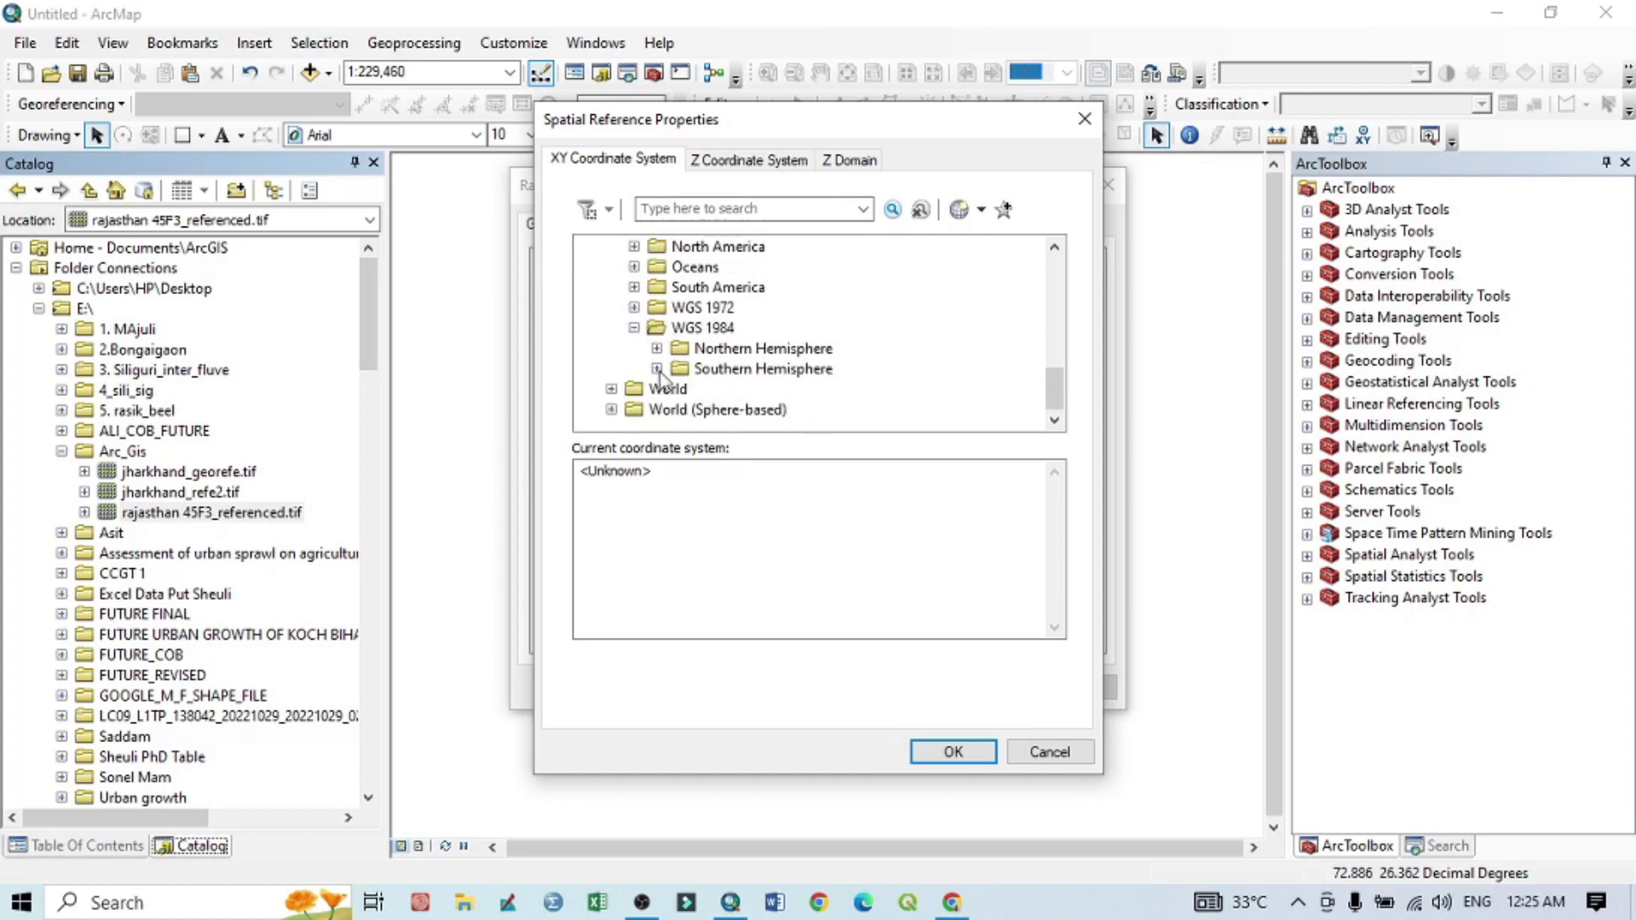
click(657, 348)
Assign WGS 1984 UTM Zone 45N as the raster's XY coordinate system and apply the change to the dataset.
scroll(780, 342, down, 15)
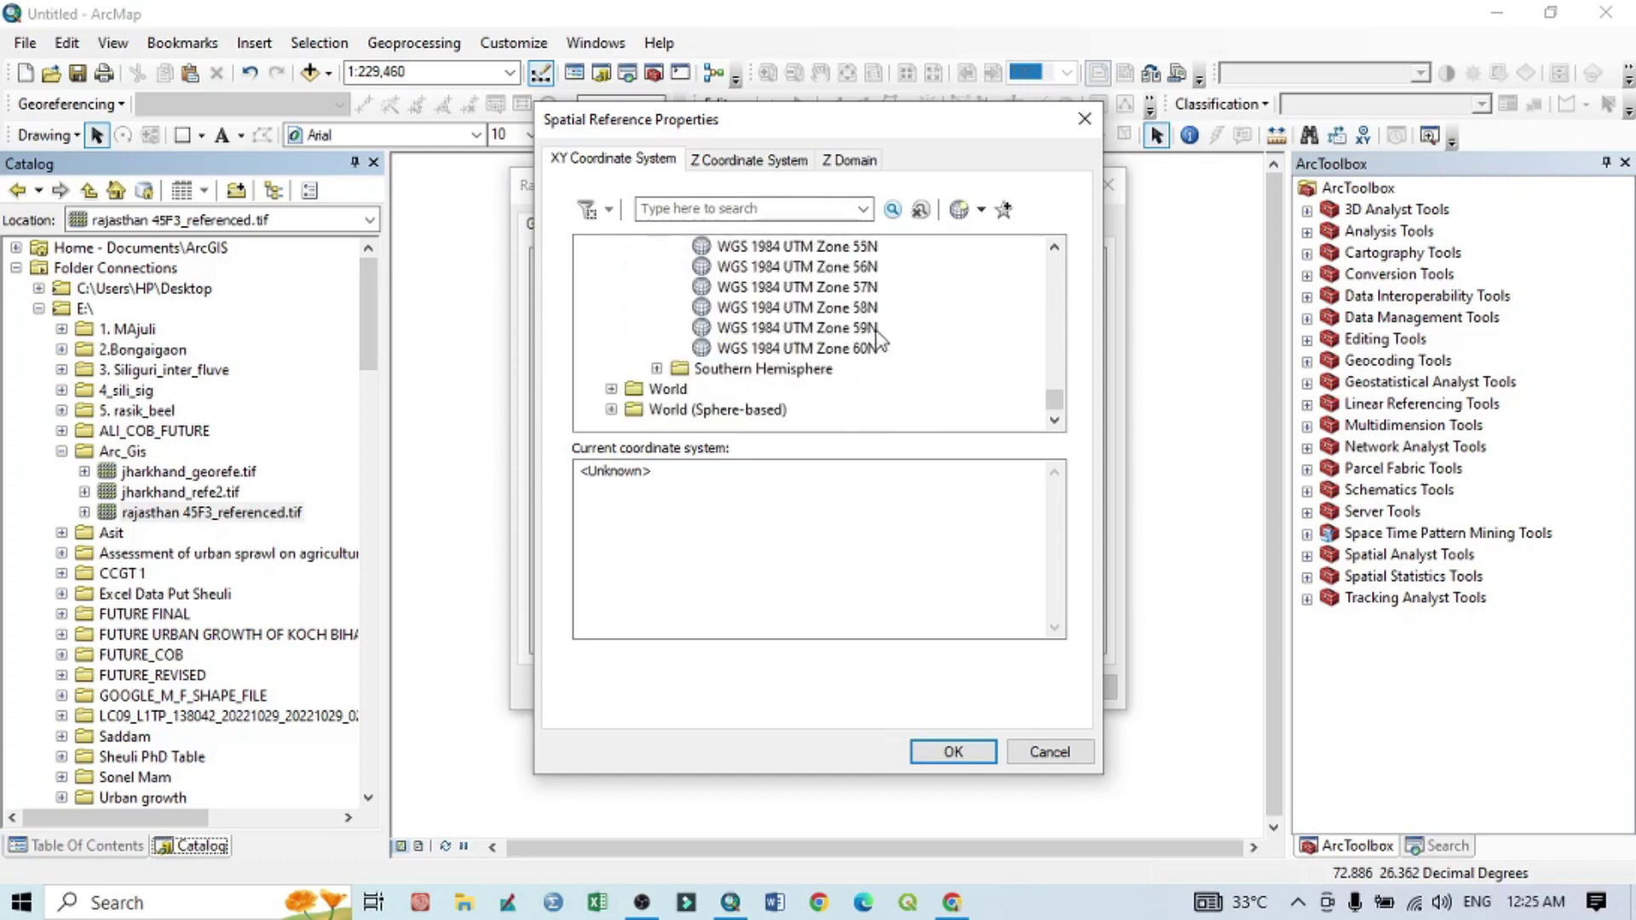
scroll(876, 334, up, 4)
scroll(878, 337, up, 3)
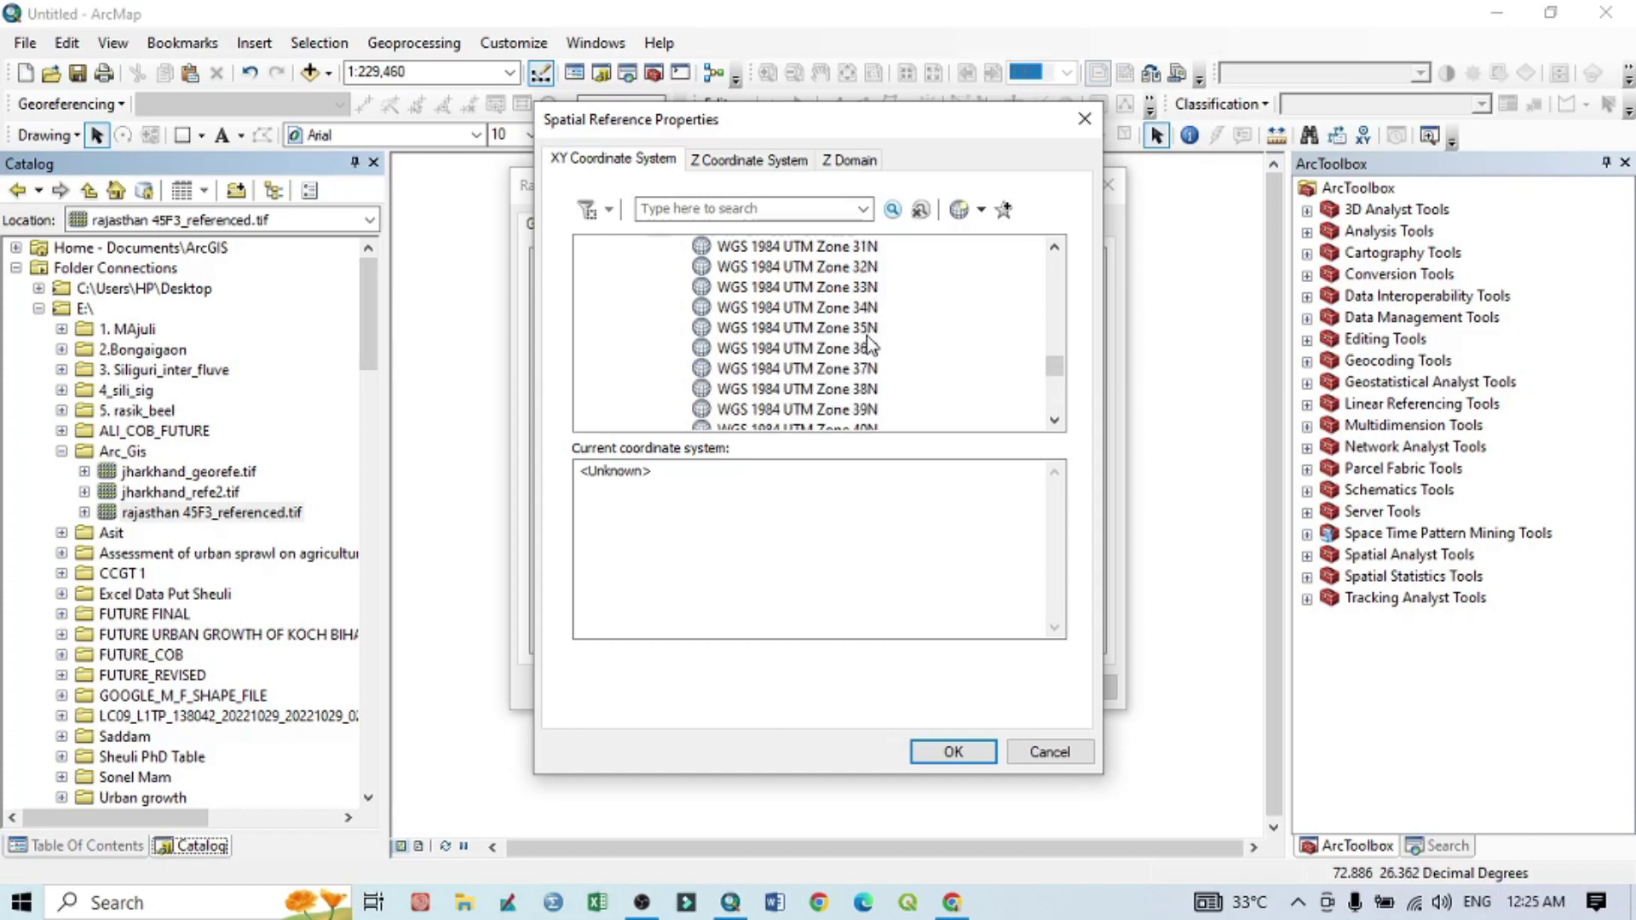
scroll(865, 341, down, 3)
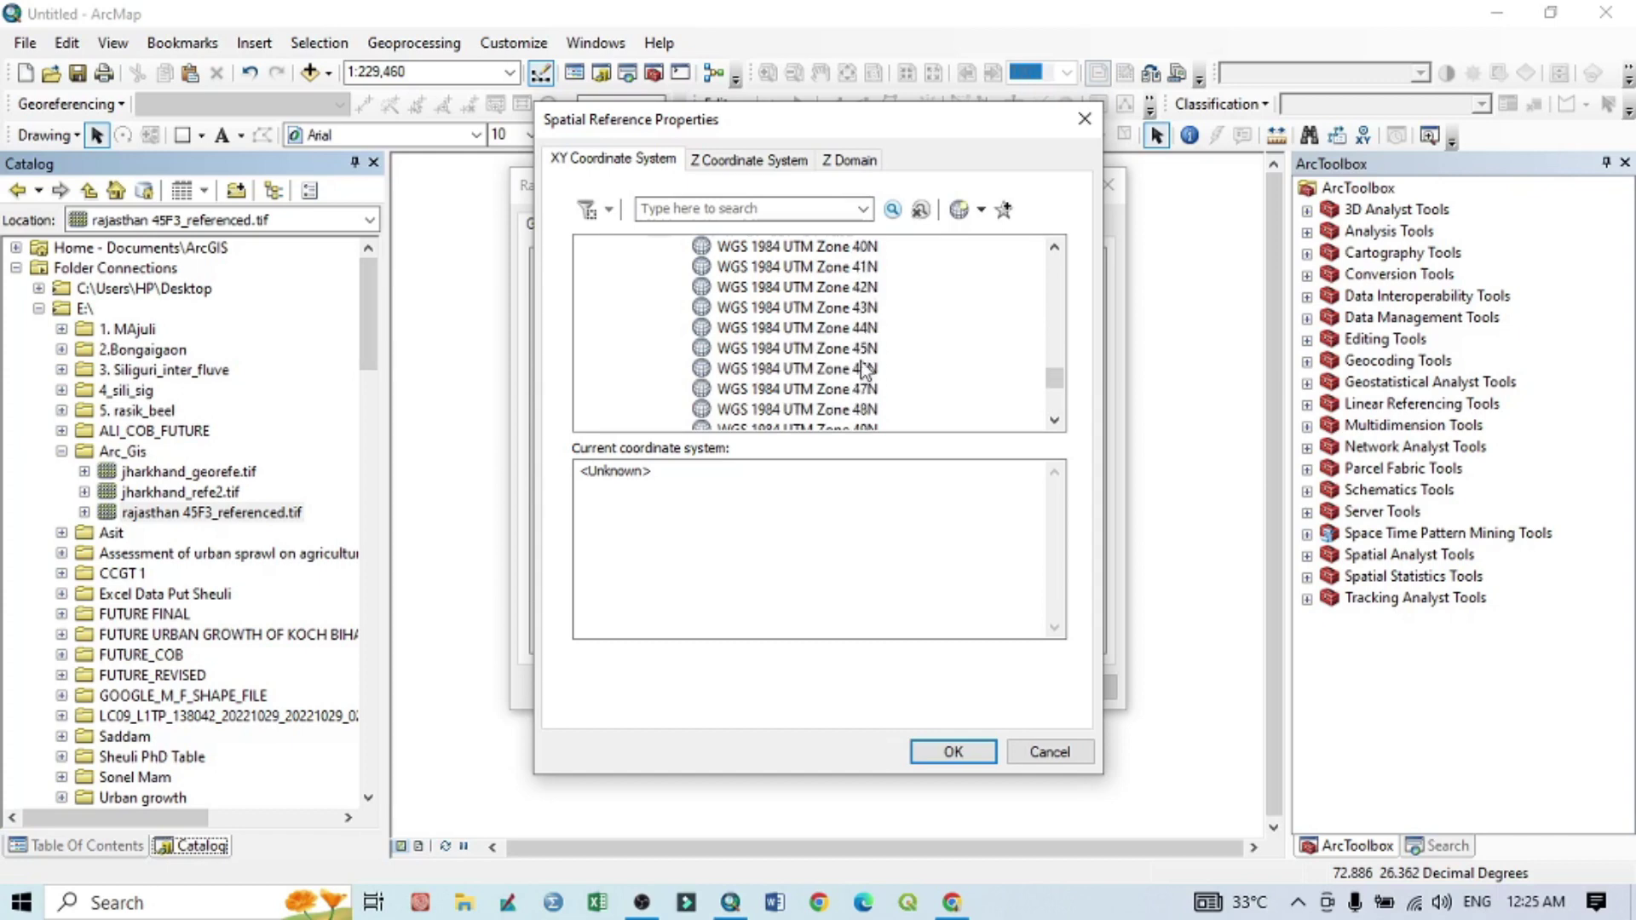
click(834, 353)
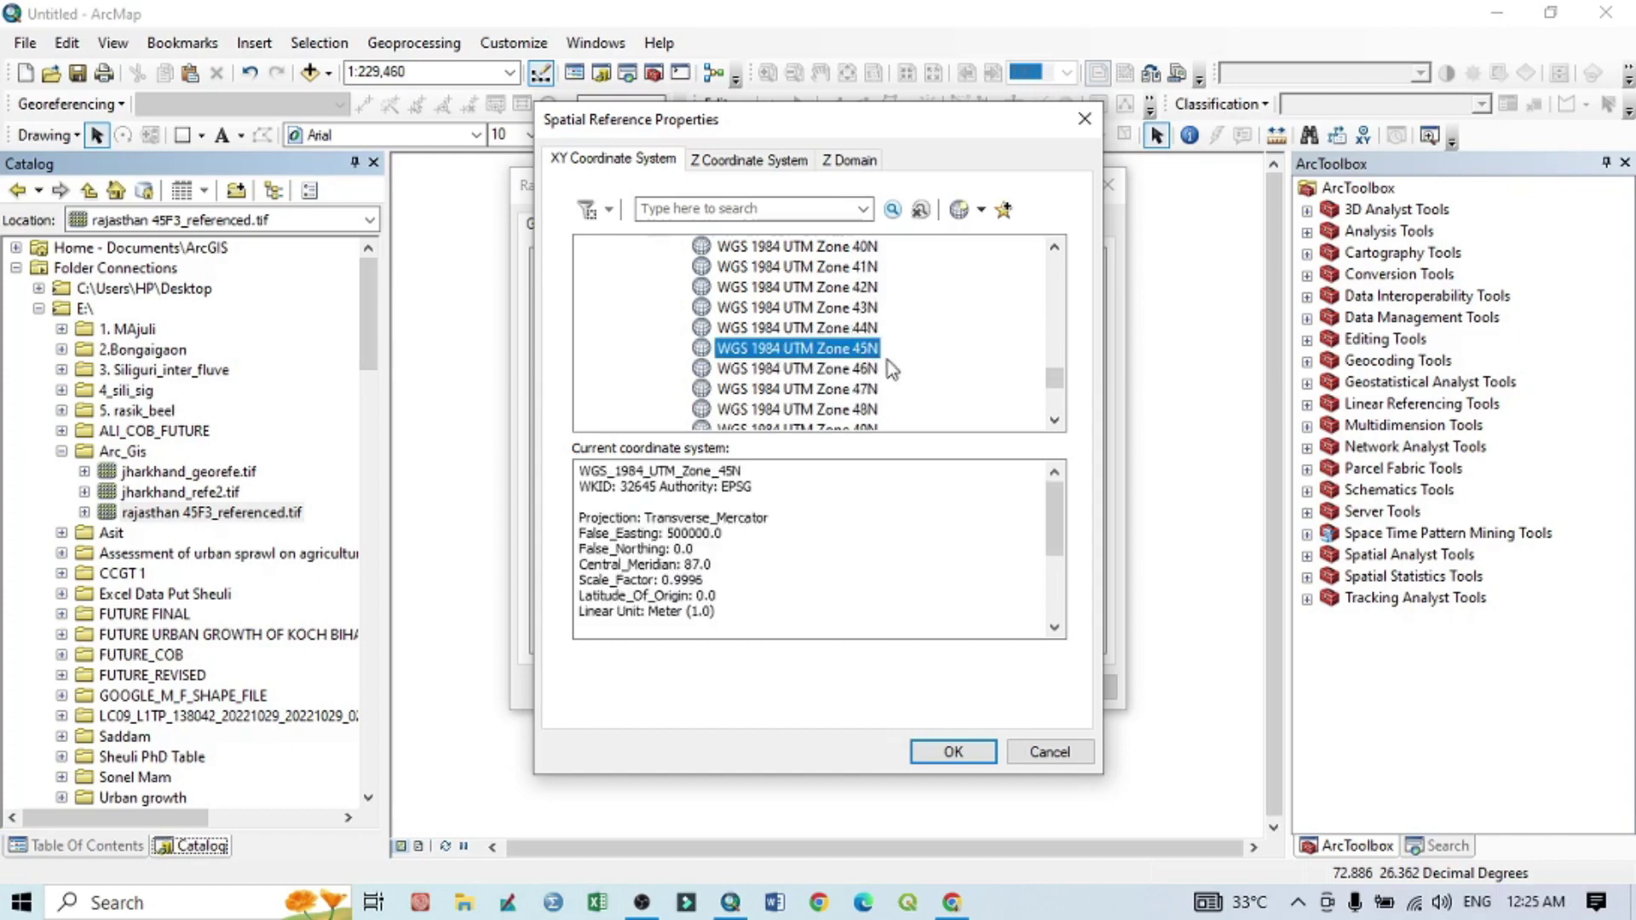
click(954, 754)
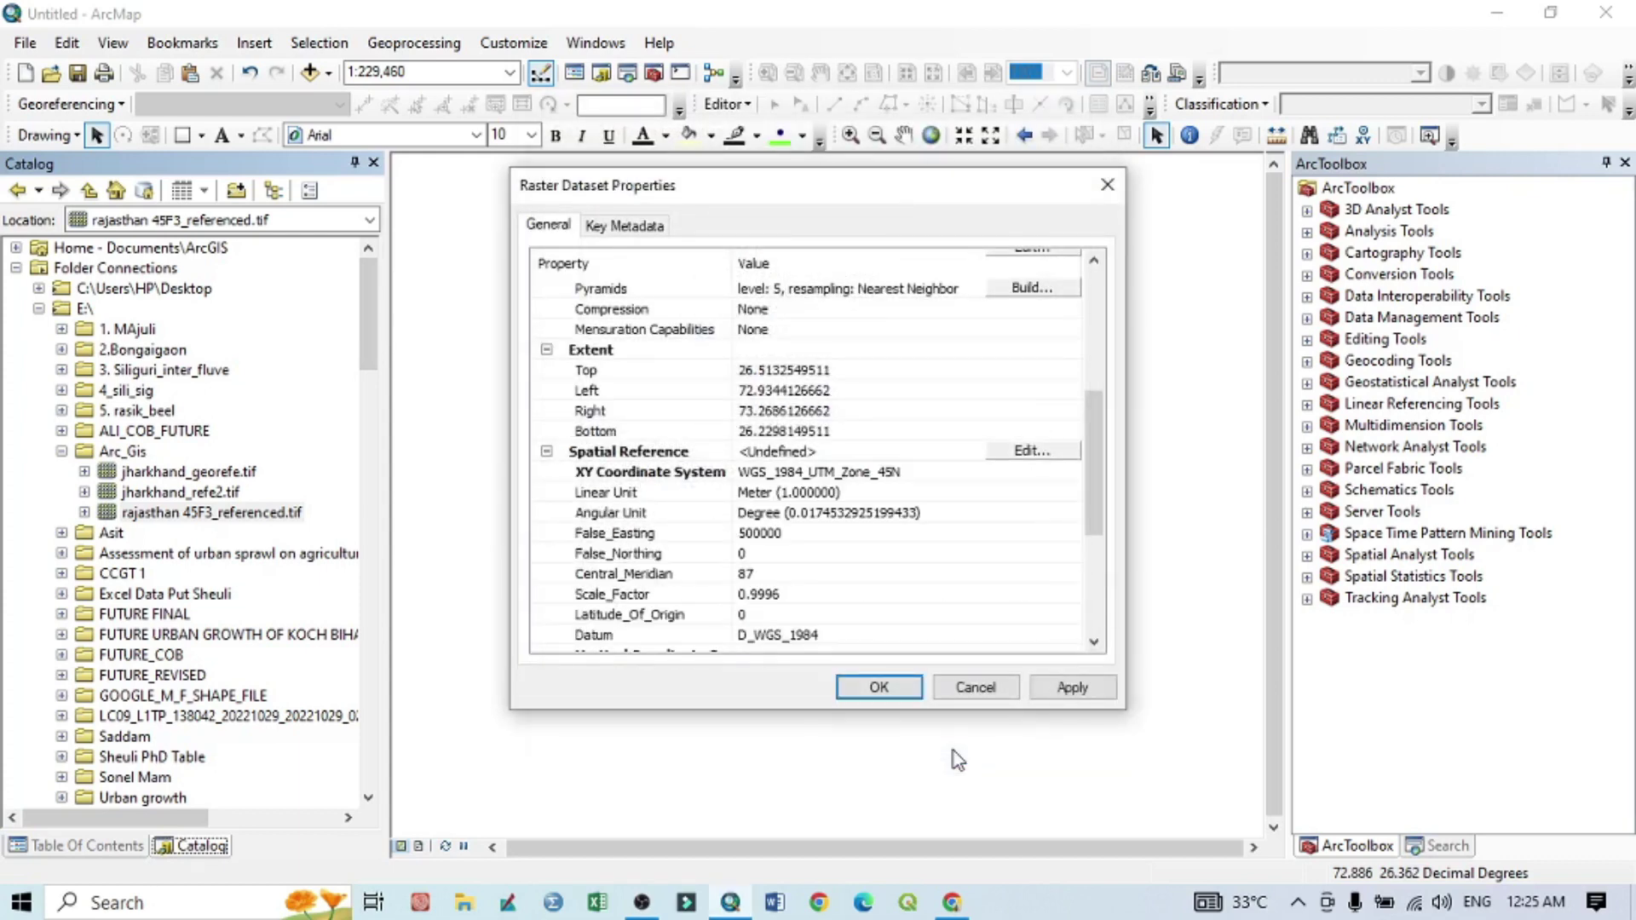
click(1077, 692)
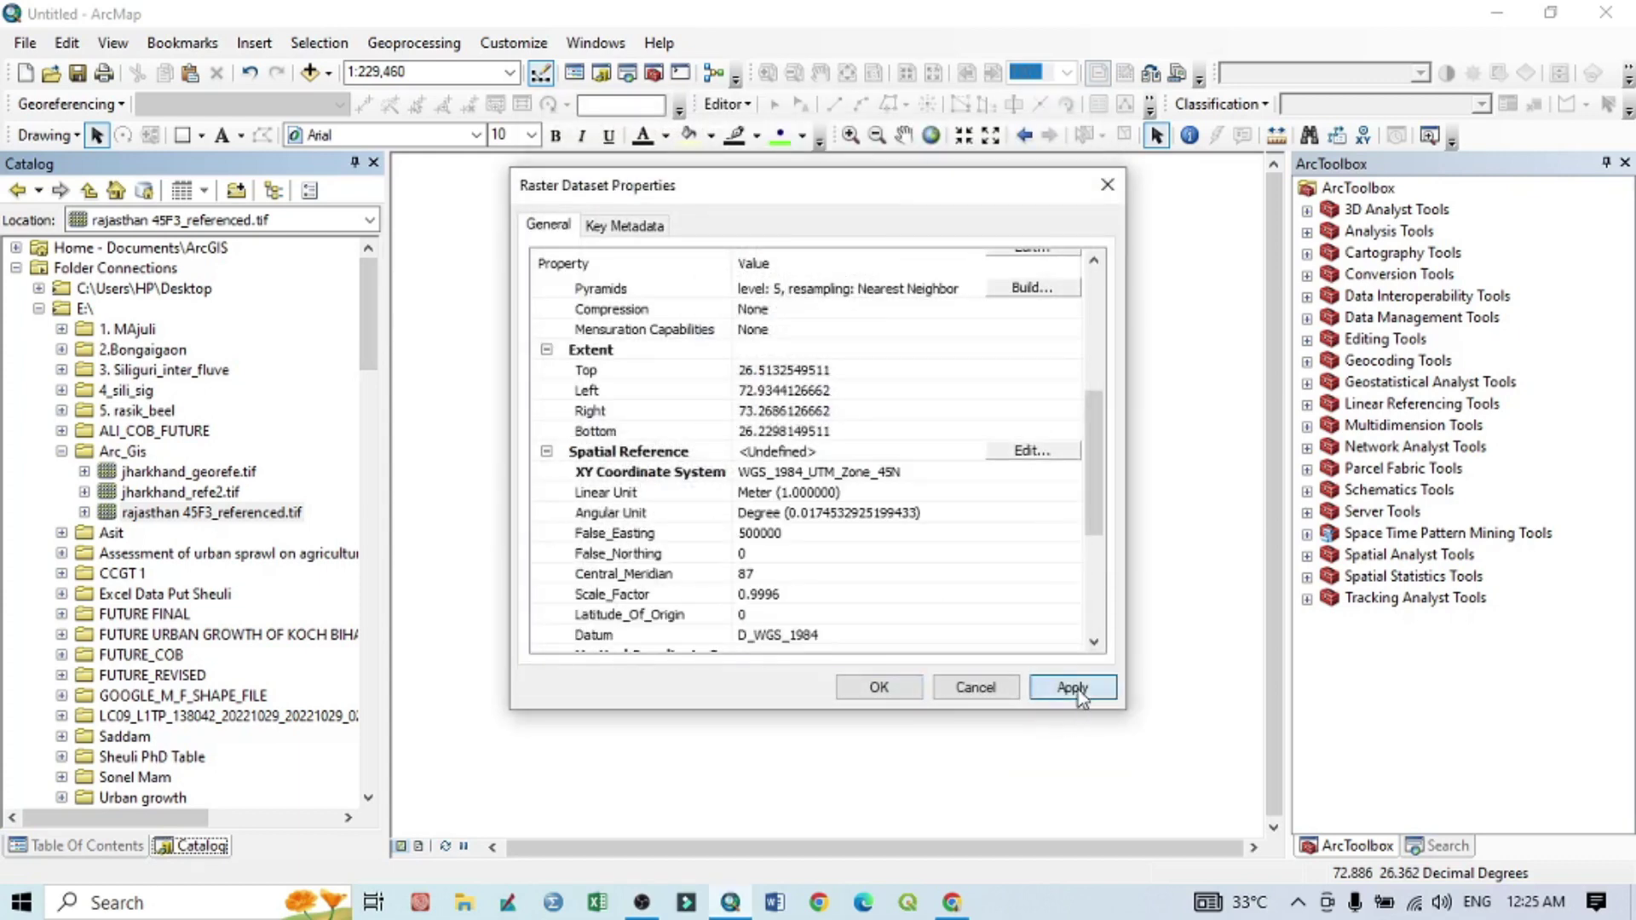
click(878, 688)
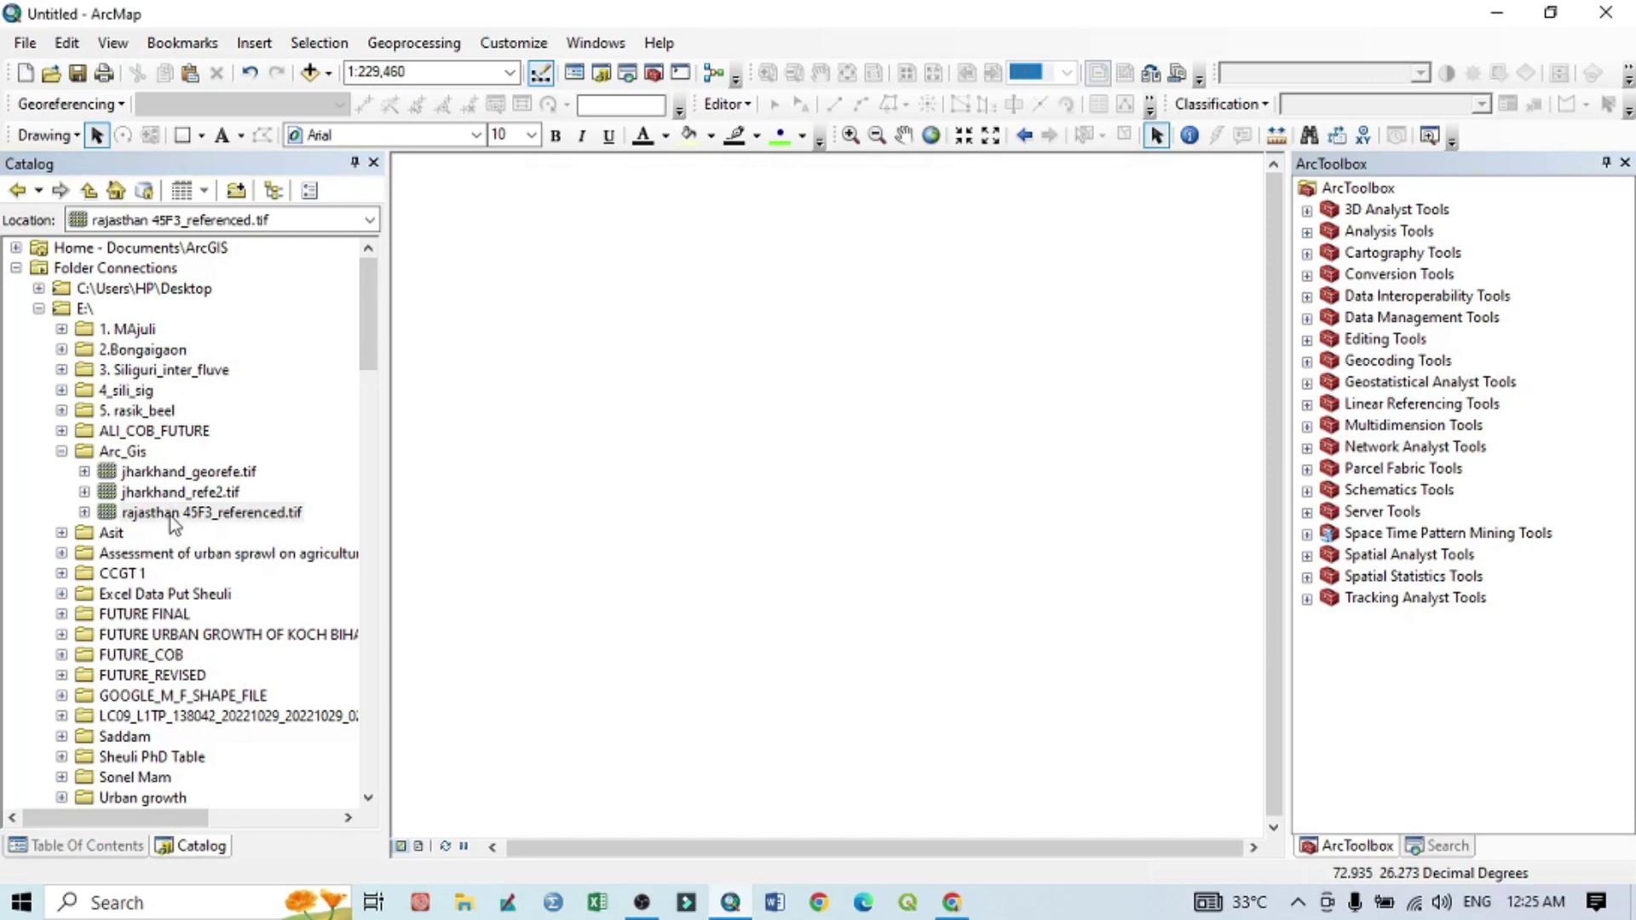
Add rajasthan 45F3_referenced.tif from the catalog to the map and show the list of map layers.
mouse_move(170, 515)
mouse_down()
mouse_move(387, 540)
mouse_move(909, 492)
mouse_up()
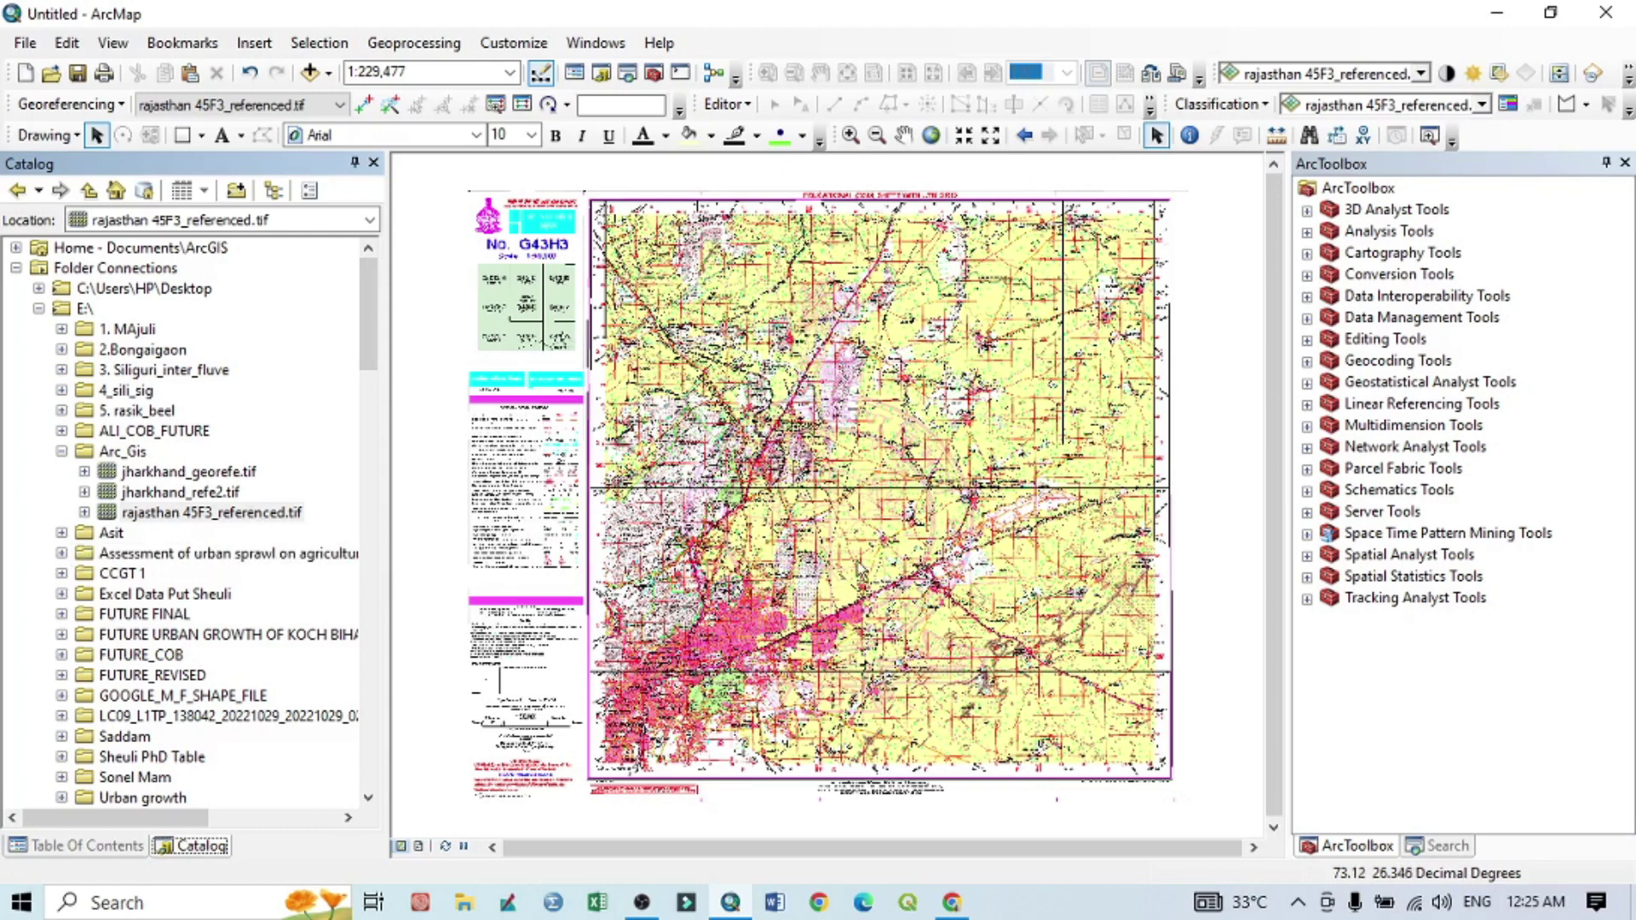
click(111, 847)
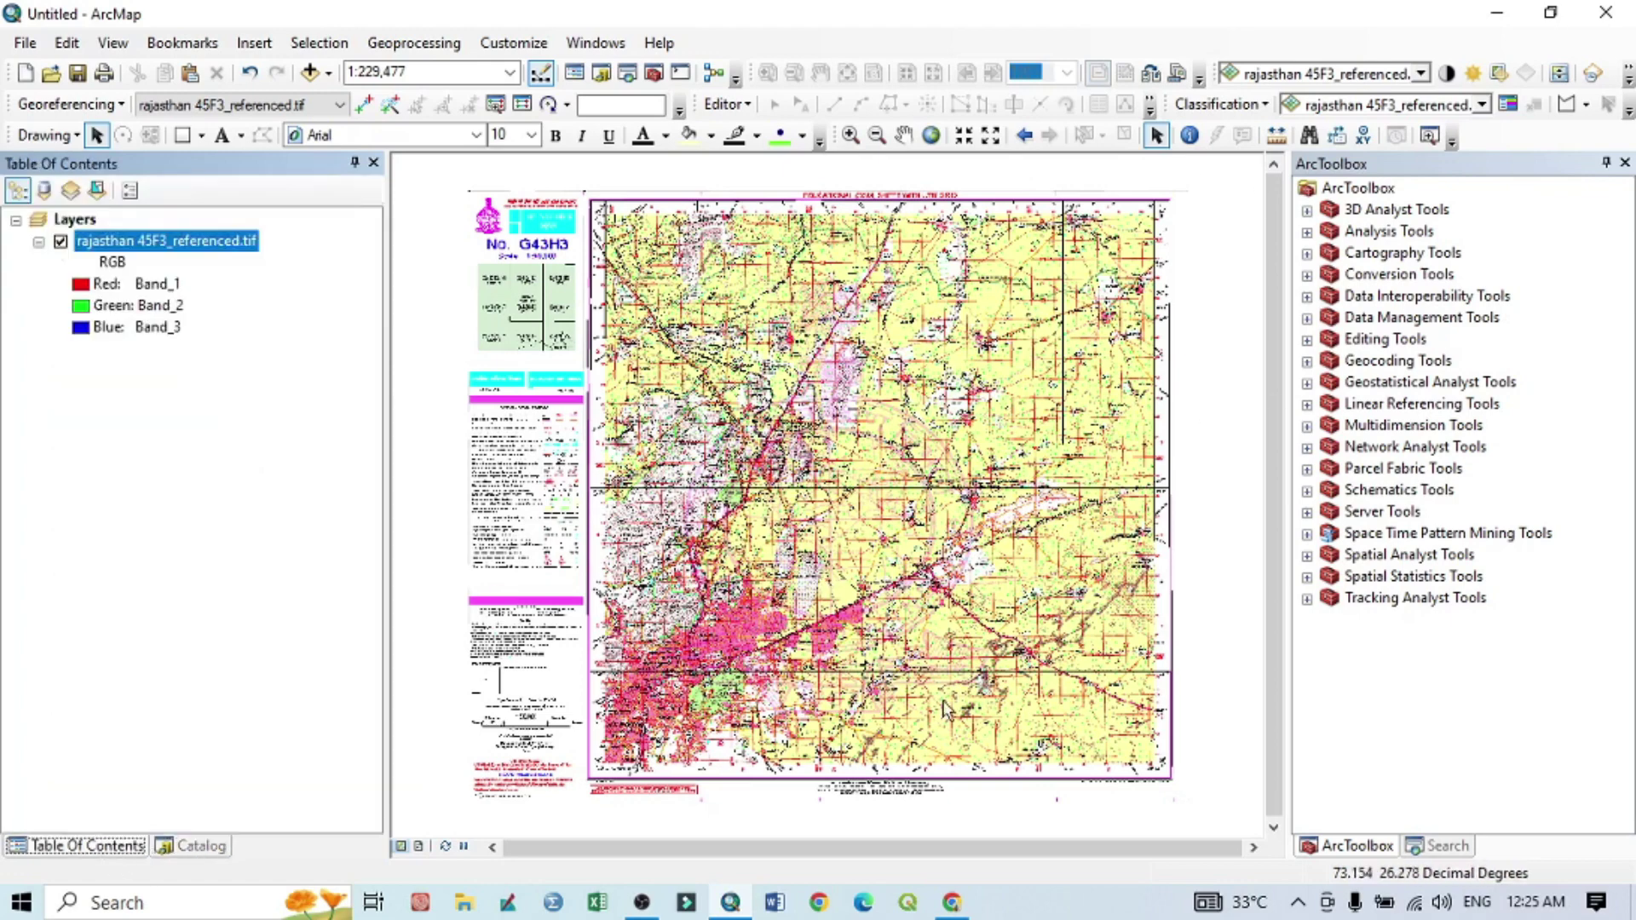